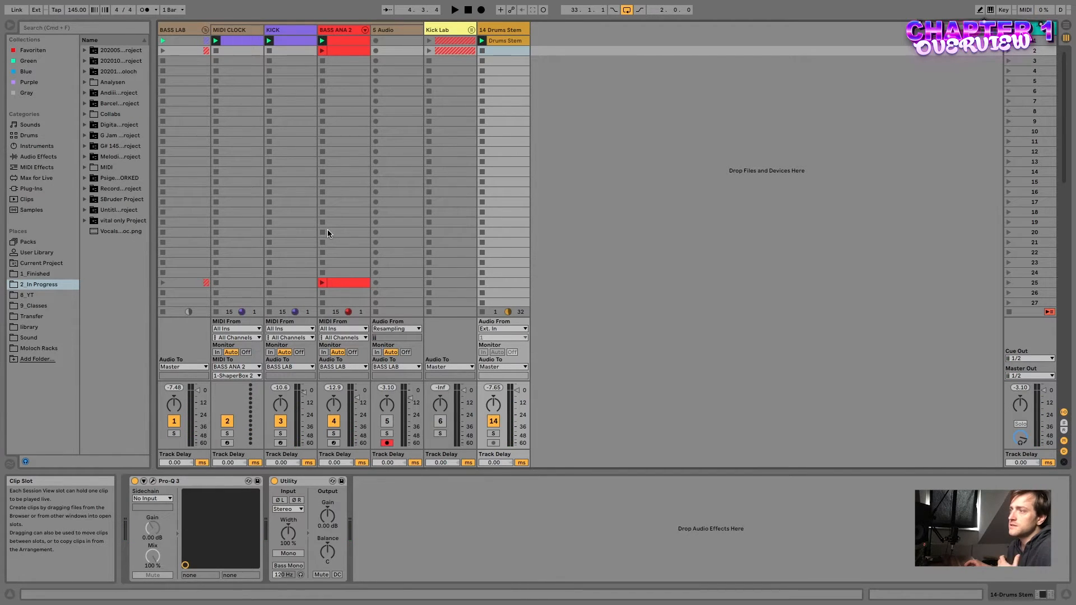
Examine the BASS ANA 2 track's device chain and the three G1 notes in its first clip
left_click(340, 33)
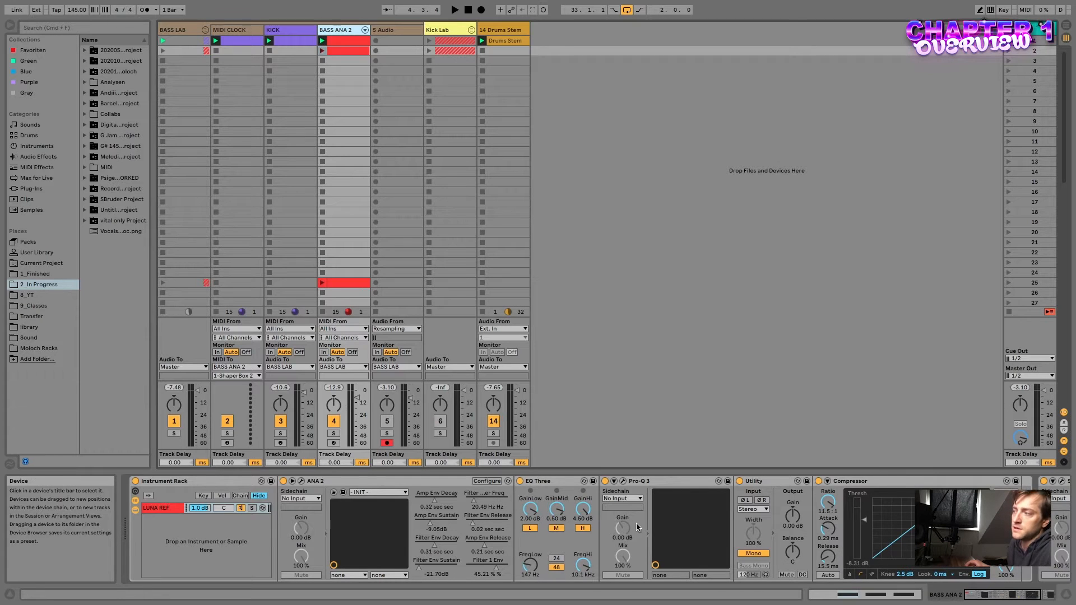
scroll(635, 527, "right", 2)
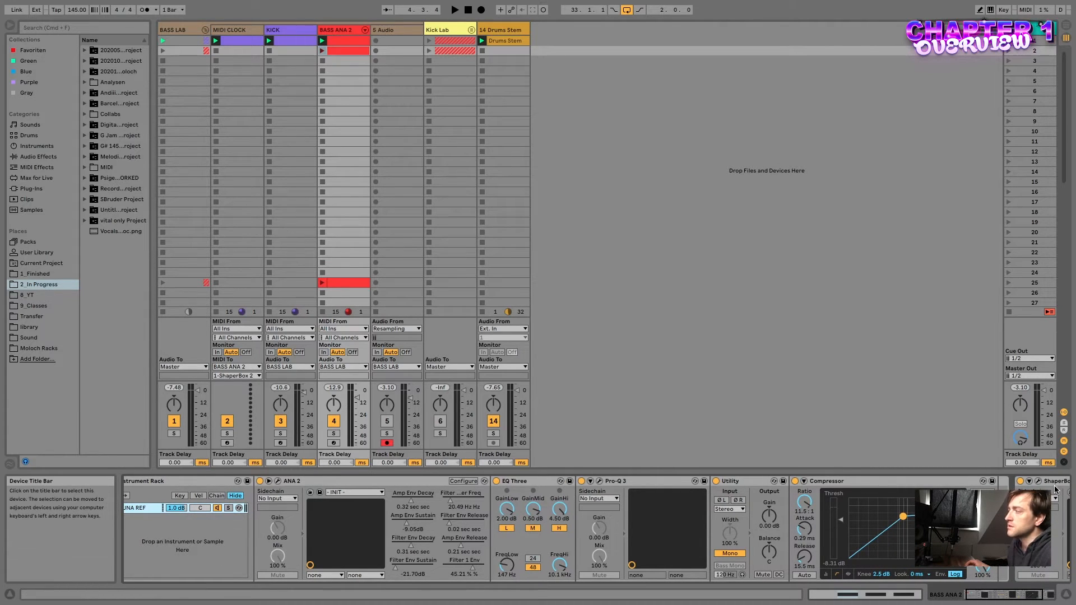
scroll(217, 537, "left", 2)
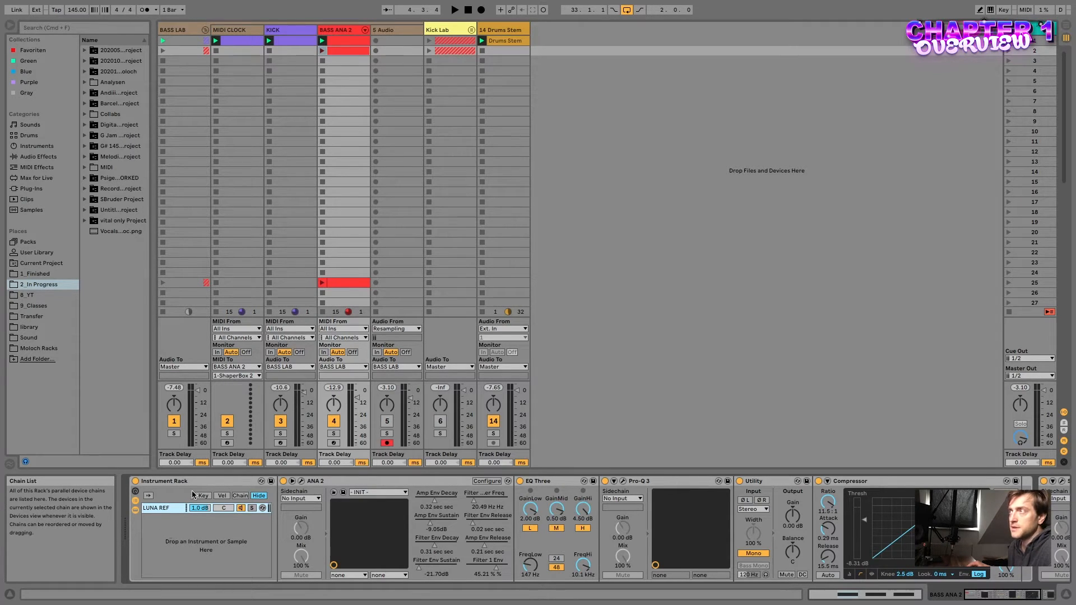
left_click(357, 44)
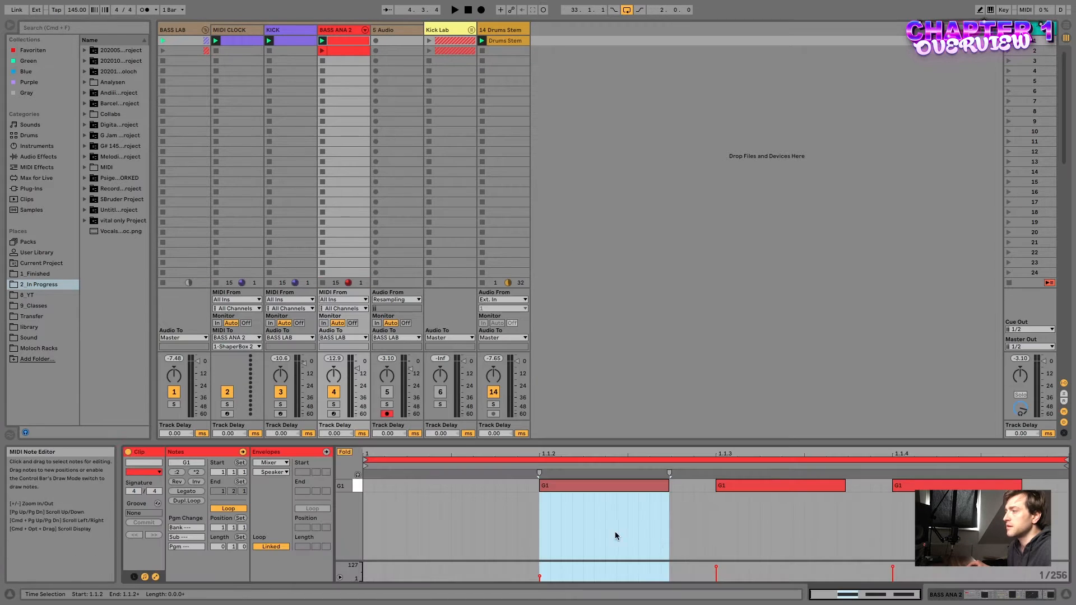
left_click(606, 523)
left_click_drag(562, 525, 983, 479)
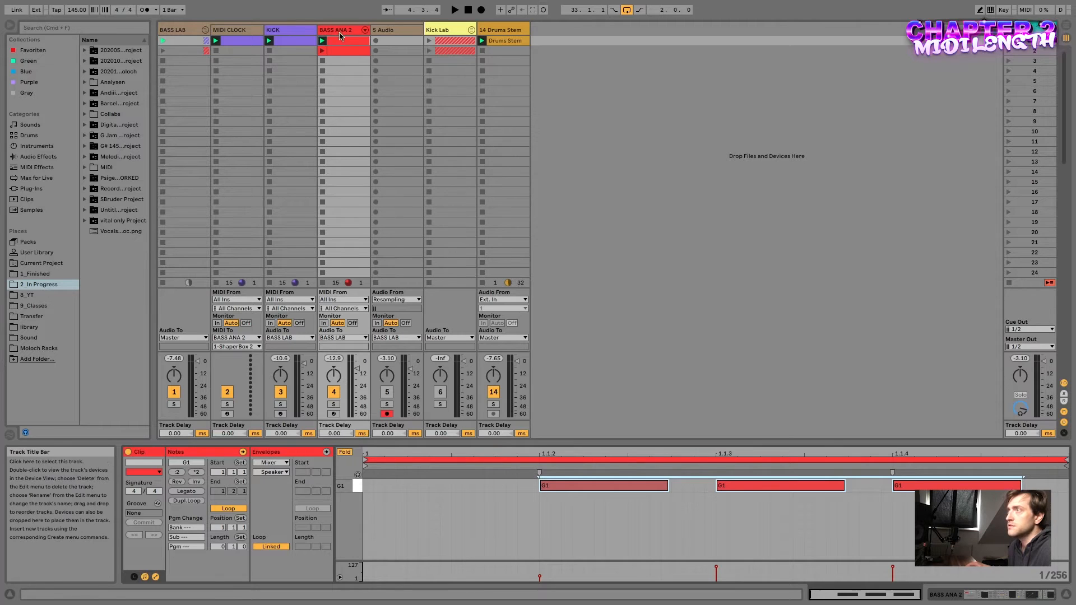
Duplicate the first BASS ANA 2 clip into slot 3, extend its G1 notes until they touch, and play it soloed
left_click_drag(341, 43, 343, 63)
left_click(334, 404)
left_click_drag(578, 520, 989, 464)
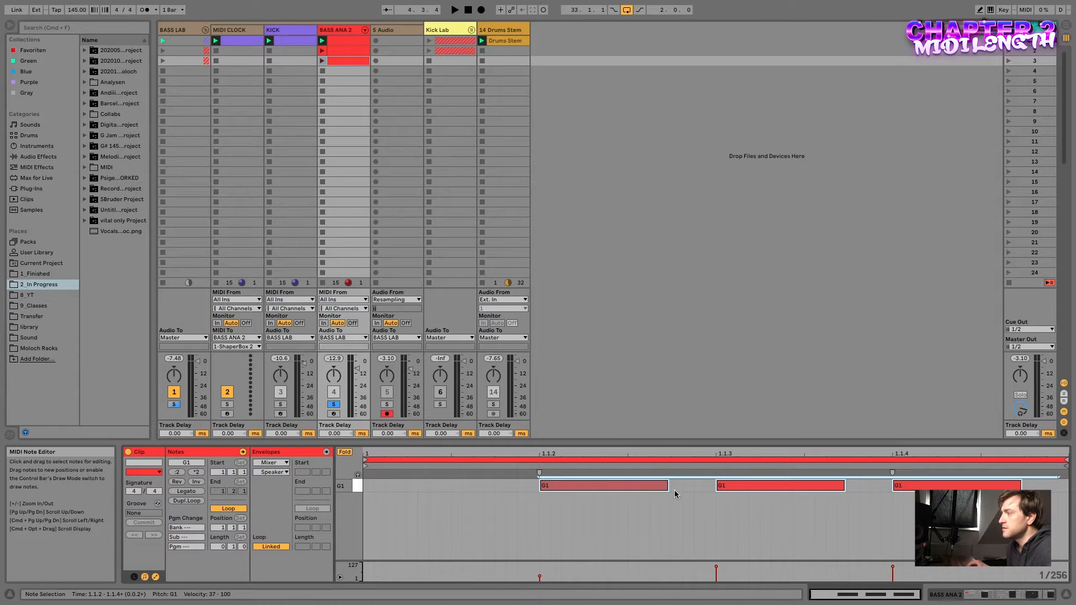
left_click_drag(667, 485, 715, 486)
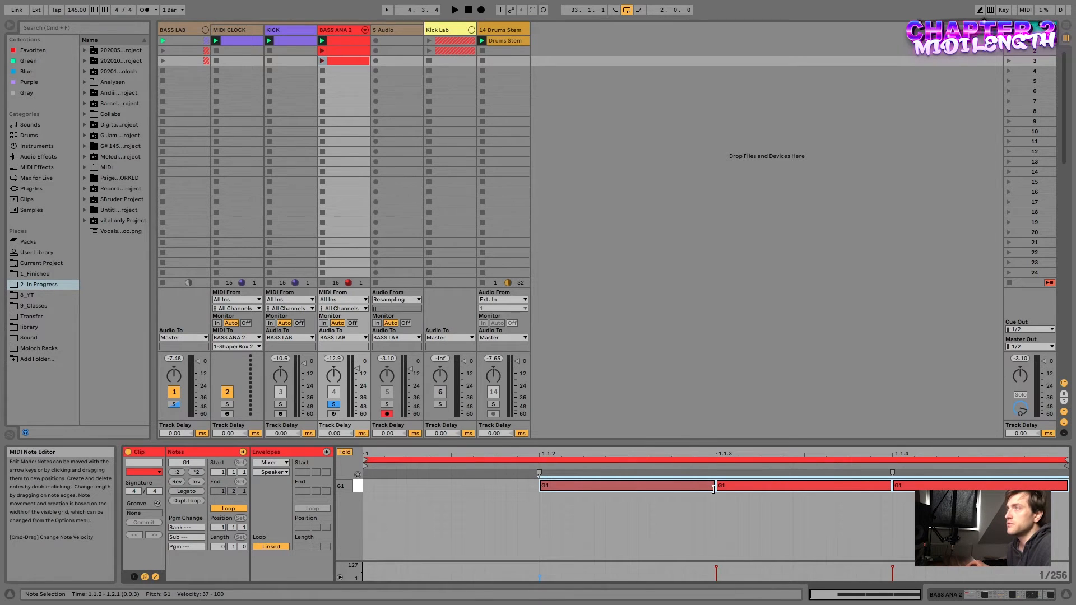
left_click(323, 60)
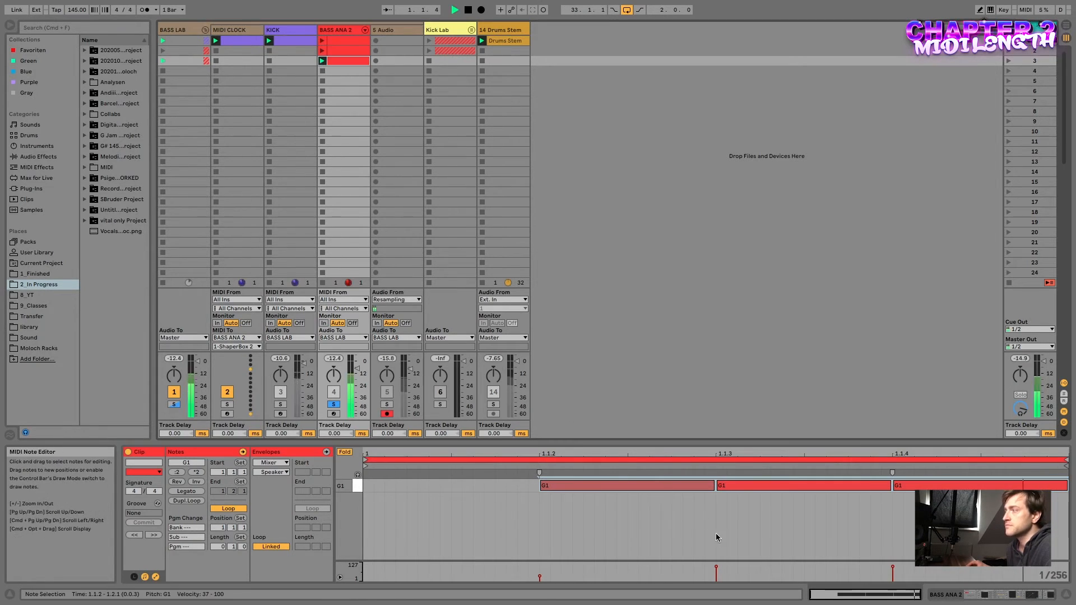
Try shorter and longer lengths for the three G1 notes, ending with a small gap after each note
left_click_drag(714, 485, 596, 487)
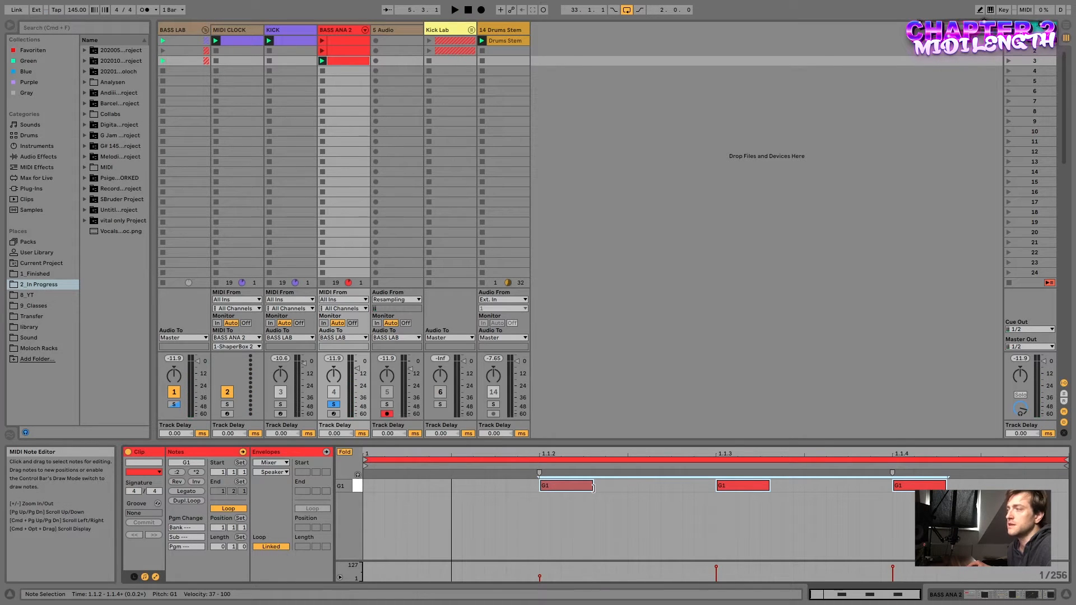
left_click_drag(593, 487, 682, 487)
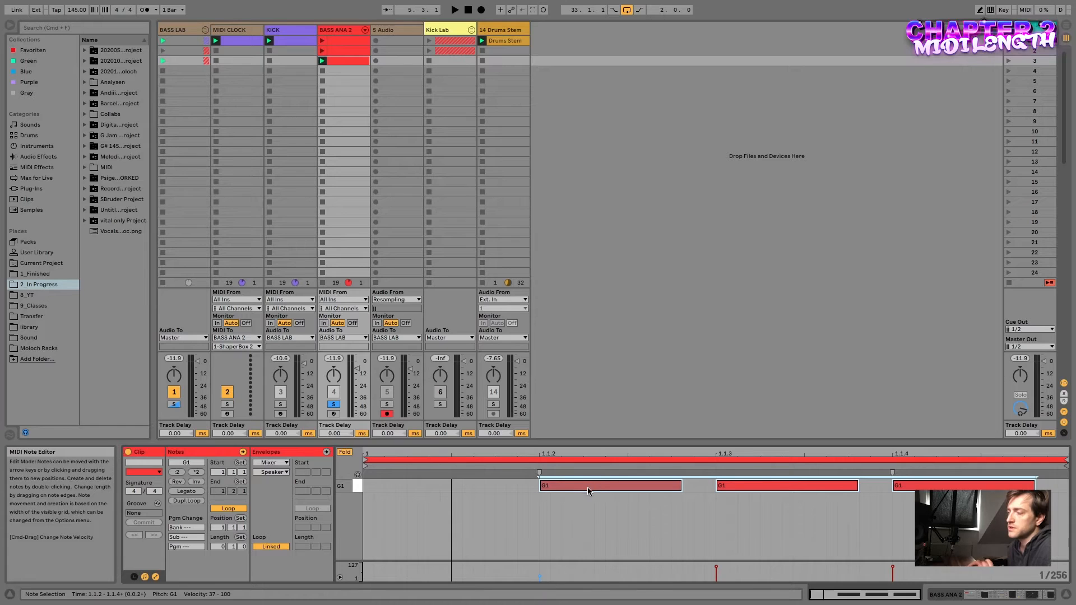
left_click_drag(682, 488, 709, 490)
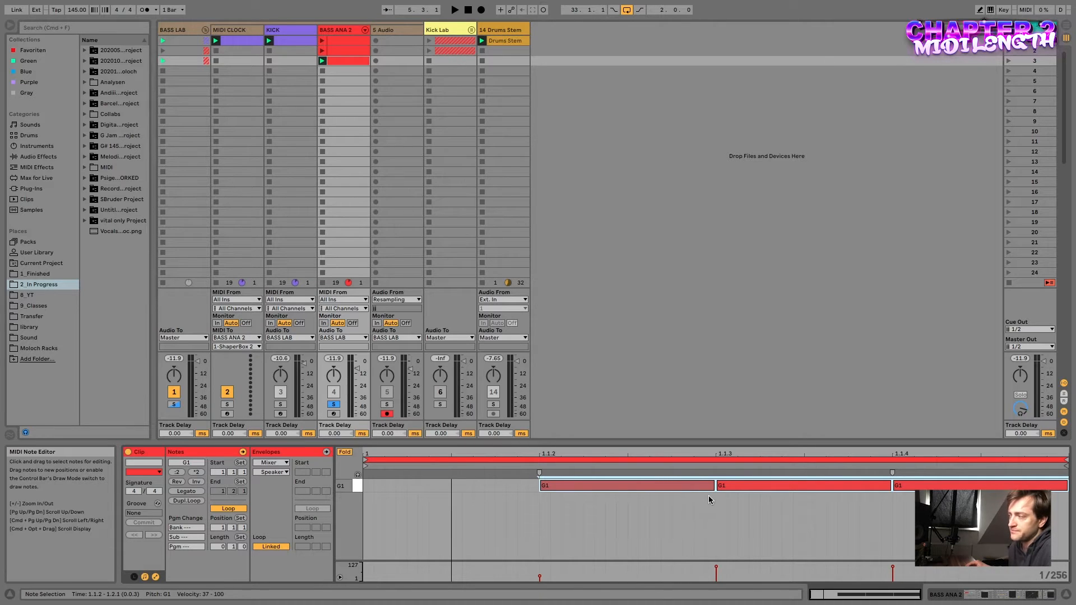
left_click_drag(714, 485, 671, 486)
left_click(570, 513)
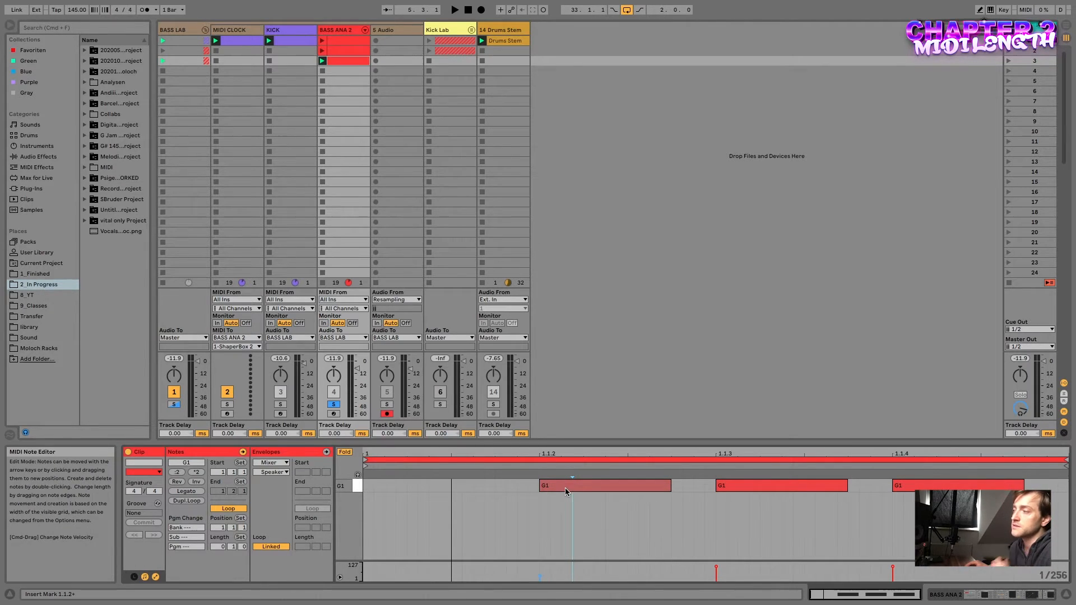
left_click(556, 576)
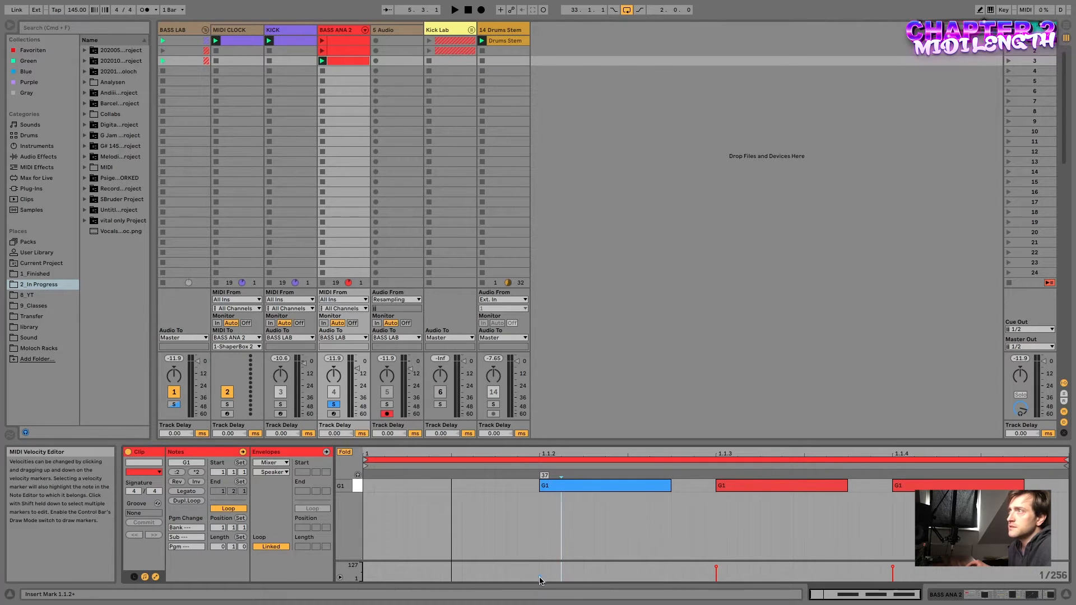
Record the soloed KICK track into the first slot of 5 Audio and examine the kick's tail around 1.1.3
left_click(283, 406)
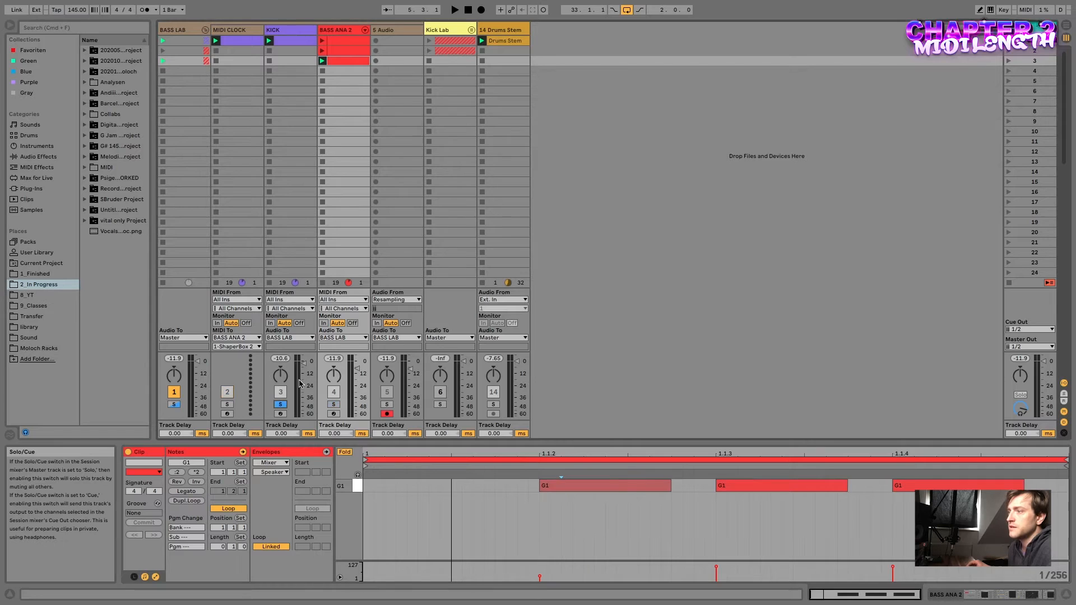
left_click(376, 40)
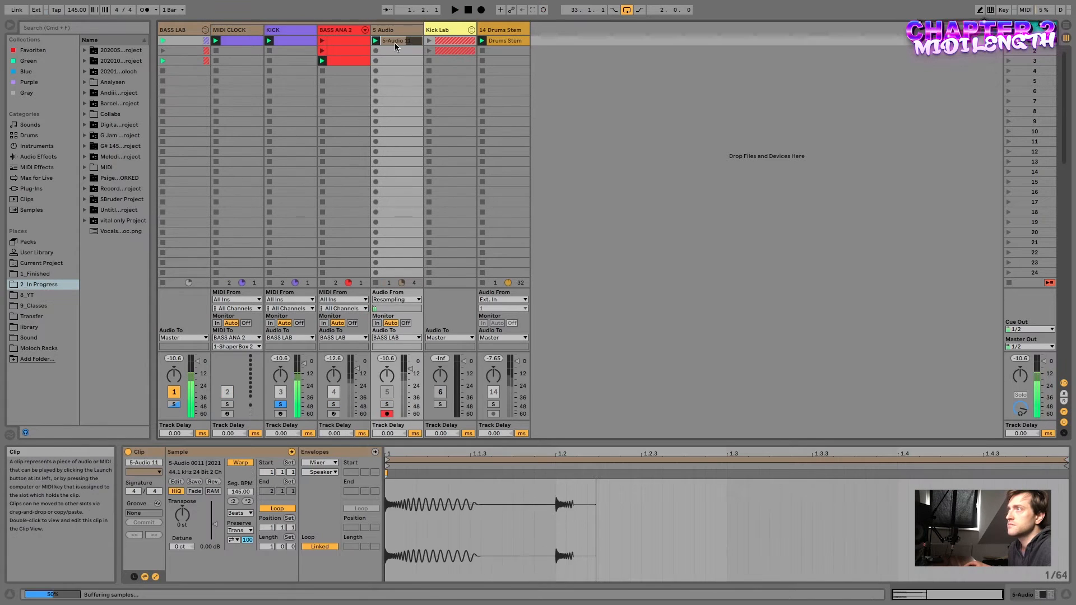
left_click(469, 488)
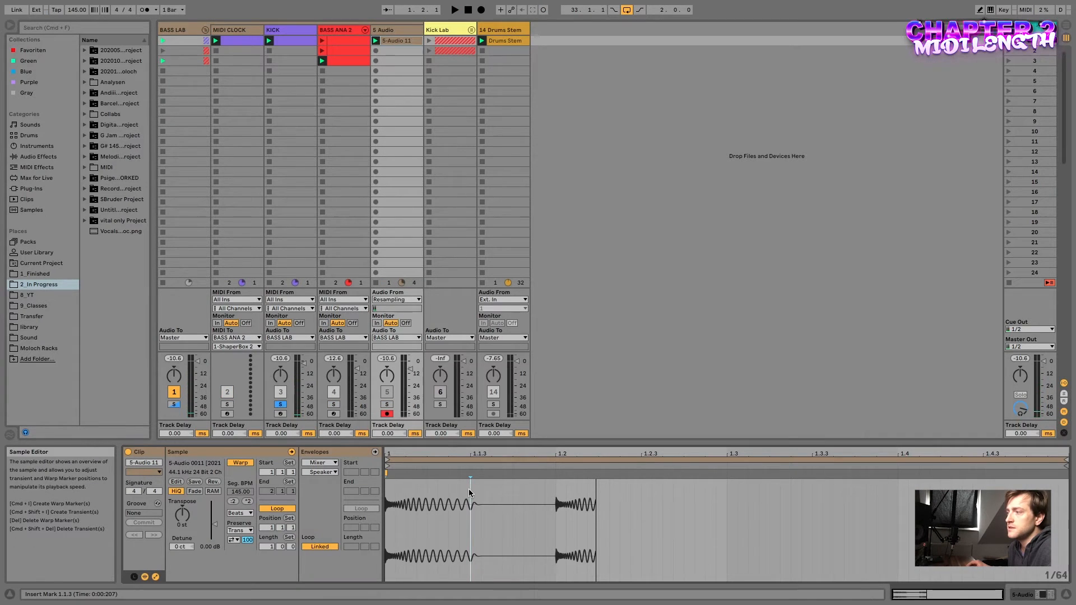
left_click_drag(429, 487, 474, 488)
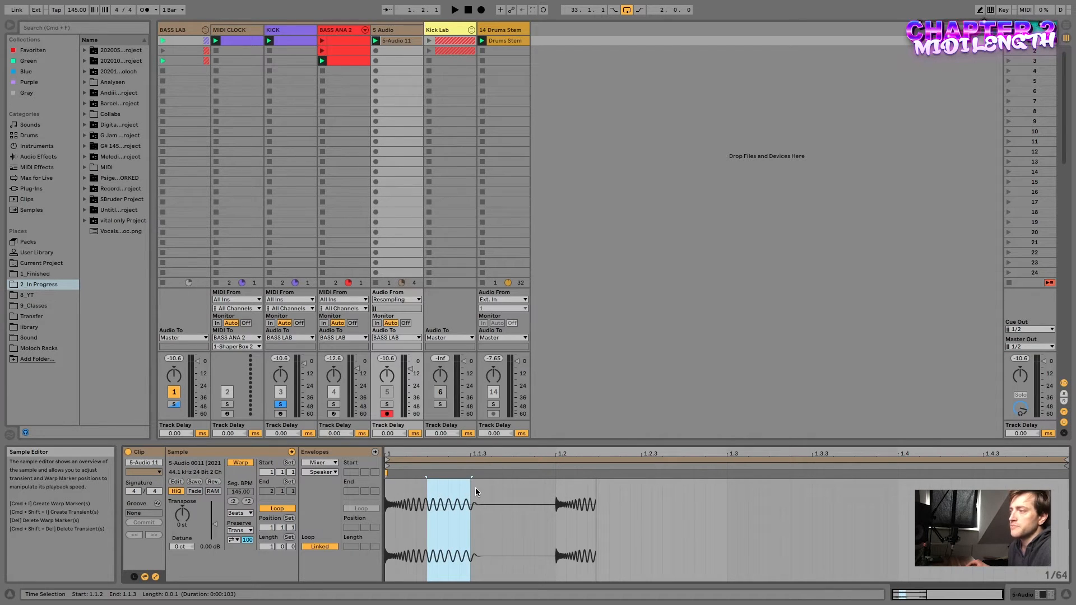
left_click_drag(479, 490, 482, 490)
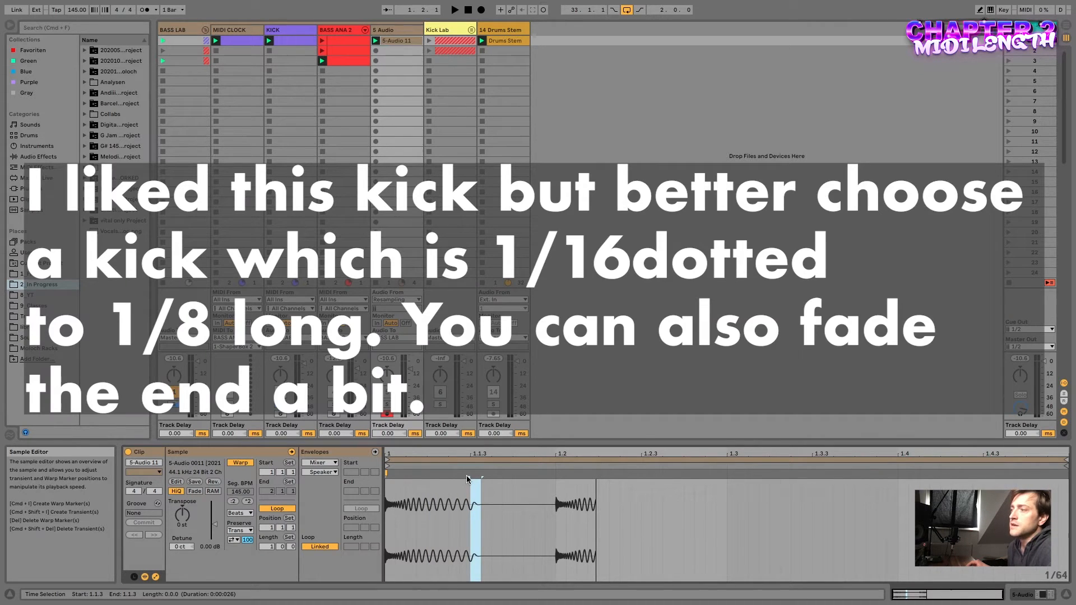
left_click_drag(429, 491, 476, 492)
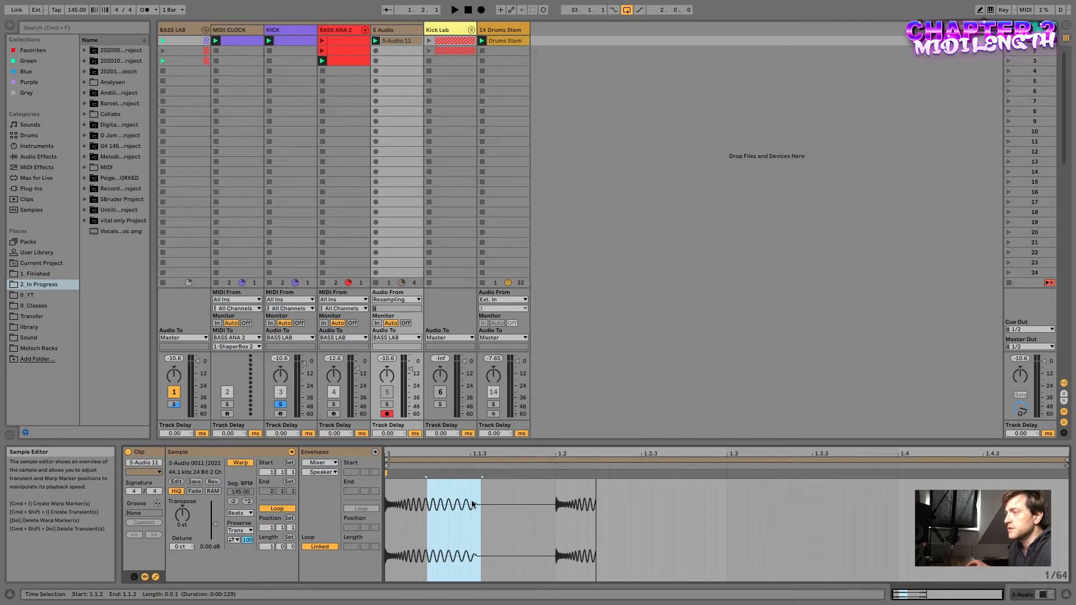
Delete the kick recording from 5 Audio and the duplicated clip from slot 3 of BASS ANA 2
left_click(386, 45)
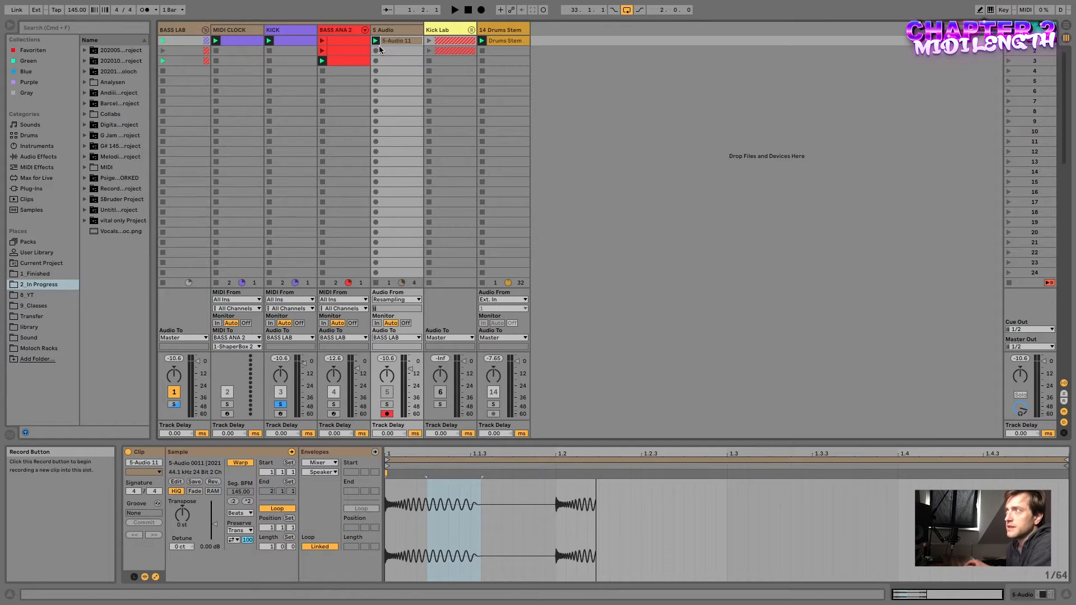
key("Delete")
left_click(347, 41)
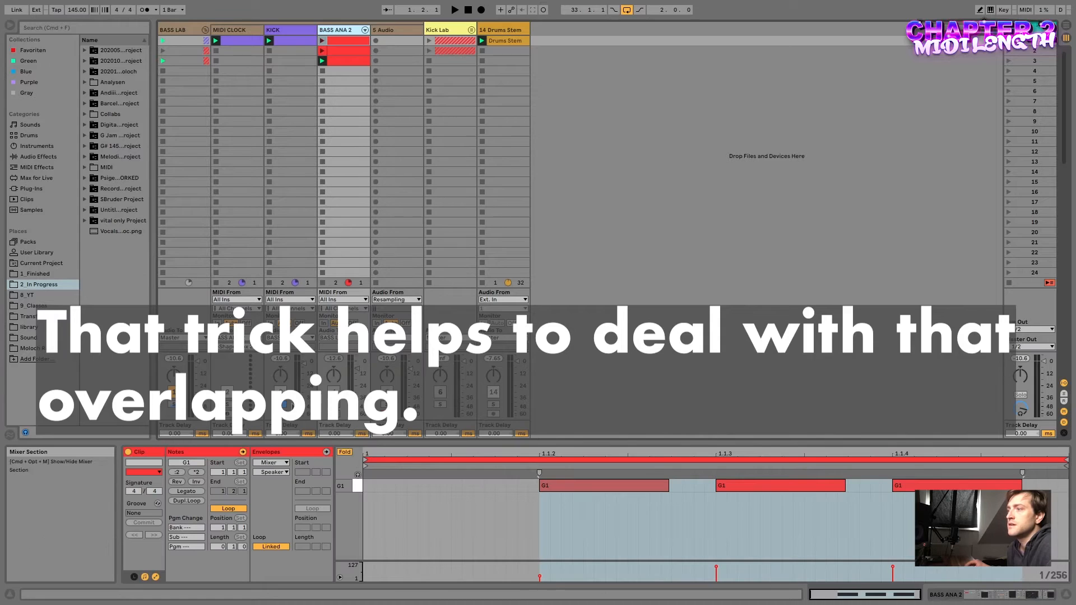
left_click(345, 61)
key("Delete")
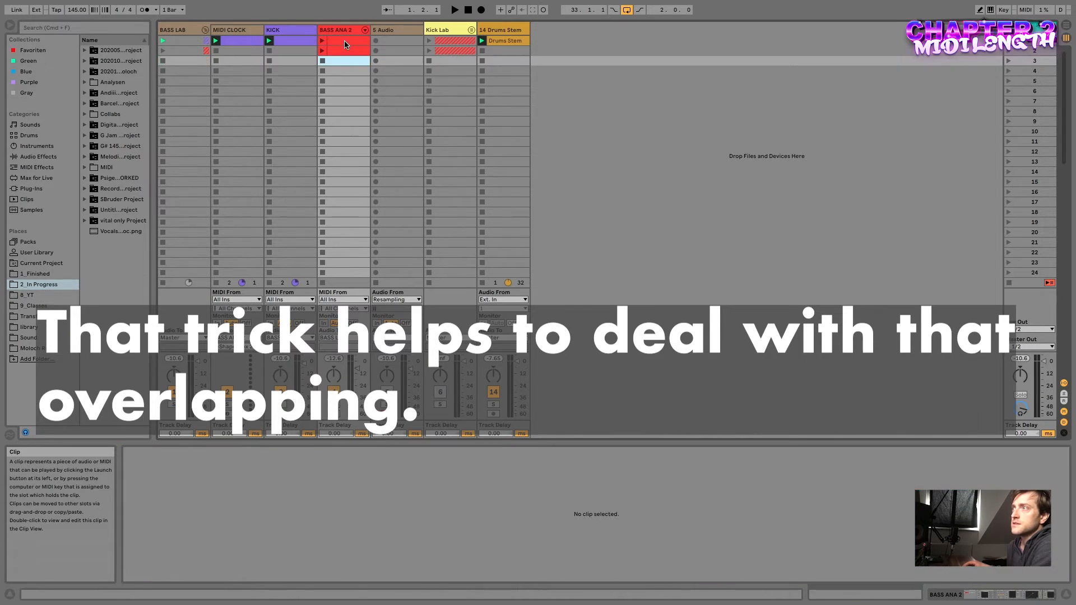
Launch the first BASS ANA 2 clip and add a new chain to the track's Instrument Rack
left_click(345, 44)
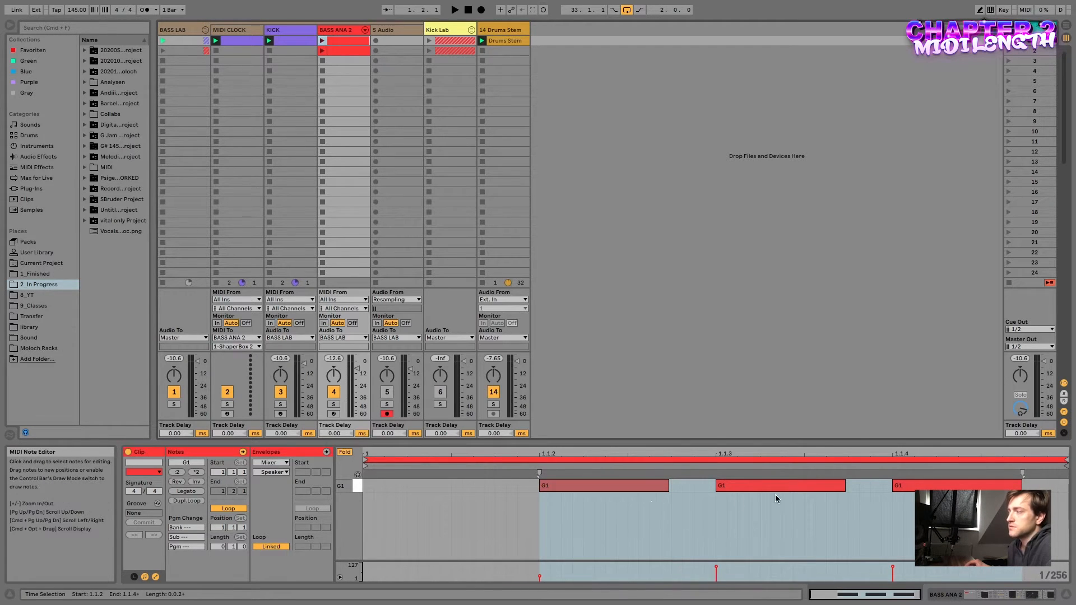
left_click(330, 41)
left_click(974, 598)
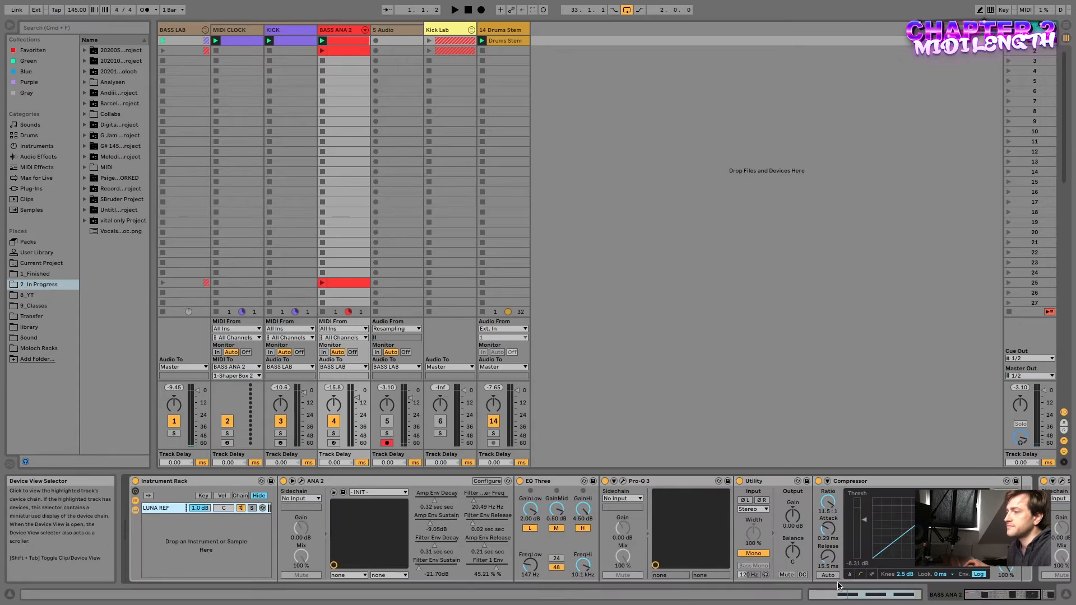
right_click(161, 538)
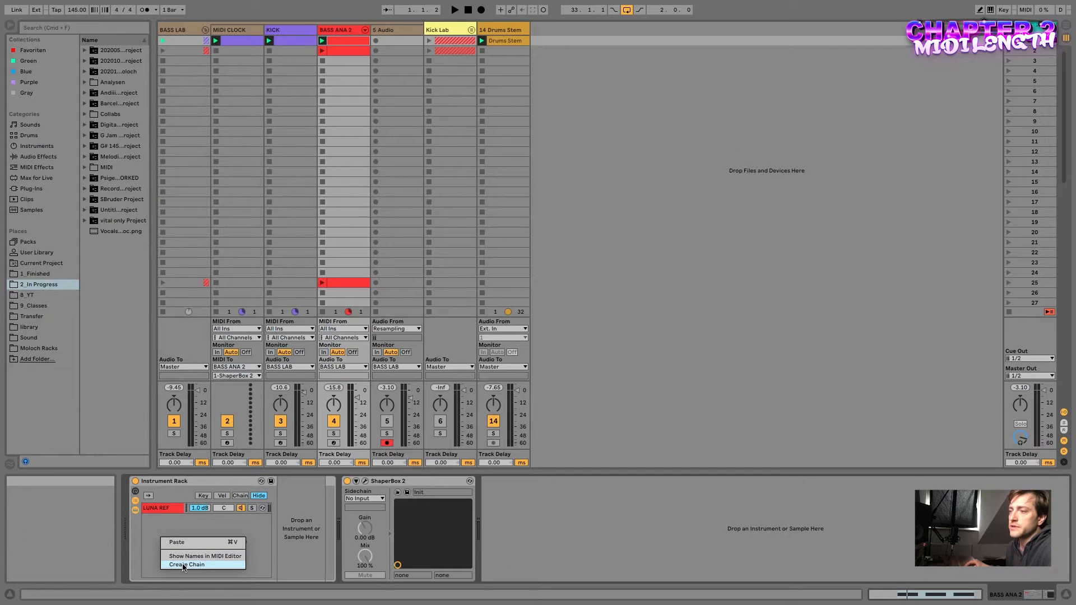
left_click(183, 565)
Mute the LUNA REF chain and rename the new chain BASS
left_click(159, 511)
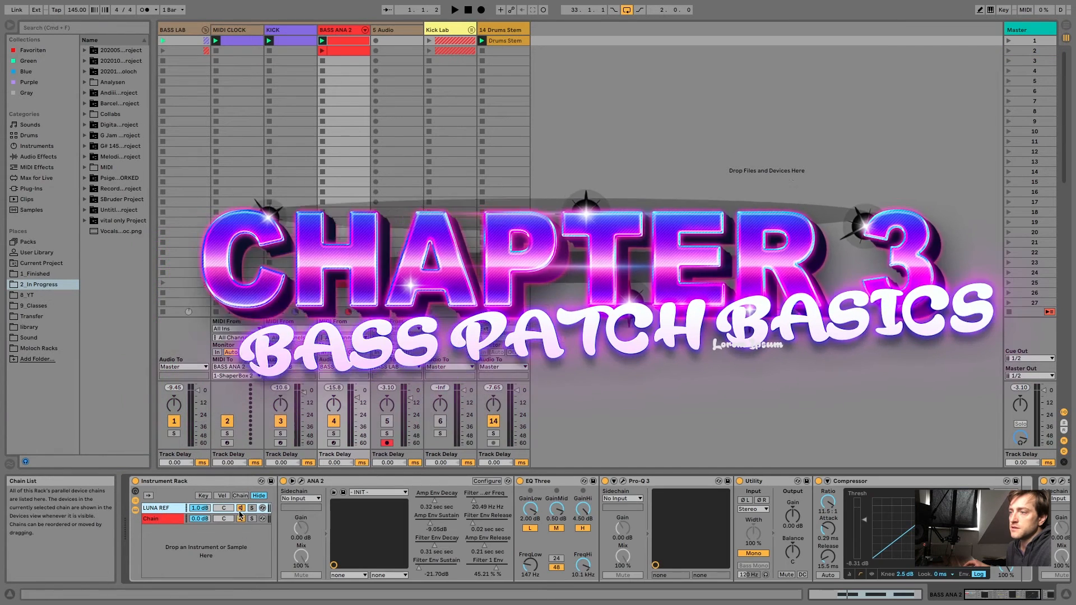
left_click(164, 519)
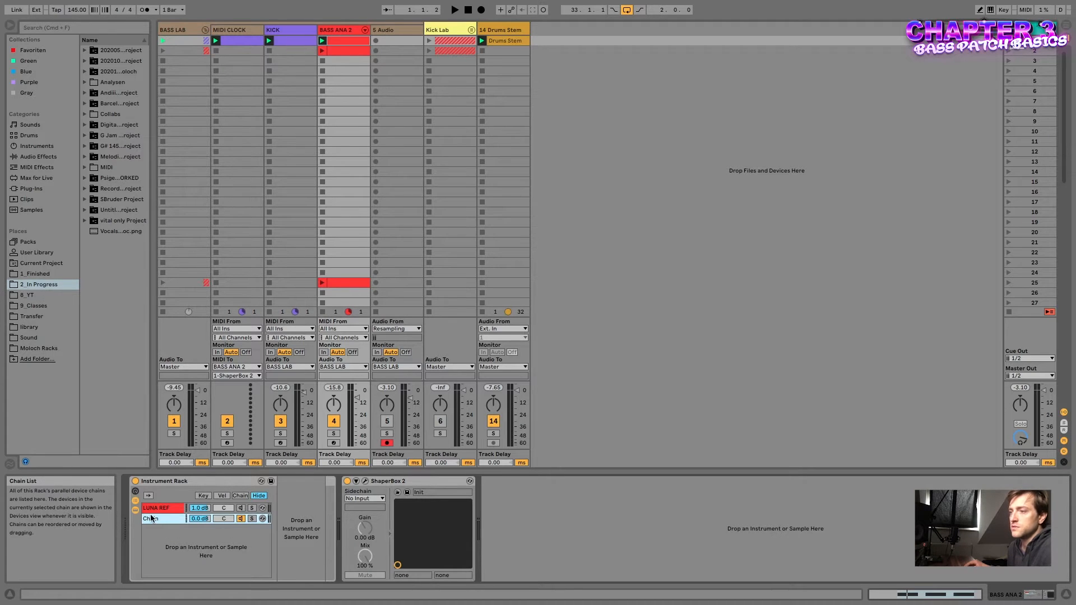
key("super+r")
type("BASS")
key("Return")
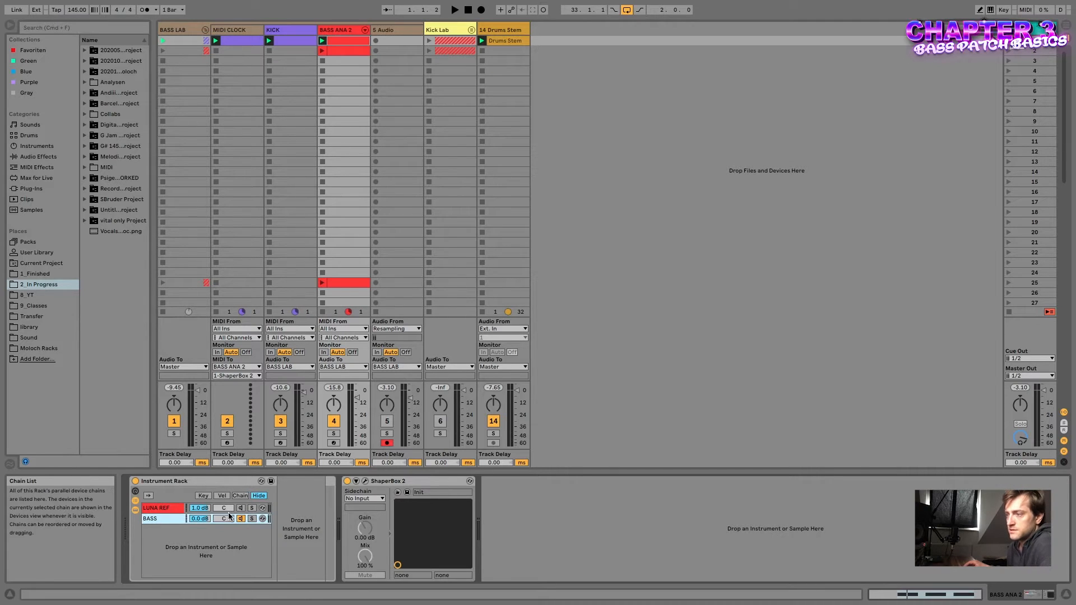
Search the plug-ins for "ana" and load the VST version of ANA 2 onto the BASS chain
key("super+f")
type("ana")
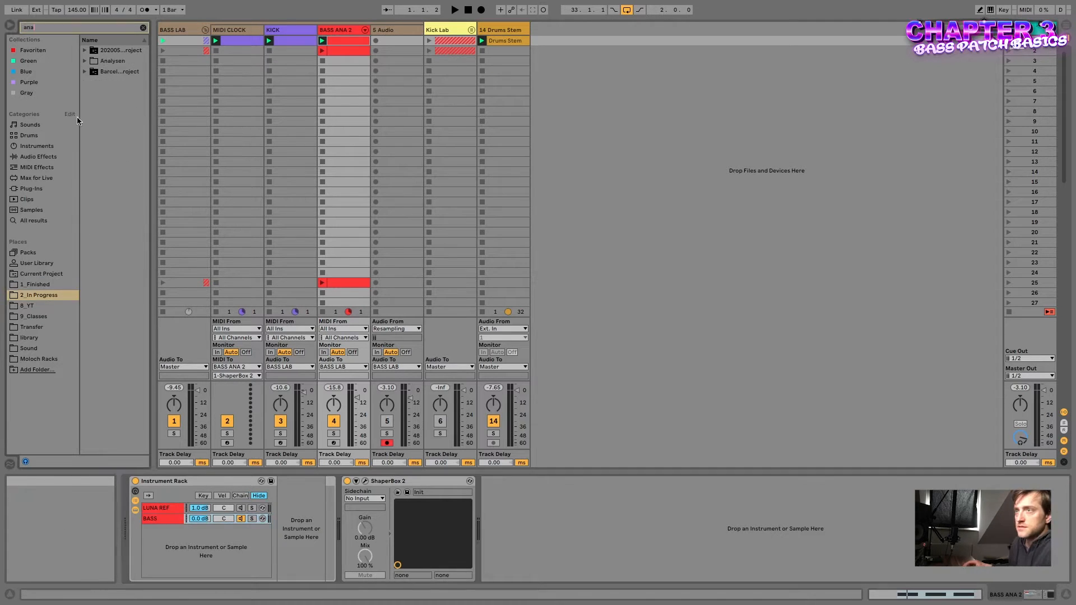
left_click(40, 187)
left_click(83, 62)
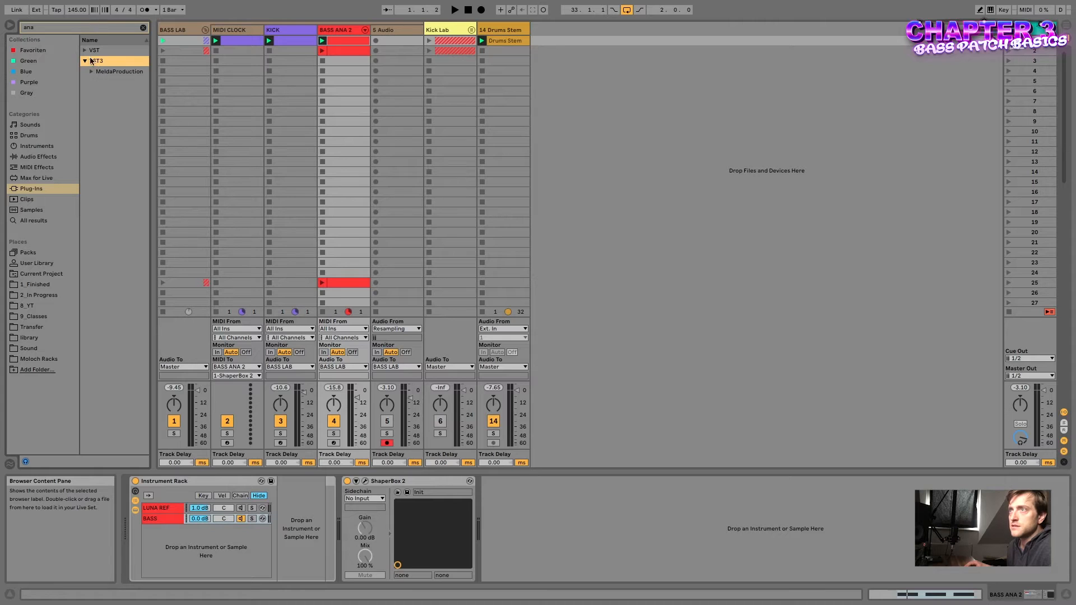
left_click(85, 51)
left_click_drag(103, 72, 174, 520)
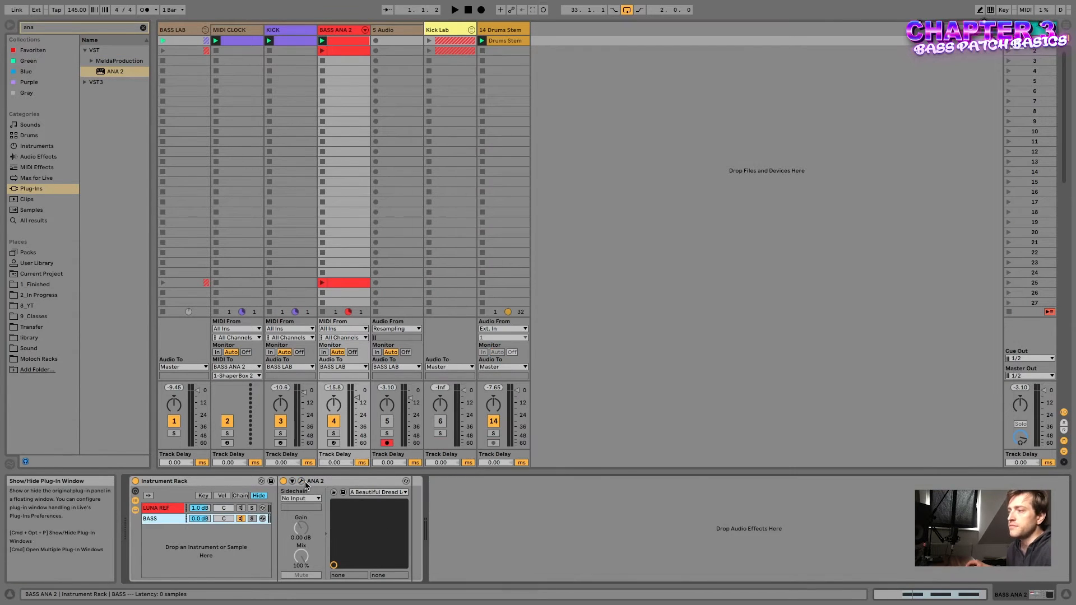
Show the ANA 2 synth interface and reset it to the Init preset
left_click(301, 481)
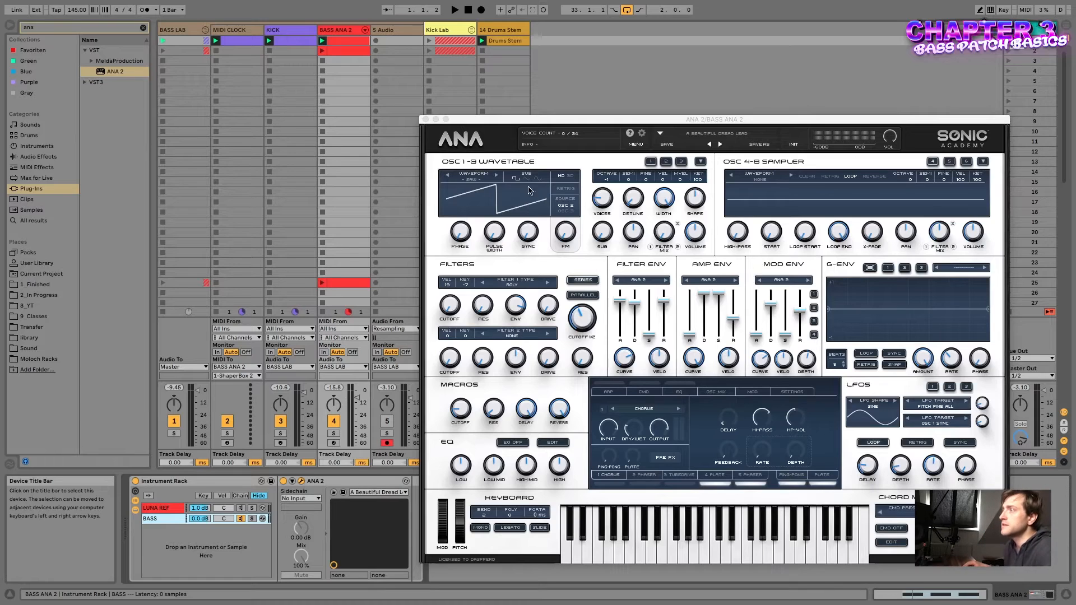
left_click(636, 145)
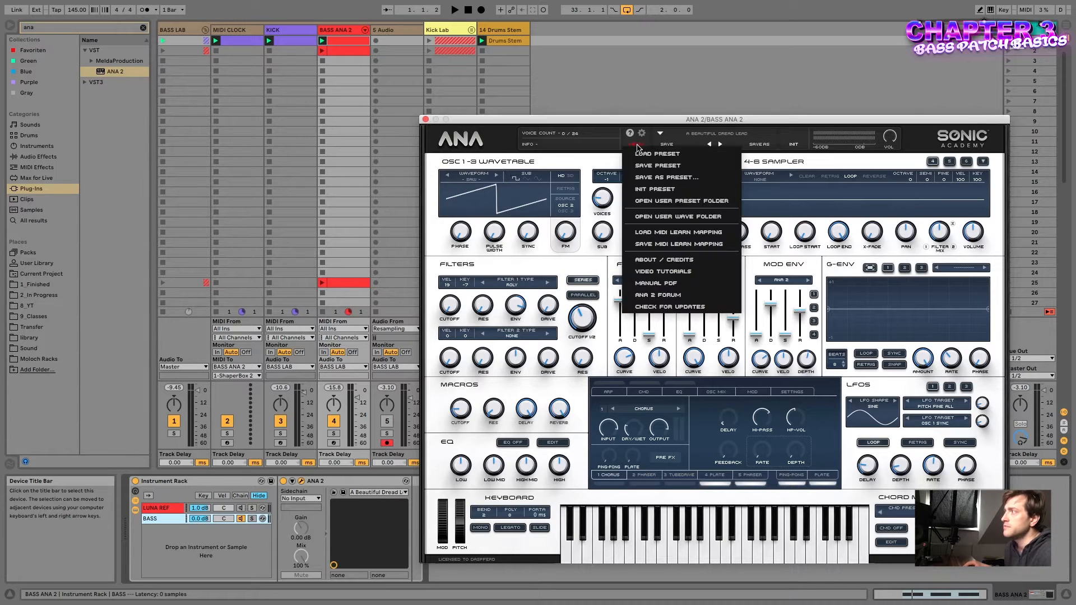
left_click(644, 188)
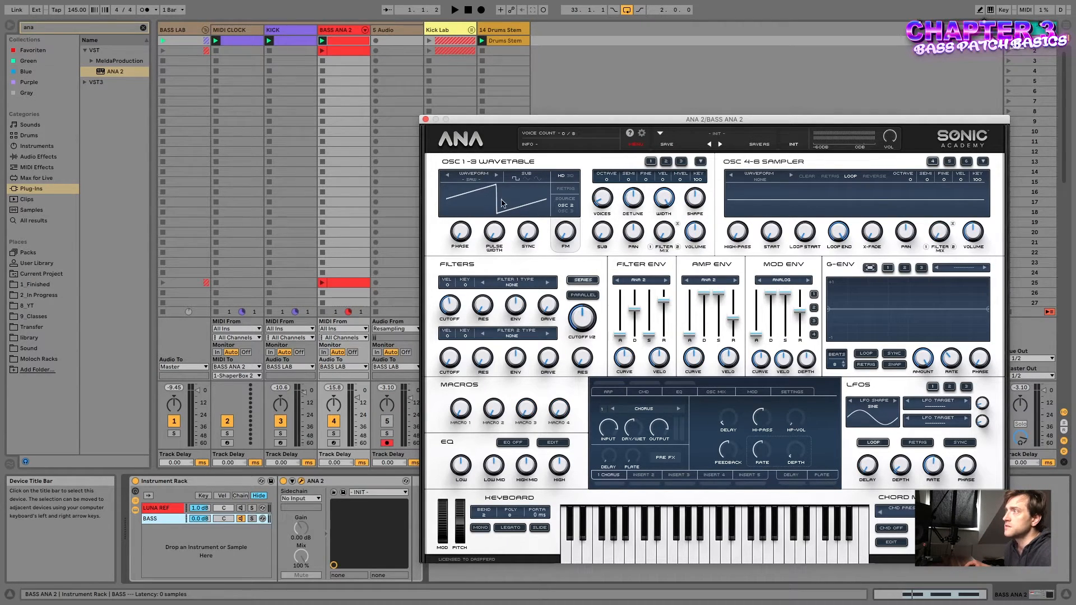
left_click_drag(513, 123, 518, 106)
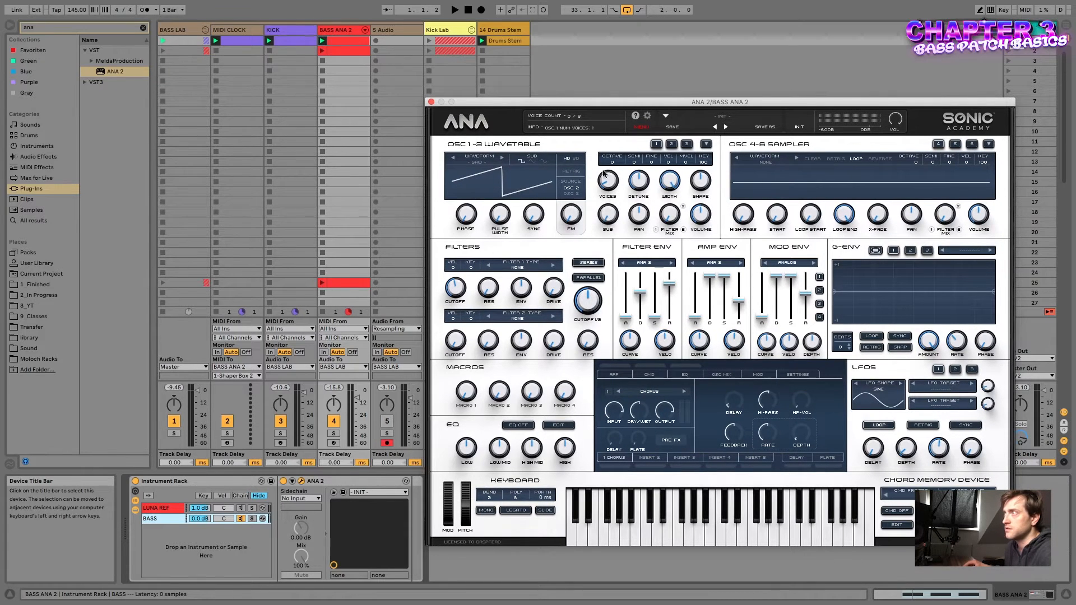
Play the bass clip with the Init sound, set oscillator 1's octave to -1 and enable its retrigger
key("space")
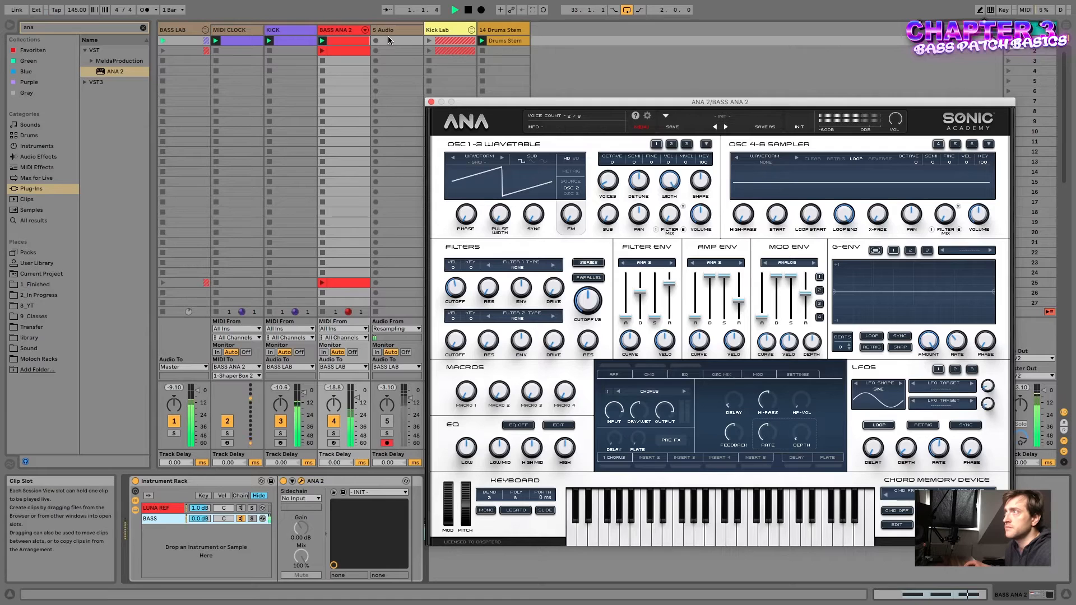
key("space")
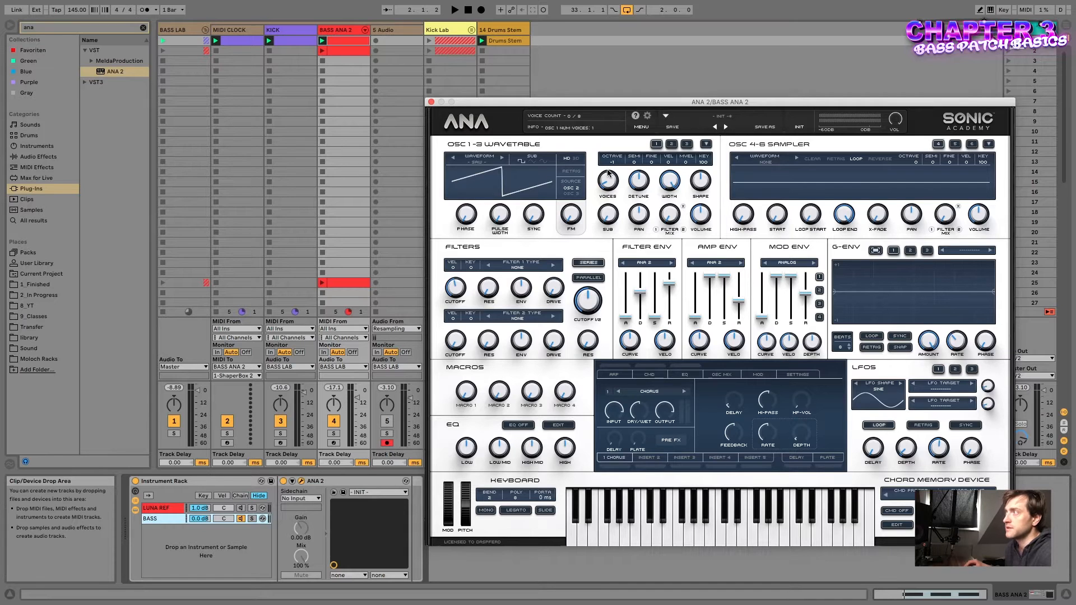
left_click(570, 173)
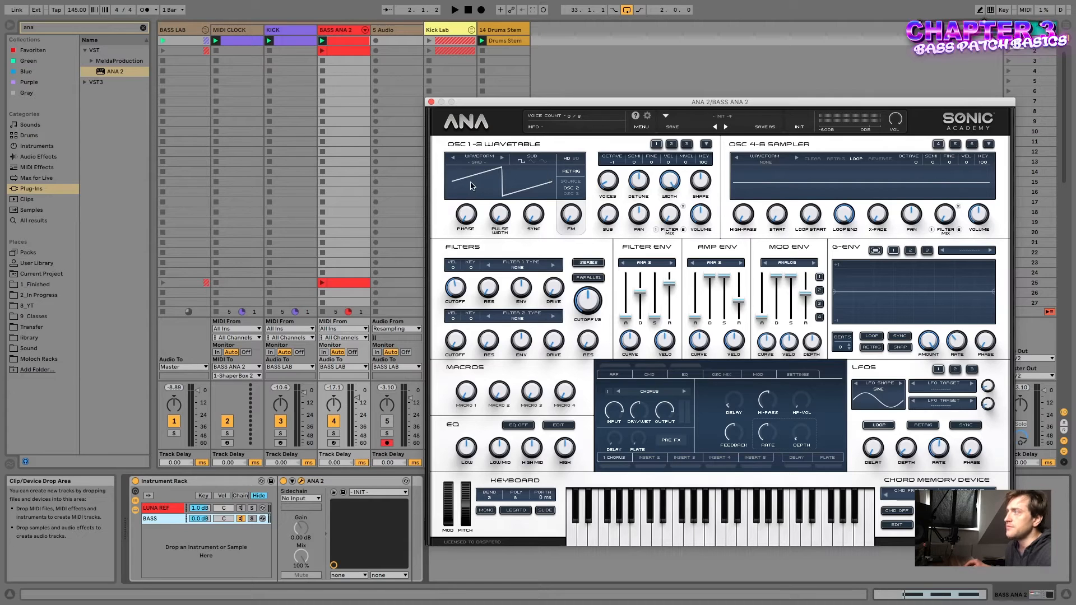
Browse through oscillator 1's waveforms and choose SAW FAT
left_click(502, 158)
left_click(502, 158)
left_click(502, 158)
left_click(503, 158)
left_click(503, 158)
left_click(502, 158)
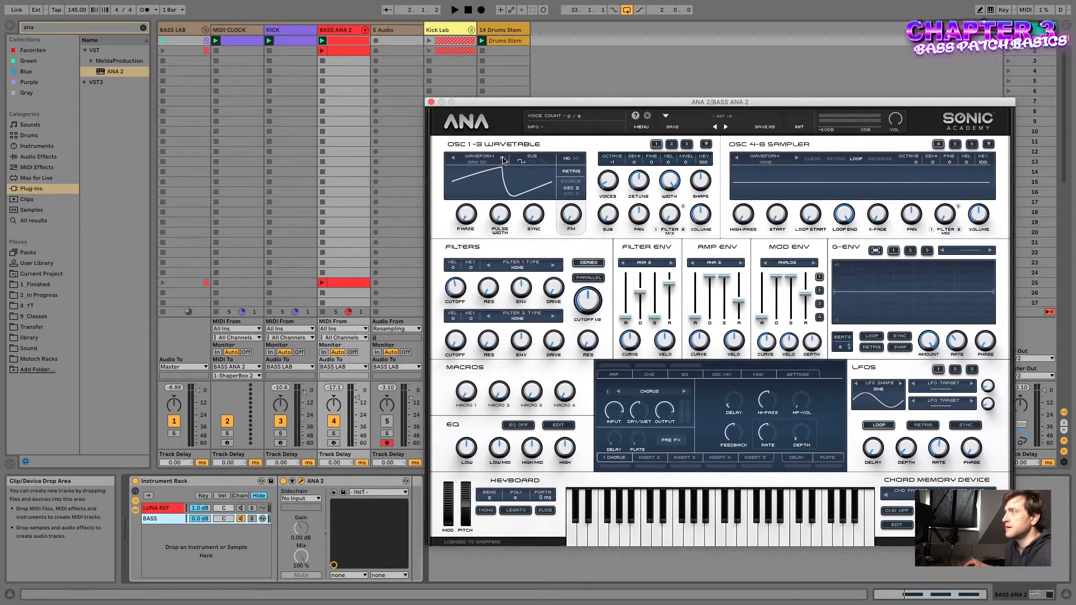
left_click(503, 158)
left_click(502, 158)
left_click(503, 159)
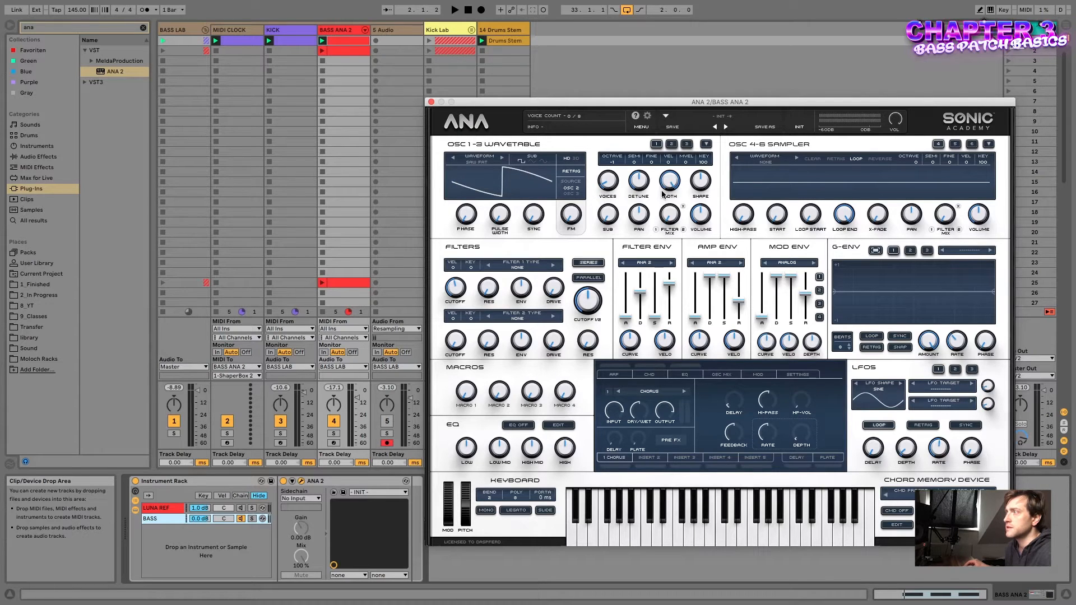
Shift oscillator 1's phase so the SAW FAT wave starts at its peak, compare it with the next waveform, and audition it
left_click_drag(464, 219, 483, 148)
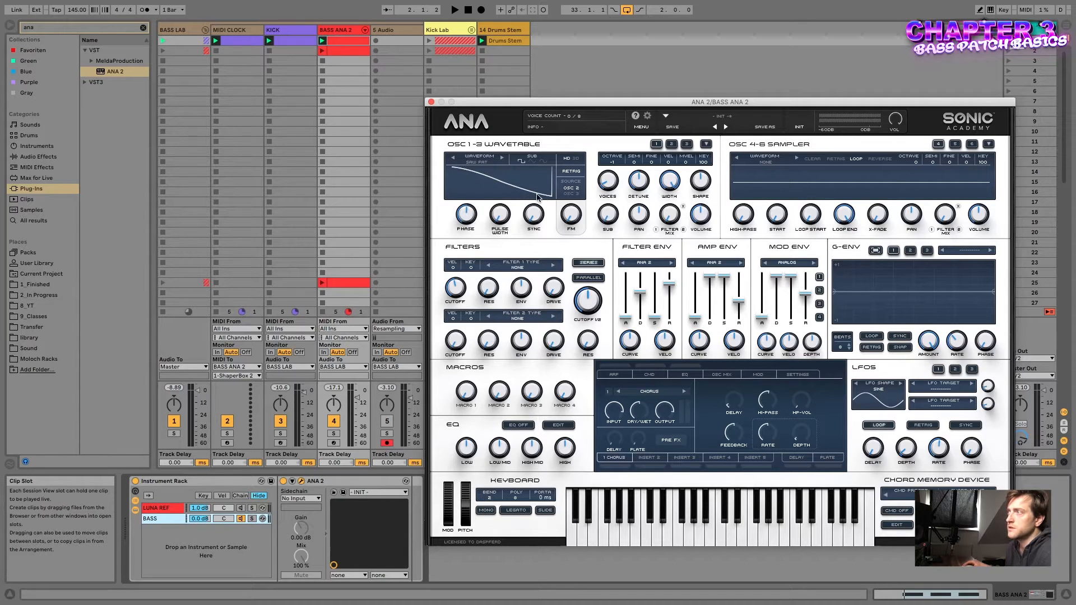
left_click(502, 159)
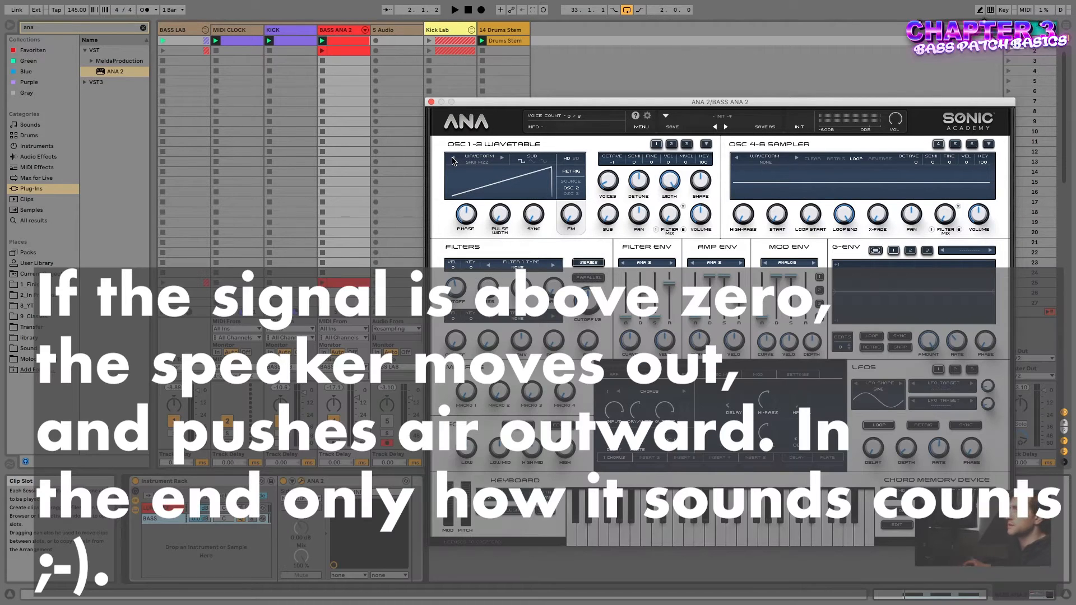
left_click(454, 160)
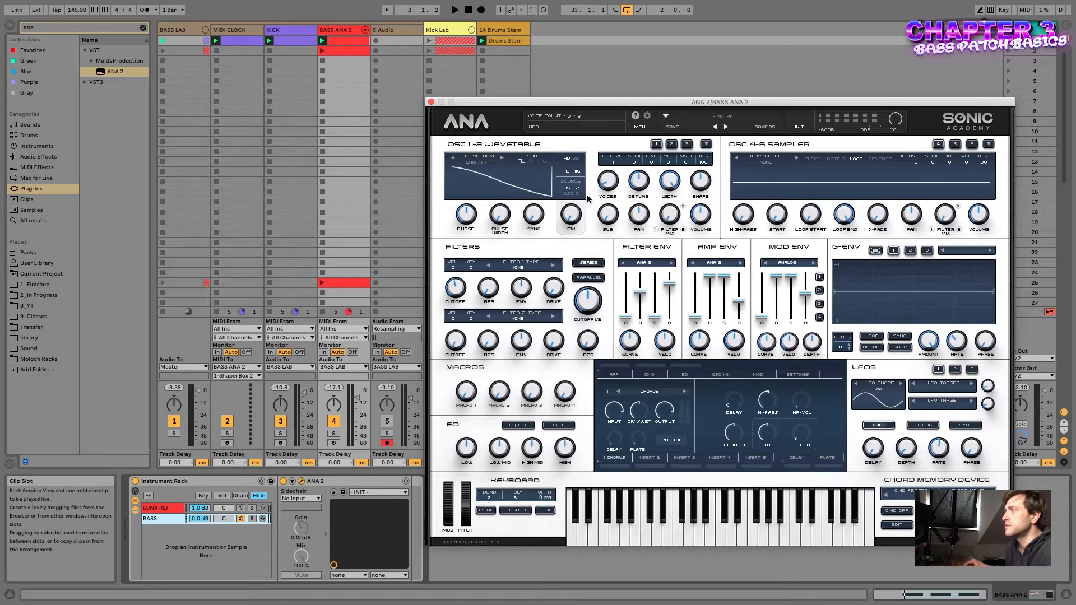
key("space")
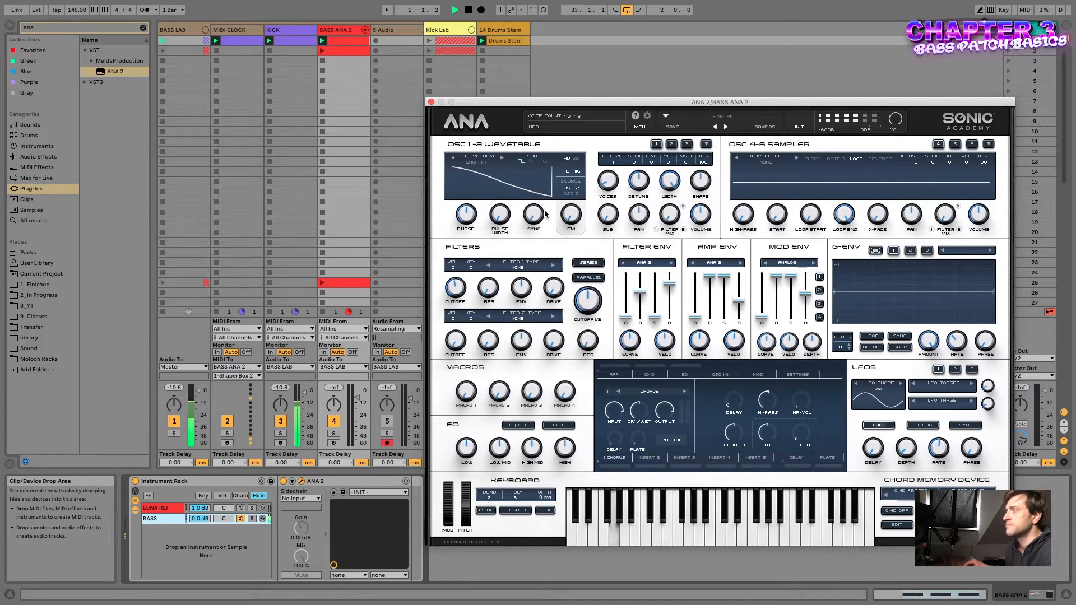
key("space")
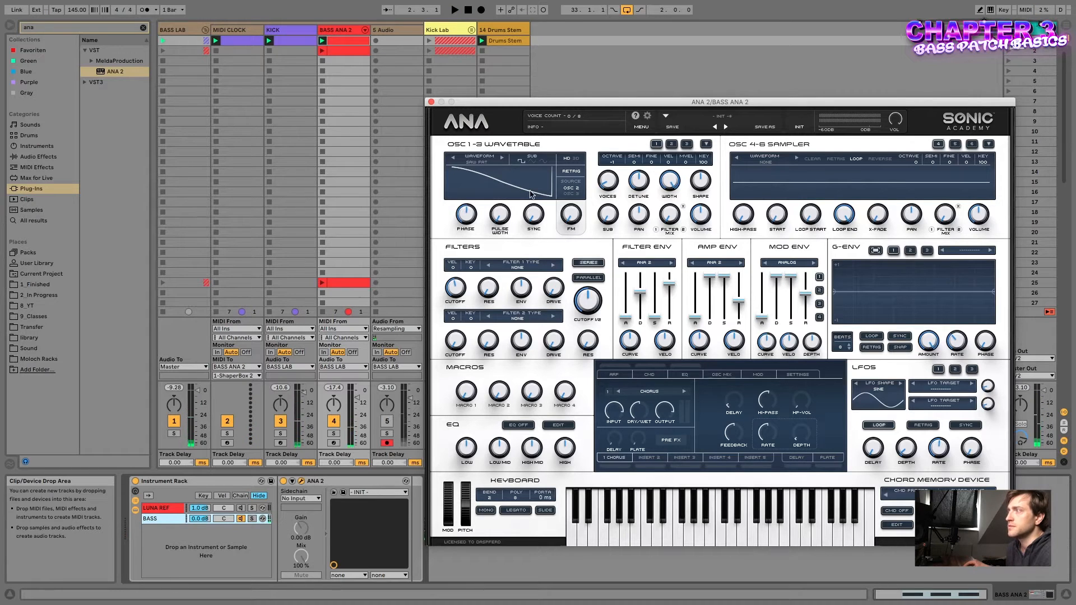
Set oscillator 1's detune to 0.00 and raise its volume, checking the sound in playback
left_click_drag(641, 177, 652, 243)
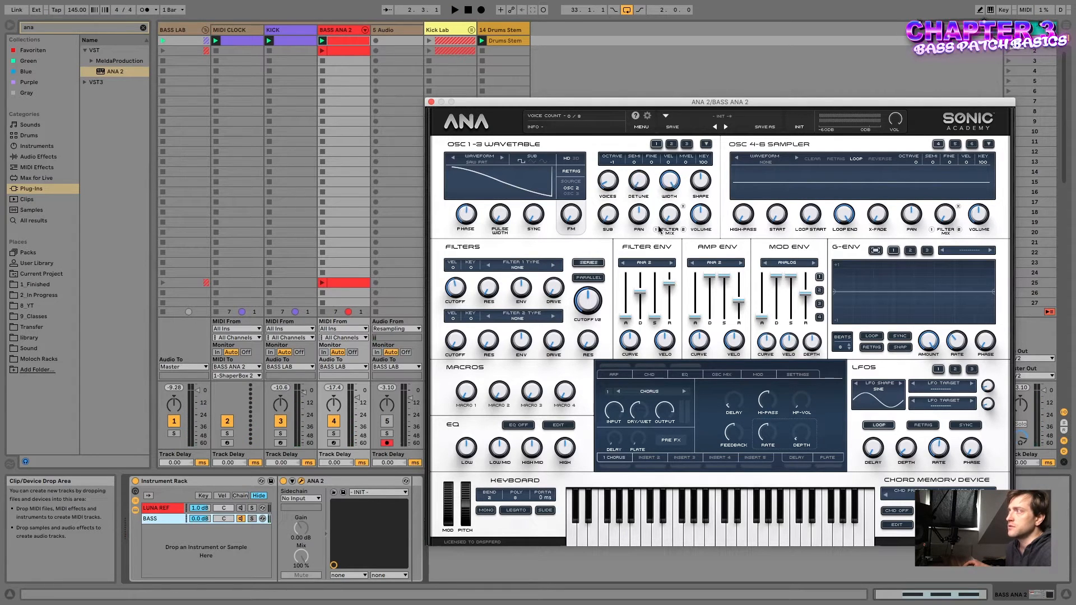
left_click_drag(646, 181, 670, 263)
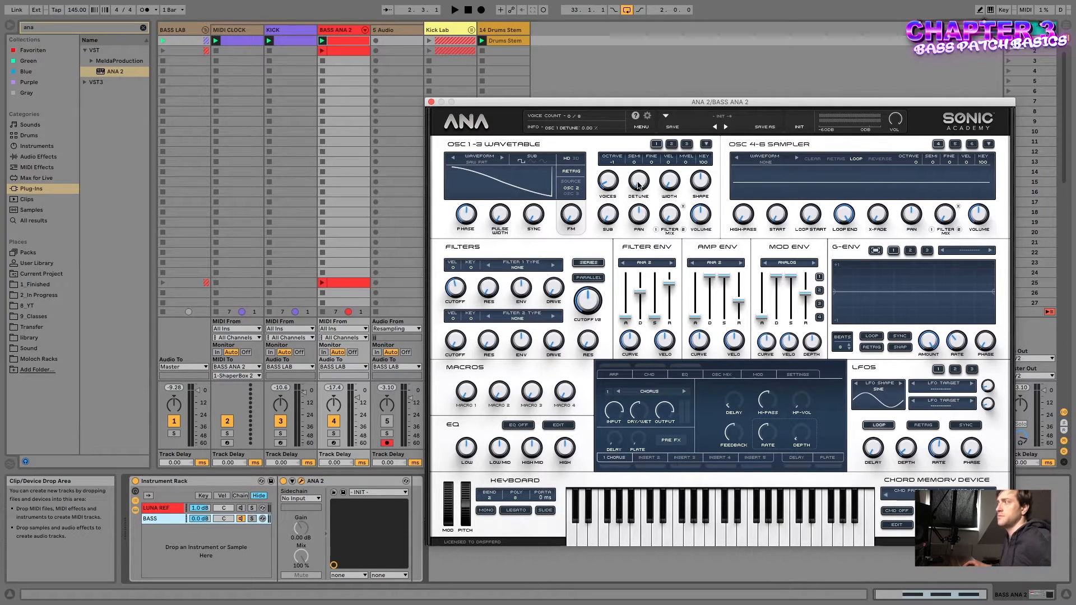
left_click_drag(701, 218, 702, 176)
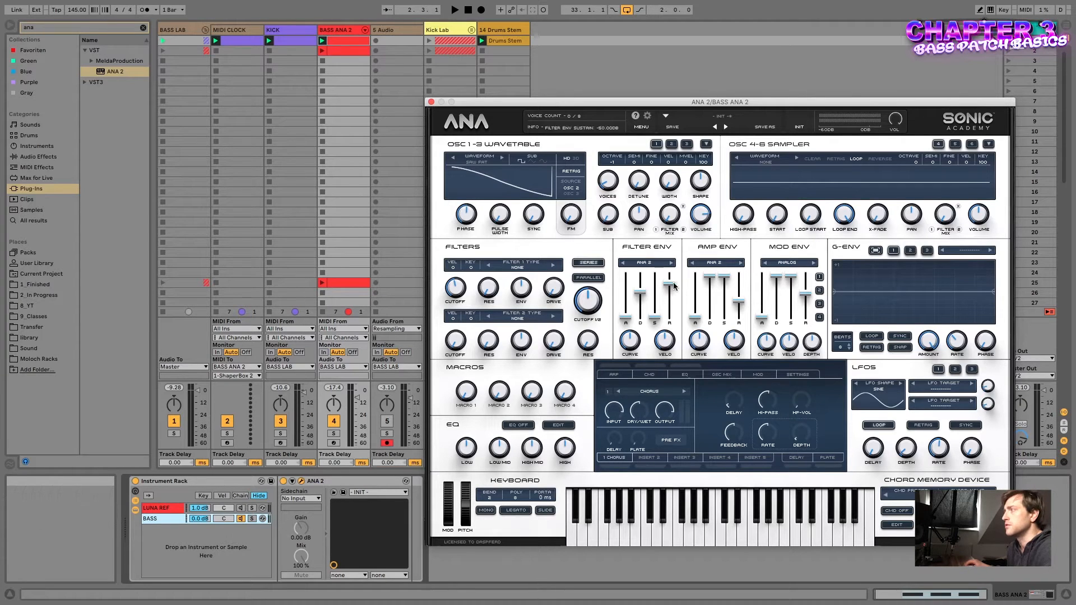
key("space")
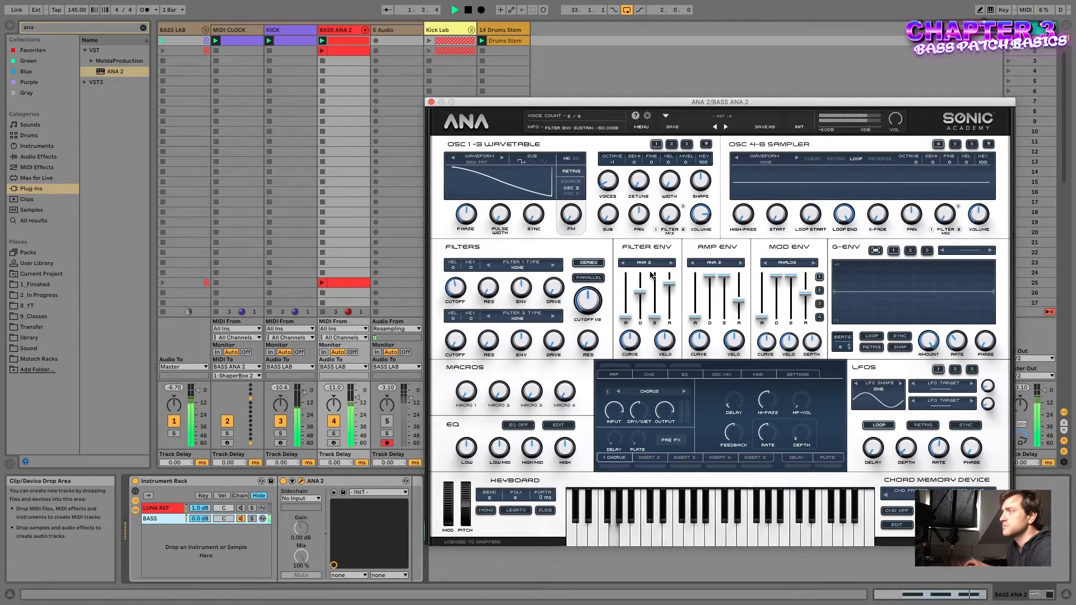
key("space")
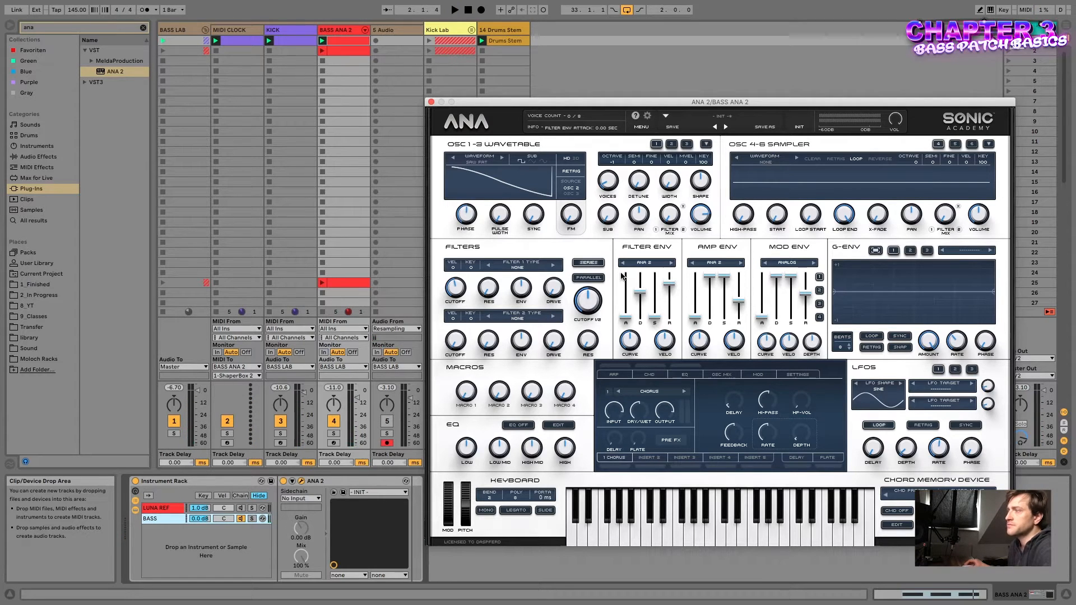
Set filter 1's type to the analog MOGY - LP low-pass filter
left_click(521, 268)
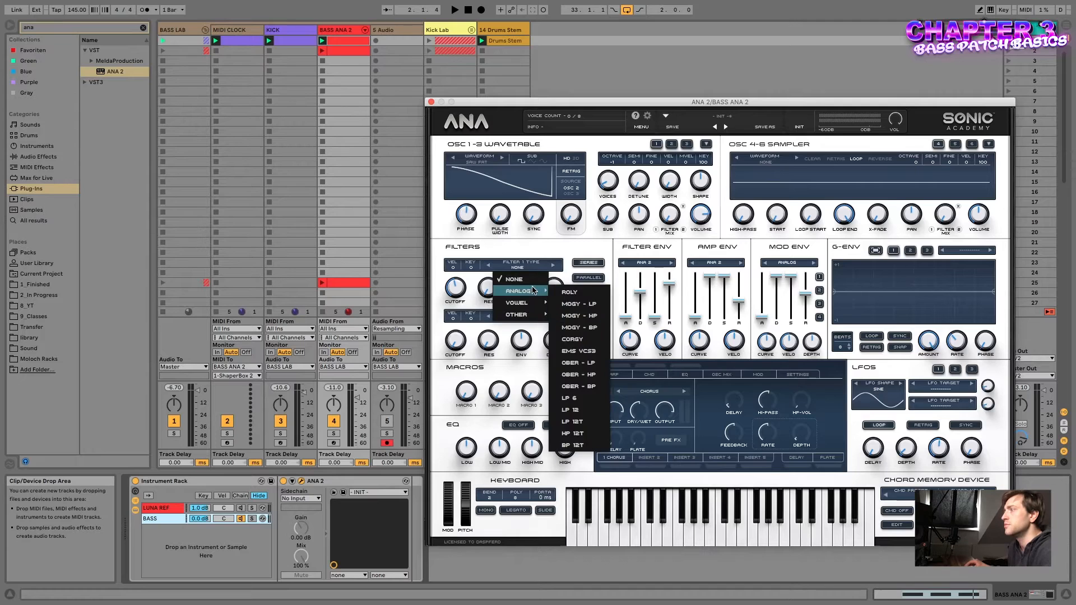
mouse_move(538, 304)
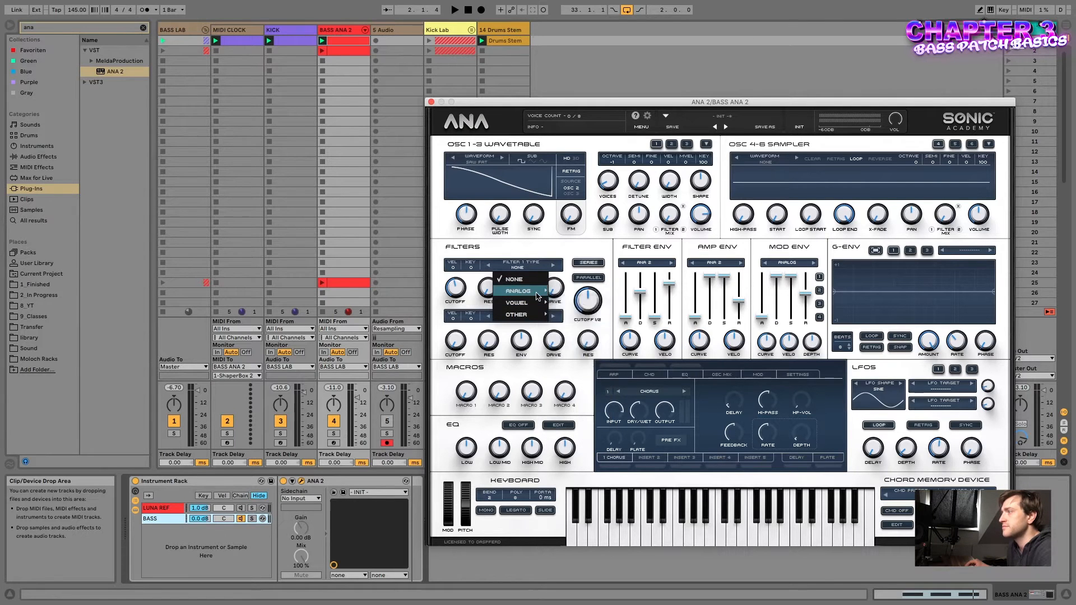
left_click(567, 290)
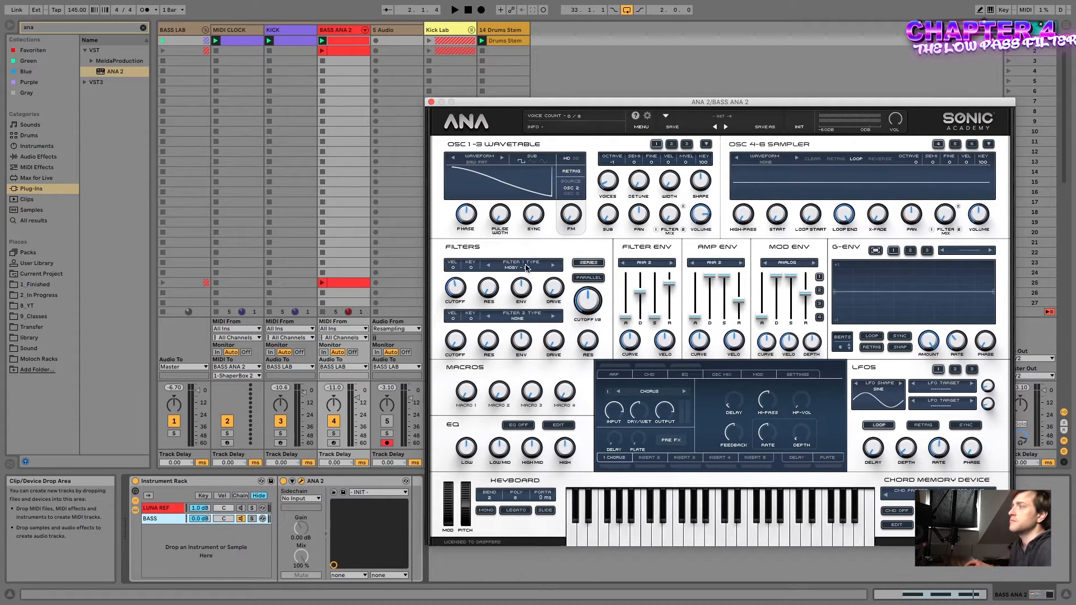
Draw a low-pass filter curve in the G-ENV graph and move its roll-off progressively toward the low frequencies
left_click_drag(949, 296, 1004, 361)
left_click_drag(902, 307, 900, 298)
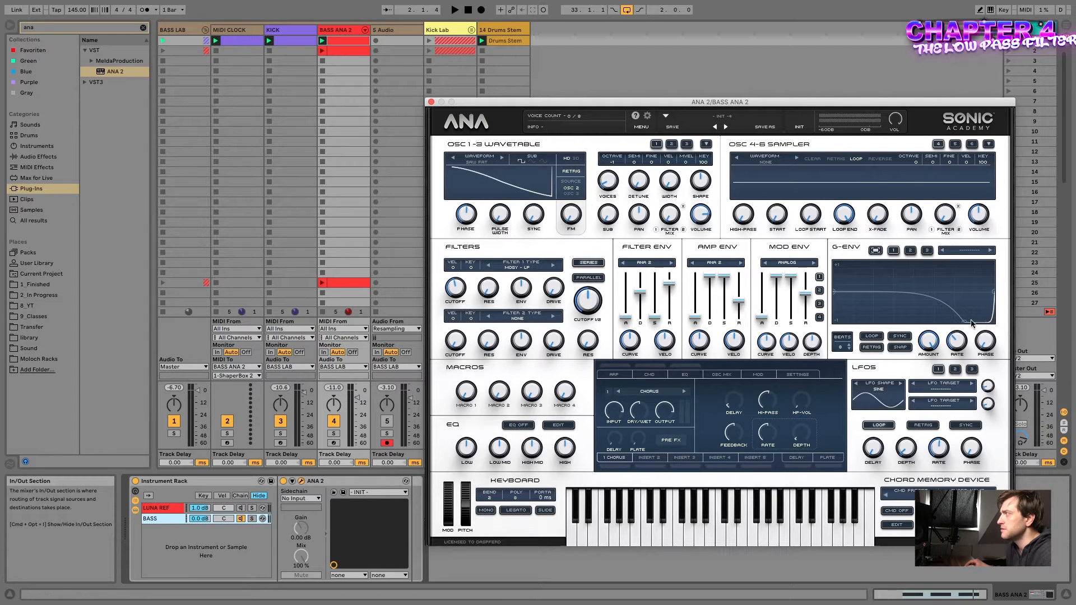
left_click_drag(980, 324, 902, 327)
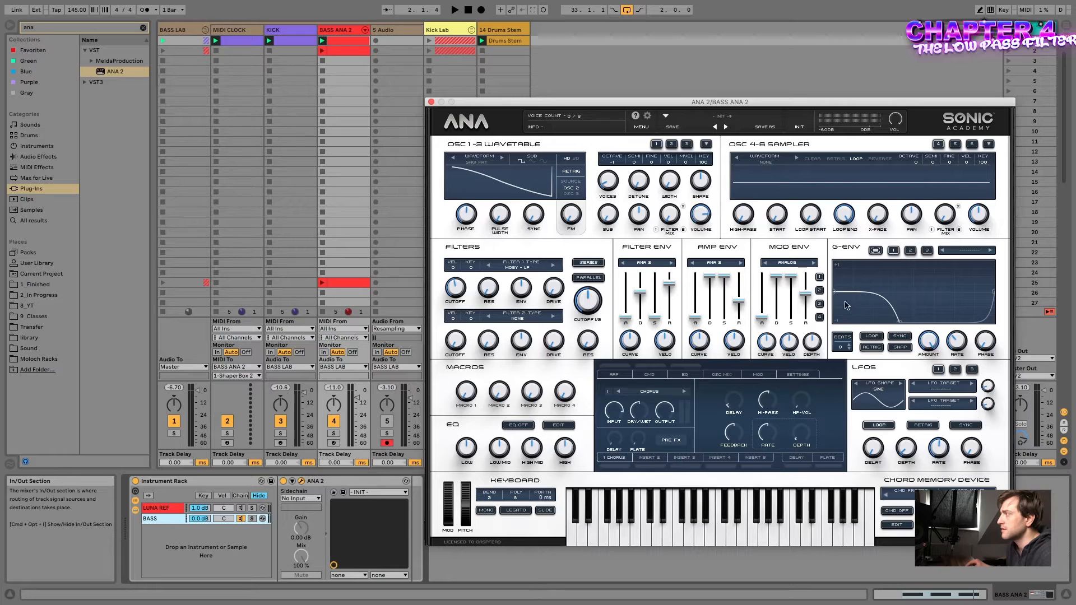
left_click_drag(877, 326, 848, 312)
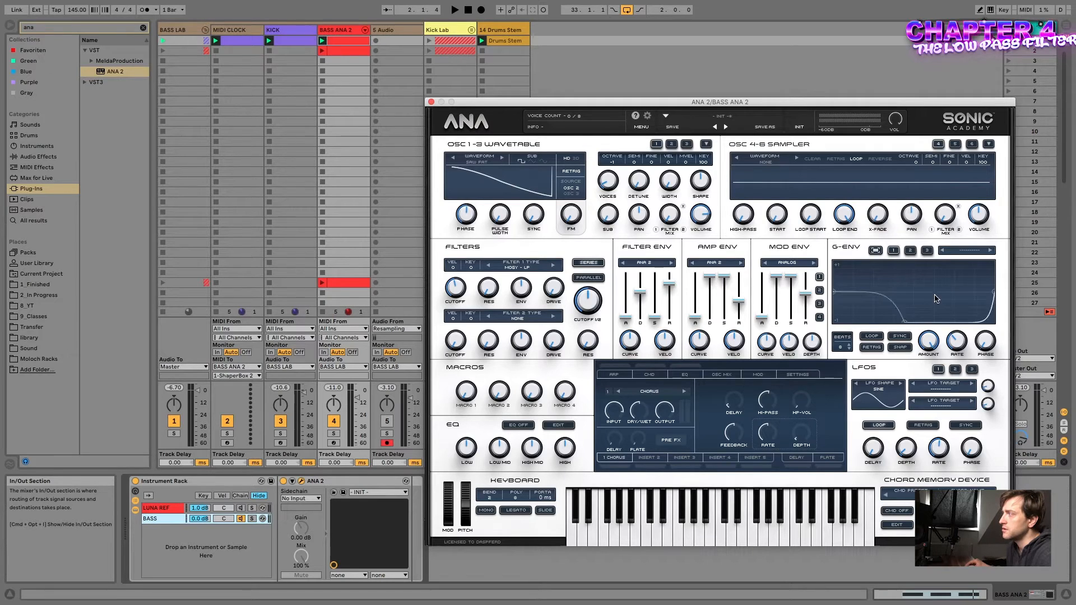
left_click_drag(908, 318, 888, 320)
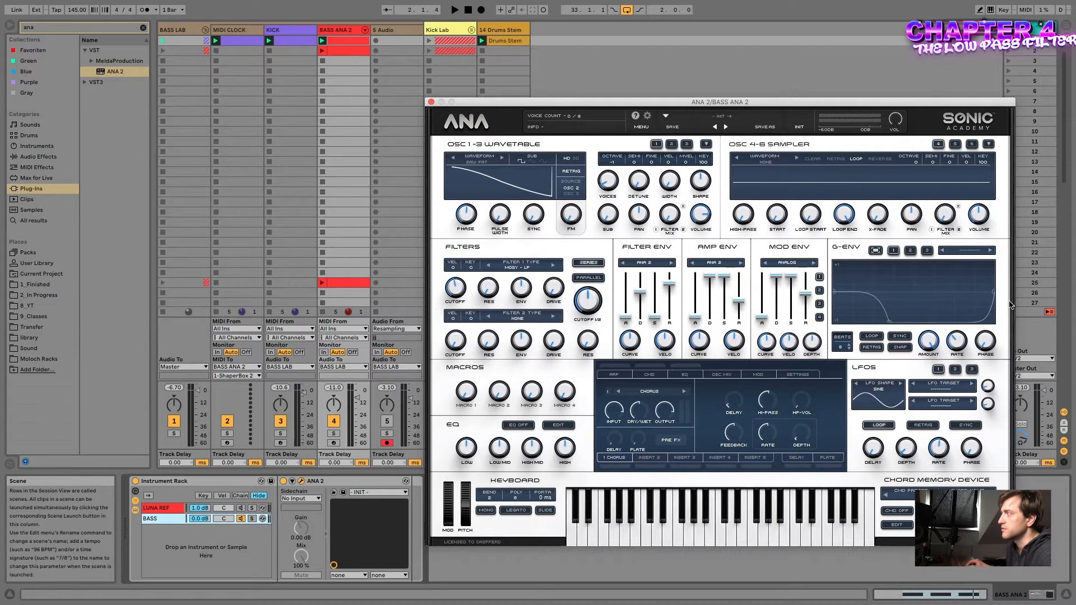
left_click_drag(994, 307, 872, 324)
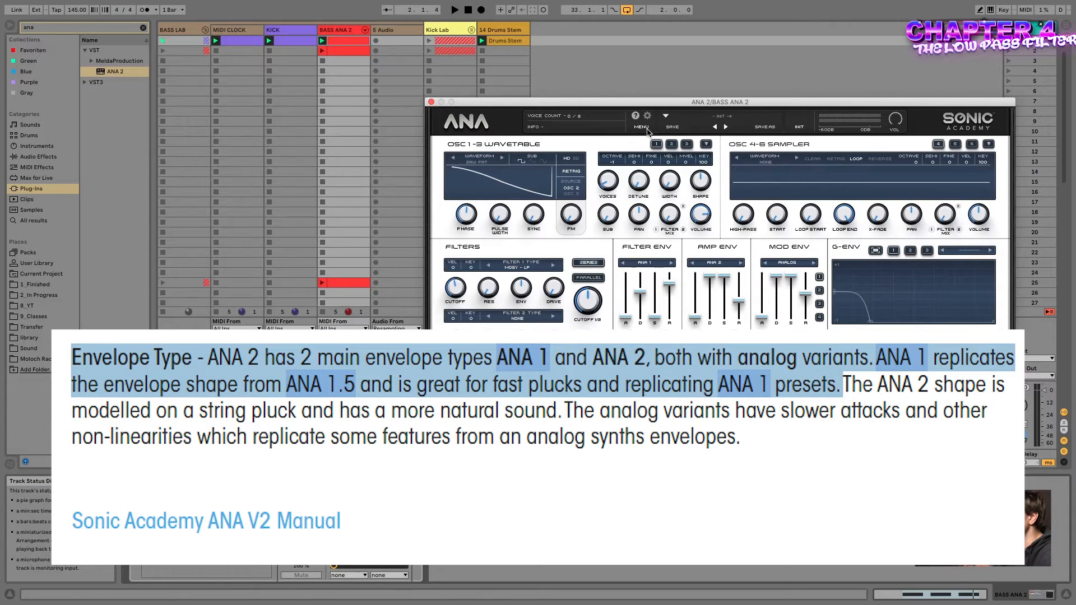
Show the Manual PDF entry in the synth's options and shift the drawn G-ENV curve's roll-off further down
left_click(644, 128)
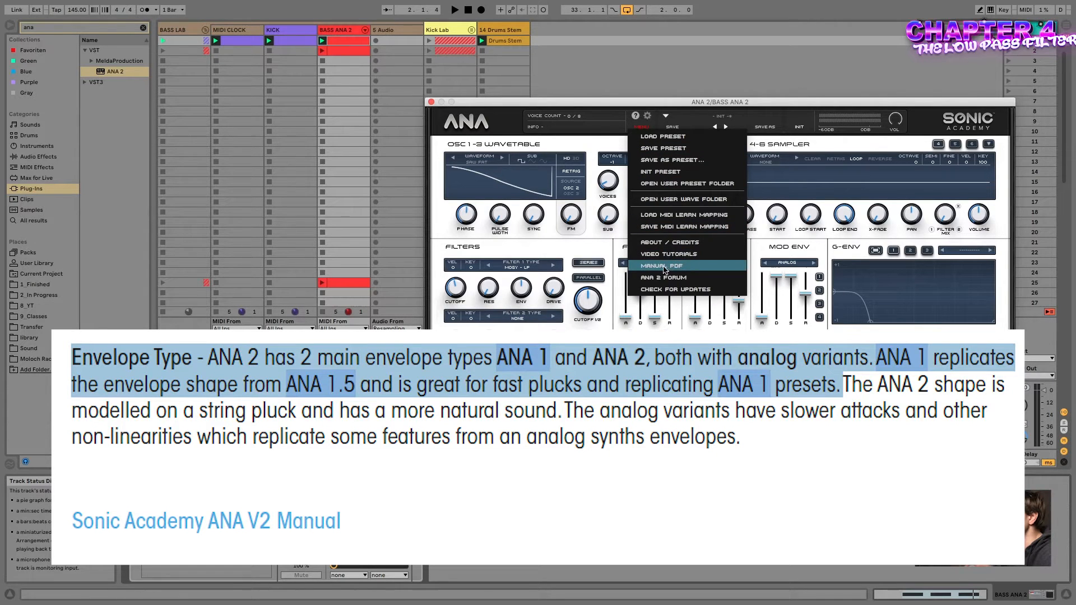
left_click(624, 252)
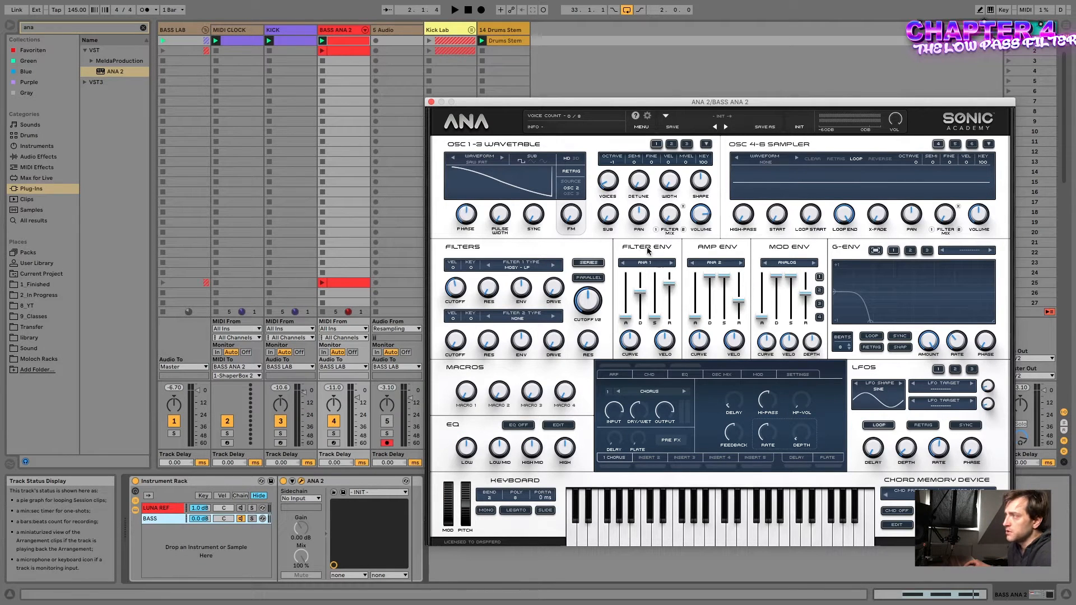
mouse_move(463, 291)
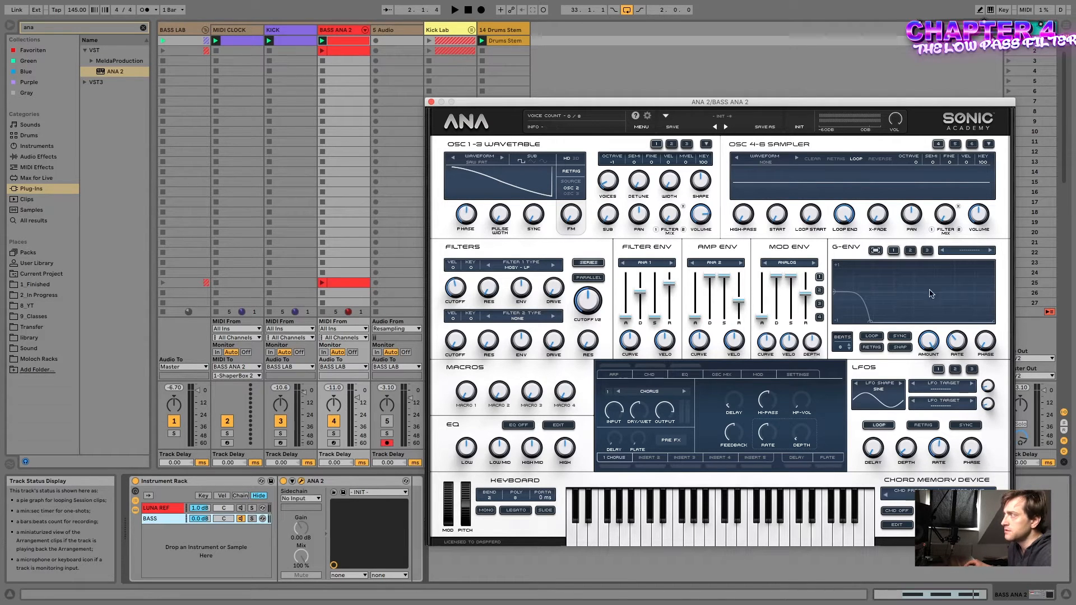
left_click_drag(870, 322, 849, 321)
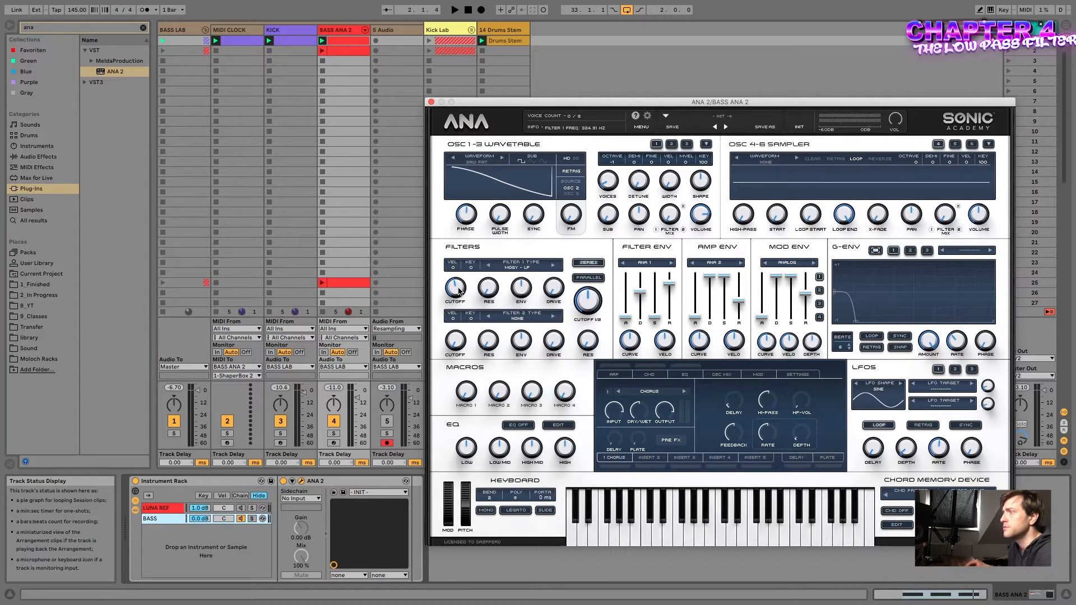
Adjust filter 1's cutoff during playback, then lower the combined cutoff for filters 1 and 2 during another playback
key("space")
left_click_drag(459, 290, 461, 344)
key("space")
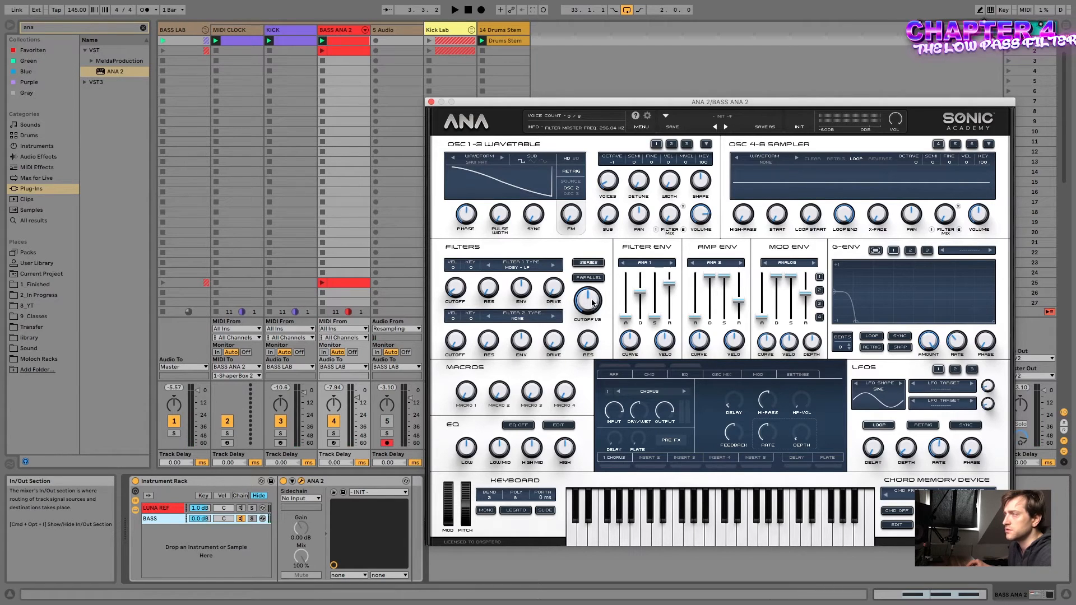
key("space")
left_click_drag(596, 303, 588, 346)
key("space")
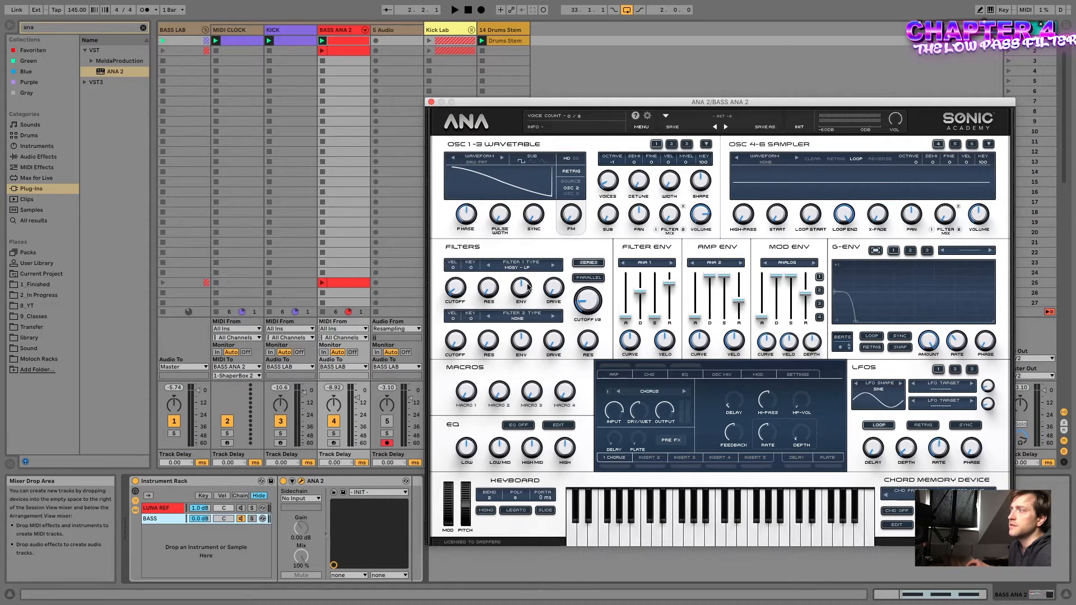
Raise filter 1's envelope amount while listening to the bass in playback
left_click_drag(521, 294, 520, 290)
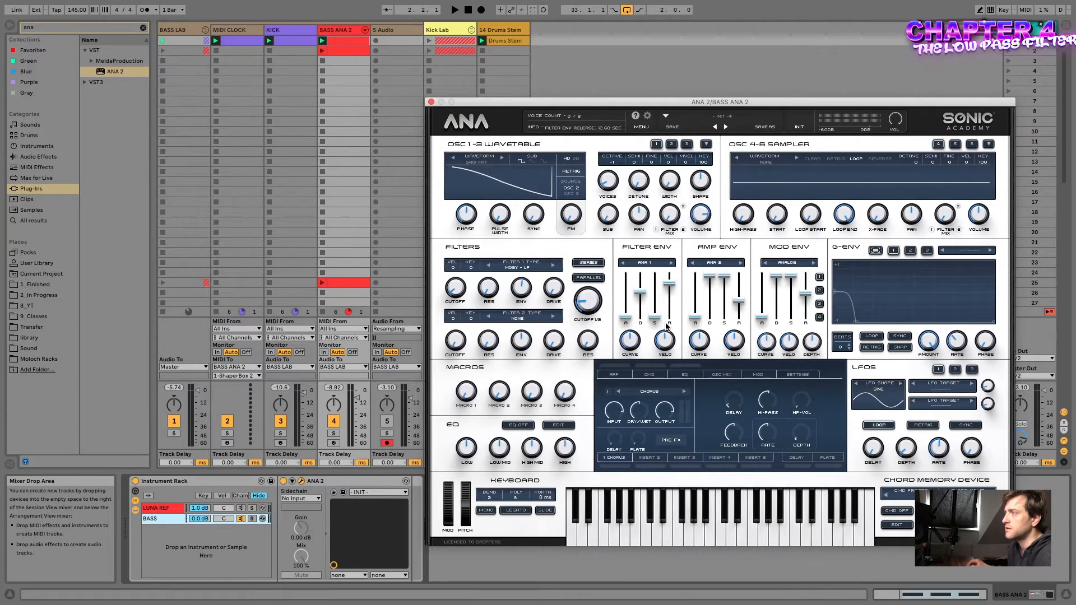
left_click_drag(521, 296, 524, 273)
key("space")
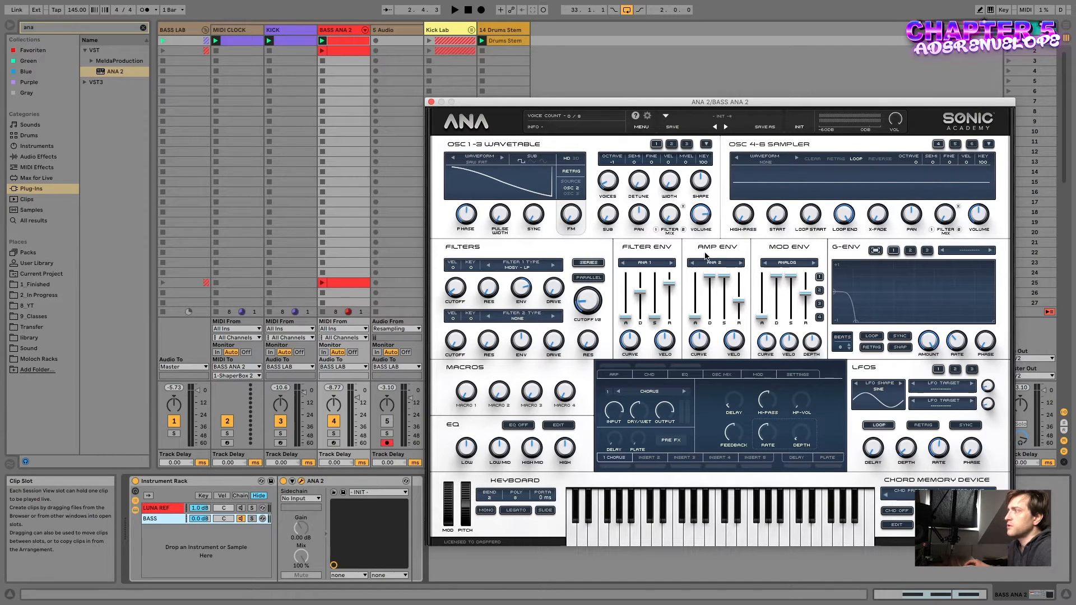
Point out the filter envelope's release and shift the drawn G-ENV roll-off slightly higher to illustrate the filter movement
left_click_drag(670, 282, 669, 330)
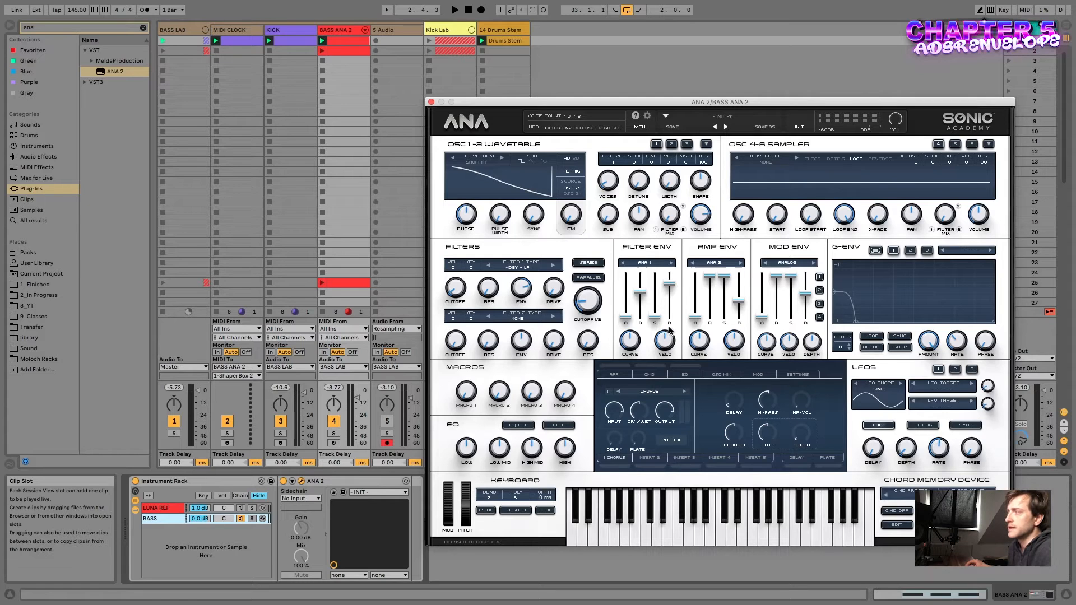
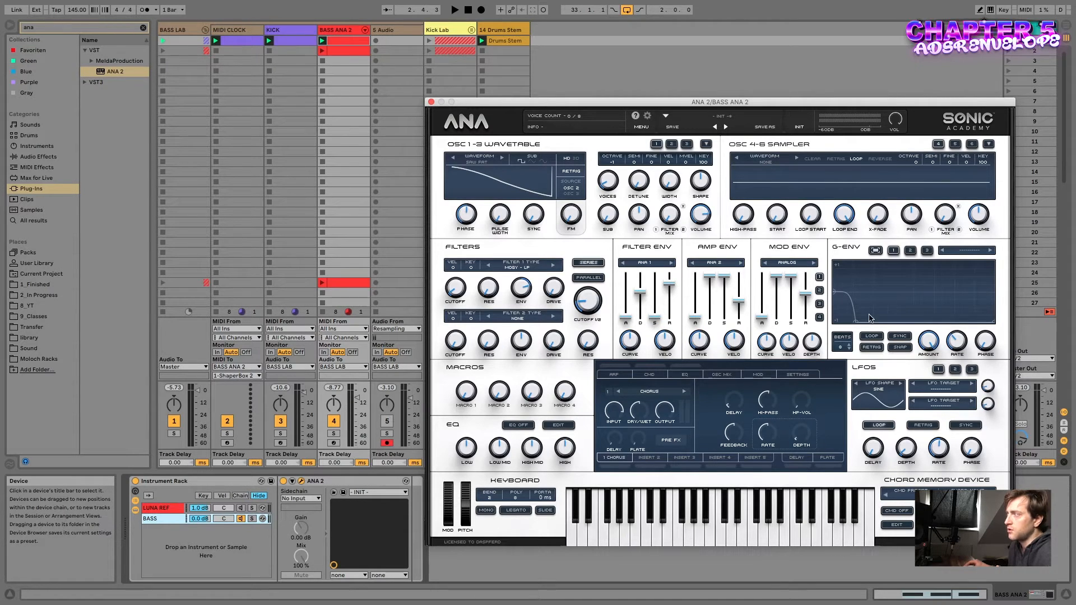
mouse_move(856, 322)
left_mouse_down()
mouse_move(953, 325)
mouse_move(863, 325)
left_mouse_up()
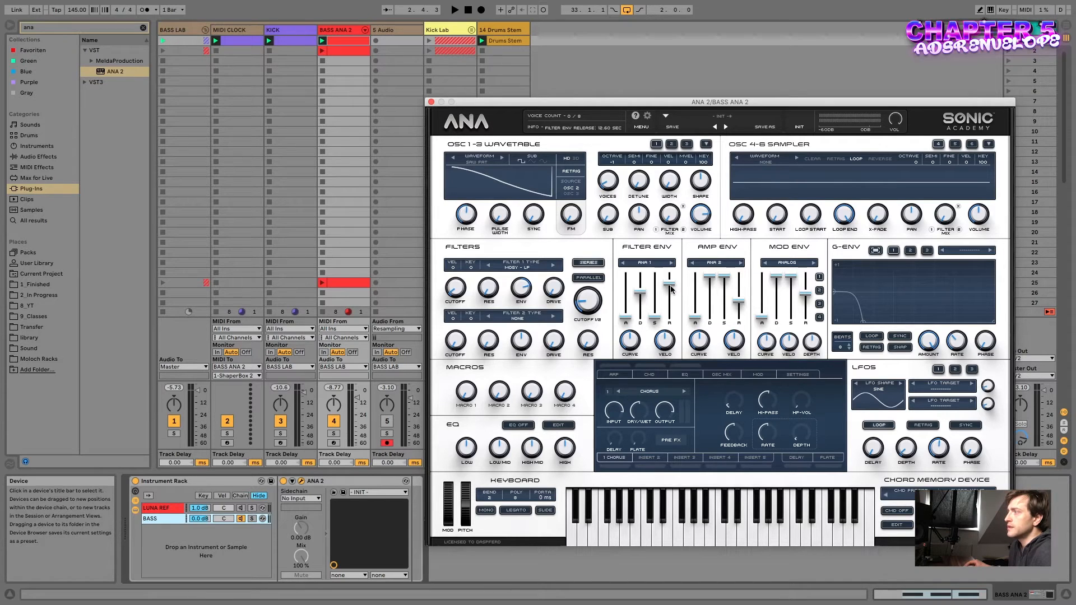
mouse_move(862, 327)
left_mouse_down()
mouse_move(857, 319)
mouse_move(918, 324)
mouse_move(795, 326)
mouse_move(873, 324)
left_mouse_up()
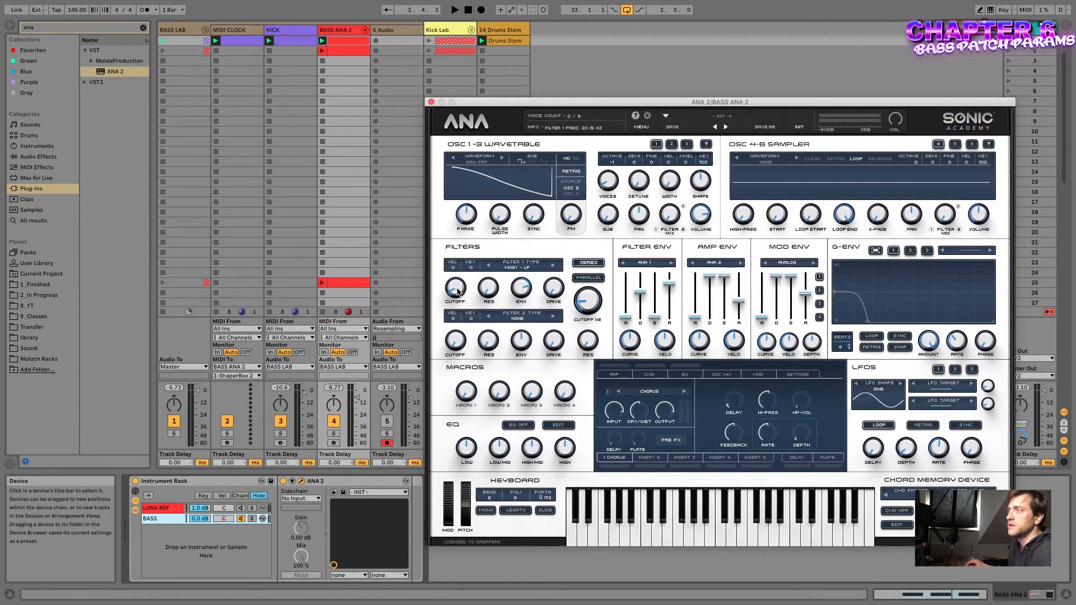
Demonstrate the filter by raising filter 1's cutoff and the drawn G-ENV roll-off, and return both to low positions
left_click_drag(456, 294, 457, 240)
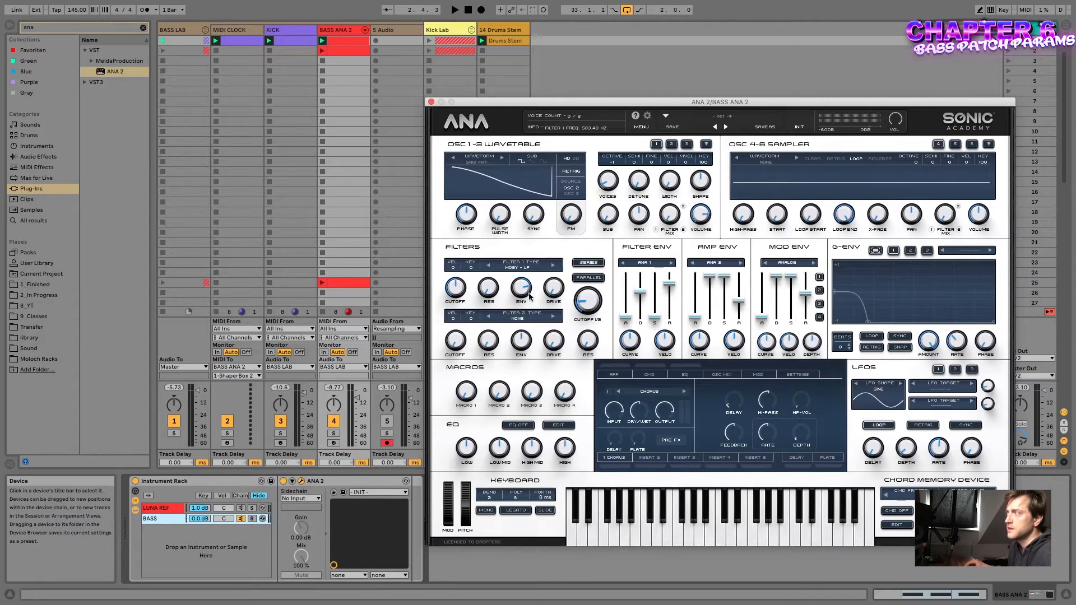
left_click_drag(839, 318, 892, 324)
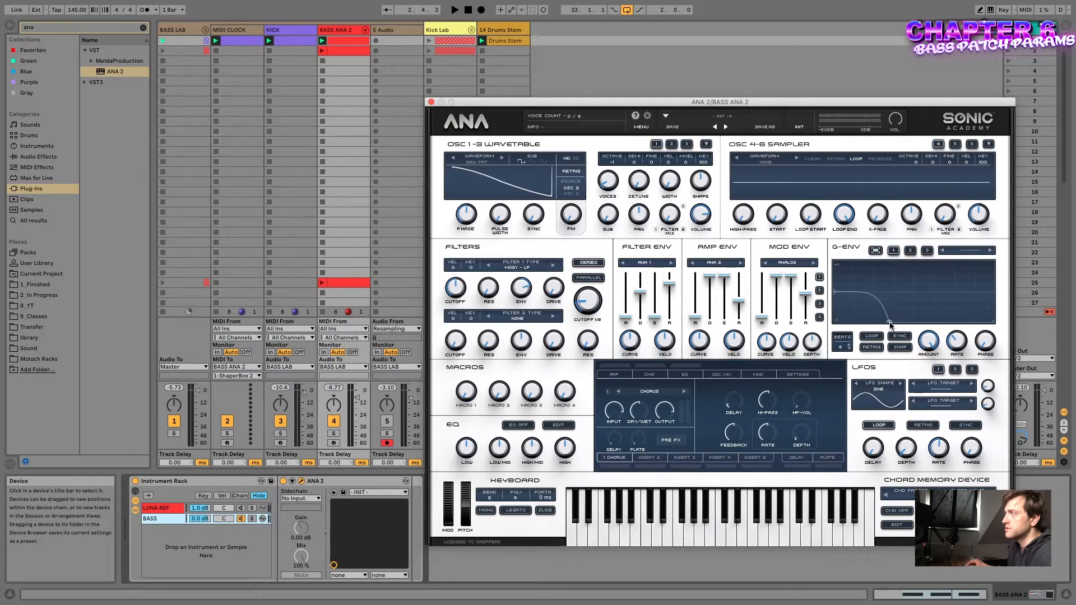
left_click_drag(455, 287, 451, 334)
left_click_drag(891, 324, 853, 323)
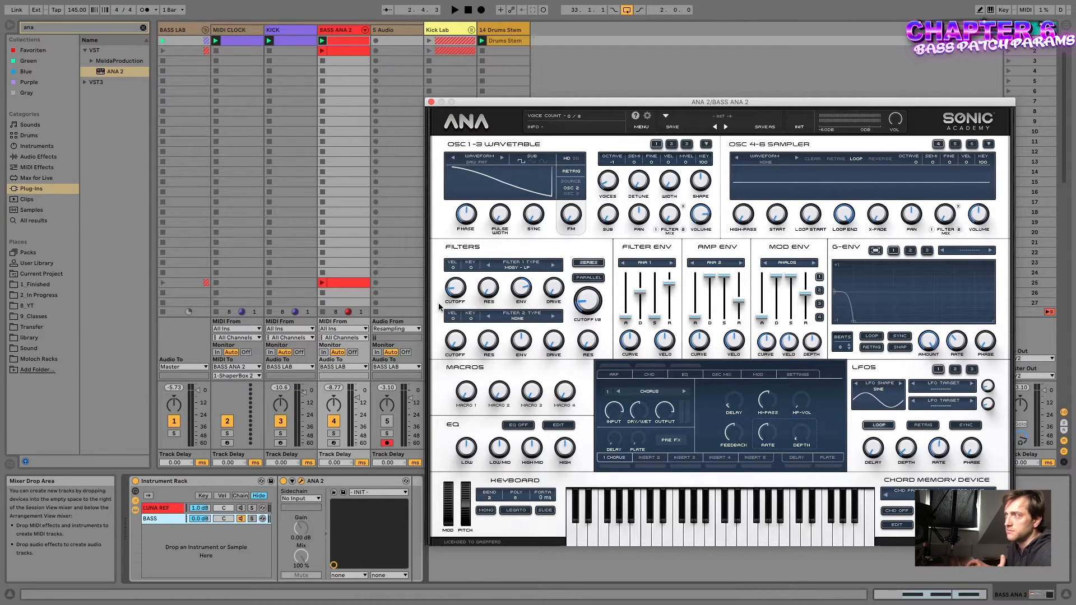
left_click_drag(457, 289, 457, 294)
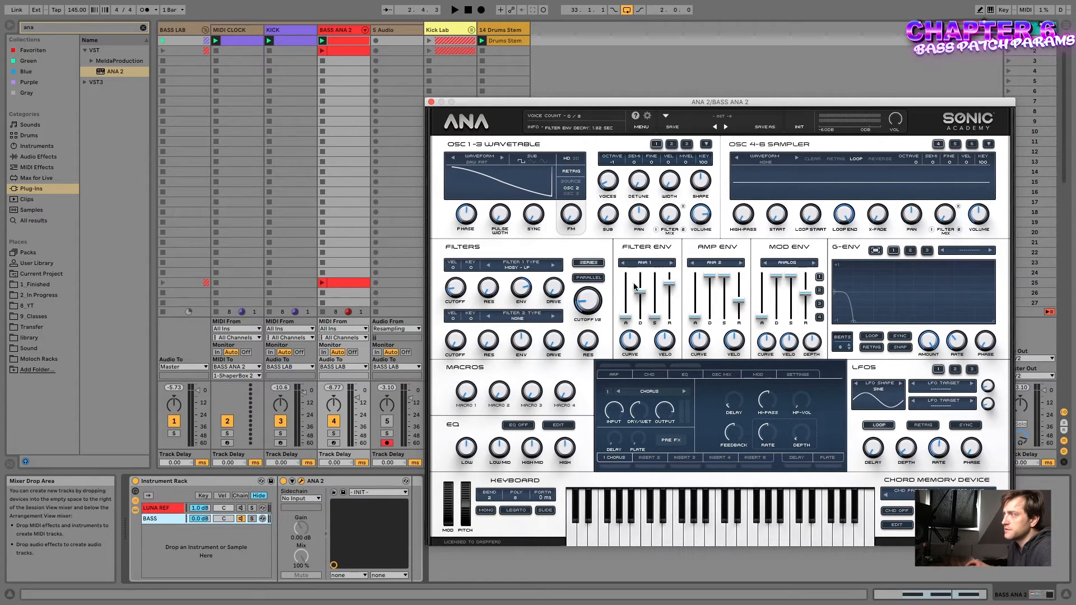
key("super+Tab")
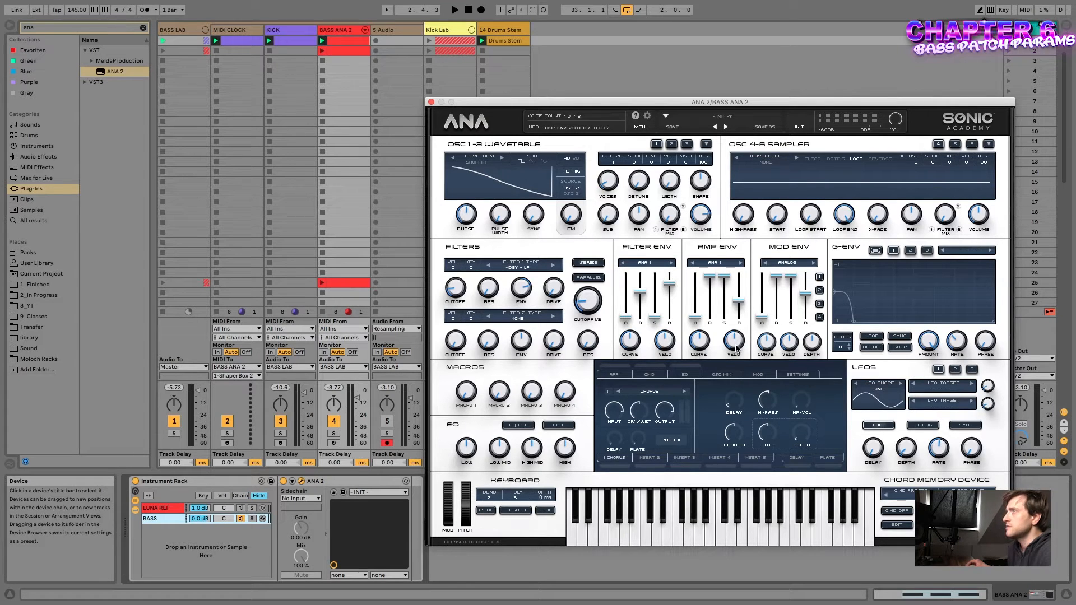
left_click(351, 42)
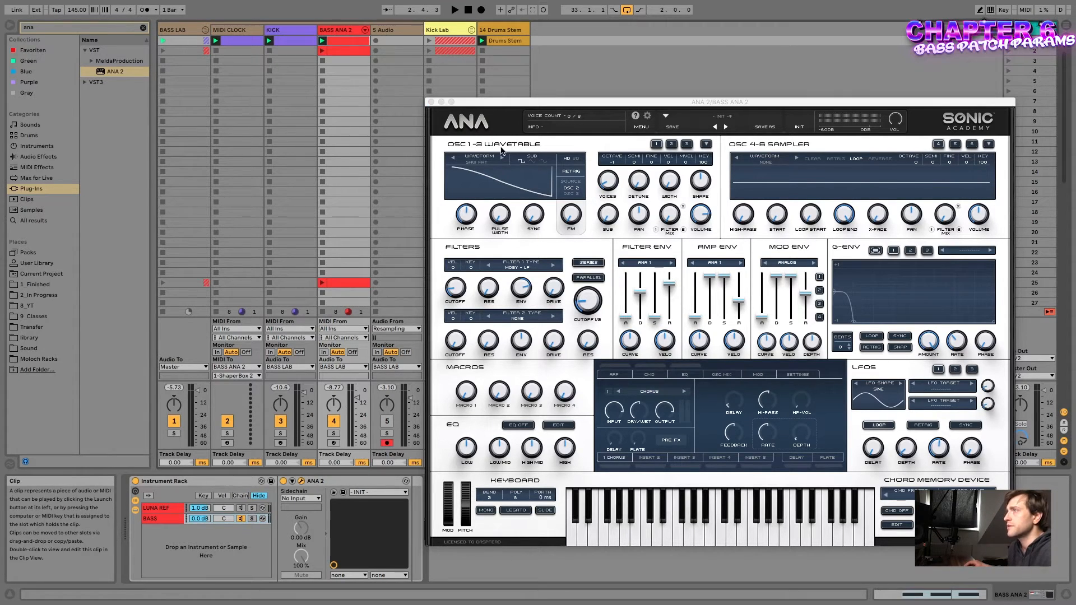
left_click(971, 599)
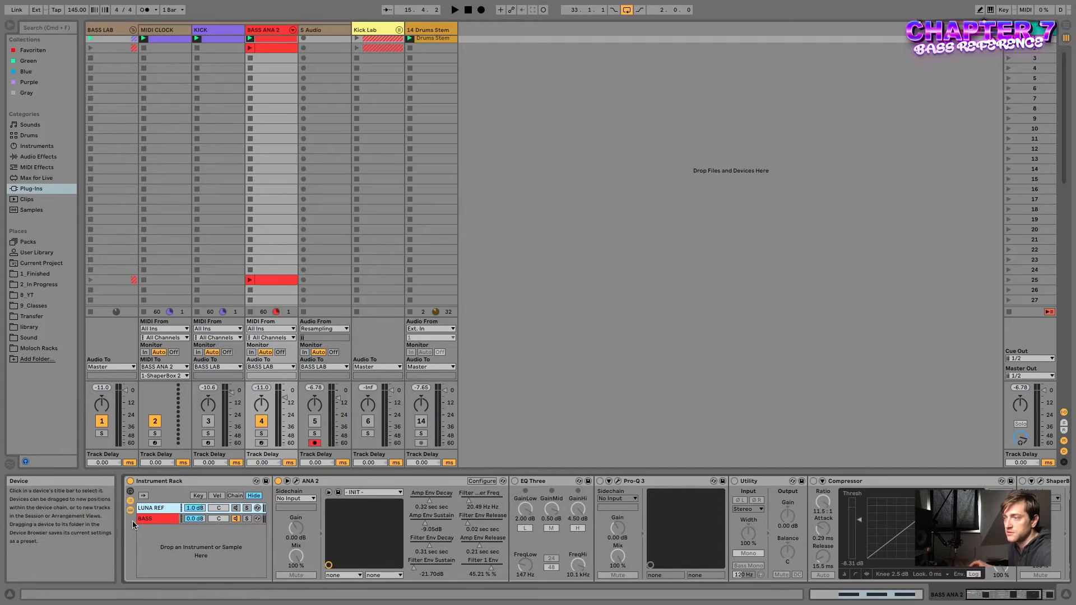
Compare the devices on the LUNA REF and BASS chains by switching between them, ending on BASS
left_click(147, 519)
left_click(156, 510)
left_click(160, 519)
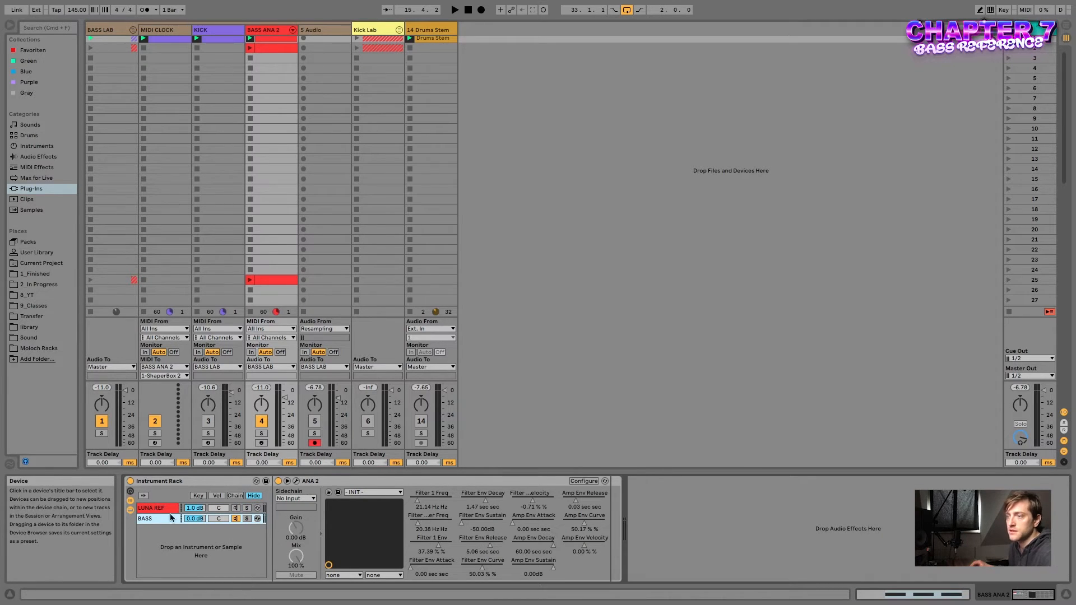
left_click(158, 511)
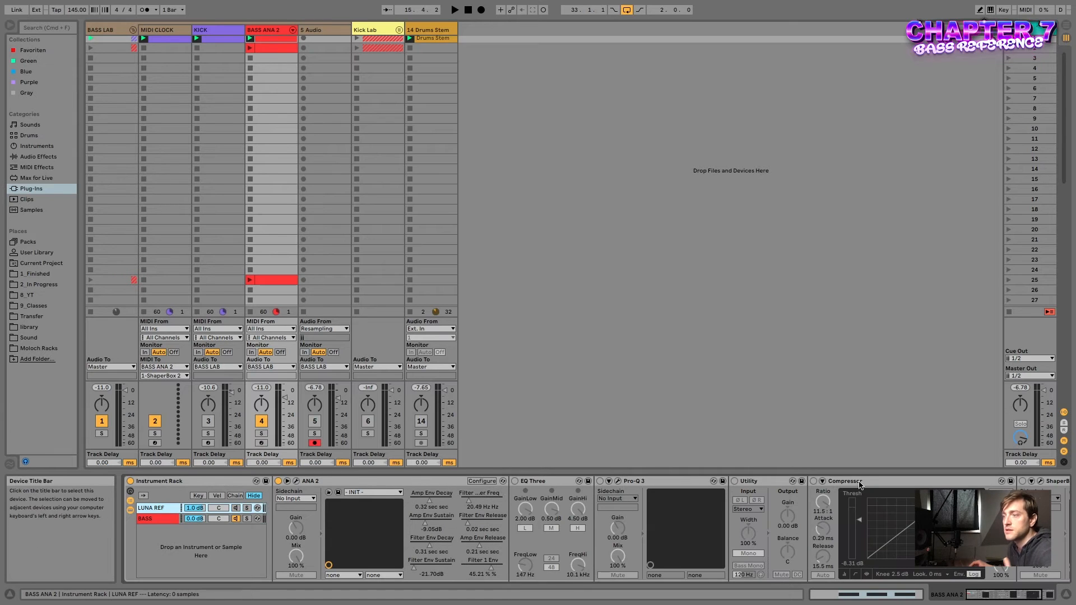
left_click(144, 519)
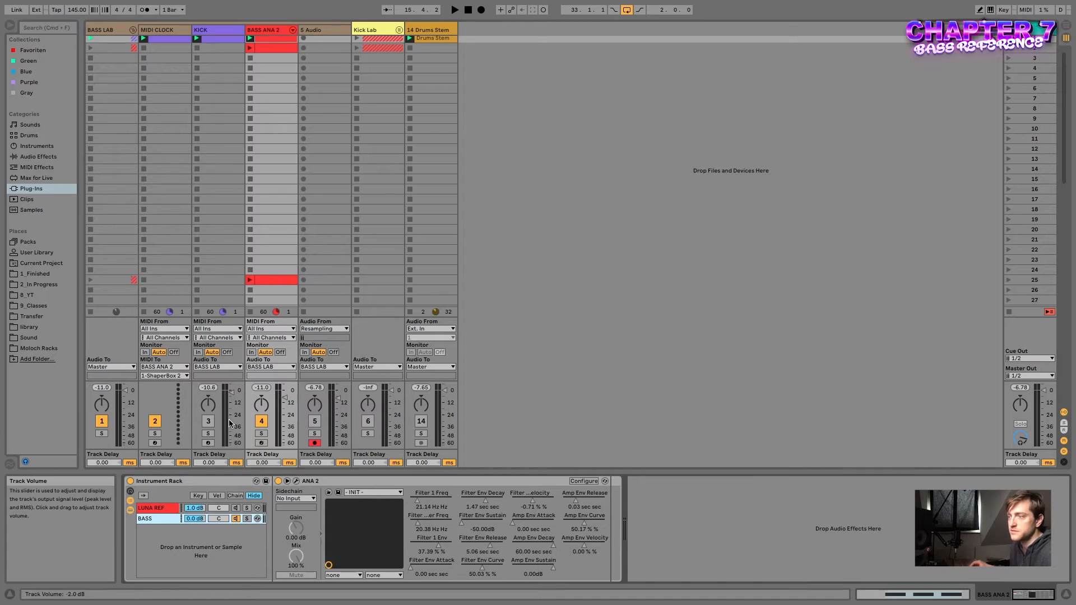
scroll(225, 426, "up", 1)
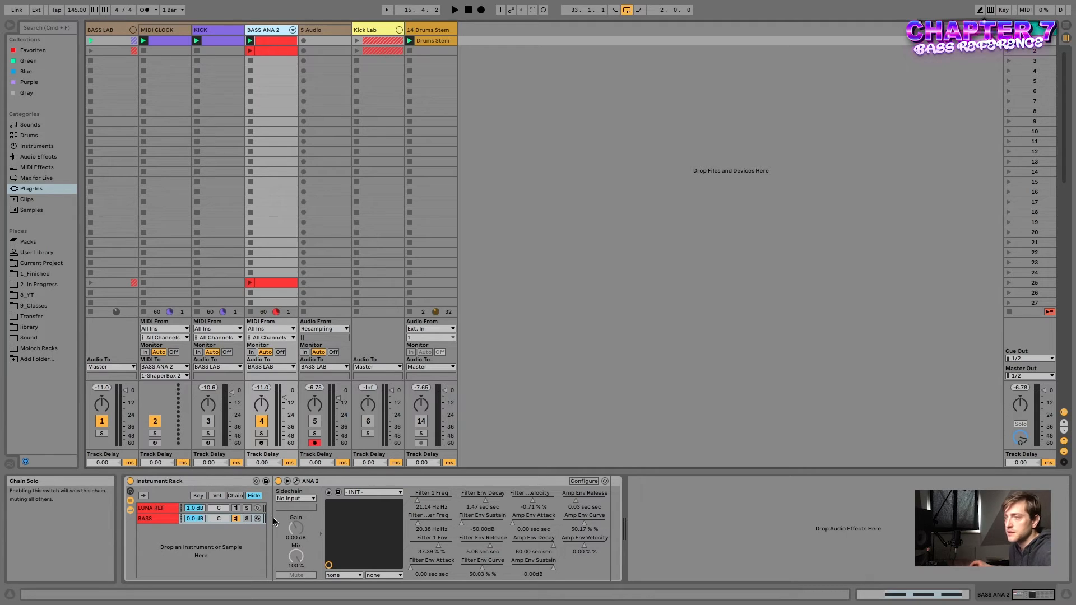
Lower filter 1's envelope amount to 31.91 % and raise the filter envelope's decay to 5.80 sec while auditioning the bass
left_click(328, 519)
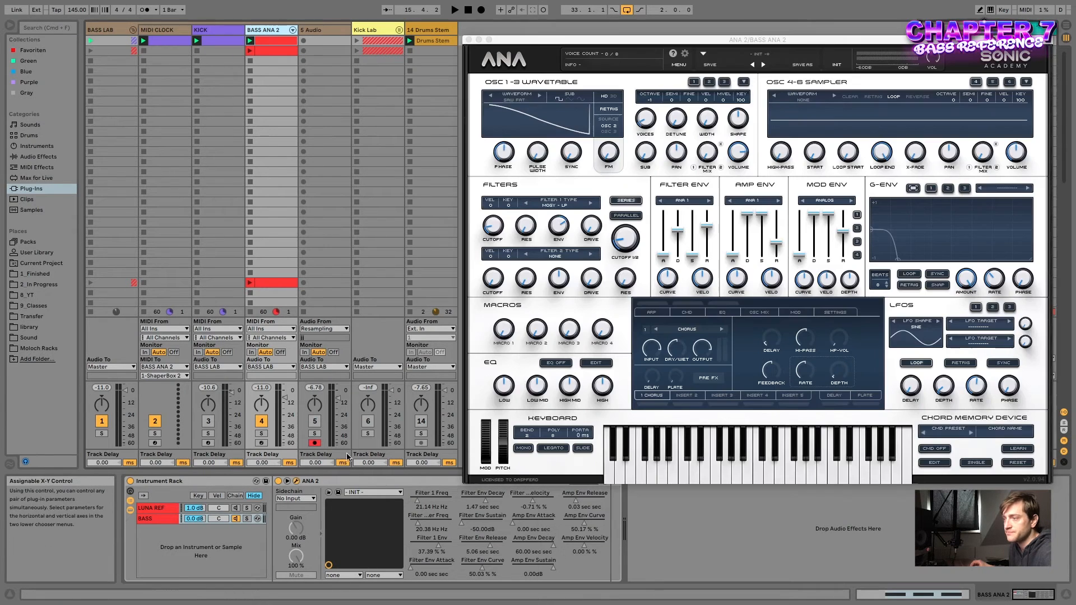
key("space")
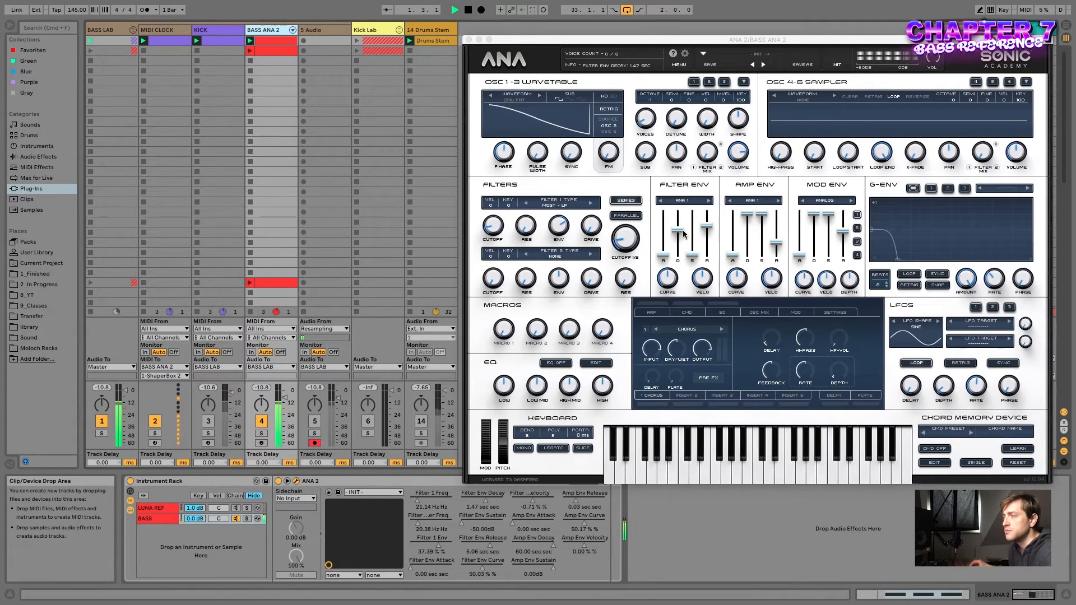
key("space")
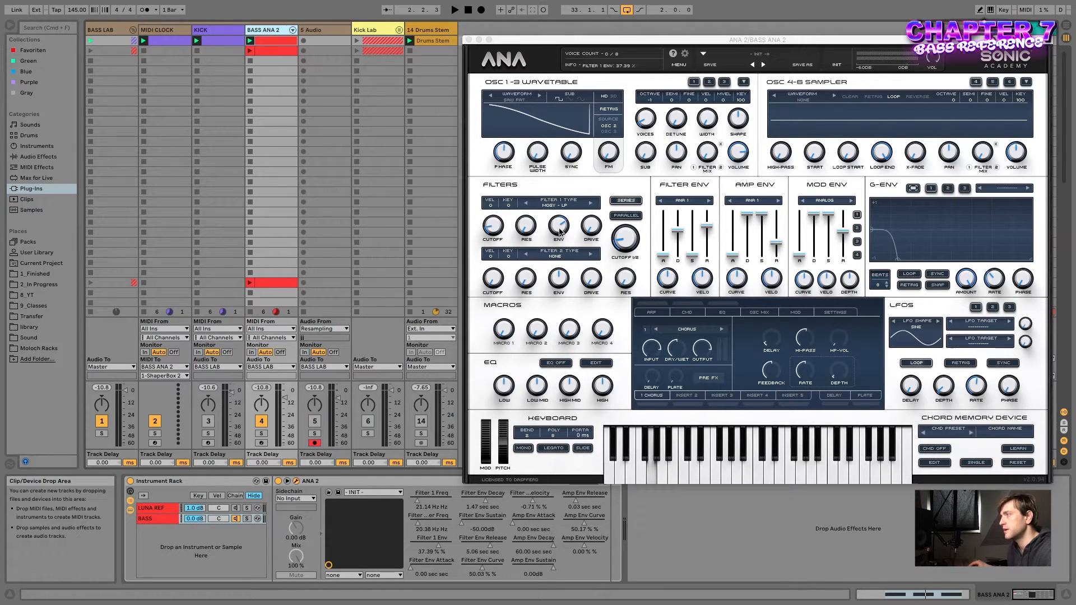
left_click_drag(560, 228, 558, 233)
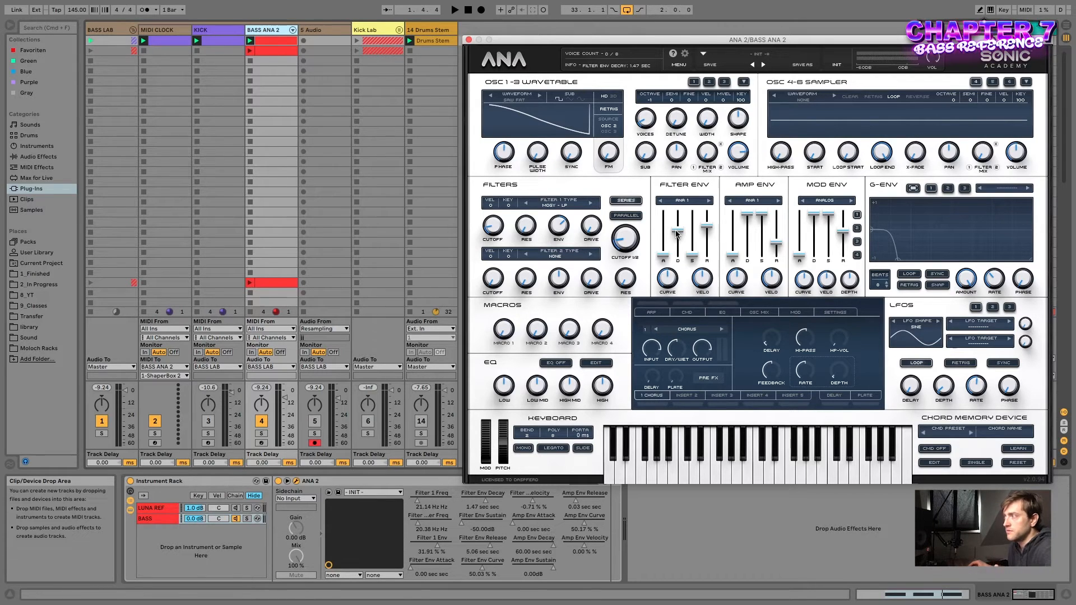
key("space")
left_click_drag(677, 234, 677, 225)
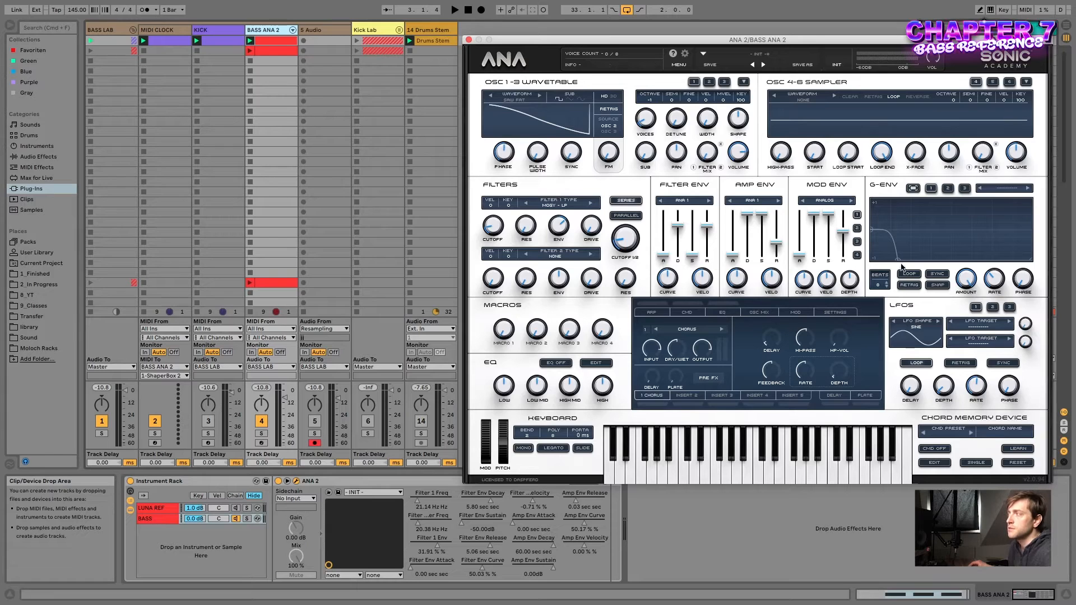
Stretch the drawn G-ENV roll-off far outward to illustrate a longer decay, then bring it back to a low frequency
left_click_drag(898, 261, 1007, 264)
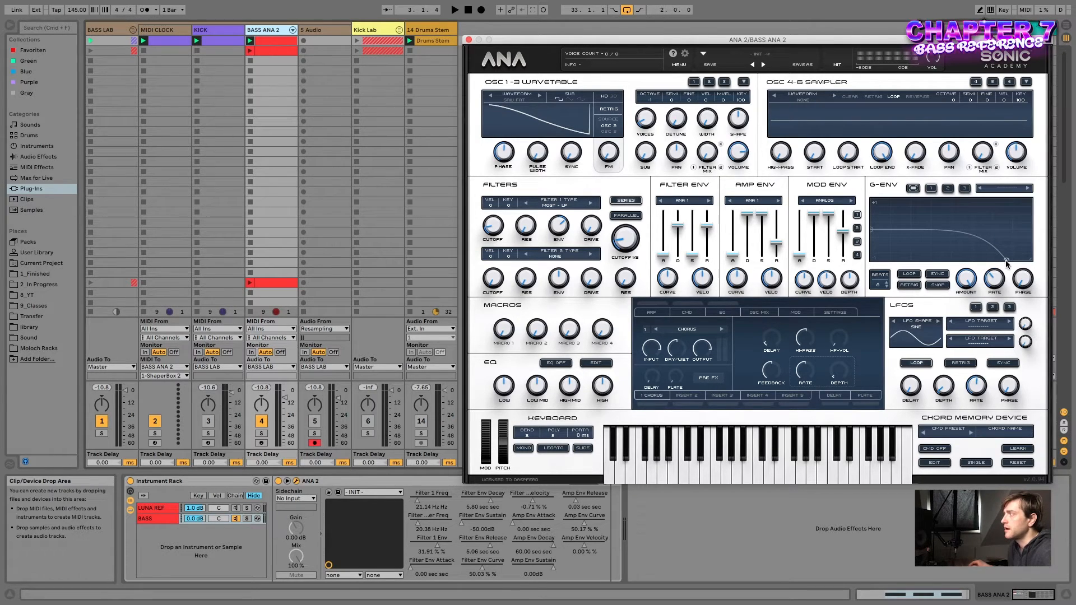
left_click_drag(1004, 260, 917, 260)
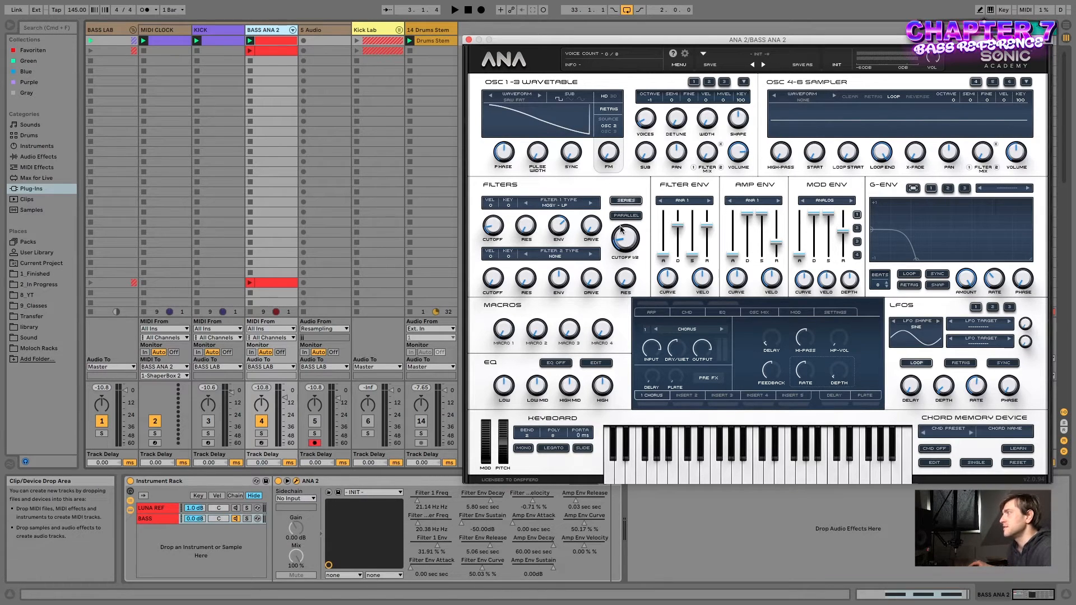
Start playback and raise the filter envelope's curve to 69.29 %
key("space")
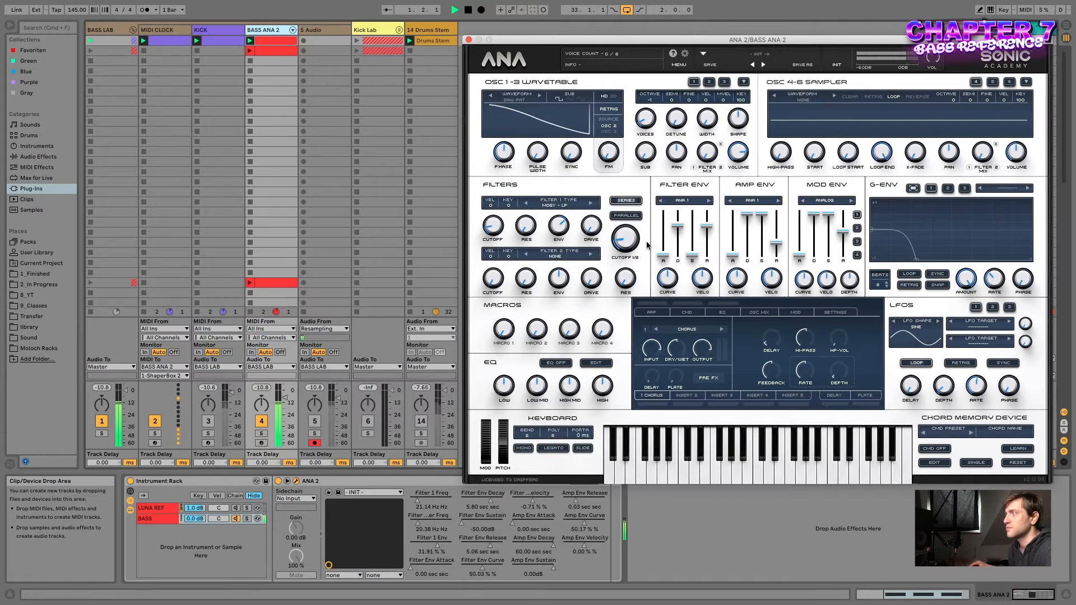
left_click_drag(667, 278, 668, 285)
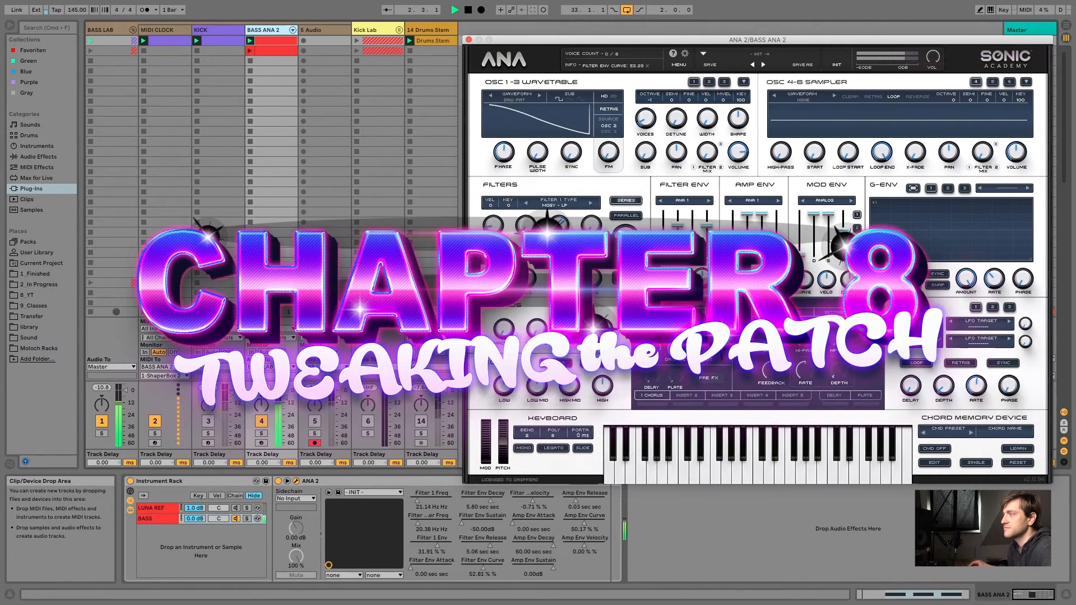
left_click_drag(668, 285, 676, 258)
Raise filter 1's envelope amount to 45.19 % and shorten the filter envelope's decay to 0.34 sec during playback
left_click_drag(558, 229, 559, 219)
left_click_drag(678, 226, 679, 251)
key("space")
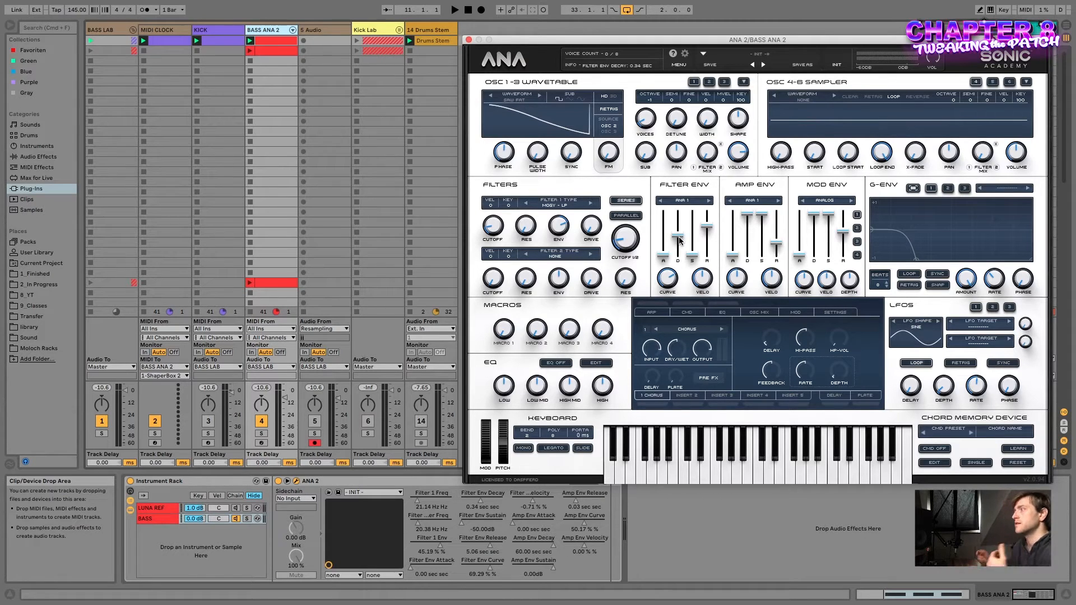
Set the filter envelope to 0.40 sec decay and -17.39 dB sustain, and the amp envelope to 0.33 sec decay and -9.82 dB sustain
key("space")
left_click_drag(681, 239, 692, 247)
left_click_drag(748, 215, 762, 240)
key("space")
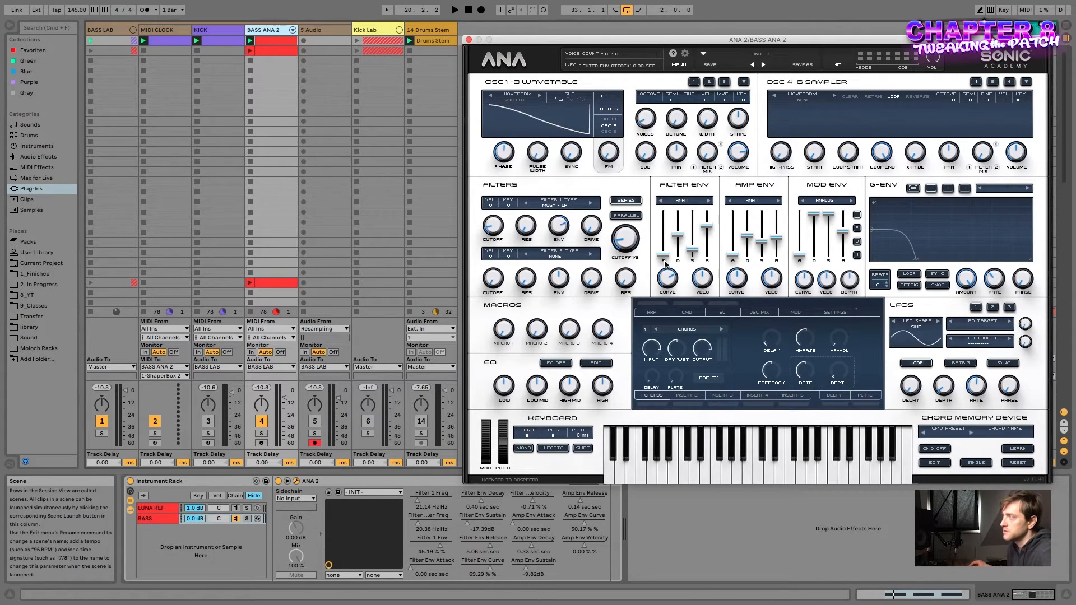
Nudge the drawn G-ENV roll-off slightly lower and raise the amp envelope's attack a little while auditioning the bass
mouse_move(915, 261)
left_mouse_down()
mouse_move(985, 264)
mouse_move(892, 265)
mouse_move(997, 265)
mouse_move(910, 264)
left_mouse_up()
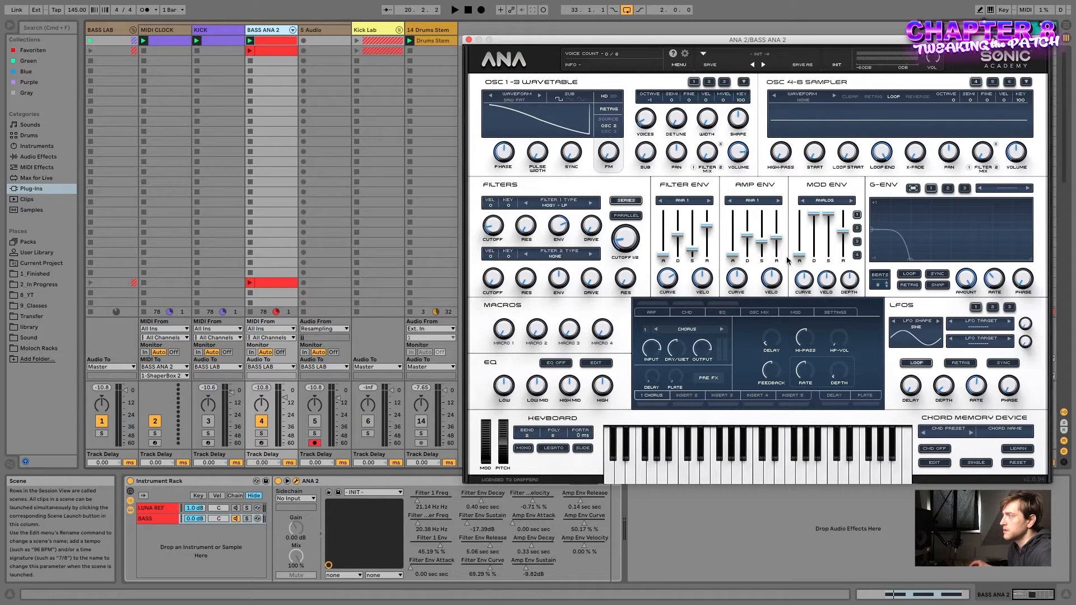
key("space")
key("space")
left_click_drag(732, 257, 732, 252)
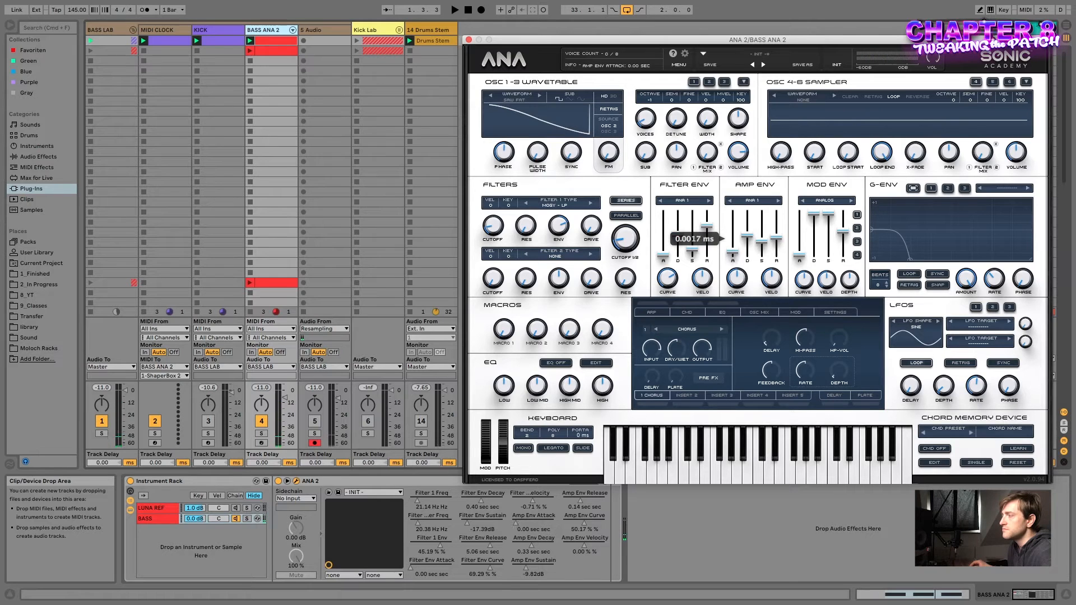
left_click_drag(733, 251, 733, 256)
key("space")
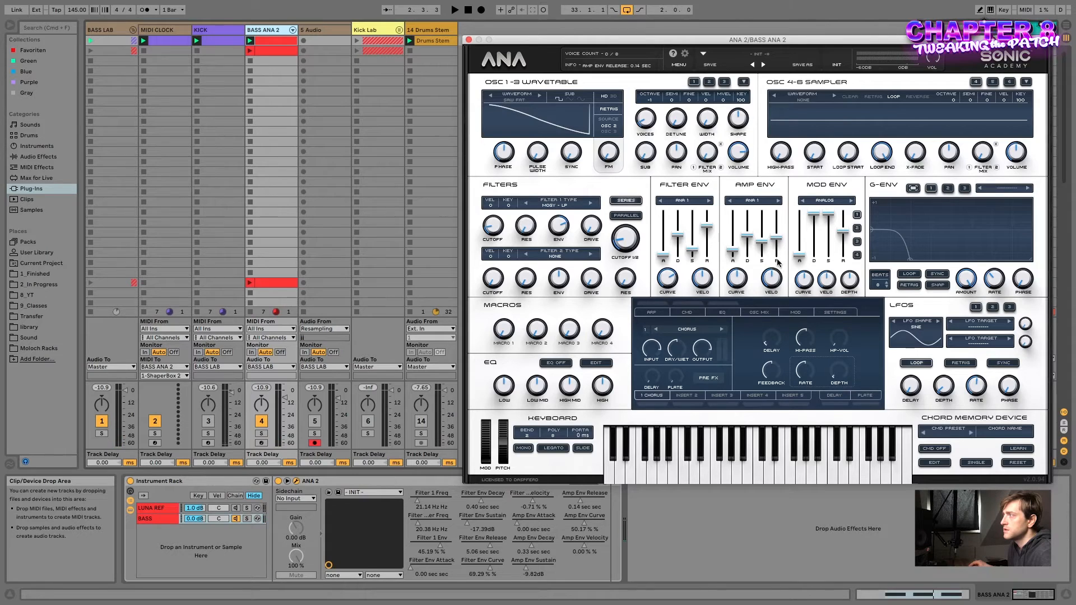
Set the amp envelope's release to 0.16 sec and lower its curve to 9.83 % during playback
key("space")
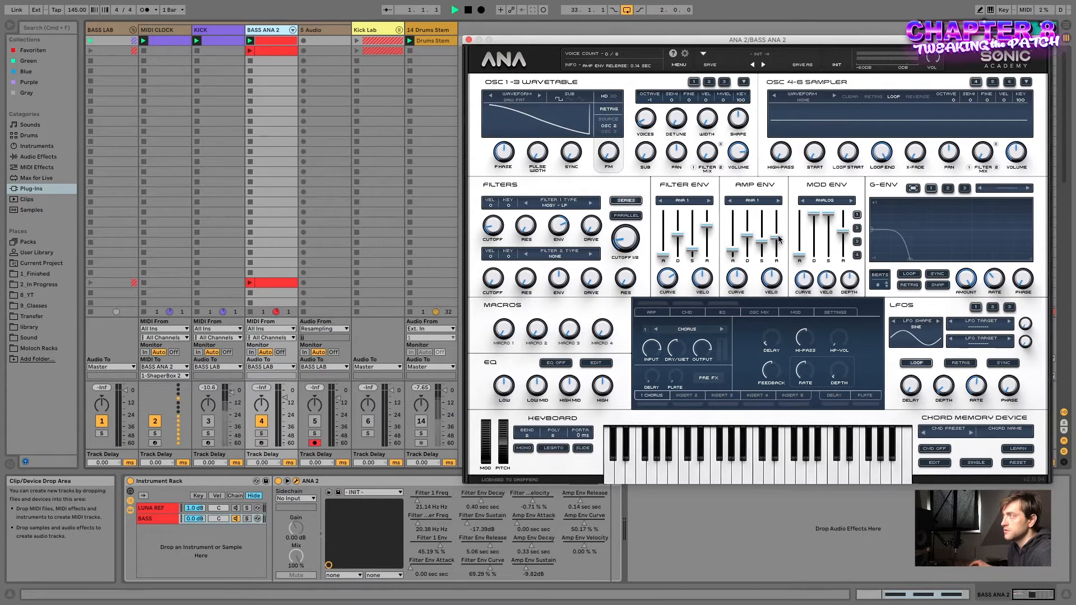
mouse_move(778, 235)
left_mouse_down()
mouse_move(778, 256)
mouse_move(778, 237)
left_mouse_up()
key("space")
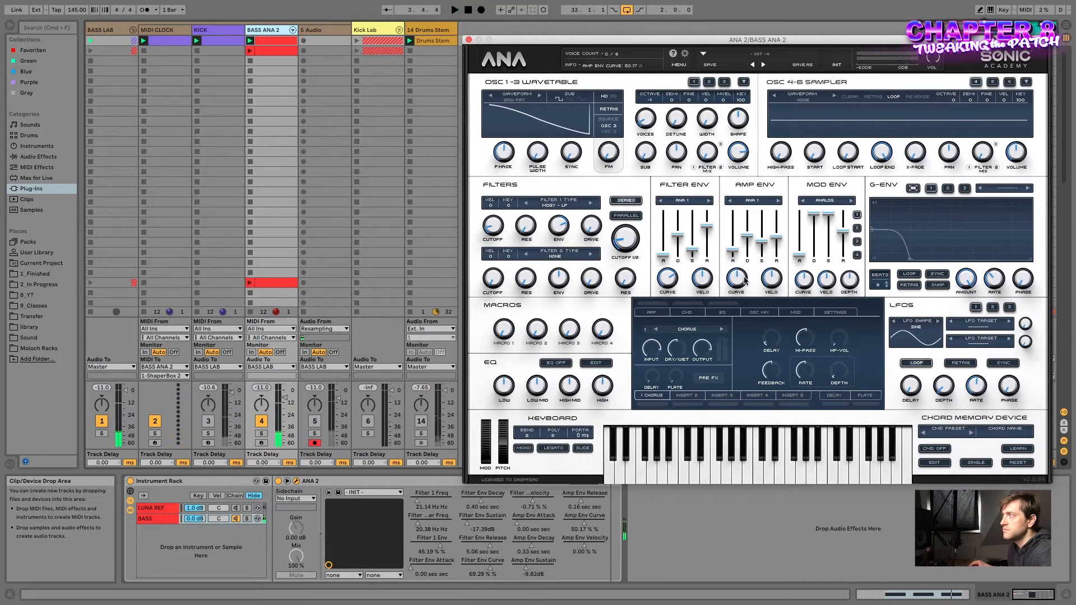
mouse_move(744, 280)
key("space")
left_click_drag(745, 278, 745, 335)
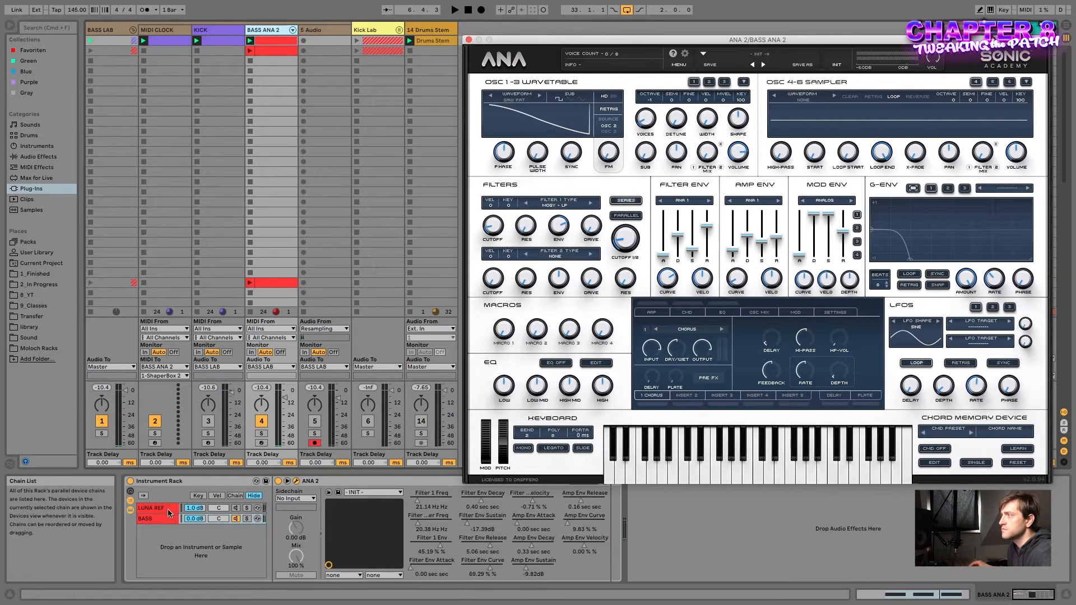
Solo the LUNA REF chain to hear the reference bass, then switch the solo to the BASS chain
left_click(247, 508)
key("space")
left_click(247, 508)
left_click(248, 519)
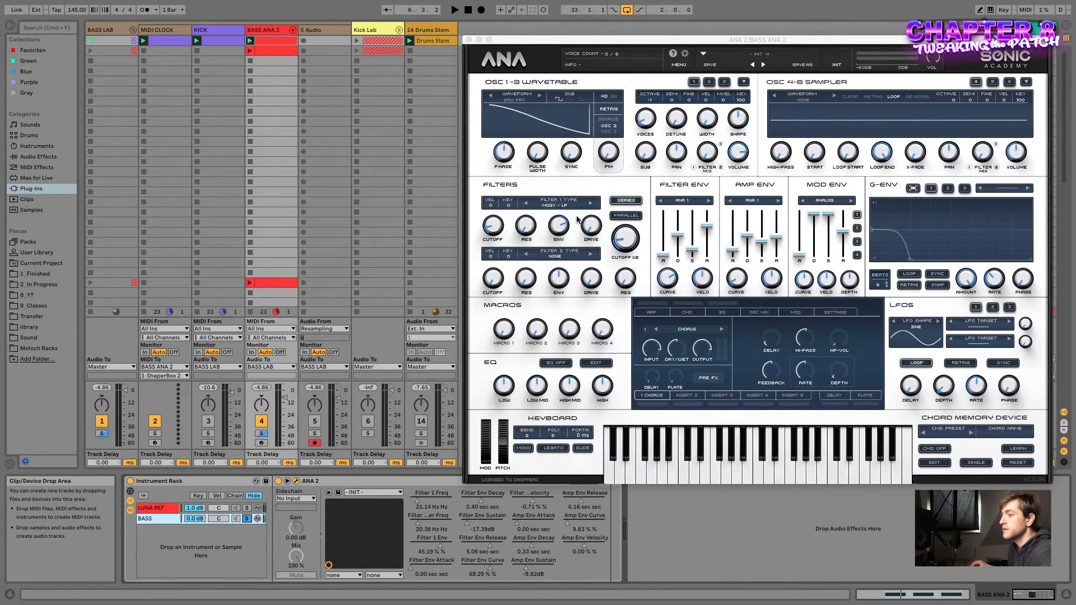
Raise filter 1's cutoff to about 23 Hz during playback and nudge the drawn G-ENV roll-off slightly
key("space")
left_click(495, 231)
left_click_drag(494, 230, 496, 227)
key("space")
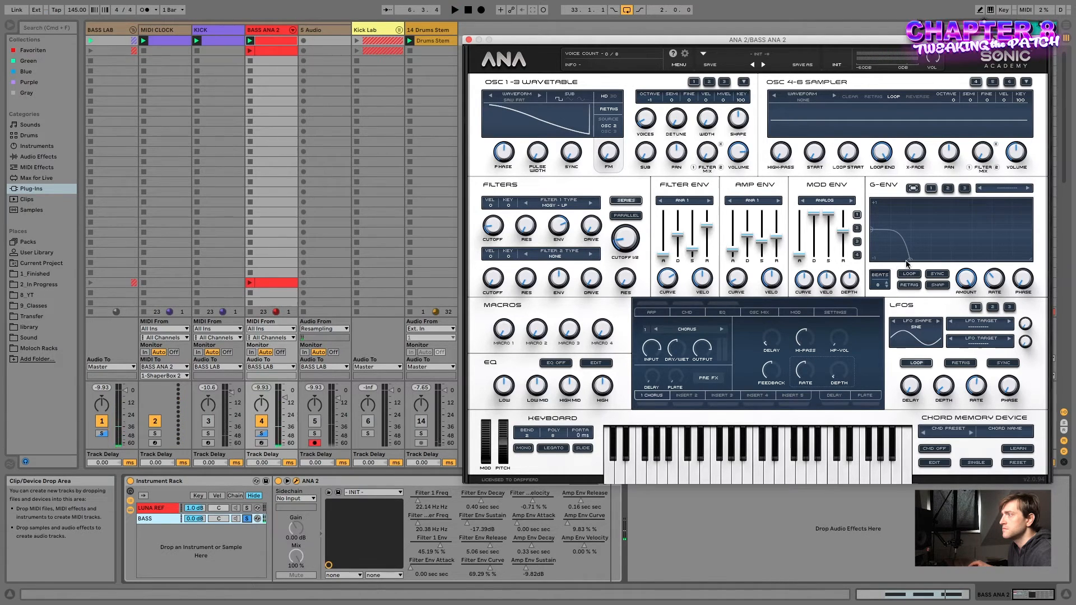
mouse_move(909, 261)
left_mouse_down()
mouse_move(896, 262)
mouse_move(986, 262)
mouse_move(908, 262)
left_mouse_up()
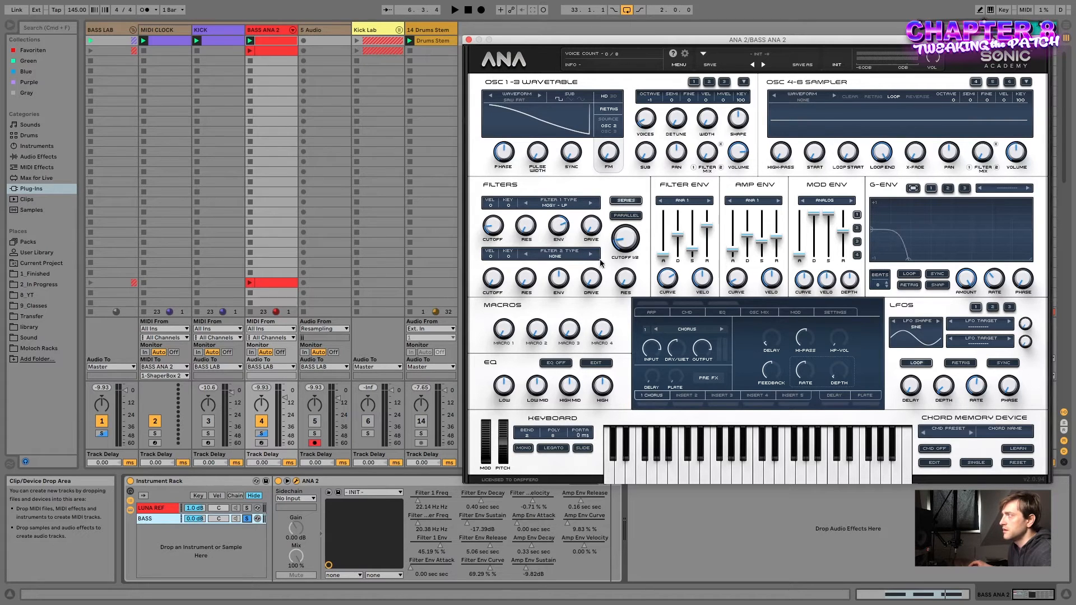
Raise the combined cutoff for filters 1 and 2 to 21.20 Hz during playback and audition the bass again
key("space")
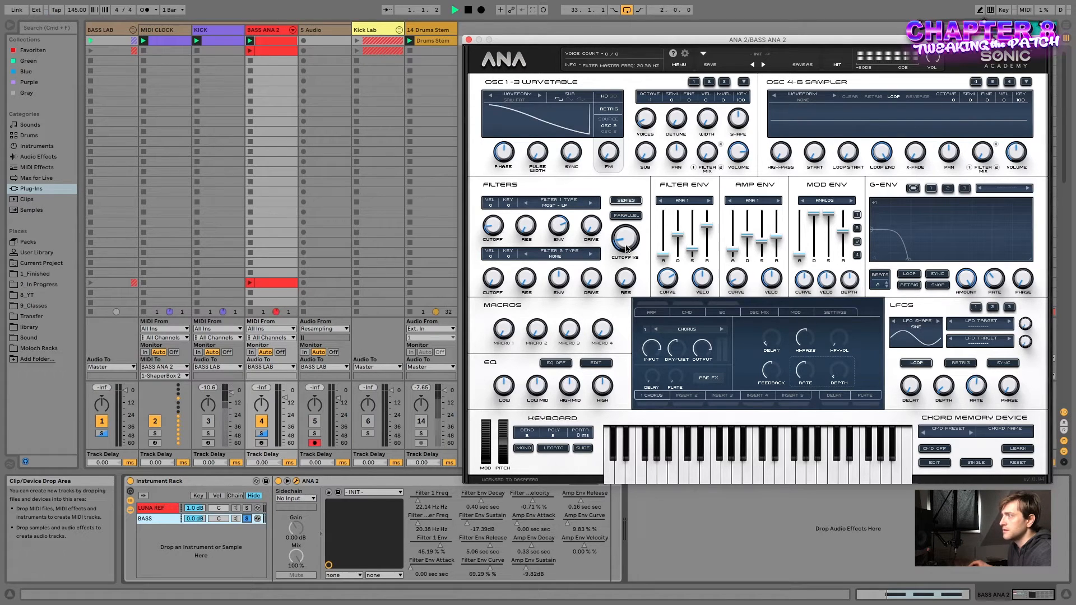
left_click_drag(626, 241, 628, 239)
key("space")
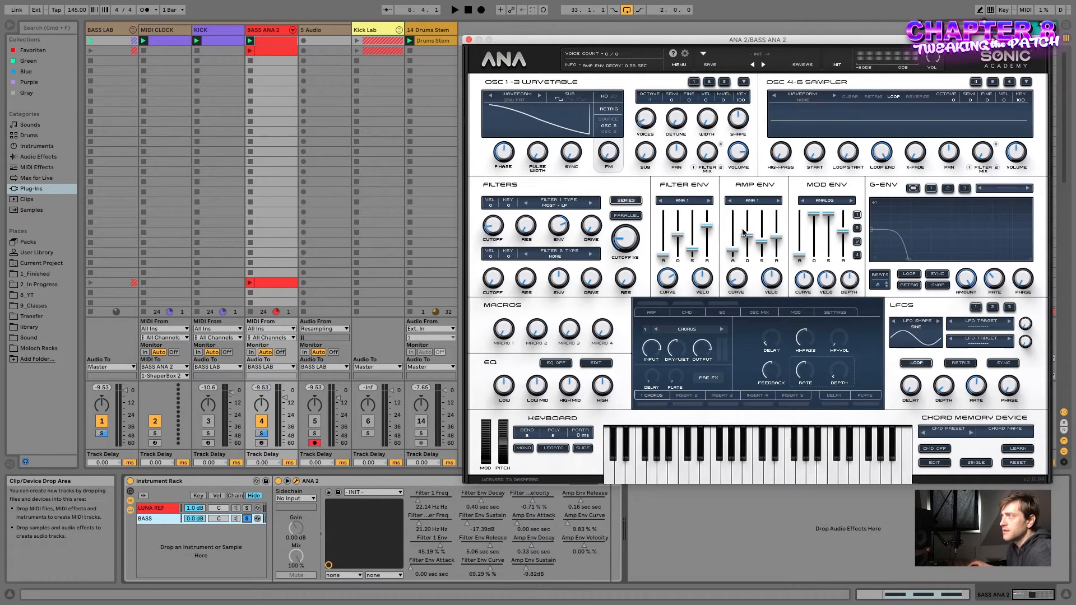
key("space")
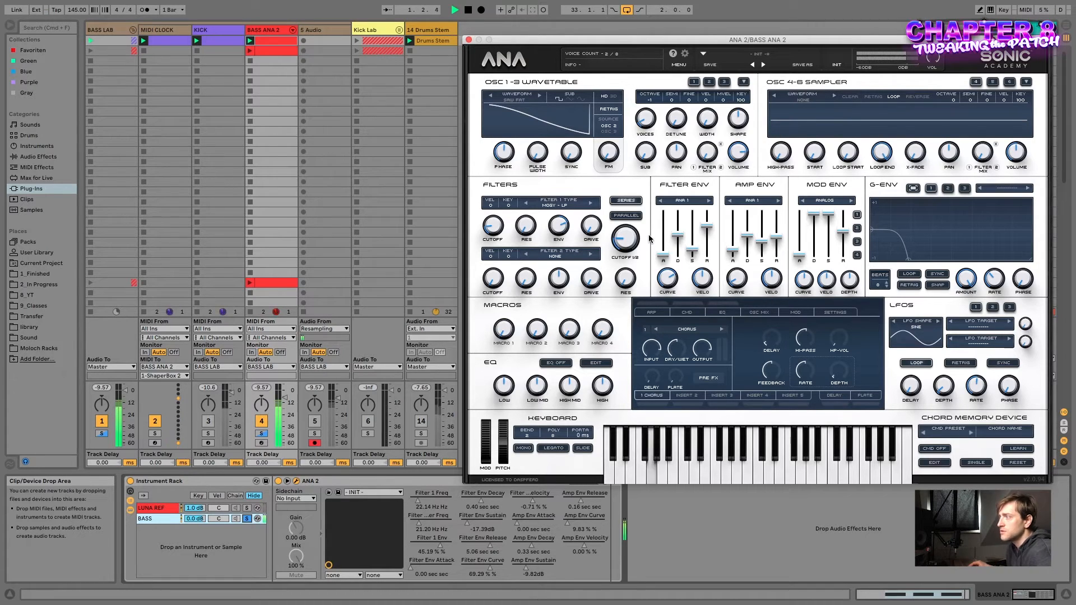
key("space")
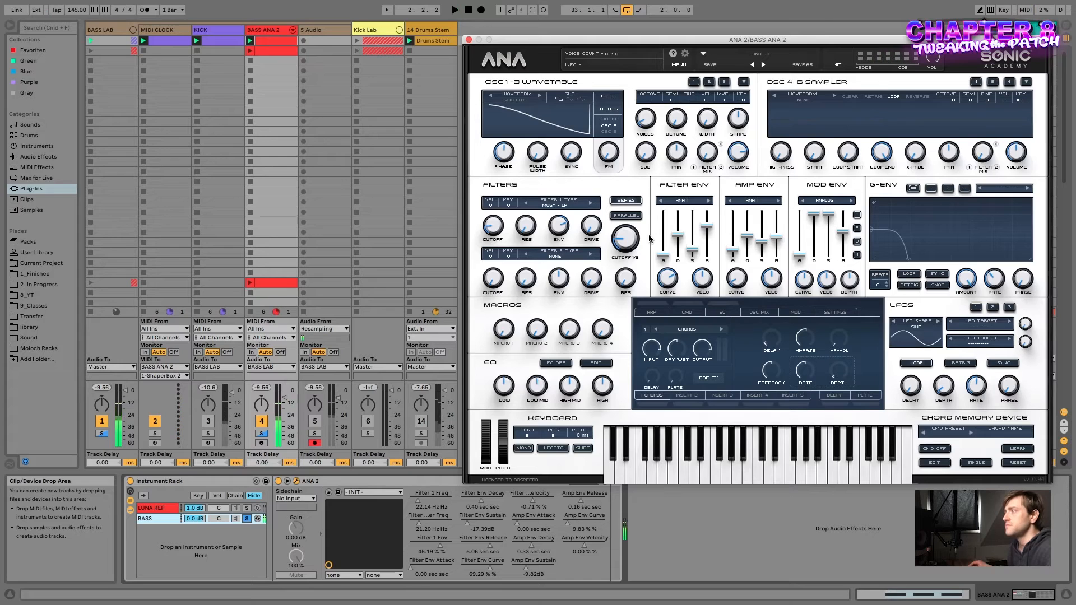
Solo the LUNA REF chain and play it, then solo the BASS chain again to compare the two basses
left_click(247, 508)
key("space")
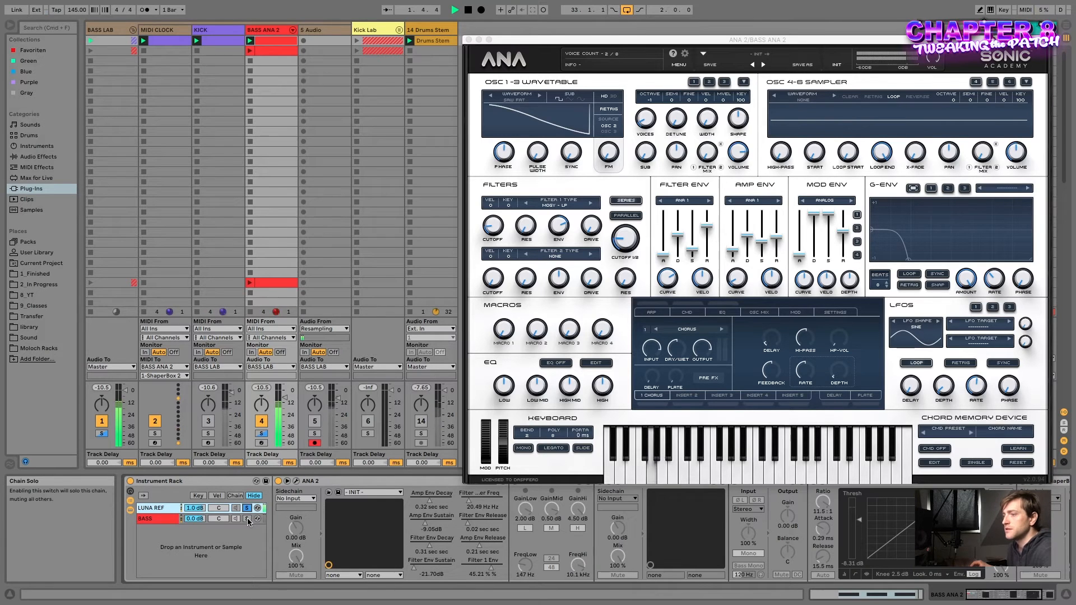
left_click(247, 518)
key("space")
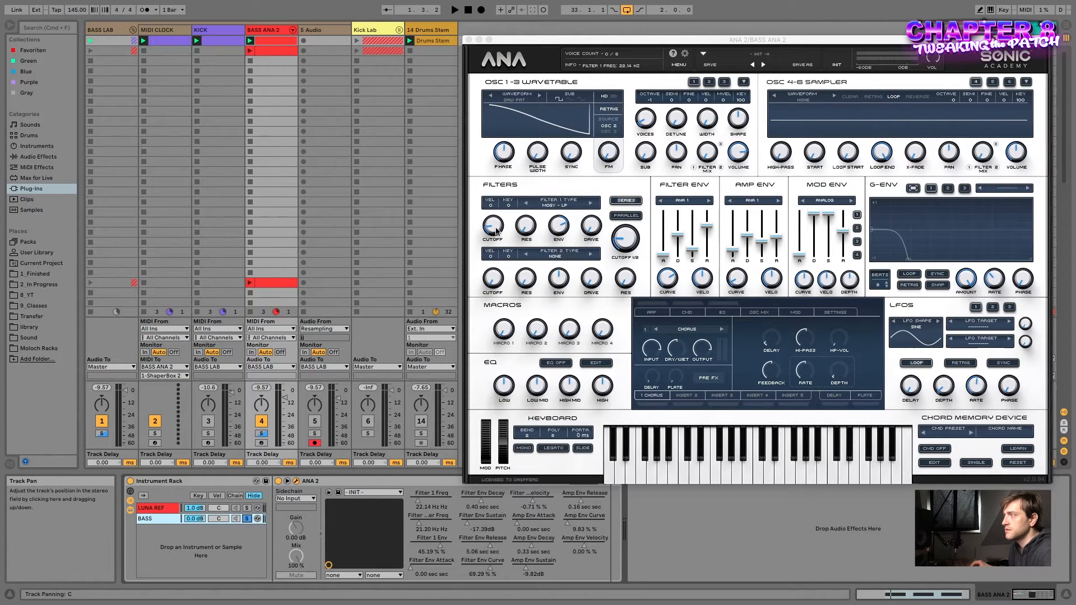
Fine-tune filter 1's cutoff on the BASS chain to 20.45 Hz and play the bass again
left_click_drag(496, 230, 497, 232)
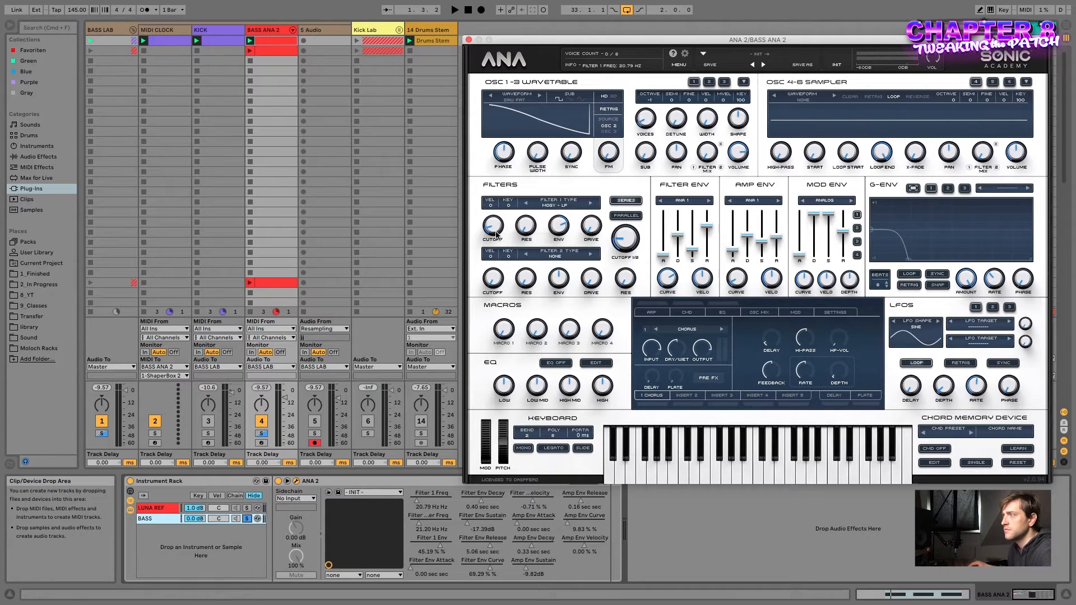
key("space")
left_click_drag(496, 234, 496, 231)
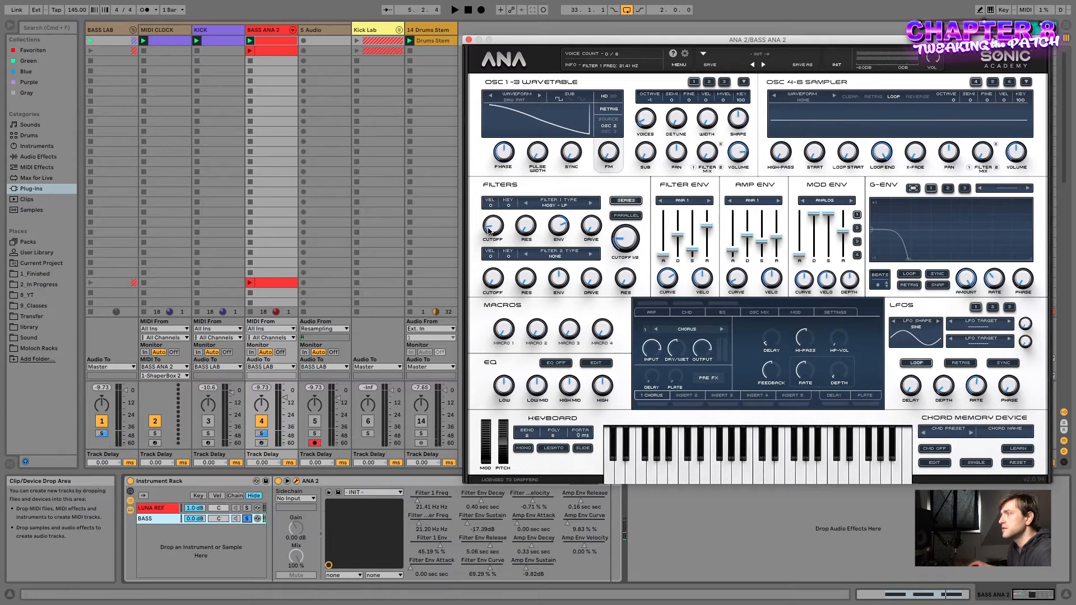
left_click_drag(492, 230, 493, 234)
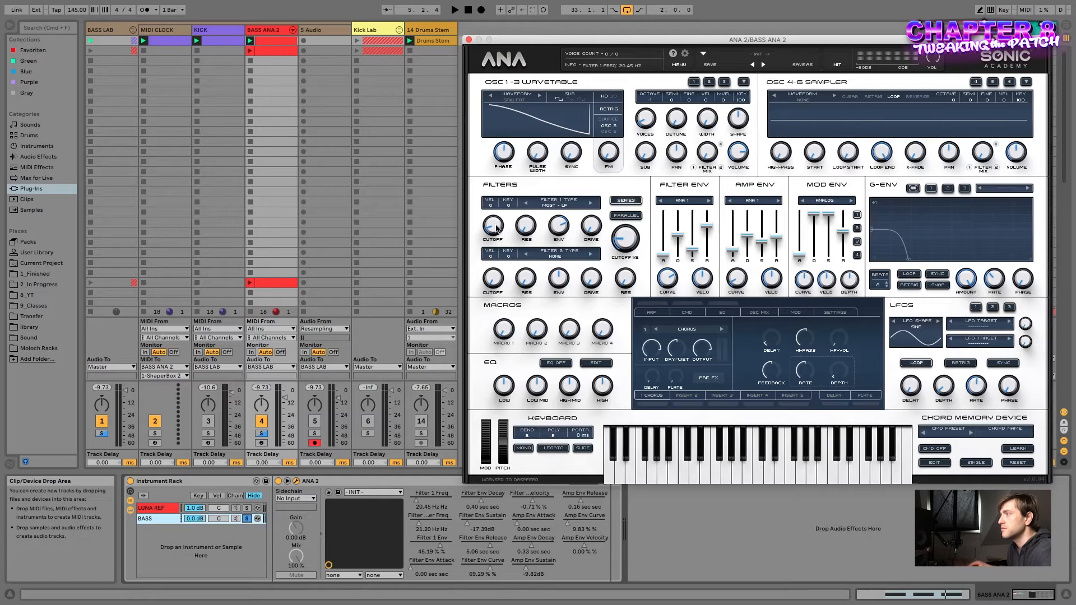
key("space")
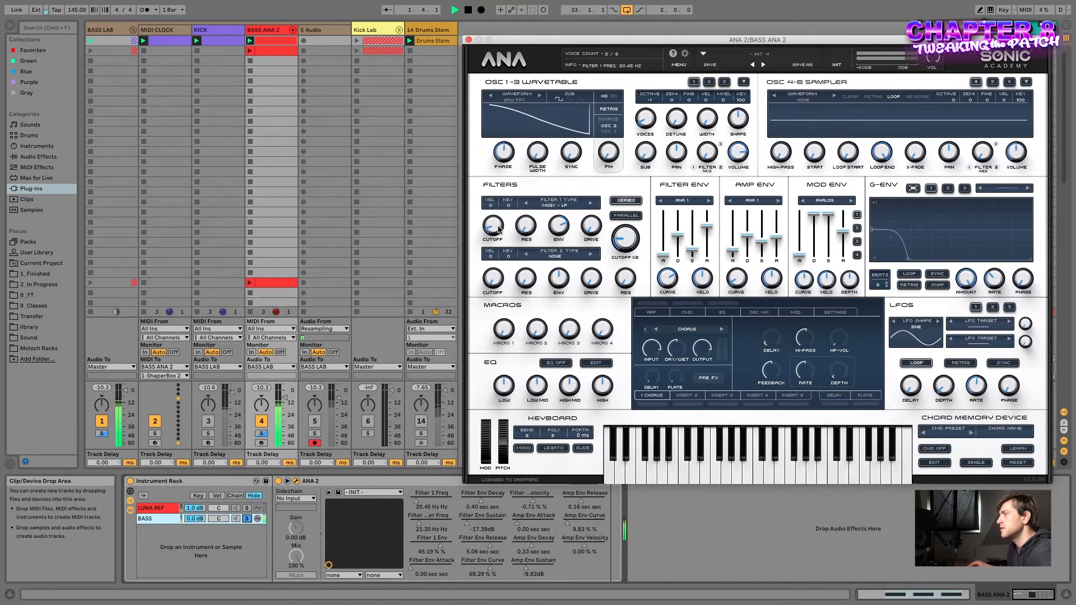
Switch the solo to LUNA REF and back to BASS during playback to check the new cutoff against the reference
left_click(247, 519)
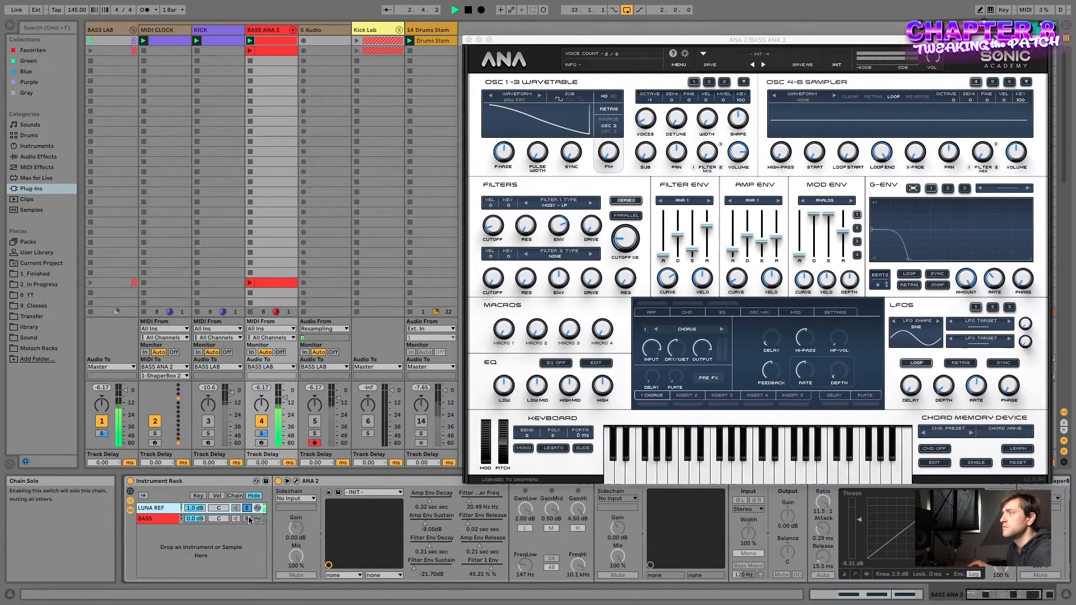
left_click(248, 519)
key("space")
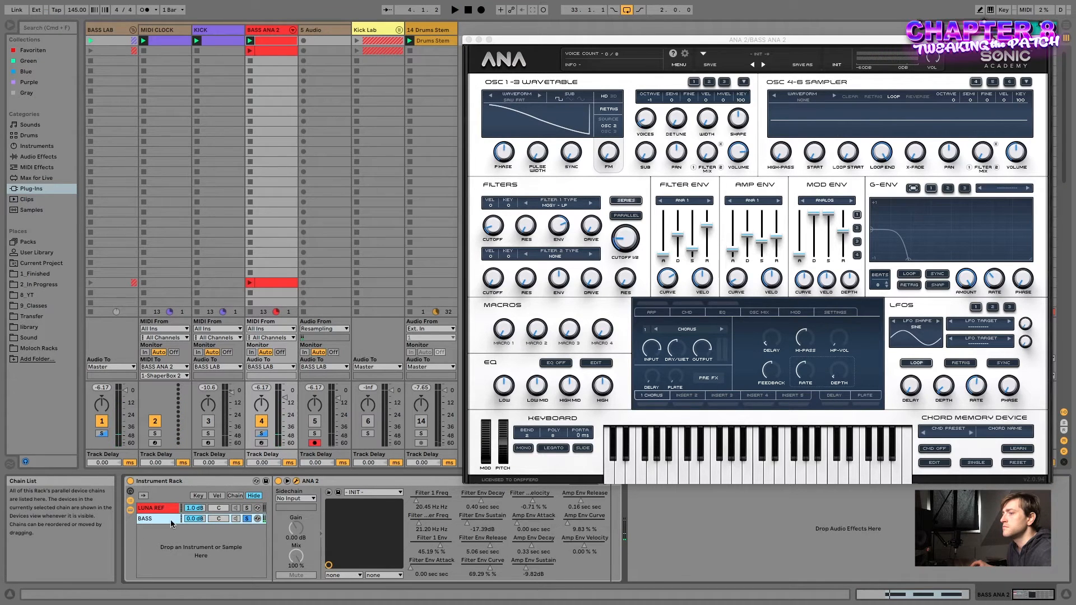
Unsolo the BASS chain, duplicate it as BASS V2 and deactivate the original BASS chain
left_click(247, 519)
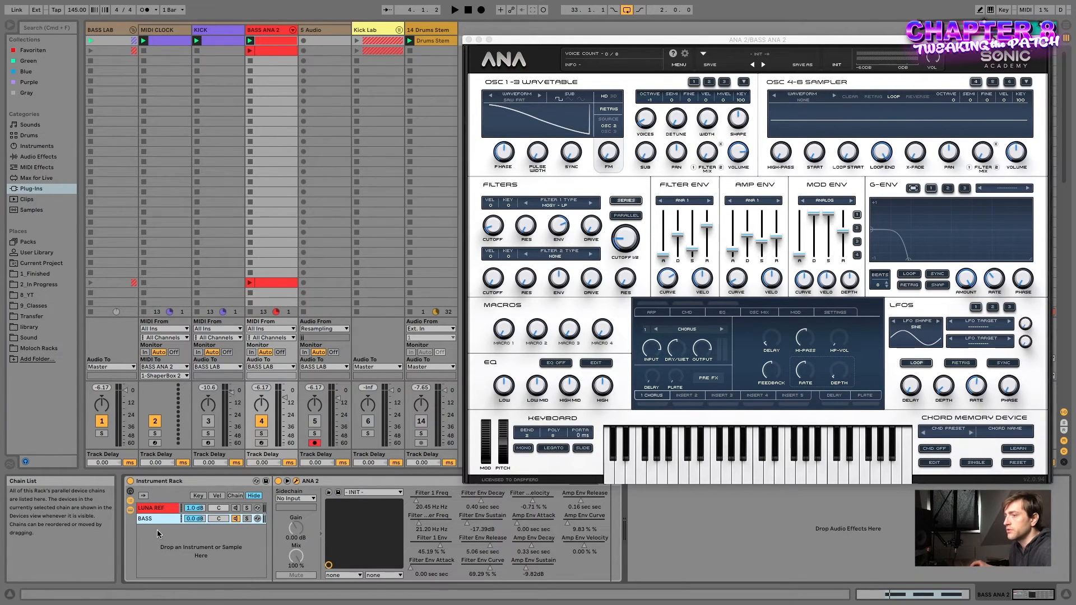
key("super+d")
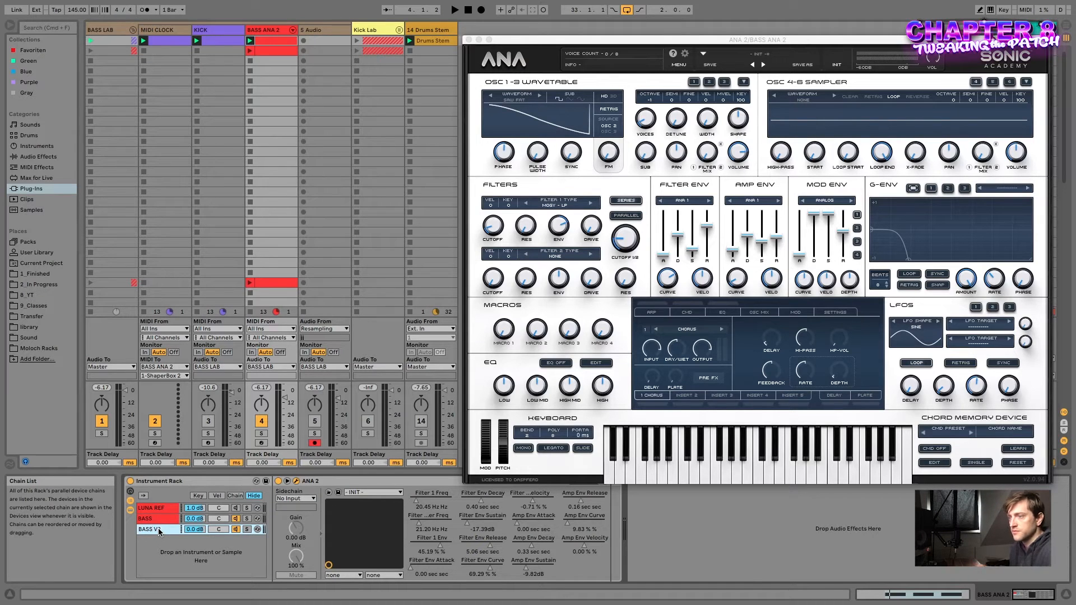
left_click(159, 519)
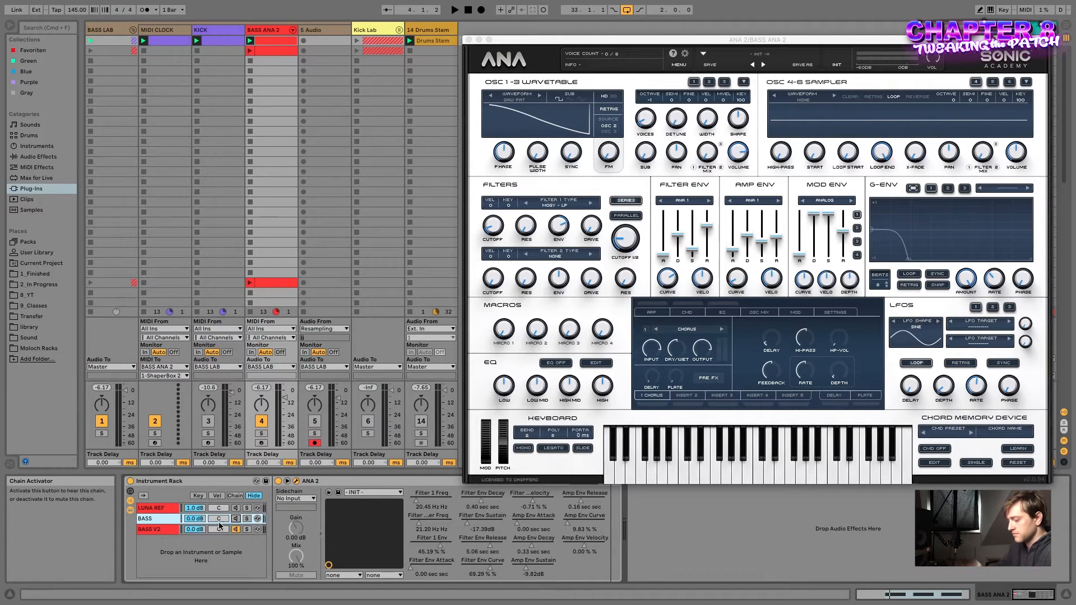
On the BASS V2 chain, set the filter envelope's release to 0.04 sec and its decay to 0.31 sec during playback
left_click(153, 531)
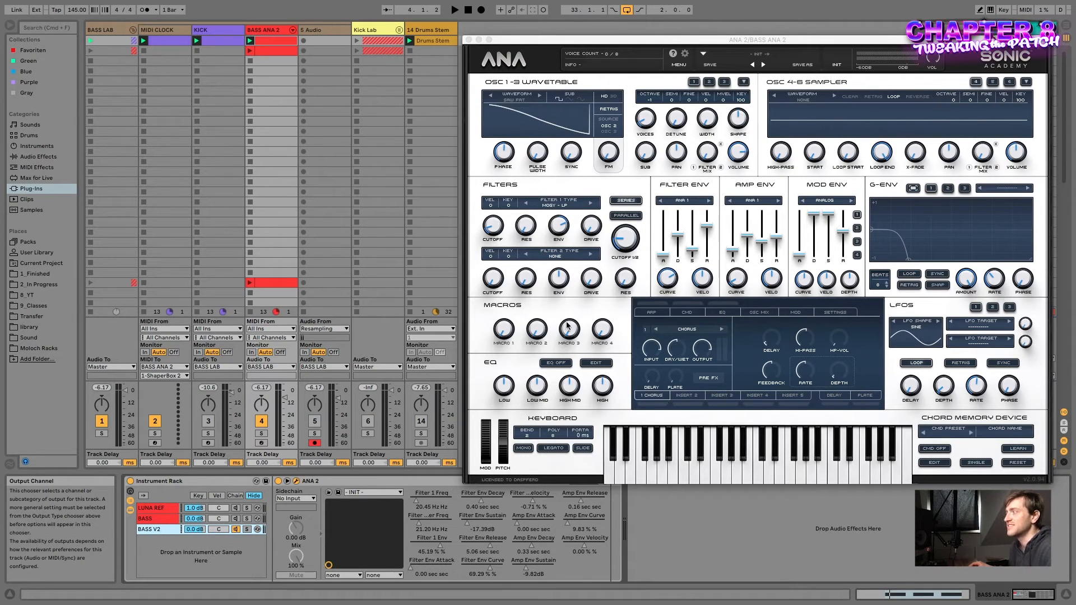
key("space")
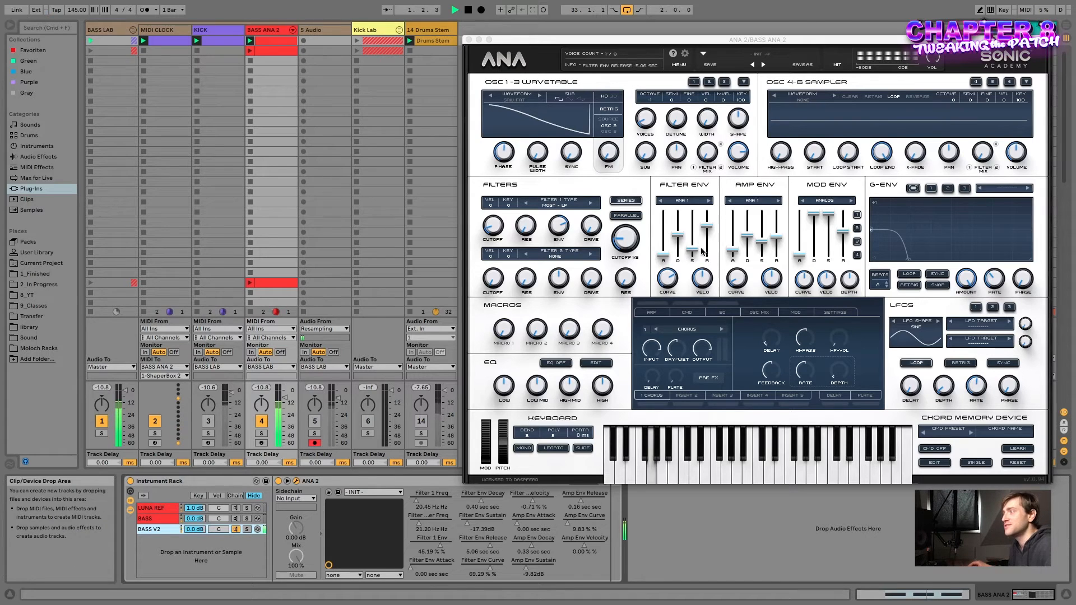
left_click_drag(707, 226, 677, 237)
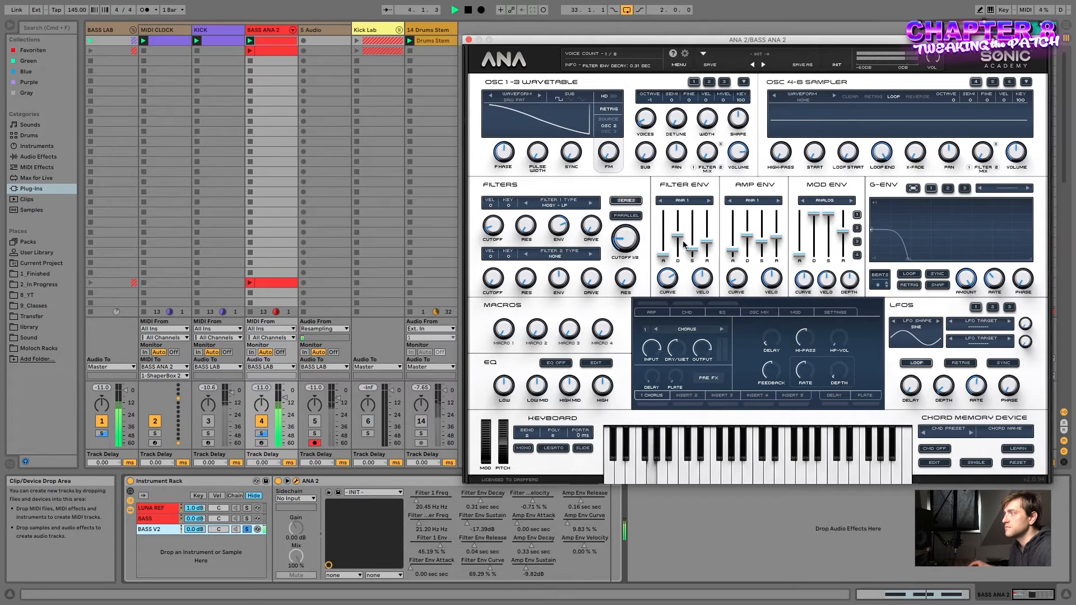
Lower the filter envelope's sustain on BASS V2 to -21.12 dB while auditioning the bass
left_click_drag(693, 249, 694, 258)
key("space")
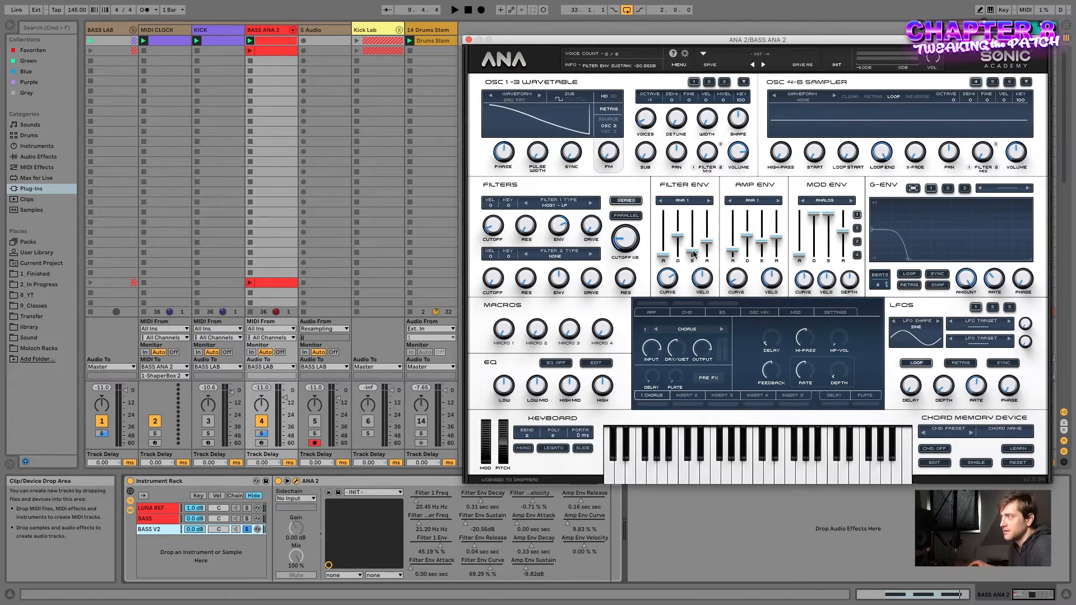
left_click_drag(694, 254, 694, 252)
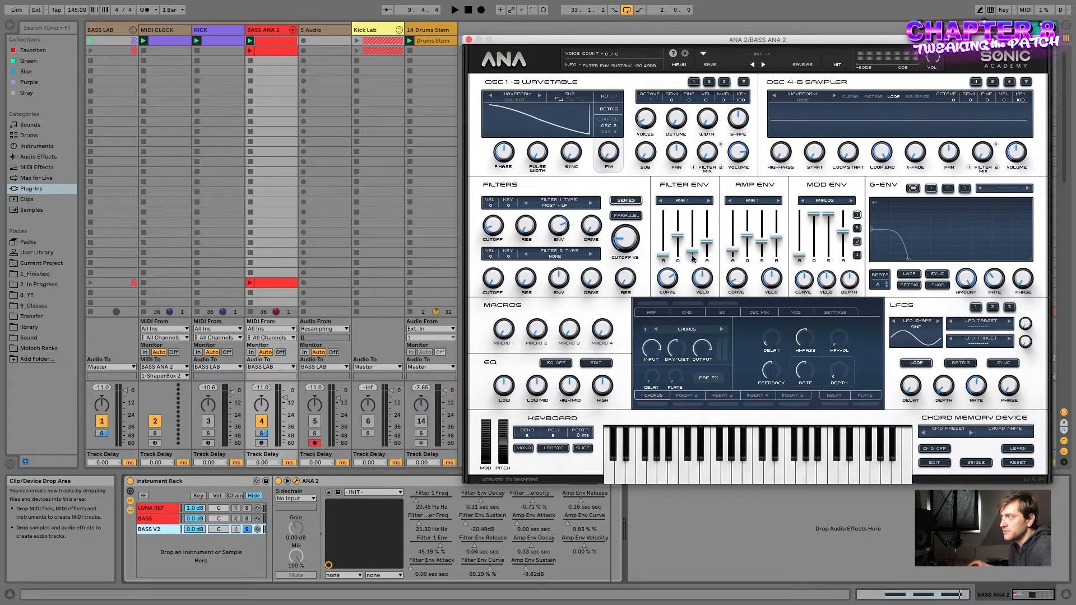
key("space")
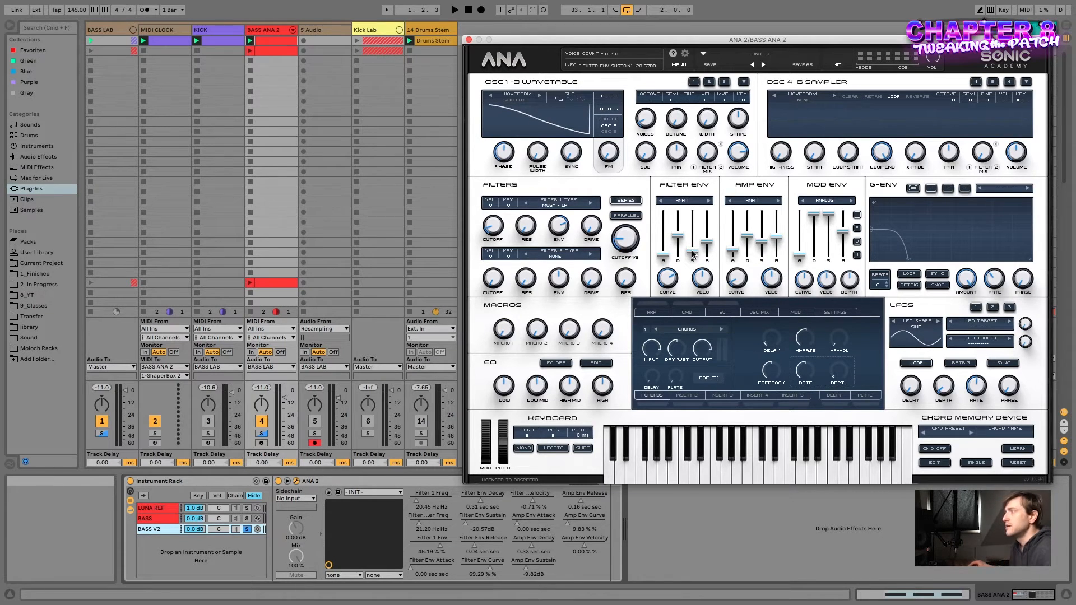
key("space")
left_click_drag(694, 254, 694, 254)
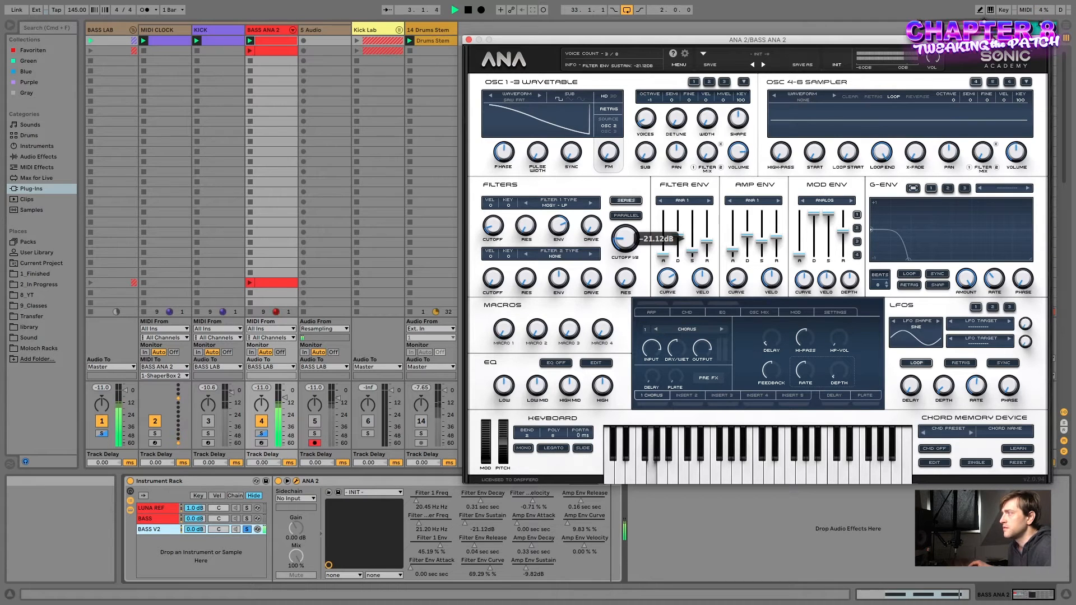
Solo the LUNA REF chain briefly, then solo and replay BASS V2 to compare them
key("space")
left_click(247, 508)
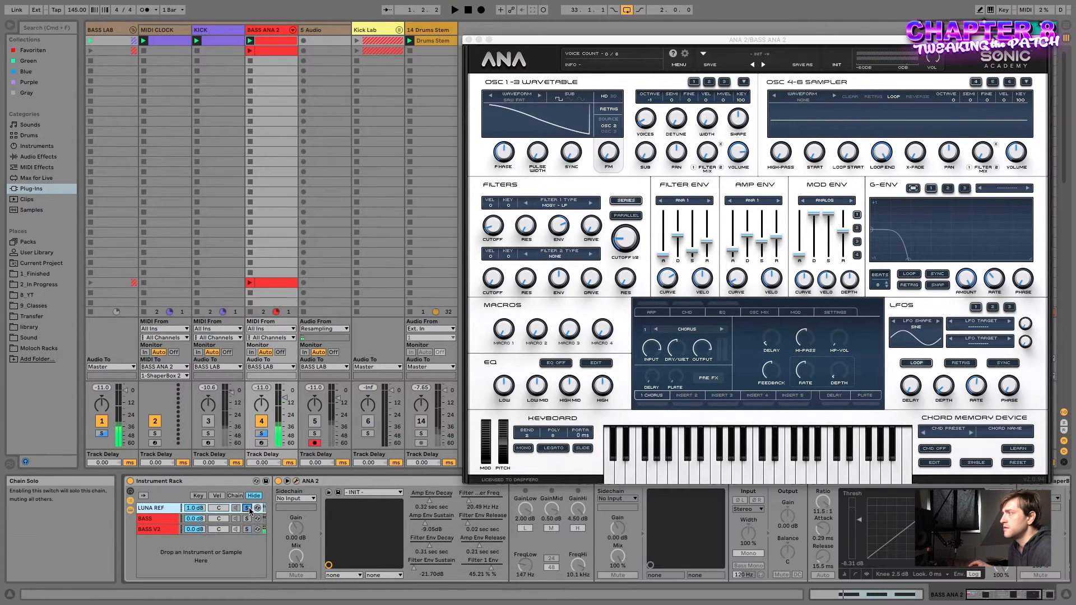
left_click(247, 530)
key("space")
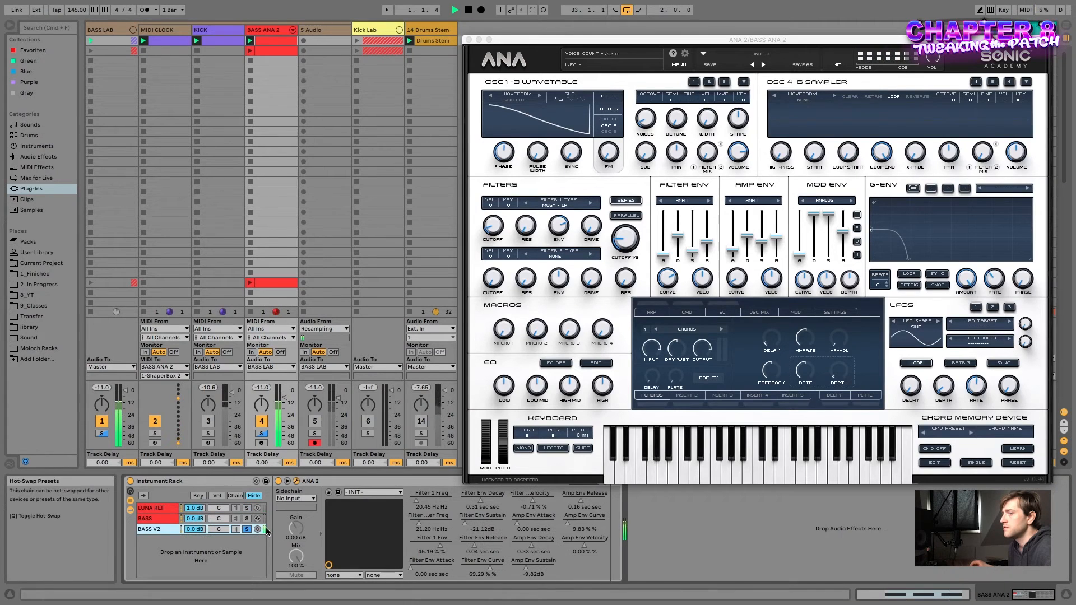
Restart playback and raise the filter envelope's curve to 78.51 %
key("space")
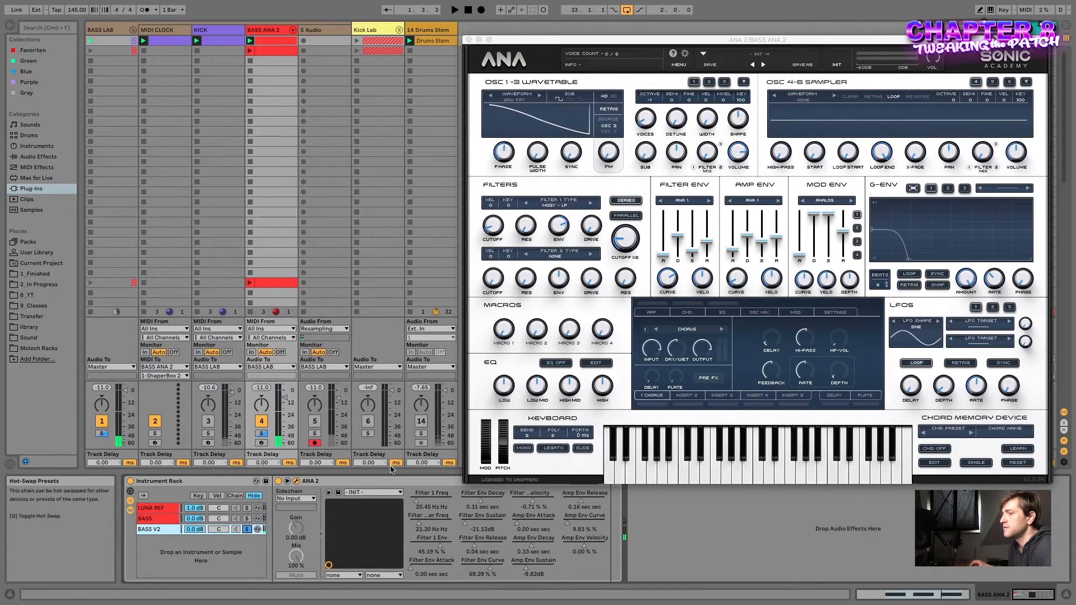
key("space")
mouse_move(668, 280)
left_mouse_down()
mouse_move(677, 257)
mouse_move(678, 269)
left_mouse_up()
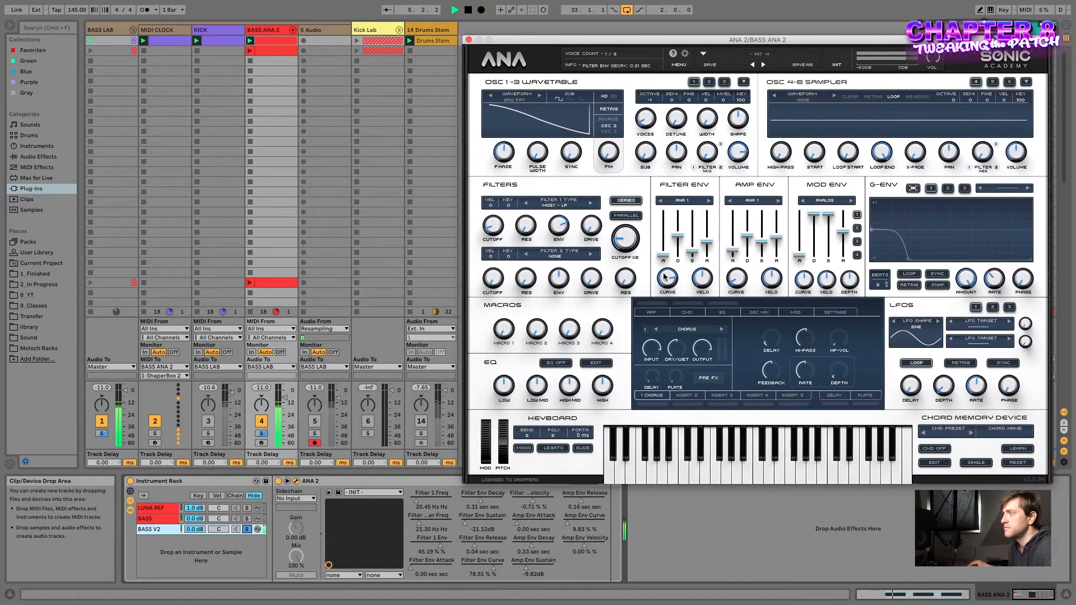
Adjust the amp envelope to a 0.32 sec decay, -9.04 dB sustain and 0.22 sec release
left_click_drag(747, 236, 760, 243)
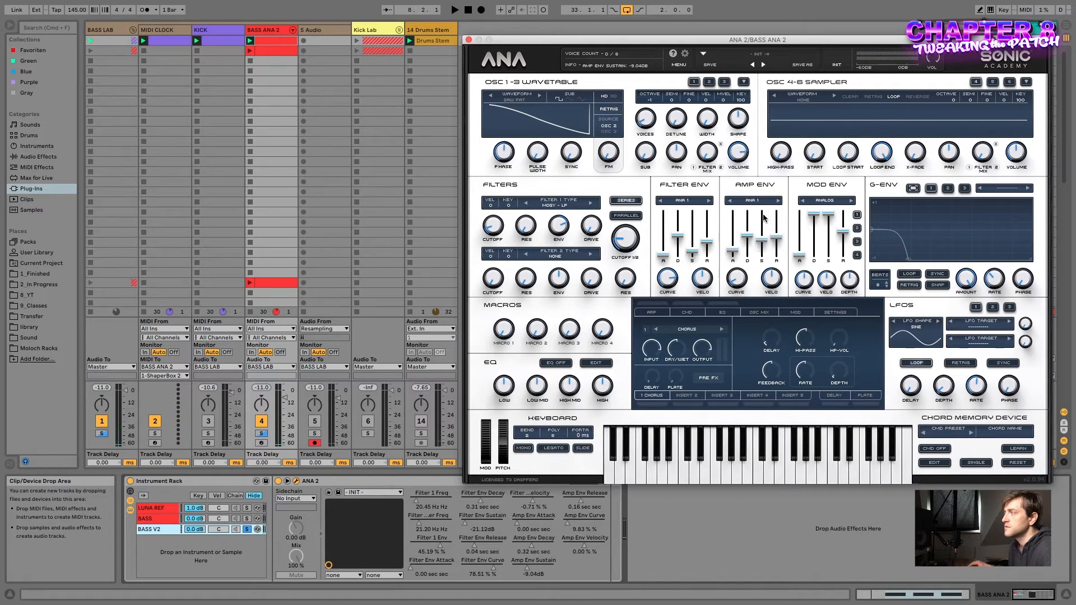
key("space")
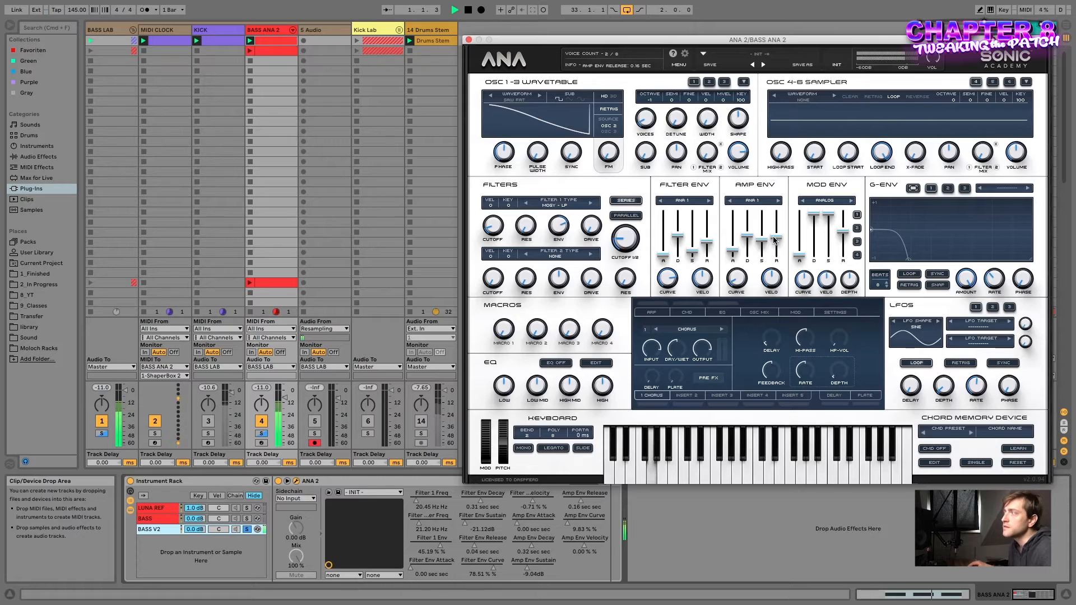
left_click_drag(775, 240, 776, 238)
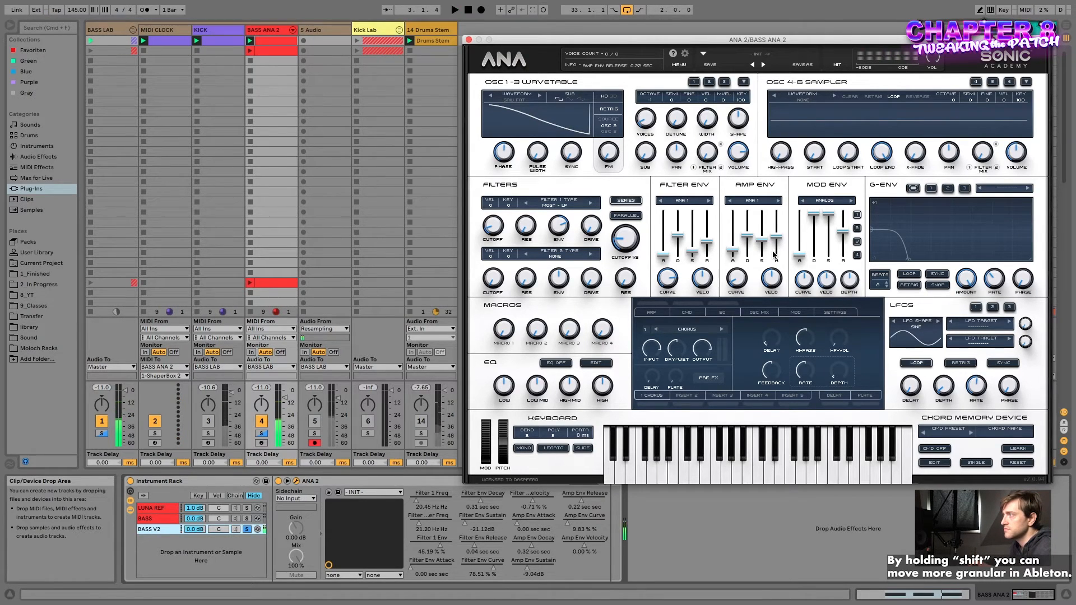
Lower the filter envelope's curve to 68.10 % and the amp envelope's curve to 6.37 % during playback
left_click_drag(672, 279, 695, 296)
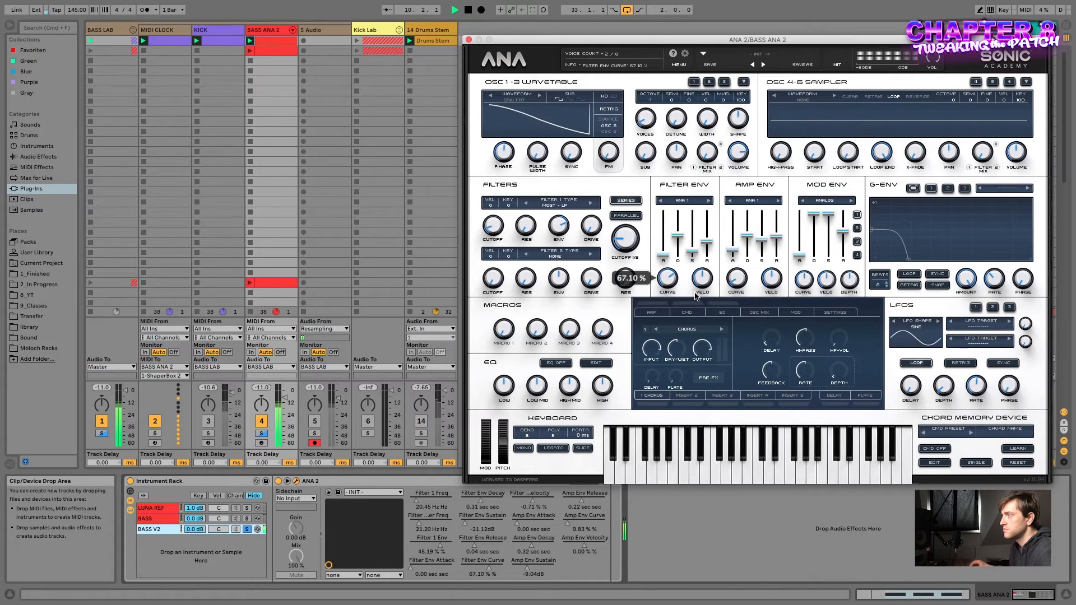
left_click_drag(698, 296, 741, 284)
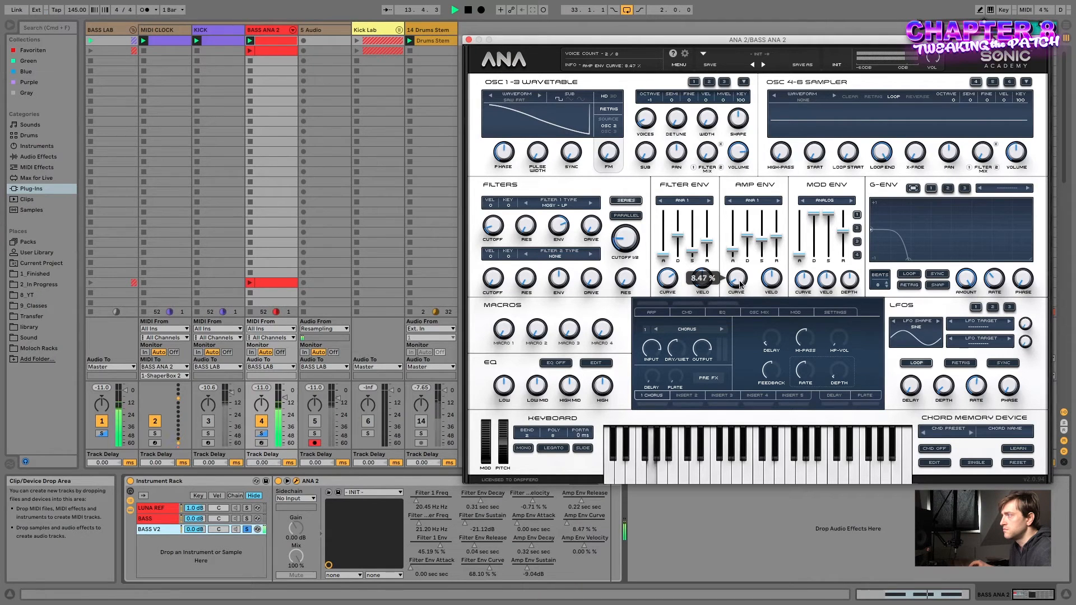
left_click_drag(741, 286, 741, 286)
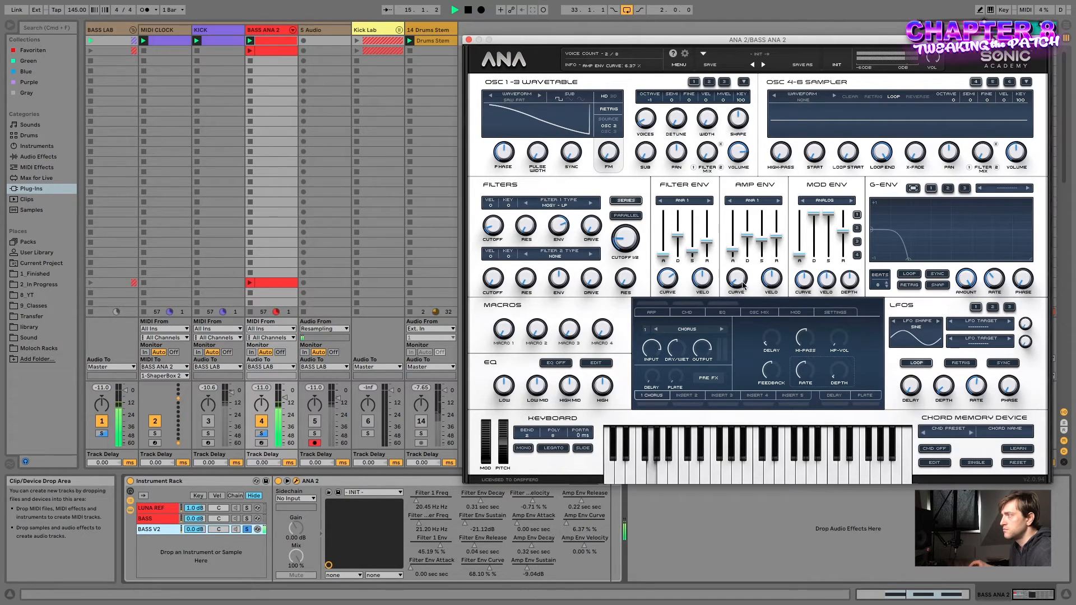
Set filter 1's cutoff to 20.62 Hz and the combined cutoff for filters 1 and 2 to 21.24 Hz during playback
key("space")
left_click_drag(490, 228, 488, 230)
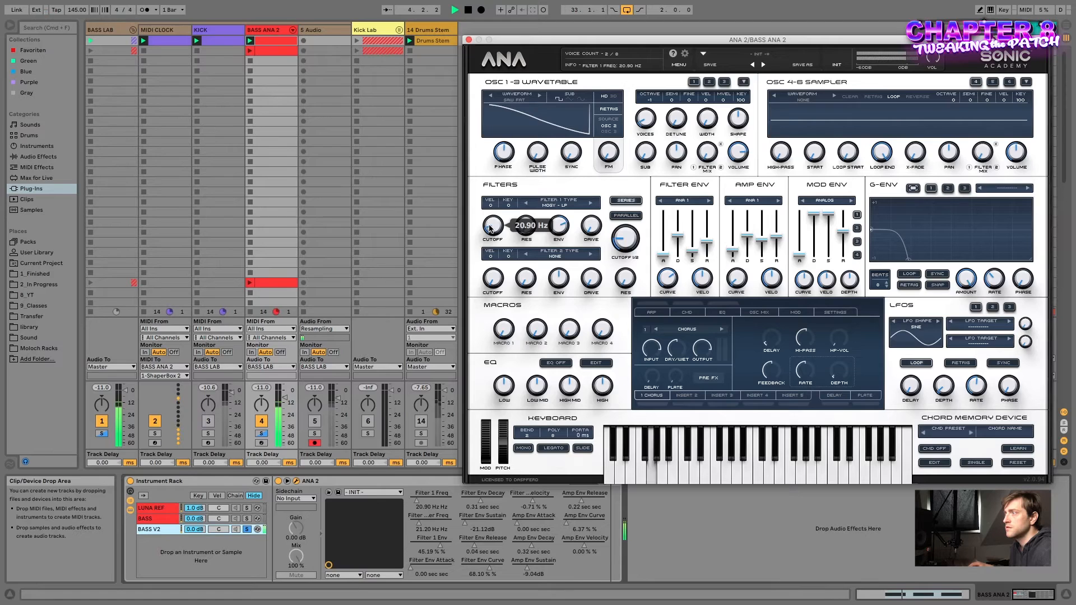
left_click_drag(490, 228, 492, 228)
left_click_drag(491, 229, 491, 228)
left_click(632, 243)
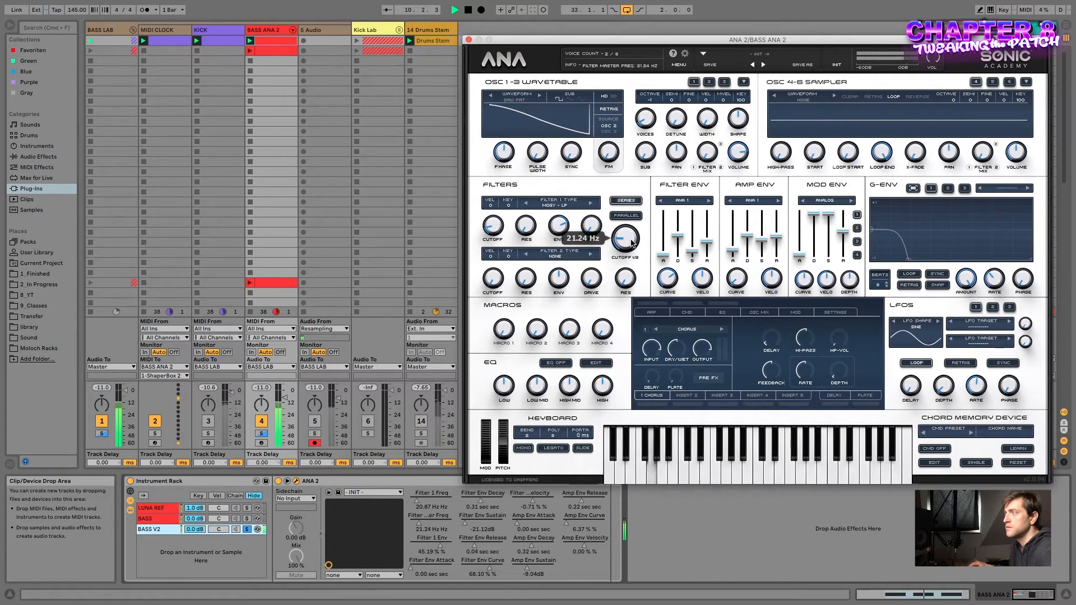
left_click_drag(631, 242, 632, 242)
left_click_drag(498, 230, 500, 231)
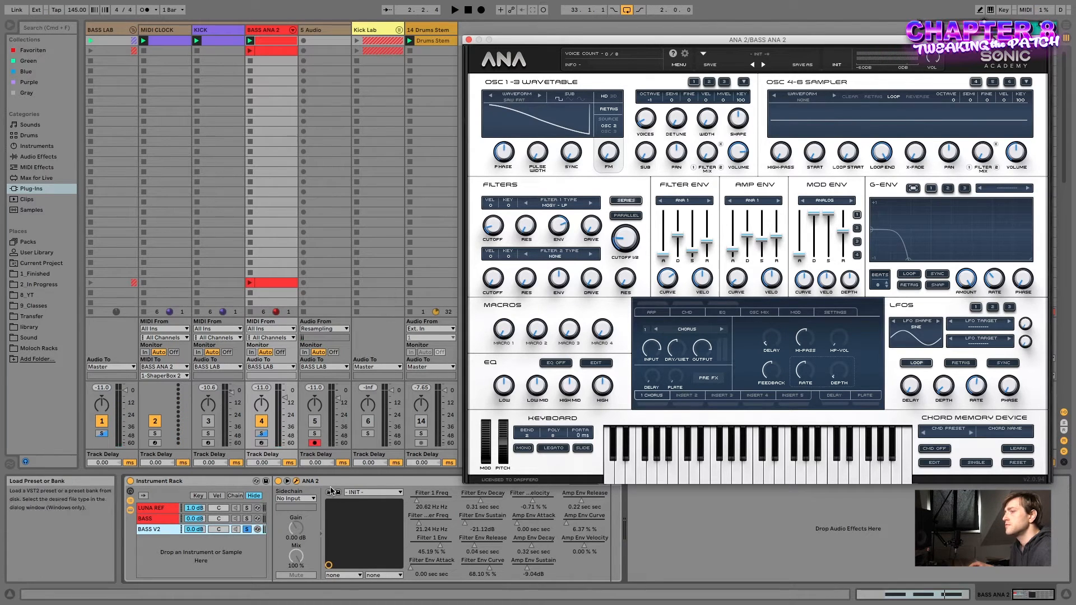
Alternate the solo between LUNA REF and BASS V2 during playback, ending on BASS V2, to compare the sounds
left_click(248, 508)
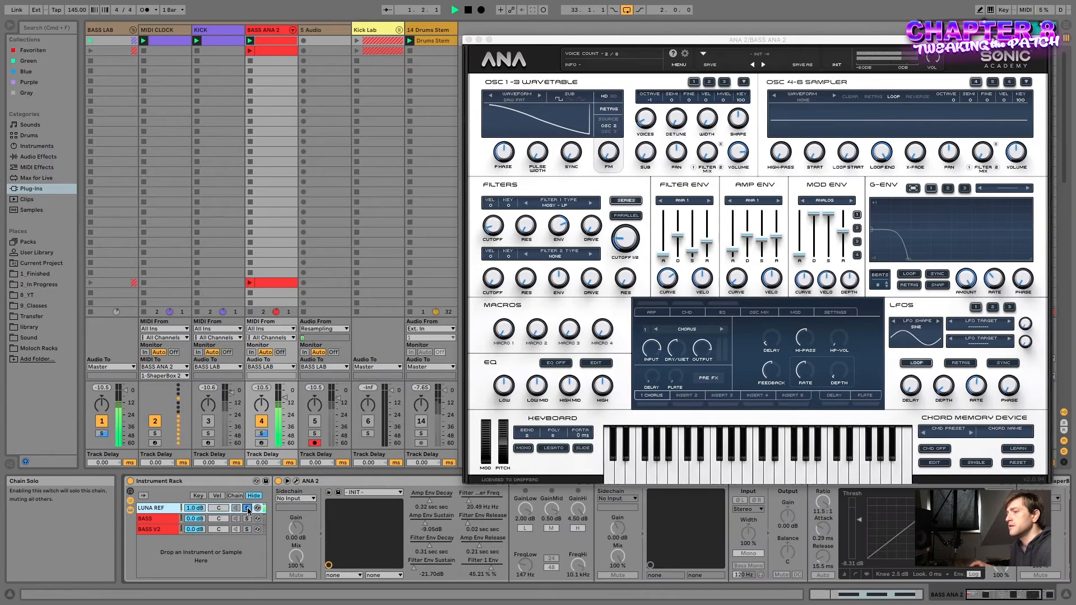
left_click(247, 530)
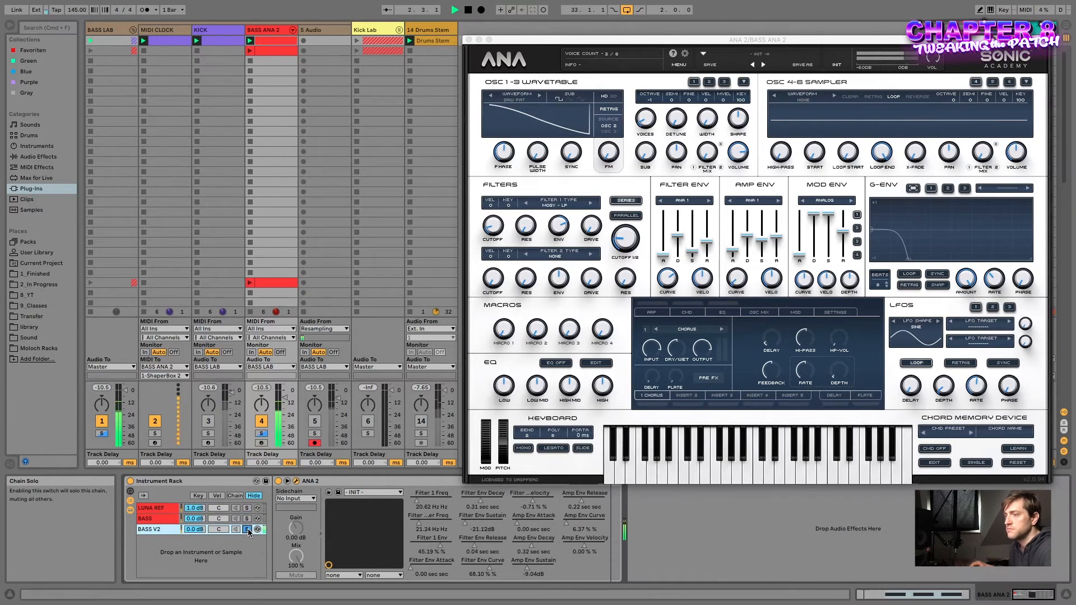
left_click(249, 531)
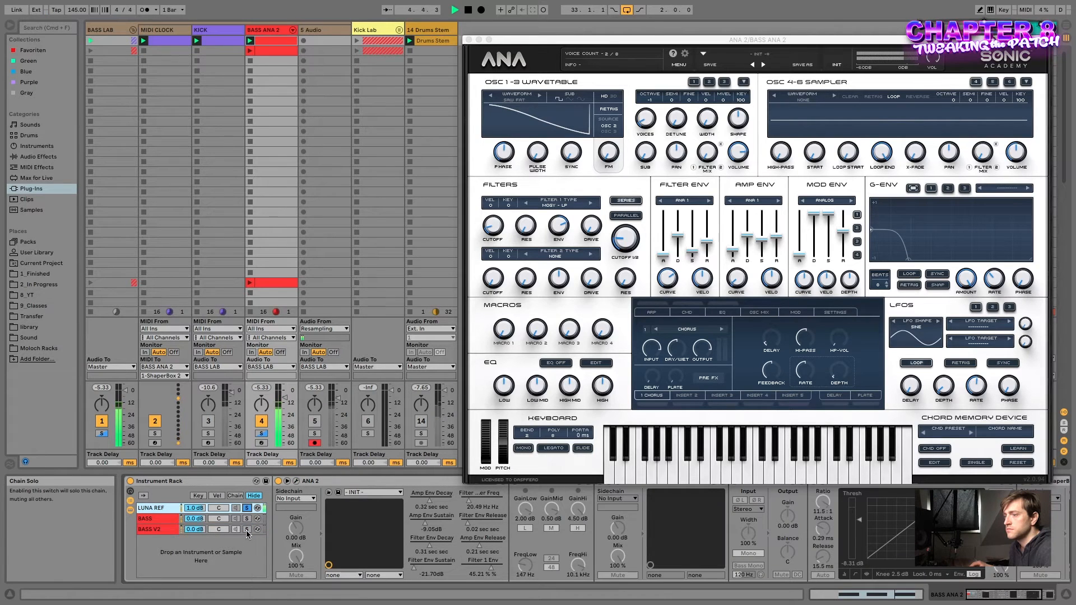
left_click(247, 531)
left_click(247, 530)
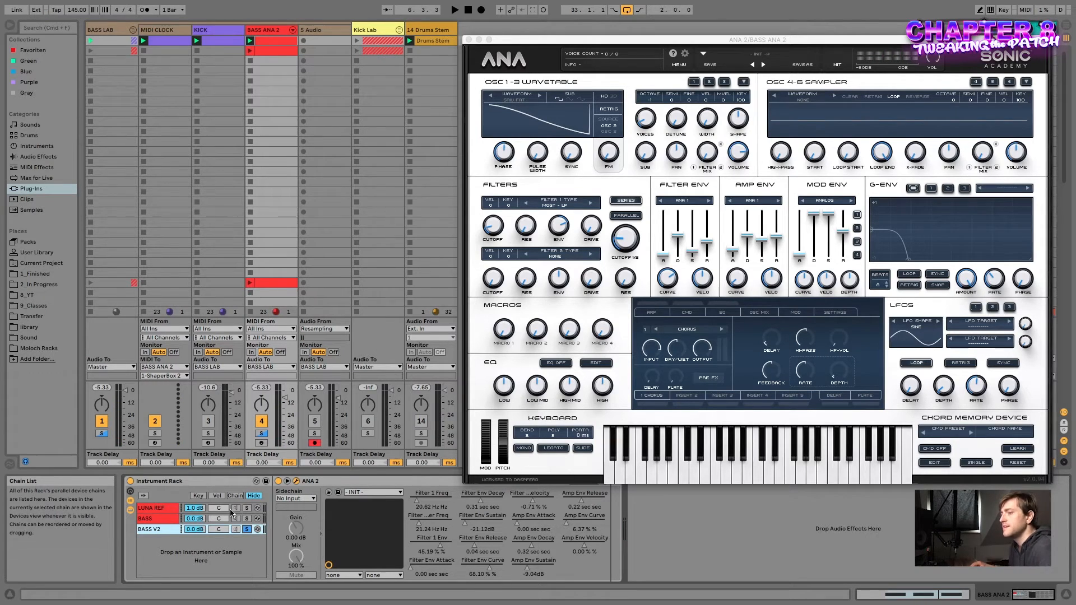
During playback, set filter 1's cutoff to 20.48 Hz and envelope amount to 44.71 %, with filter envelope sustain -21.42 dB and release 0.02 sec
key("space")
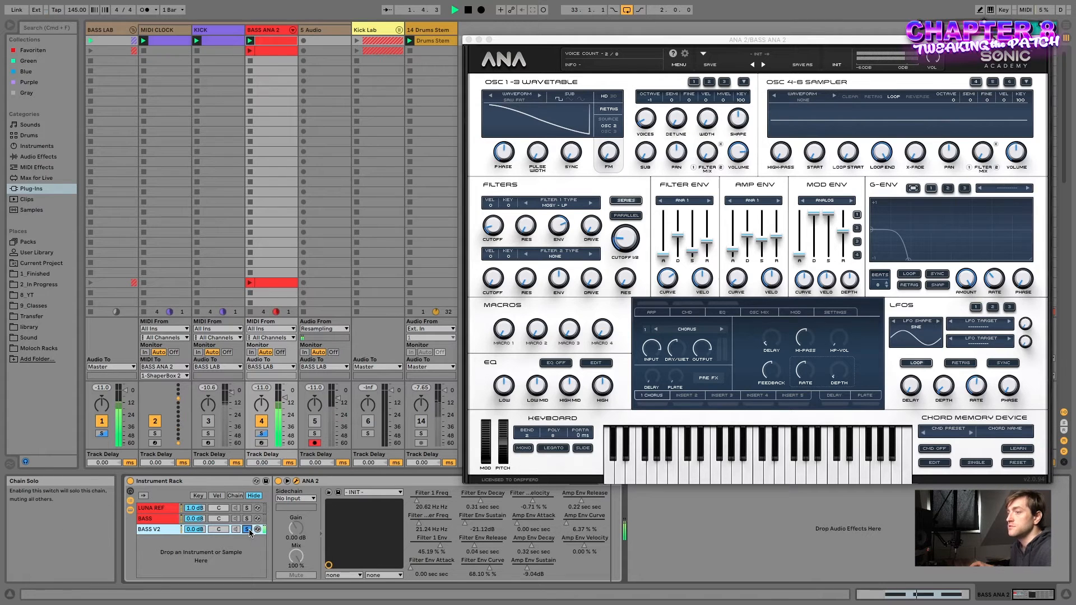
left_click_drag(498, 227, 499, 230)
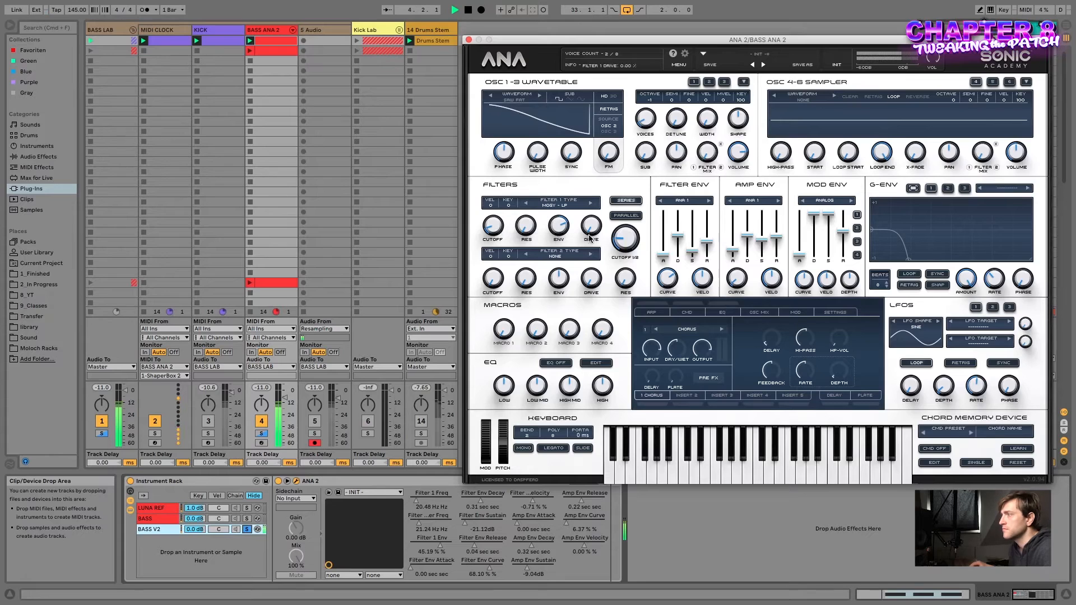
mouse_move(693, 251)
left_mouse_down()
mouse_move(708, 233)
mouse_move(707, 244)
left_mouse_up()
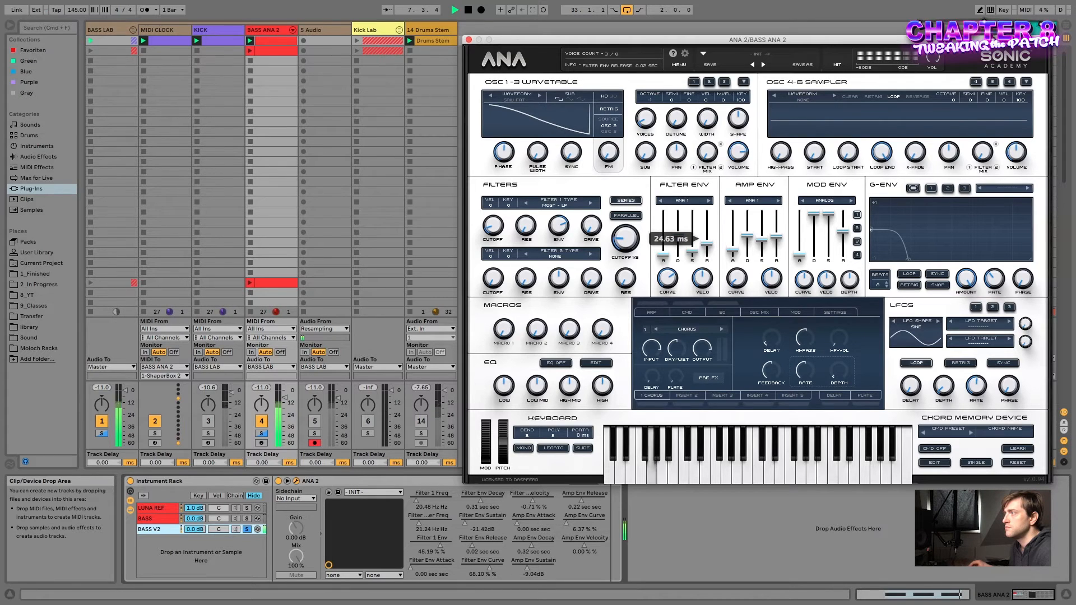
left_click_drag(707, 243, 707, 246)
left_click_drag(559, 230, 561, 232)
key("space")
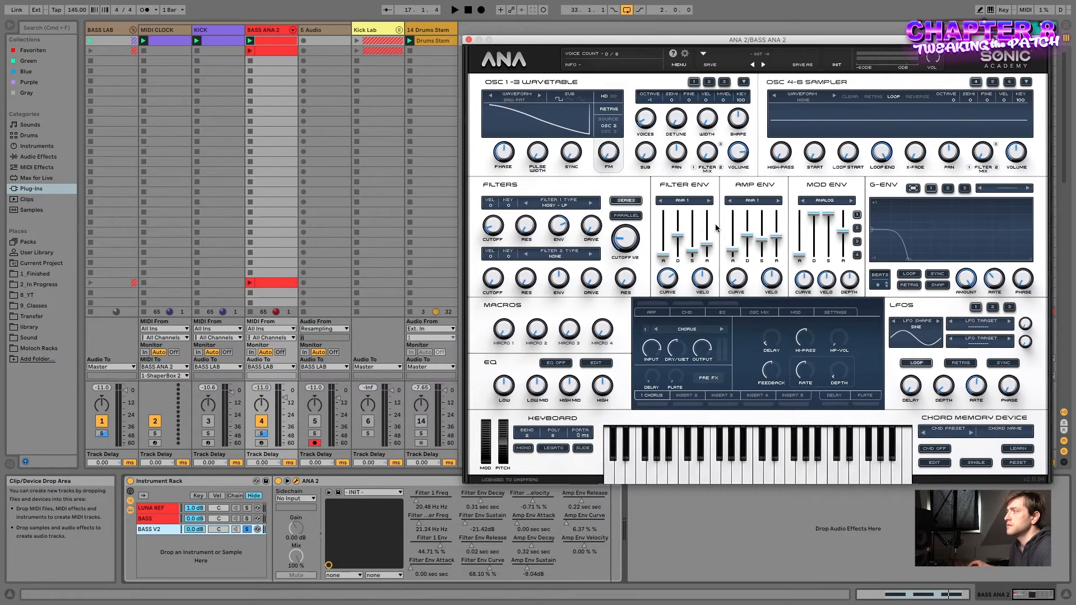
Solo LUNA REF and BASS V2 in turn during playback to compare the reference with the adjusted patch
left_click(247, 509)
key("space")
left_click(247, 530)
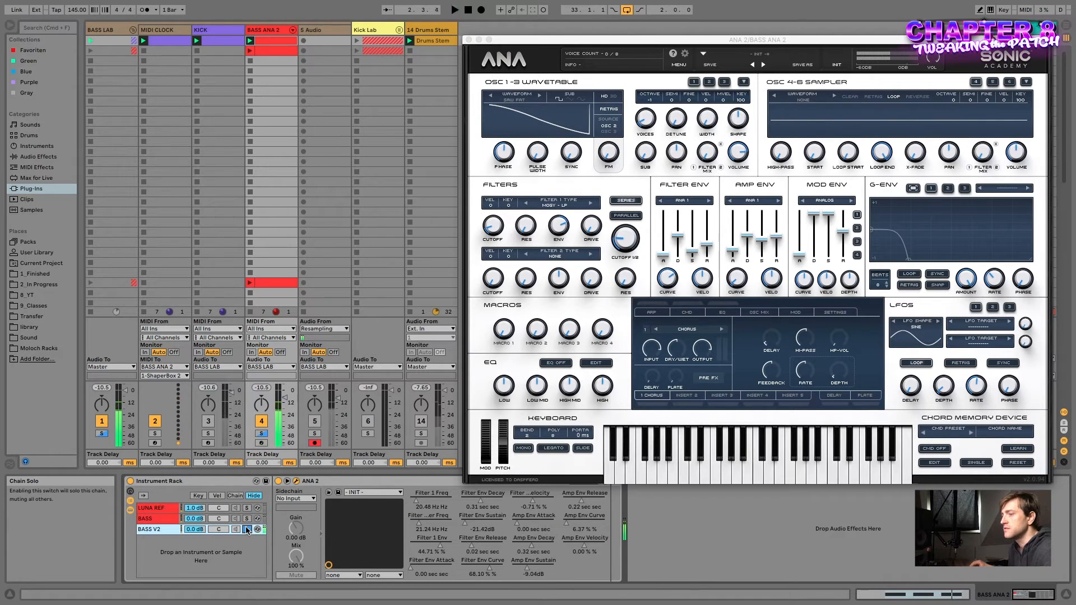
Reactivate the KICK track and raise the BASS V2 amp envelope's velocity amount to 54.19 % while listening to both together
left_click(208, 422)
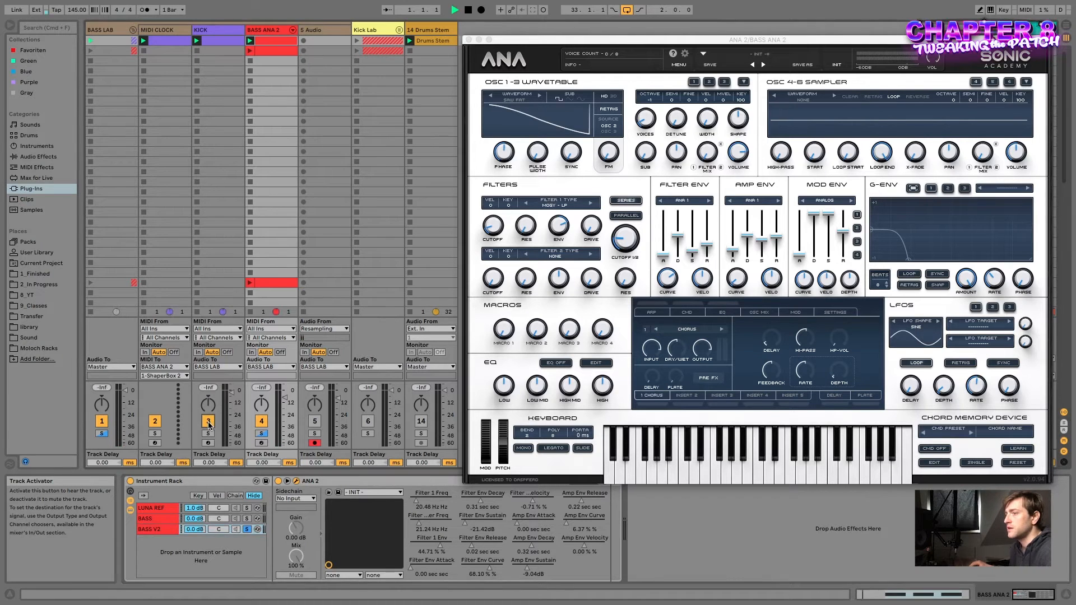
key("space")
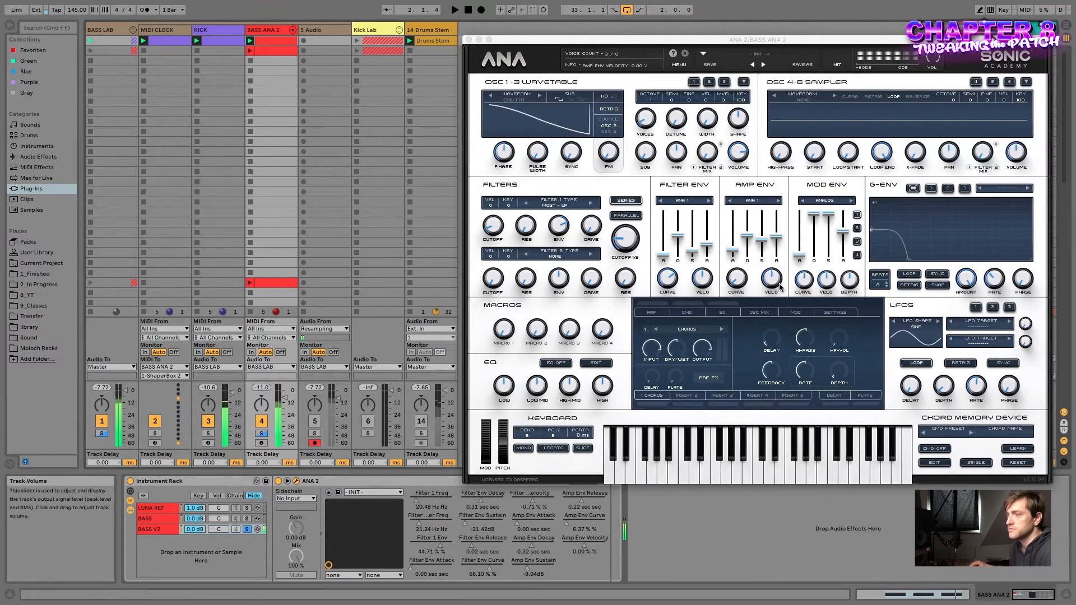
key("space")
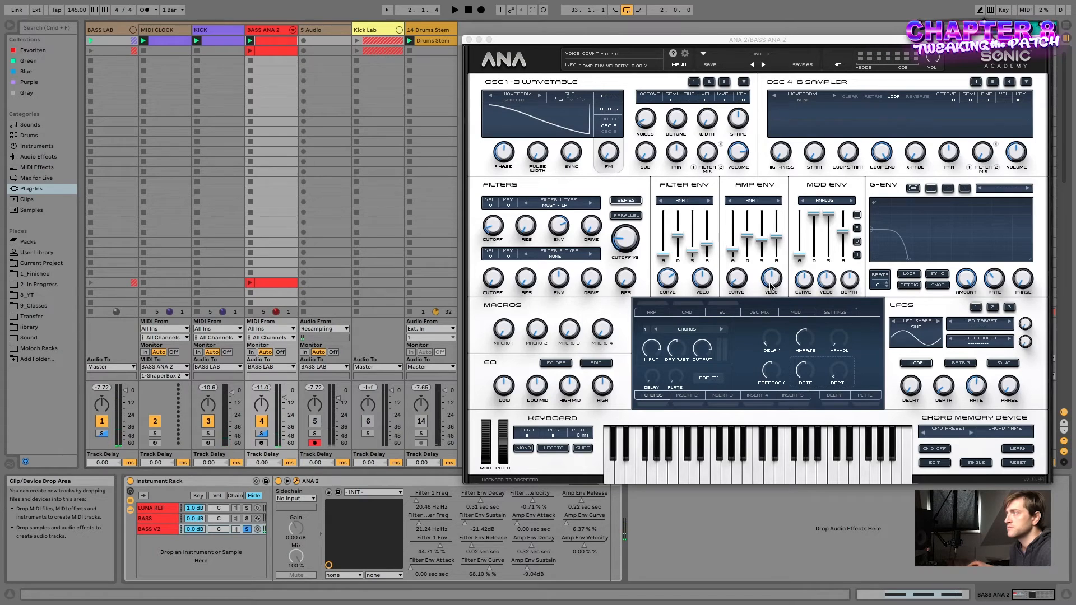
key("space")
left_click_drag(773, 280, 785, 211)
key("space")
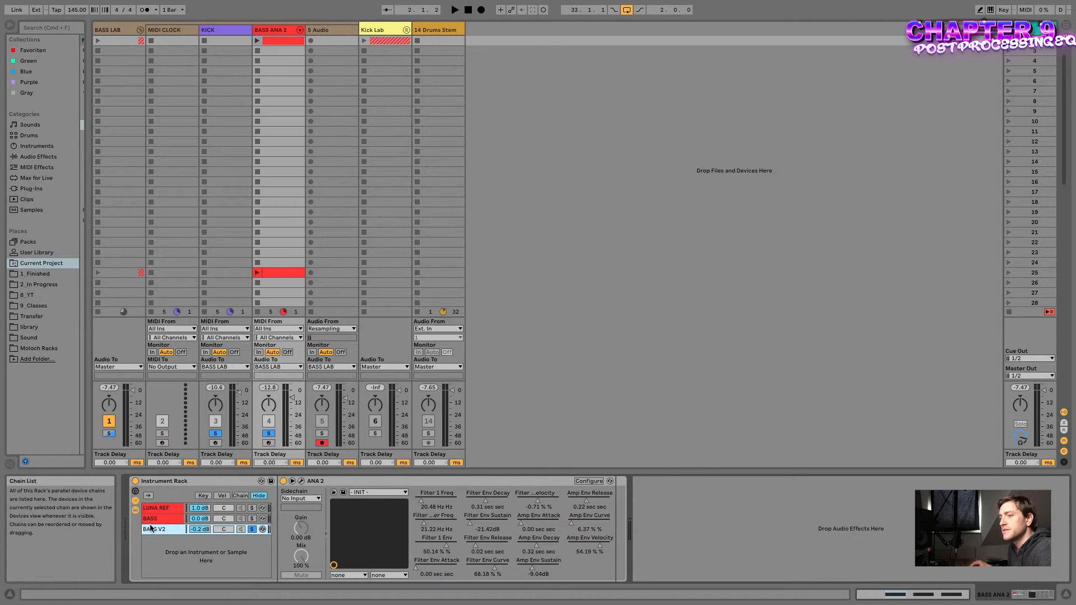
Inspect the device chains of LUNA REF and BASS V2 and compare their sound by switching the solo to LUNA REF
left_click(163, 510)
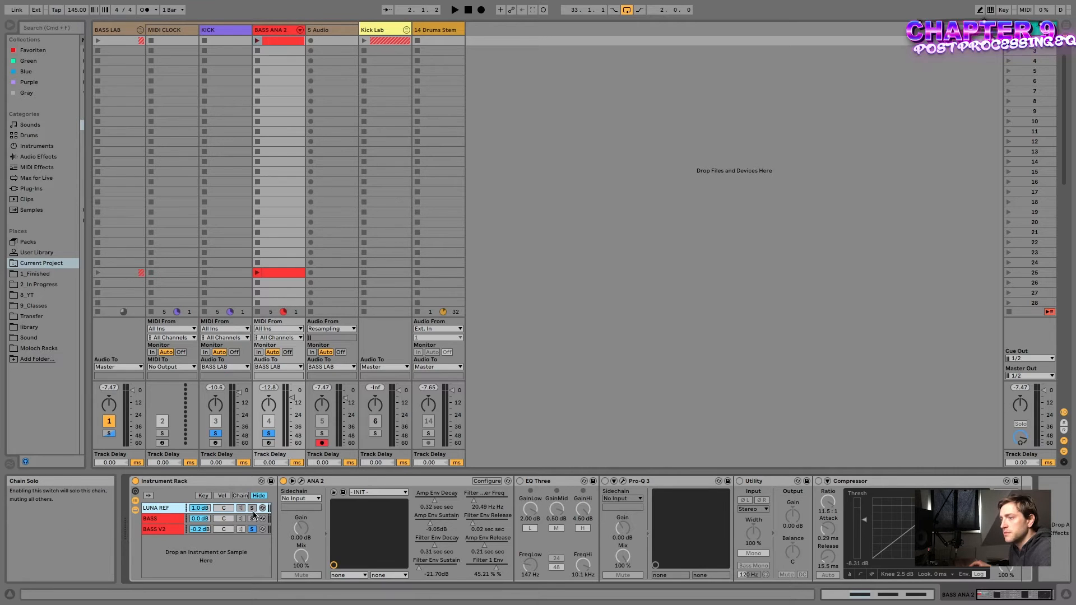
key("space")
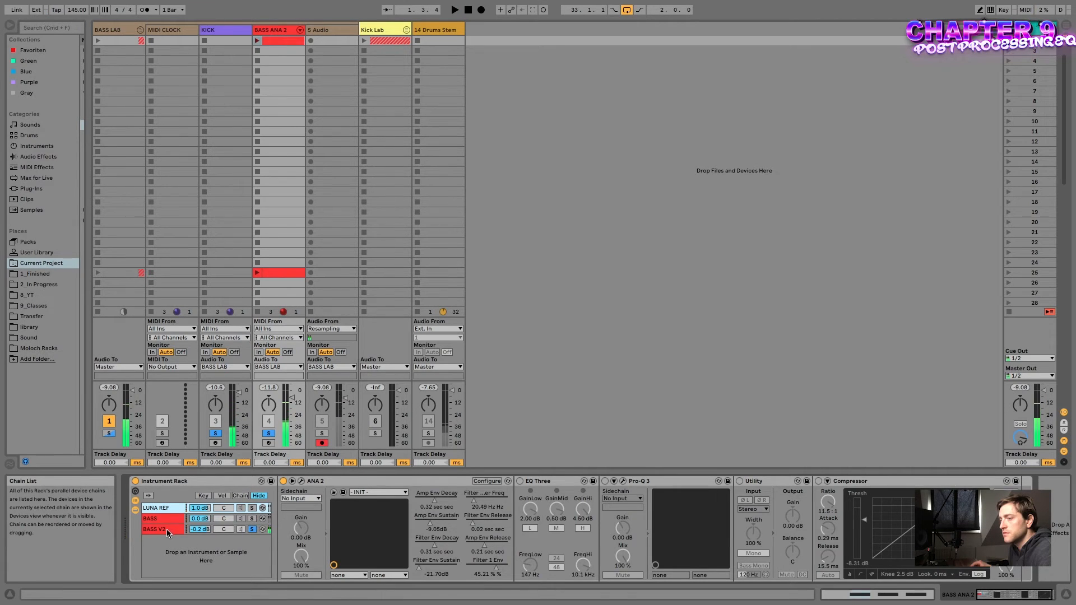
left_click(166, 529)
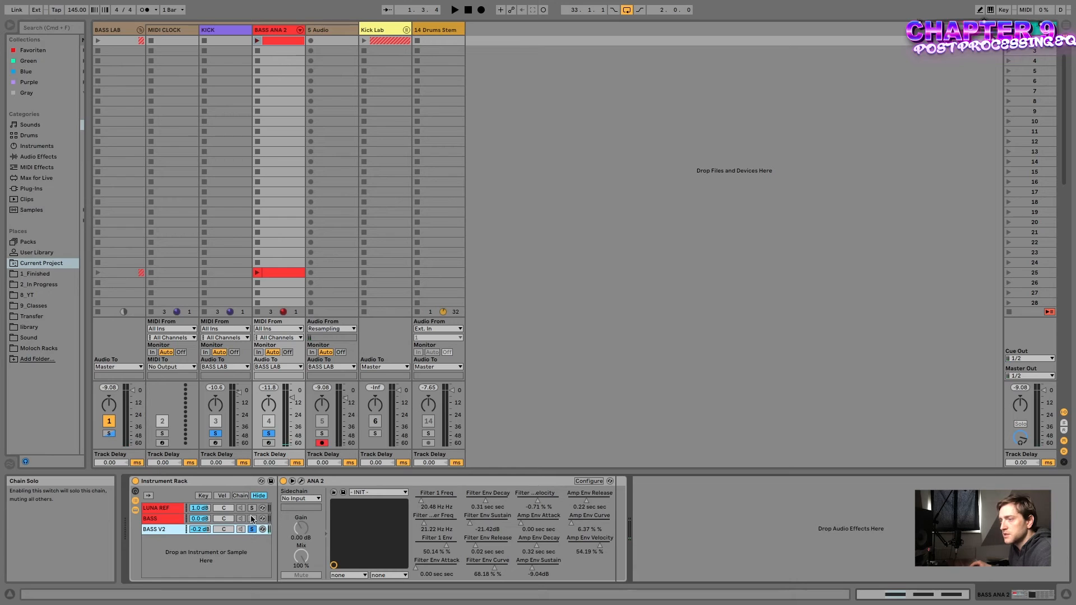
key("space")
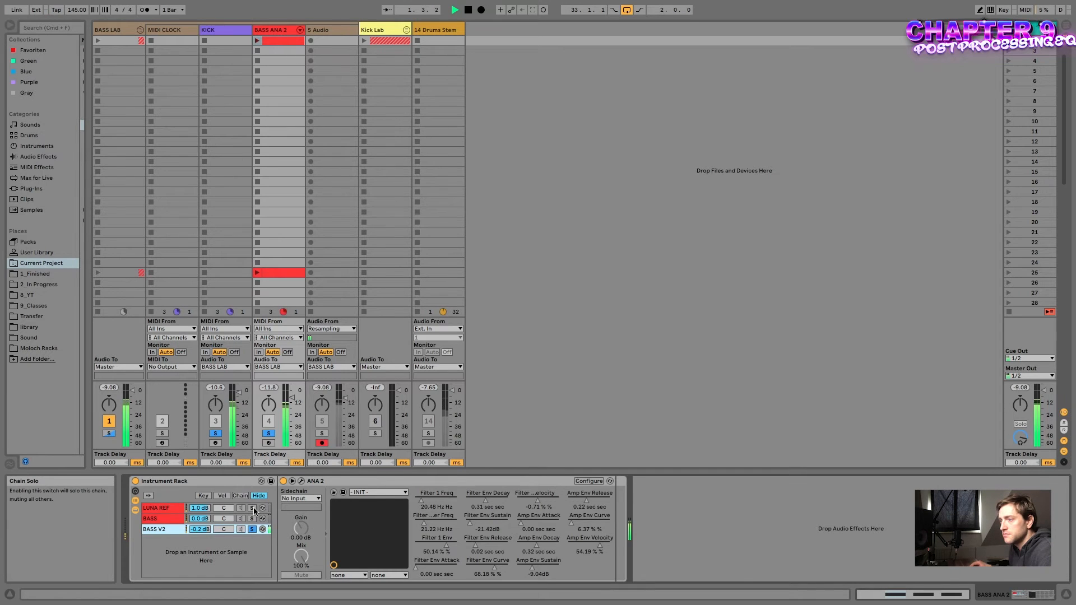
left_click(252, 507)
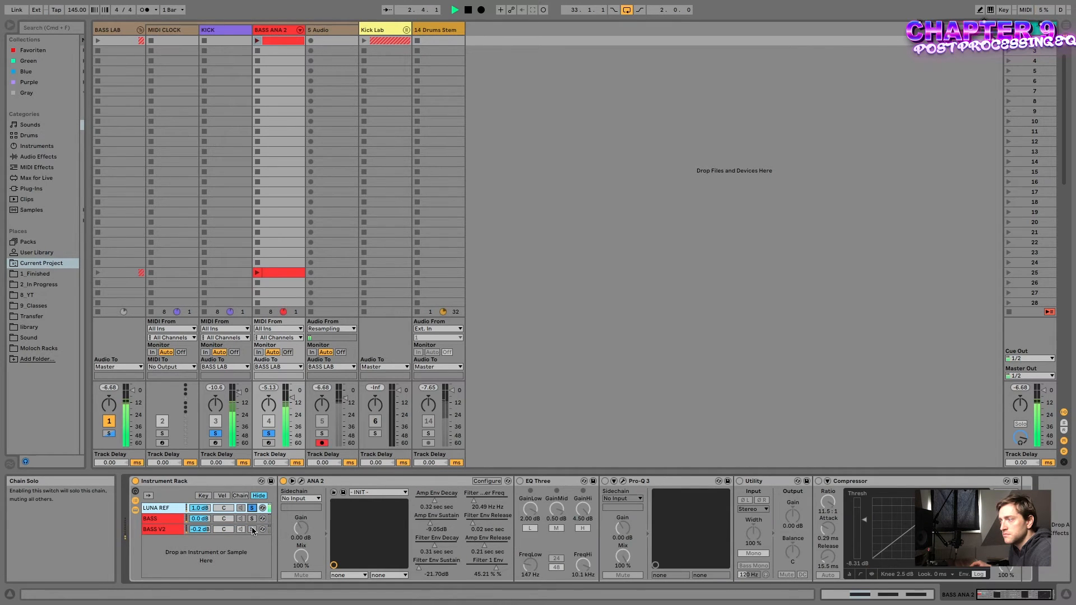
left_click(171, 531)
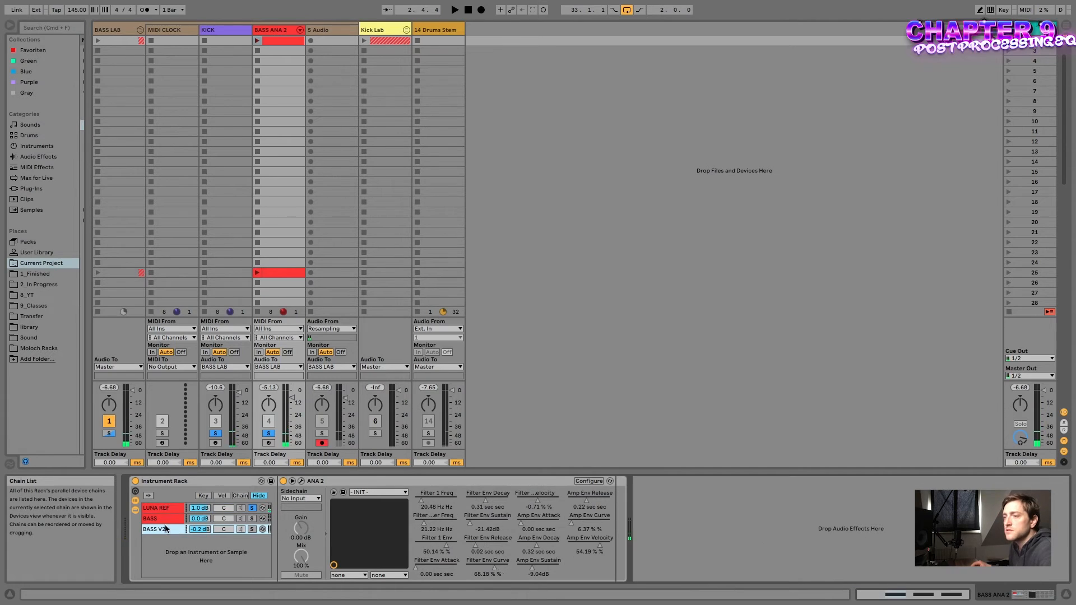
Copy only the ANA 2 instrument from LUNA REF into a new, soloed post-processing chain in the Instrument Rack
left_click(164, 510)
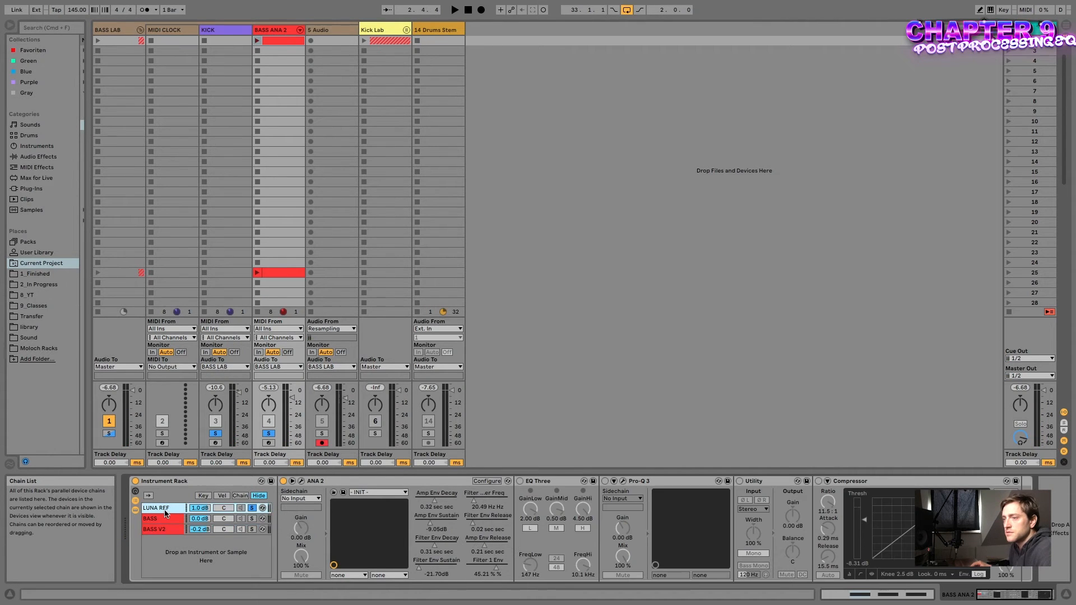
left_click(323, 483)
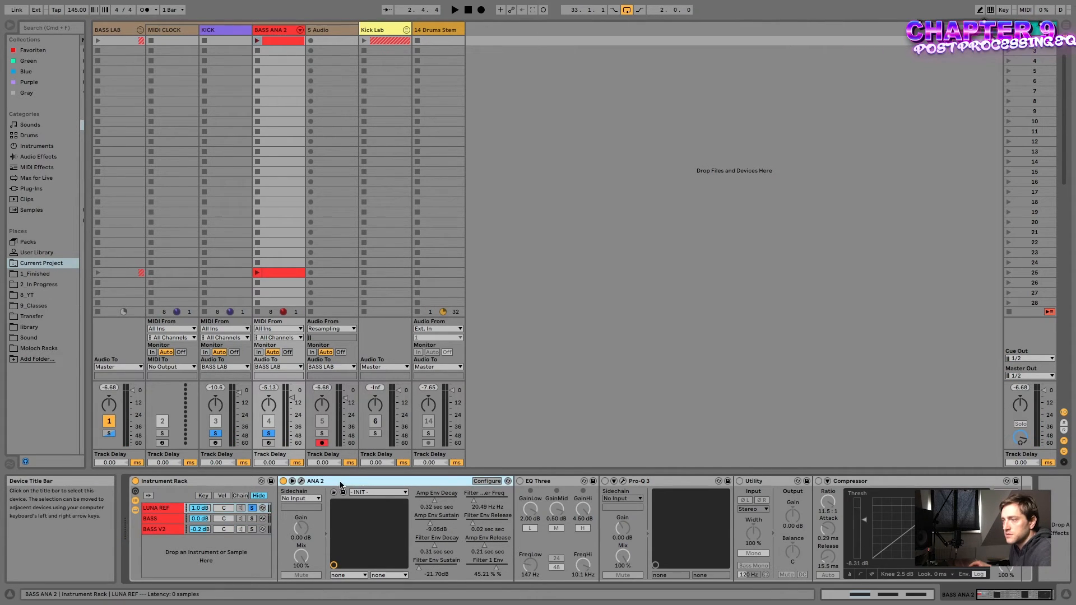
left_click_drag(344, 484, 182, 566)
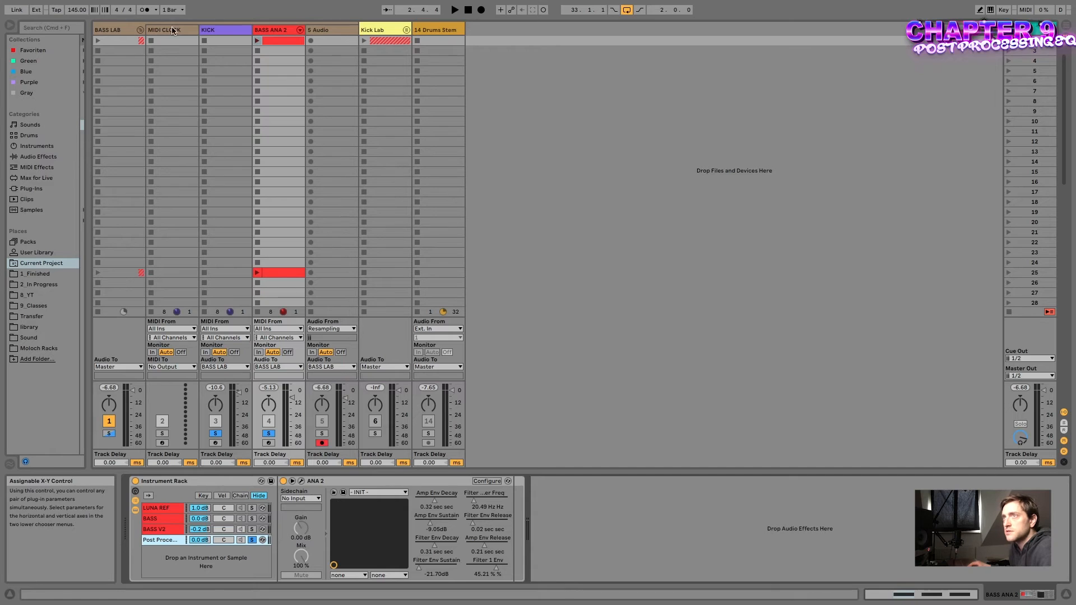
Search the audio effects for "eq 3" and add EQ Three after ANA 2 in the post-processing chain
left_click(71, 28)
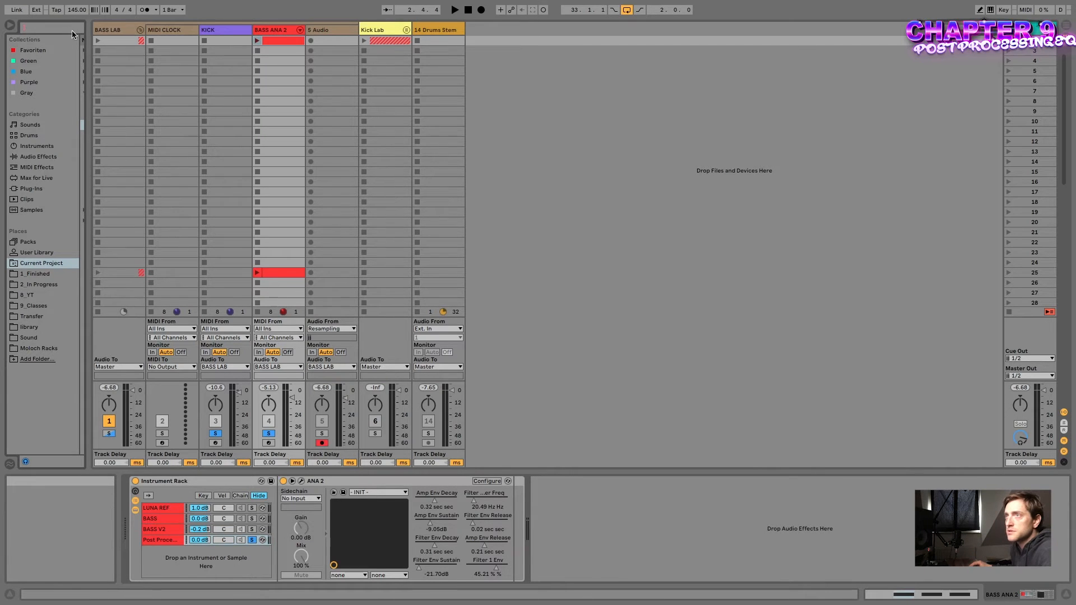
left_click(85, 46)
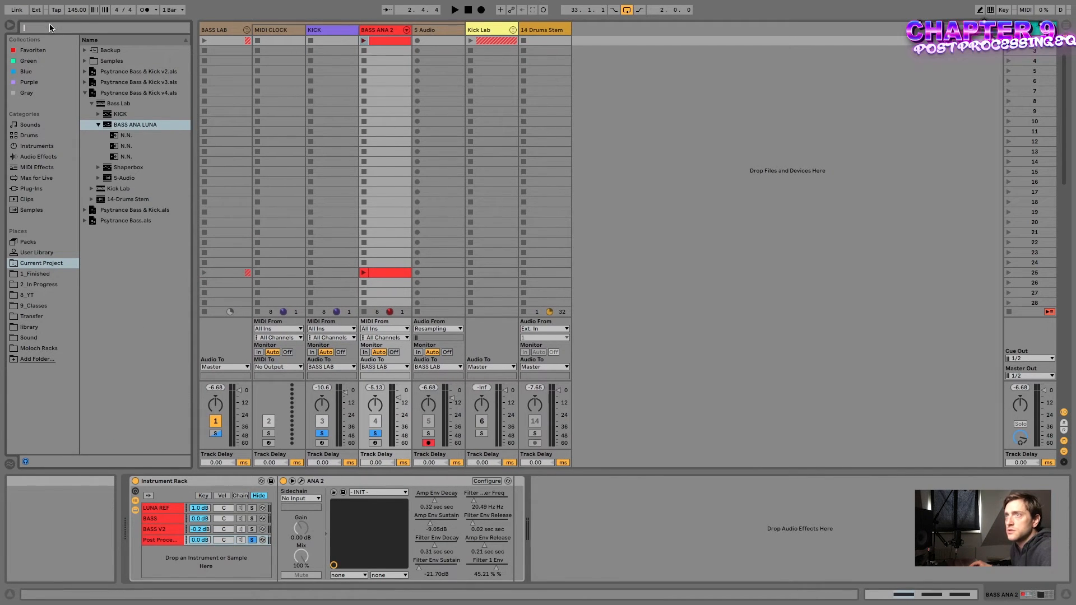
type("eq 8")
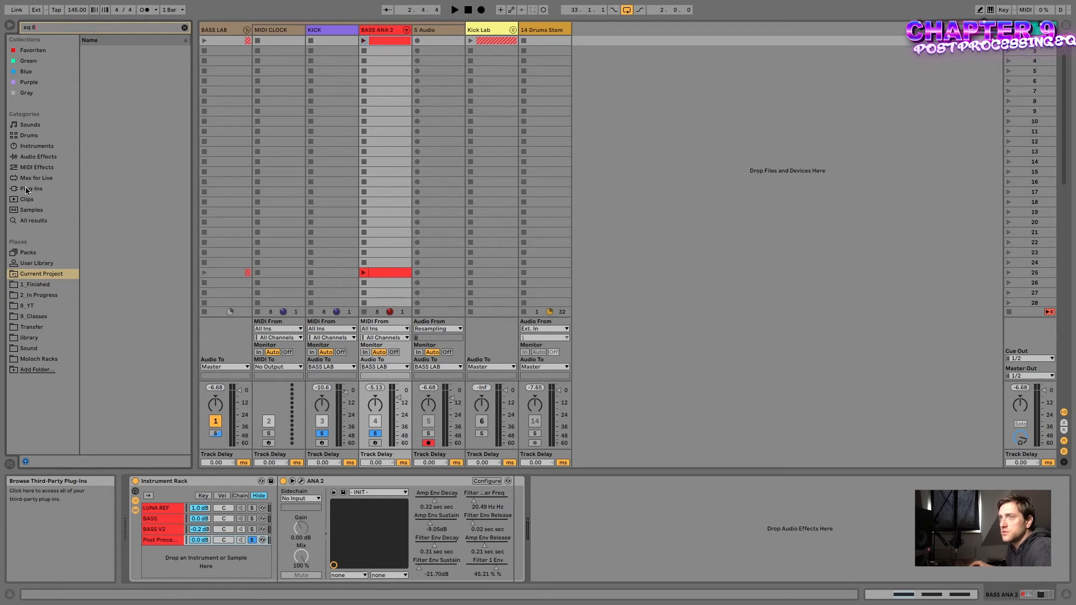
left_click(38, 158)
left_click(53, 28)
key("BackSpace")
type("3")
key("Down")
key("Return")
Search the plug-ins for "pro q" and add the VST3 version of Pro-Q 3 after EQ Three
key("ctrl+f")
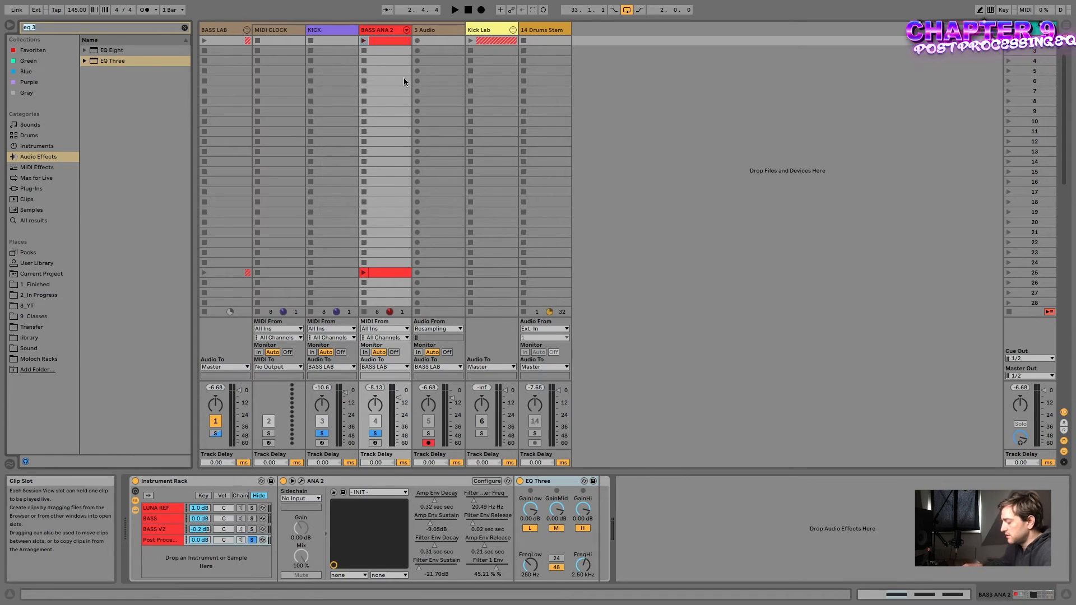
type("pro q")
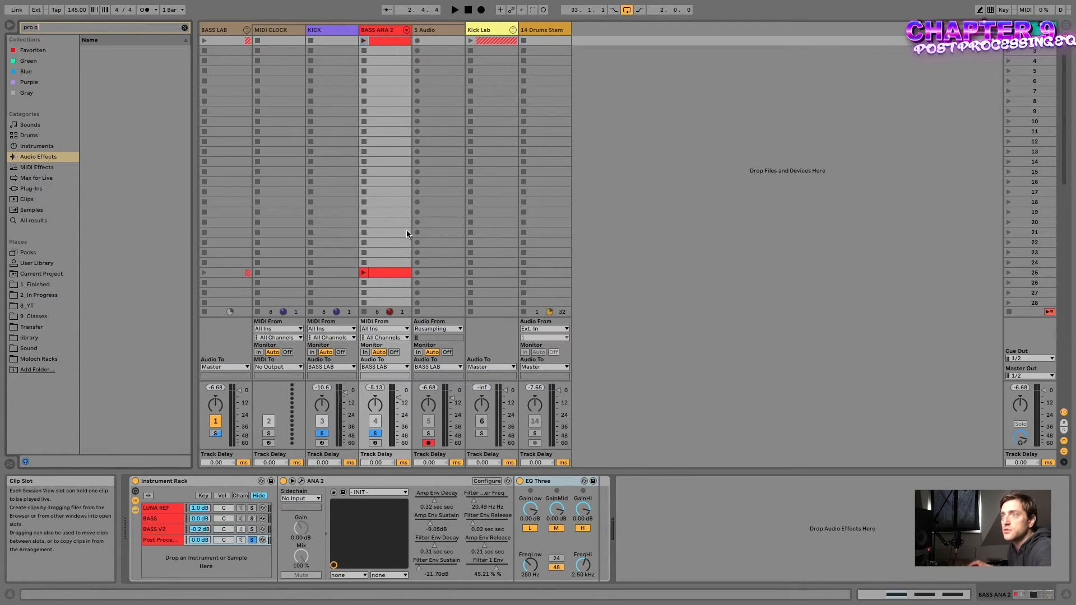
left_click(31, 189)
left_click_drag(120, 84, 590, 525)
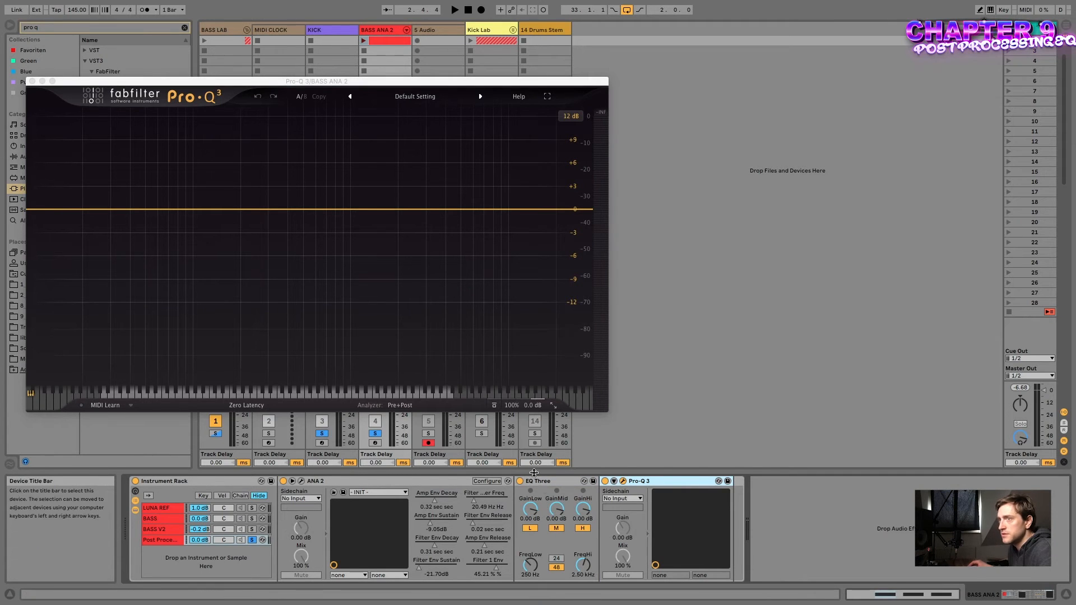
Add a low cut band at about 29.75 Hz in Pro-Q 3 and set its processing mode to Linear Phase
left_click(55, 212)
left_click_drag(53, 211, 110, 213)
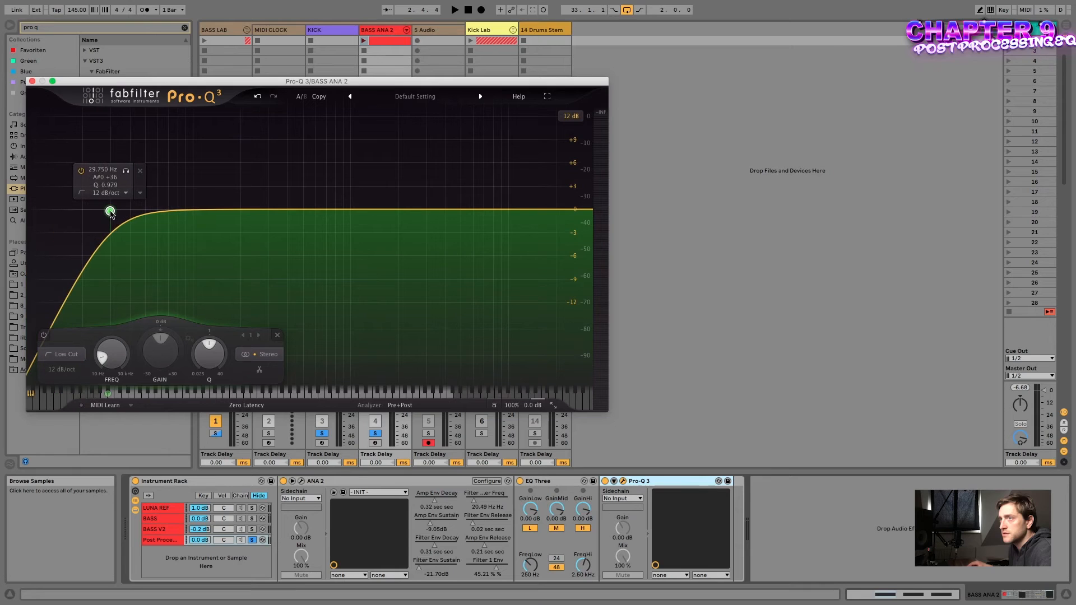
left_click(246, 405)
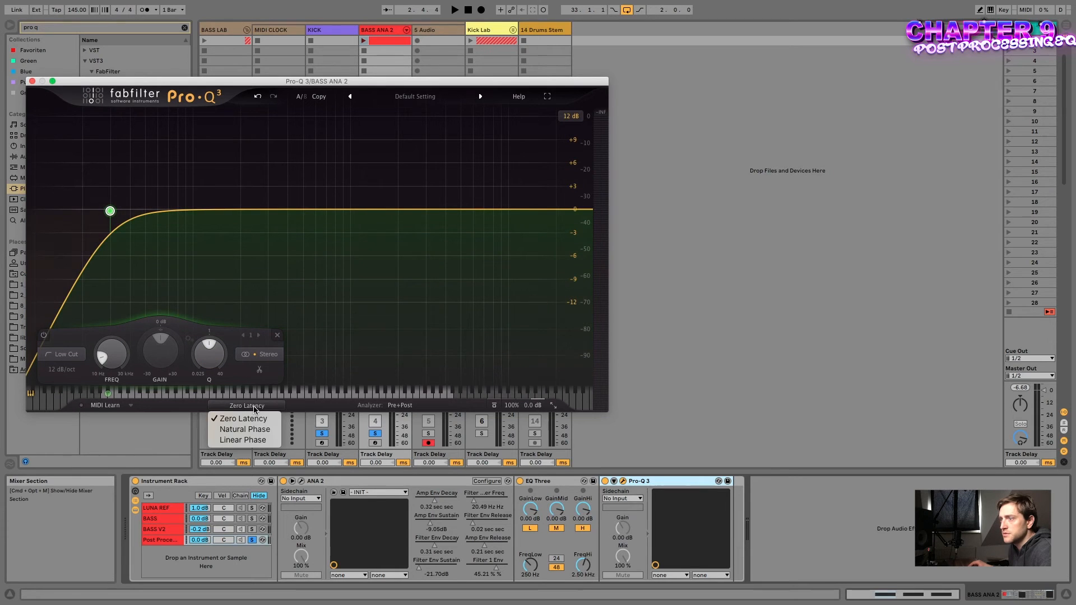
left_click(245, 440)
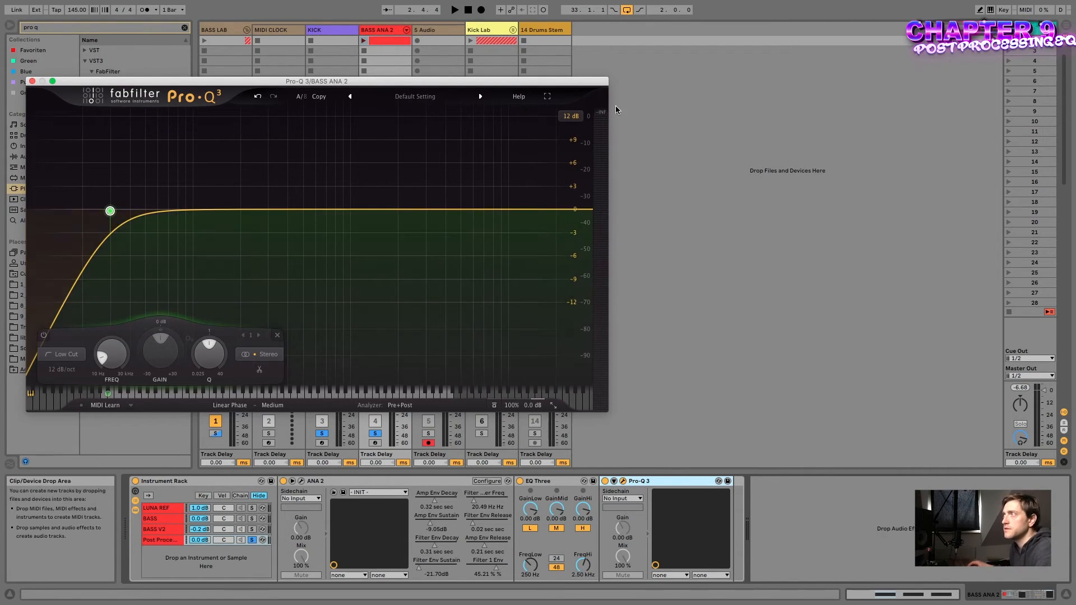
Keep the low cut's slope at 12 dB/oct and raise its frequency to about 35.9 Hz during playback
left_click_drag(448, 81, 939, 79)
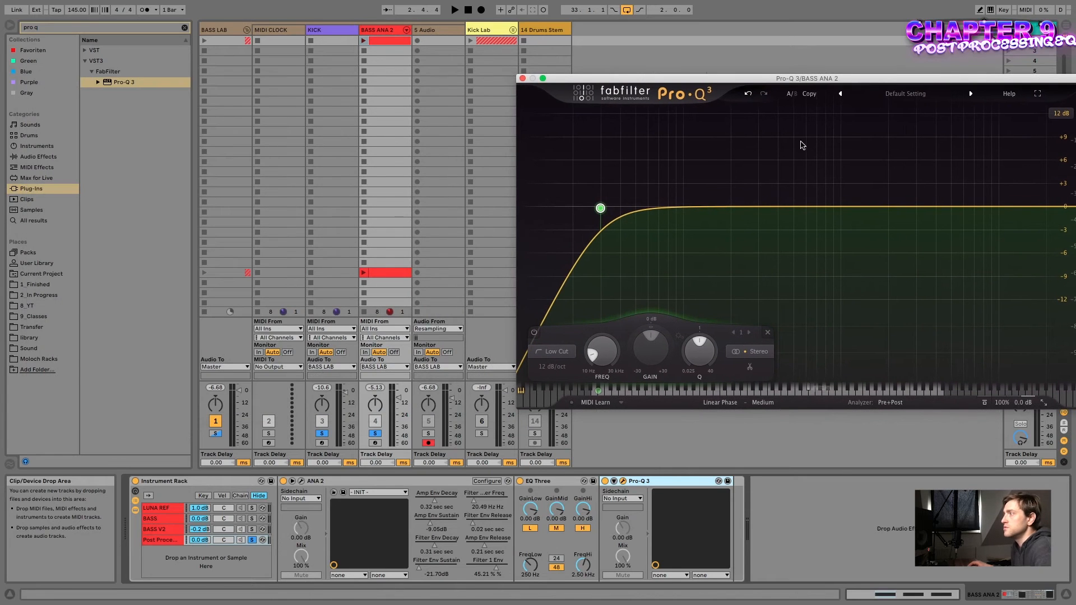
mouse_move(595, 208)
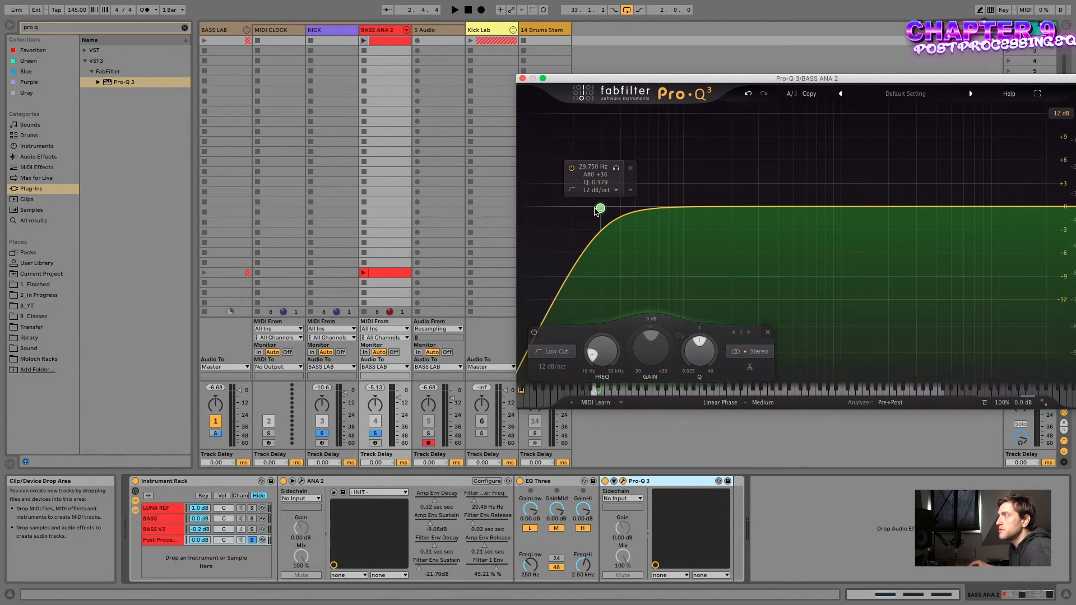
left_click(595, 192)
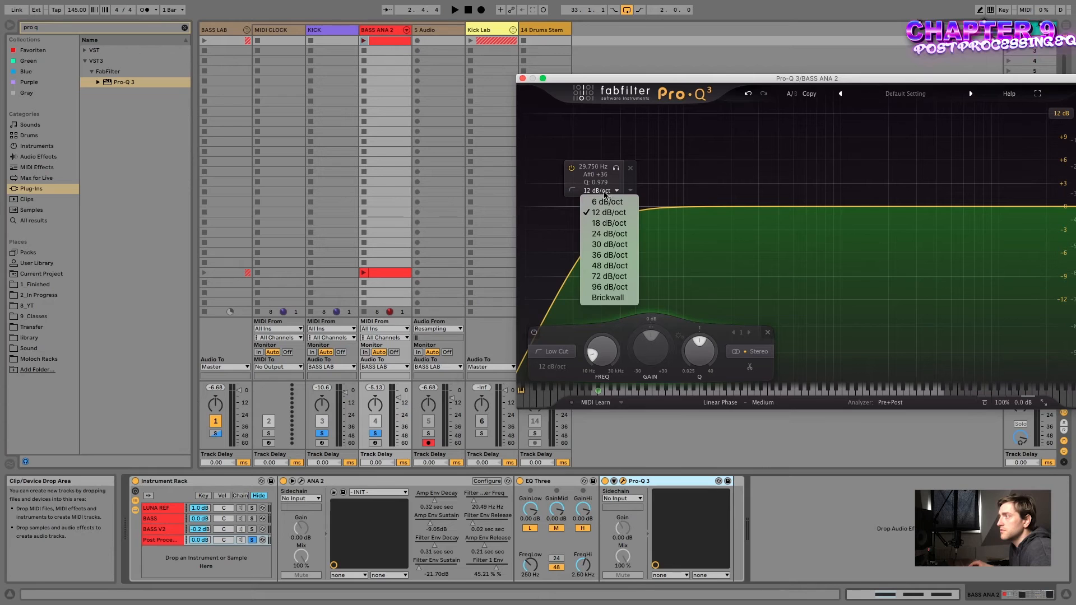
left_click(604, 212)
left_click_drag(600, 208, 612, 209)
key("space")
left_click_drag(612, 209, 614, 209)
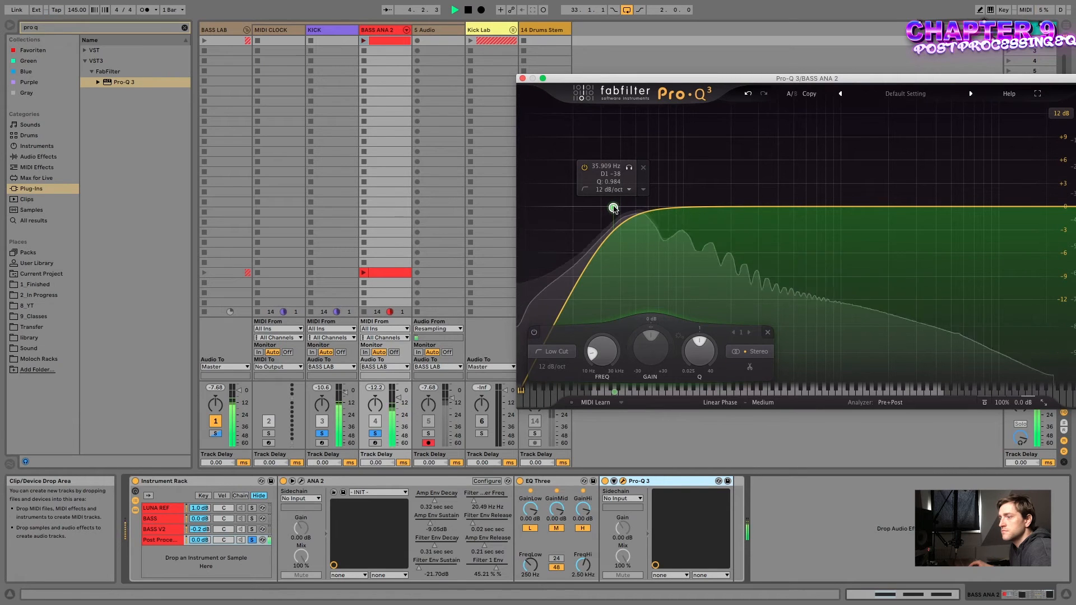
key("space")
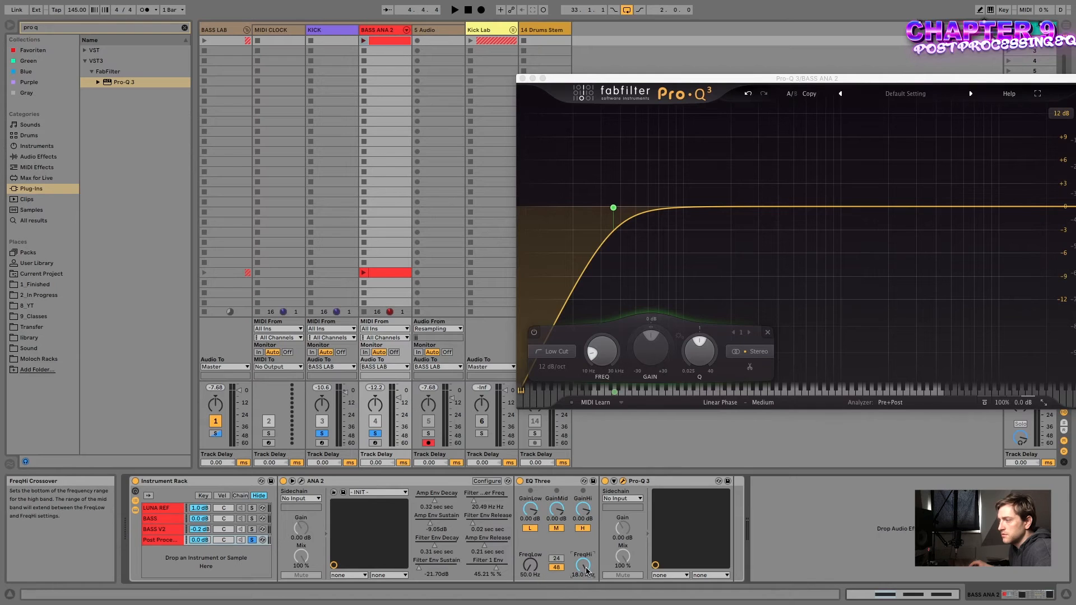
Raise EQ Three's FreqLow crossover to 152 Hz during playback in the post-processing chain
left_click(542, 563)
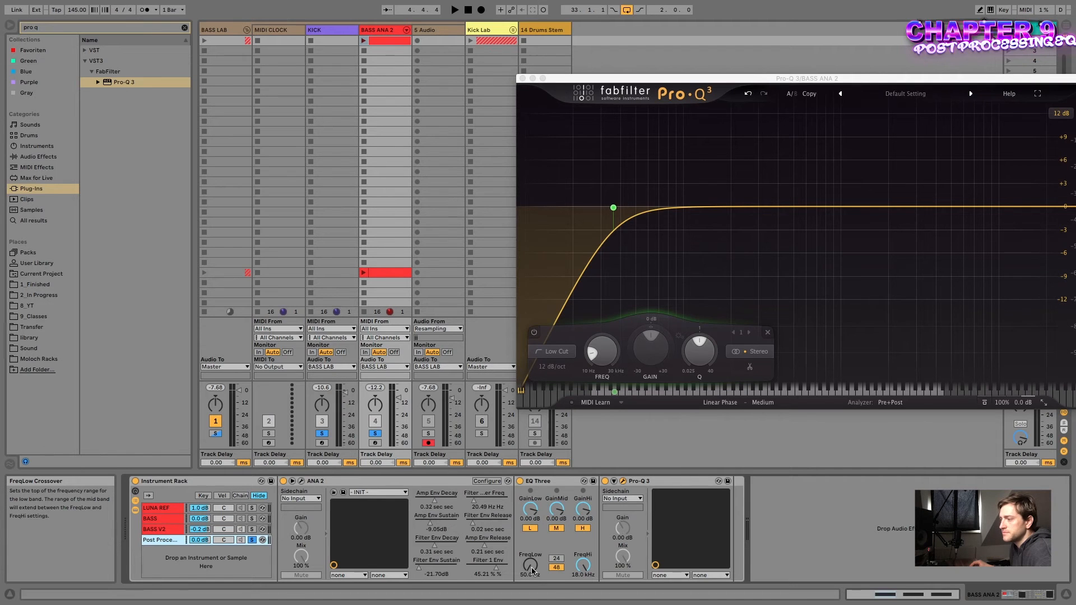
key("space")
mouse_move(532, 571)
left_mouse_down()
mouse_move(533, 555)
mouse_move(532, 569)
left_mouse_up()
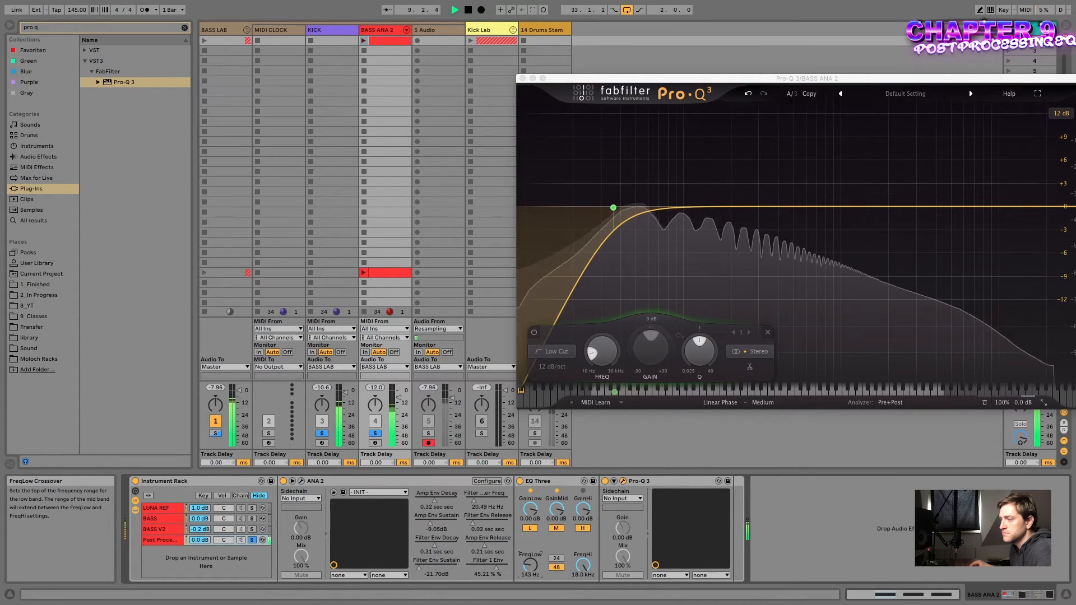
key("space")
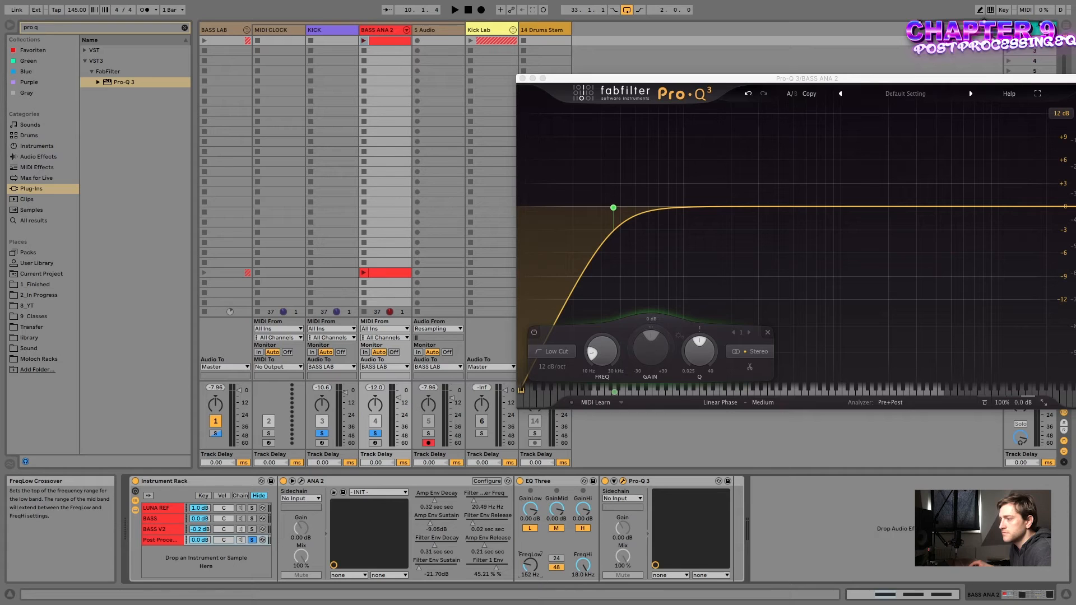
Set EQ Three's FreqLow crossover to 147 Hz and its FreqHi crossover to 10.2 kHz during playback
key("space")
left_click_drag(534, 569, 533, 571)
key("space")
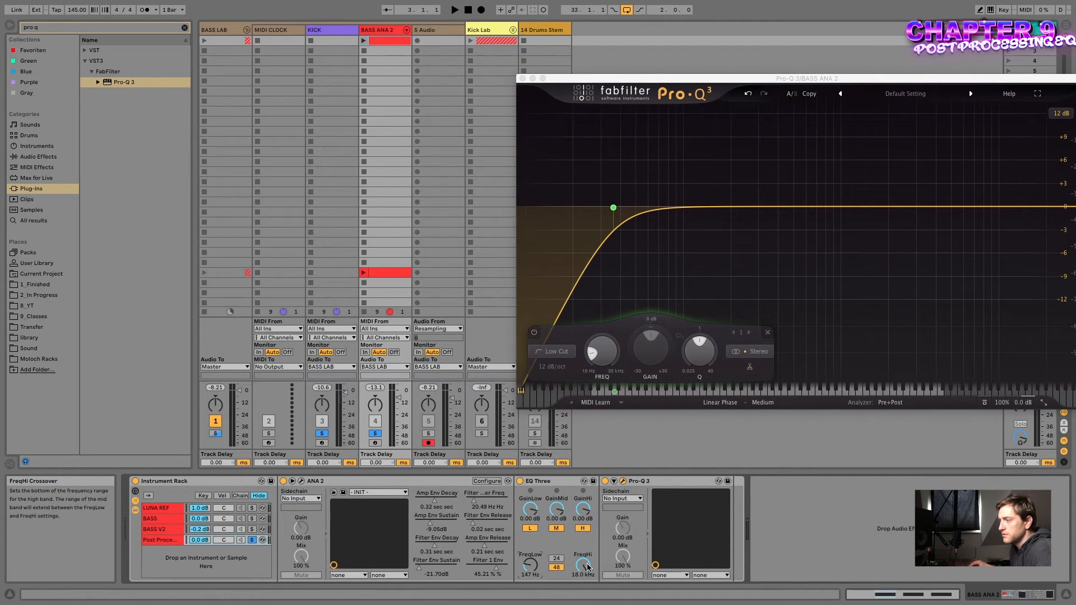
key("space")
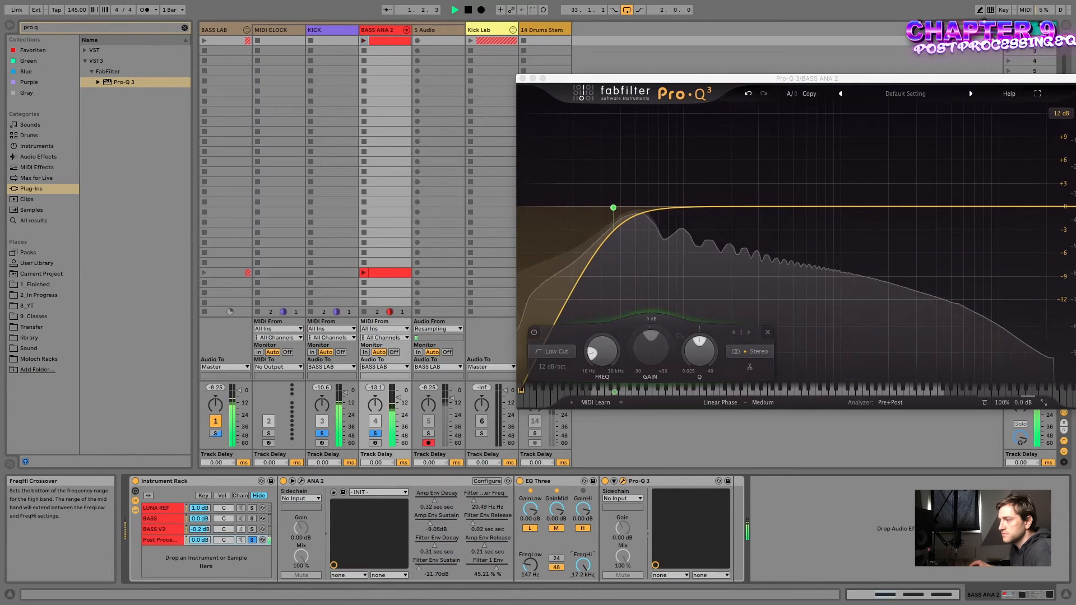
mouse_move(587, 568)
left_mouse_down()
mouse_move(587, 591)
mouse_move(587, 578)
left_mouse_up()
key("space")
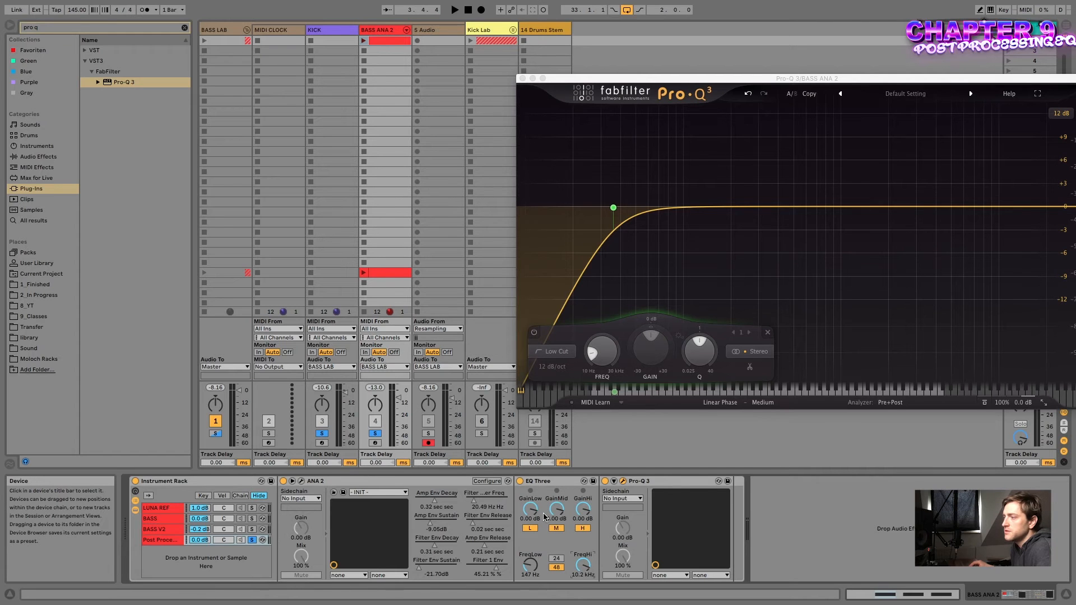
Raise EQ Three's GainLow to 2.03 dB while playing the bass
key("space")
left_click_drag(530, 510, 530, 497)
key("space")
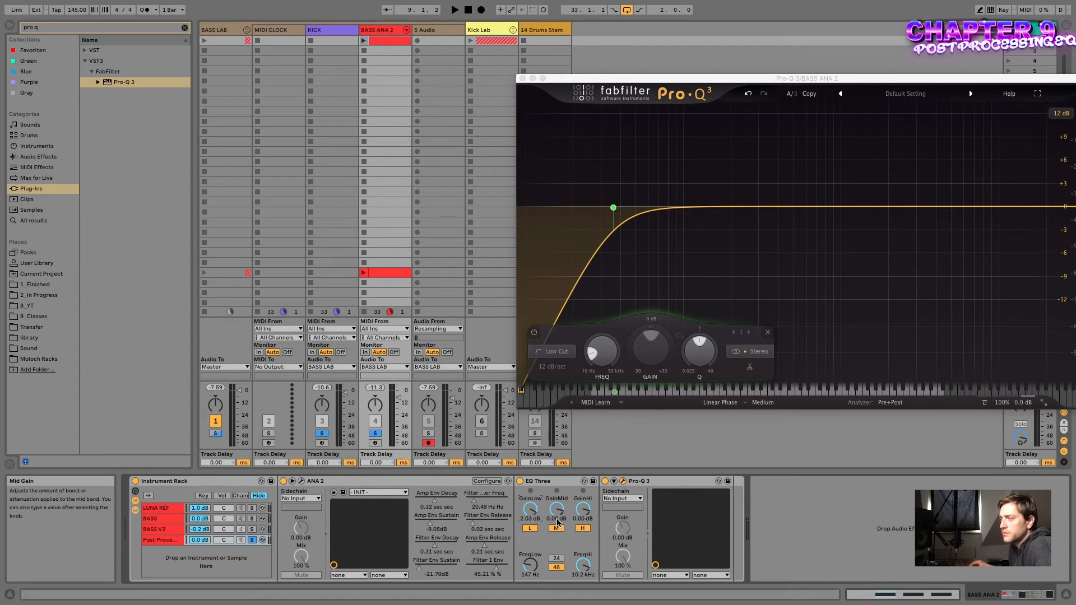
Try several EQ Three GainMid values during playback and settle on 0.70 dB
key("space")
scroll(558, 523, "down", 2)
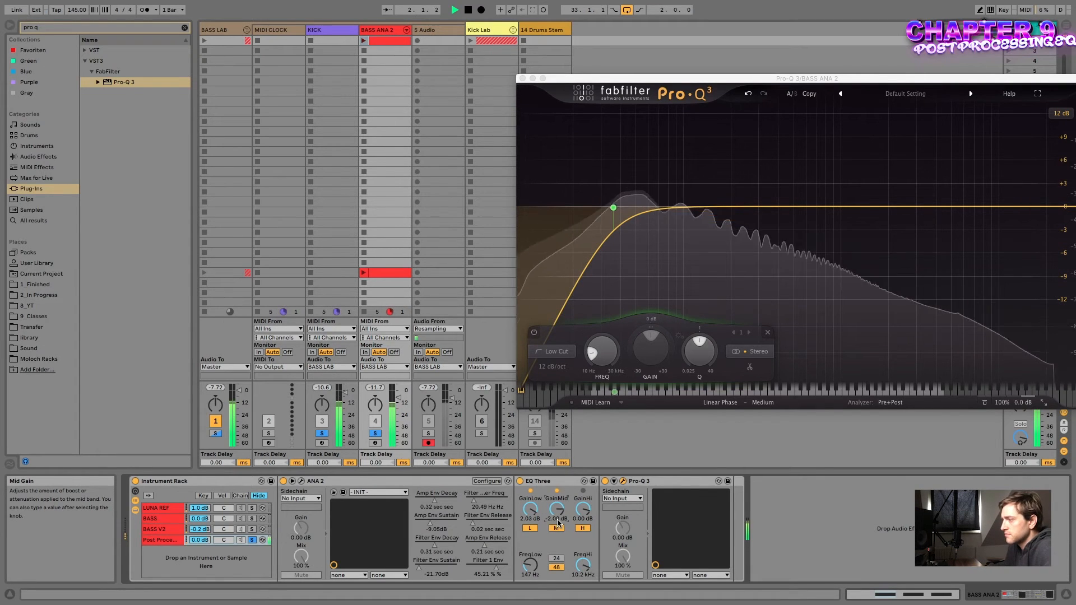
key("Return")
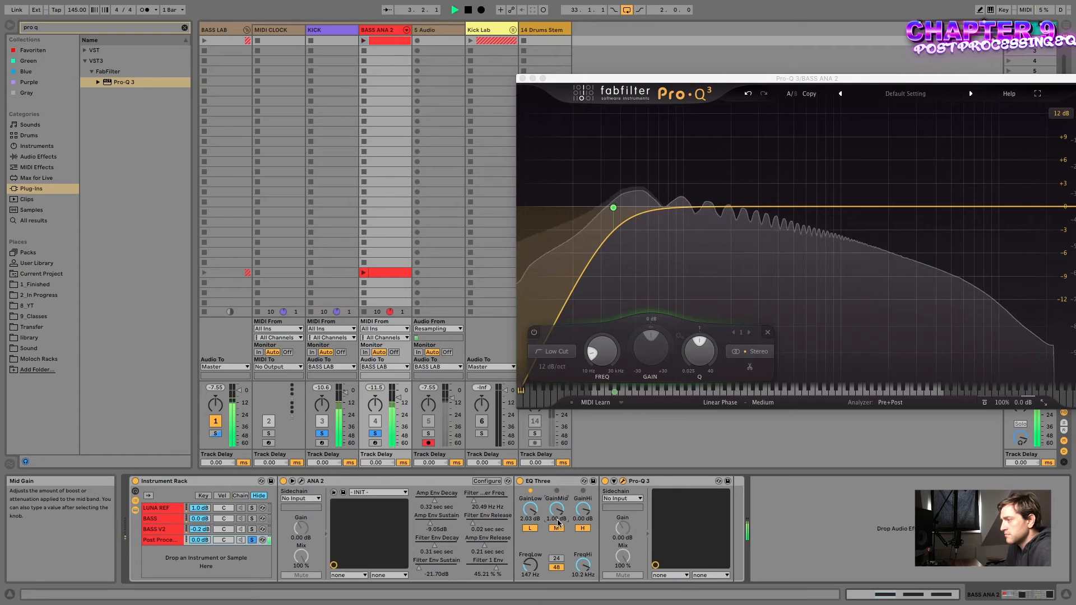
scroll(557, 523, "up", 1)
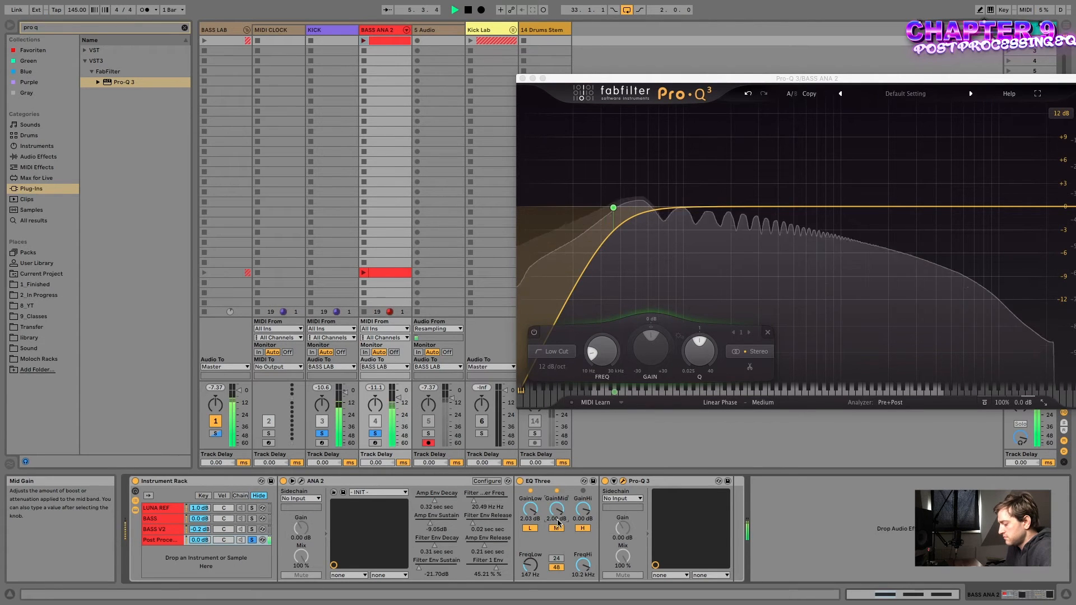
type("0")
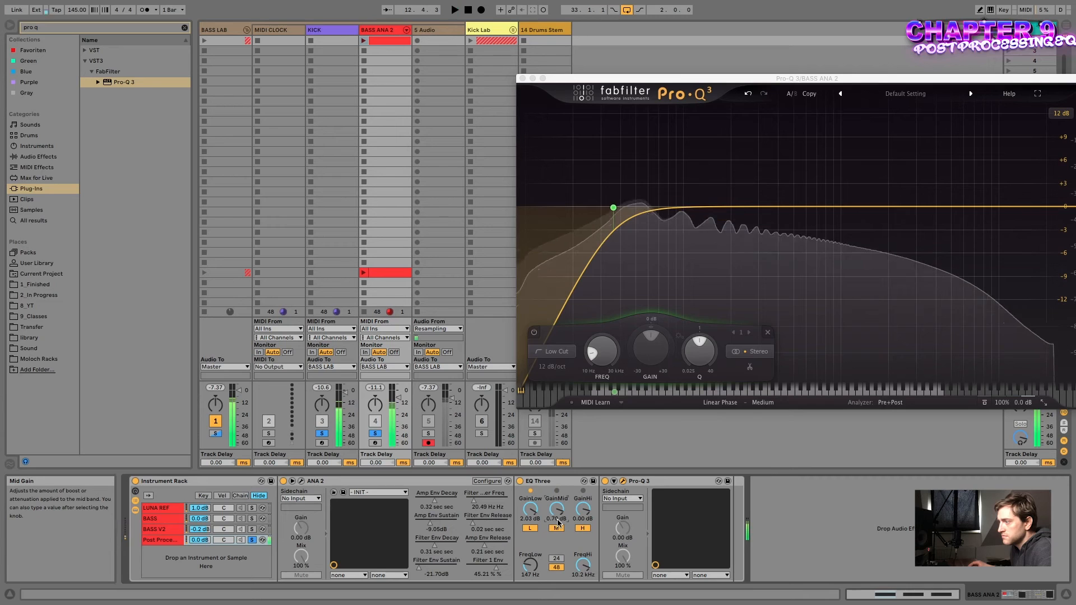
key("space")
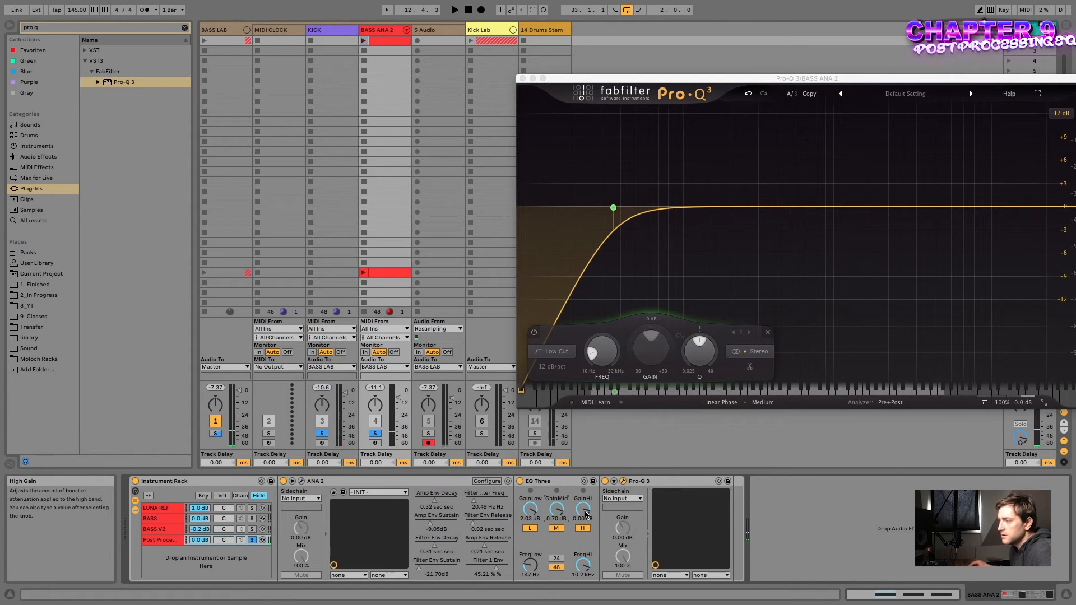
Raise EQ Three's GainHi to 6.00 dB and play the bass back with it
key("space")
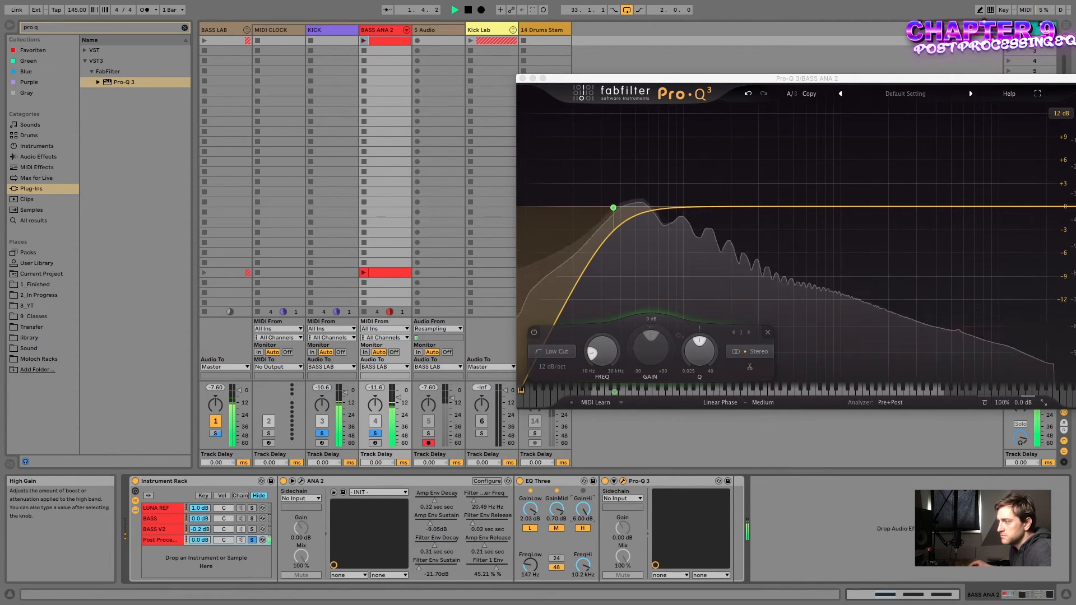
mouse_move(583, 509)
left_mouse_down()
mouse_move(583, 524)
mouse_move(583, 493)
mouse_move(586, 515)
left_mouse_up()
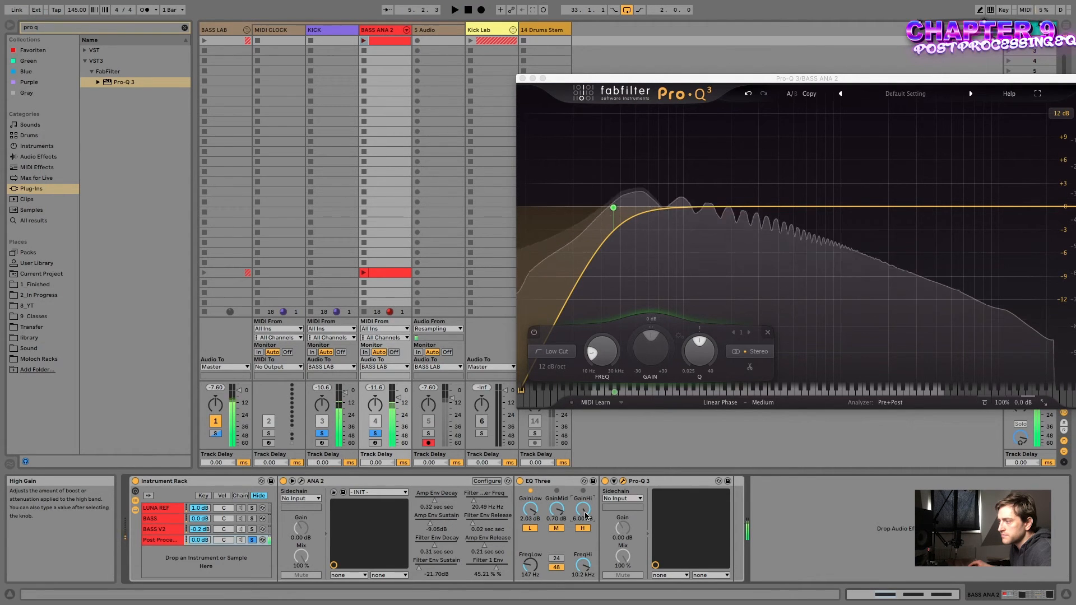
key("space")
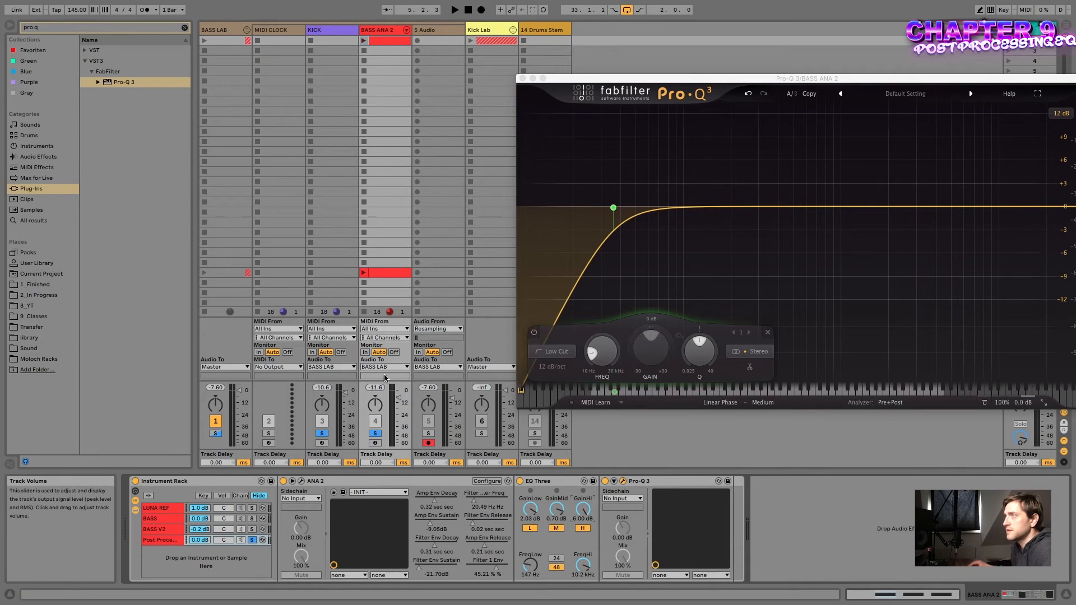
key("space")
key("space")
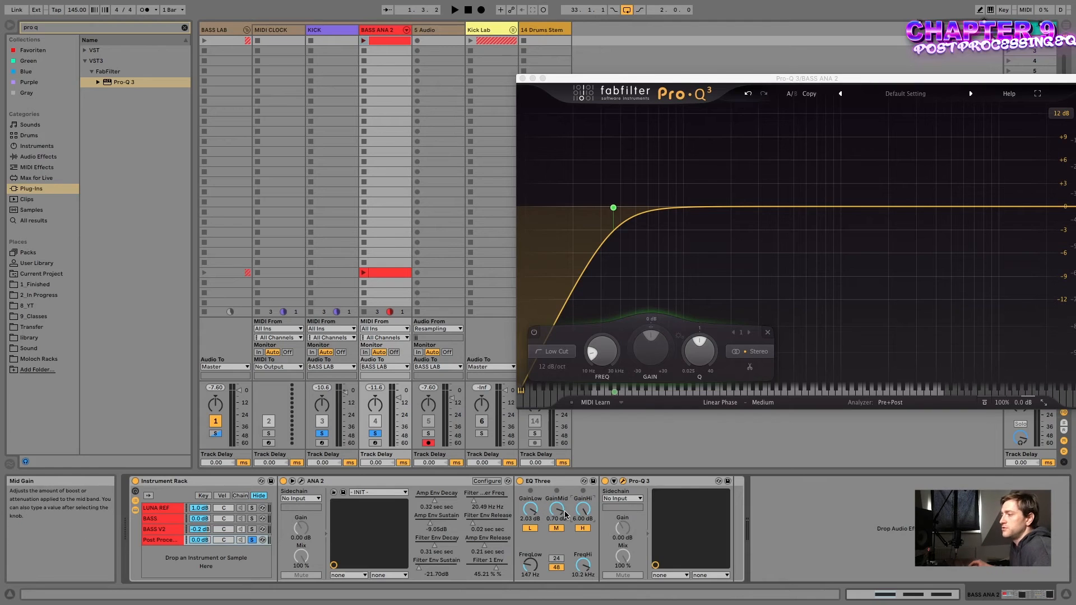
Inspect the LUNA REF chain's devices and compare it with the post-processing chain by switching solo between them during playback
left_click(159, 510)
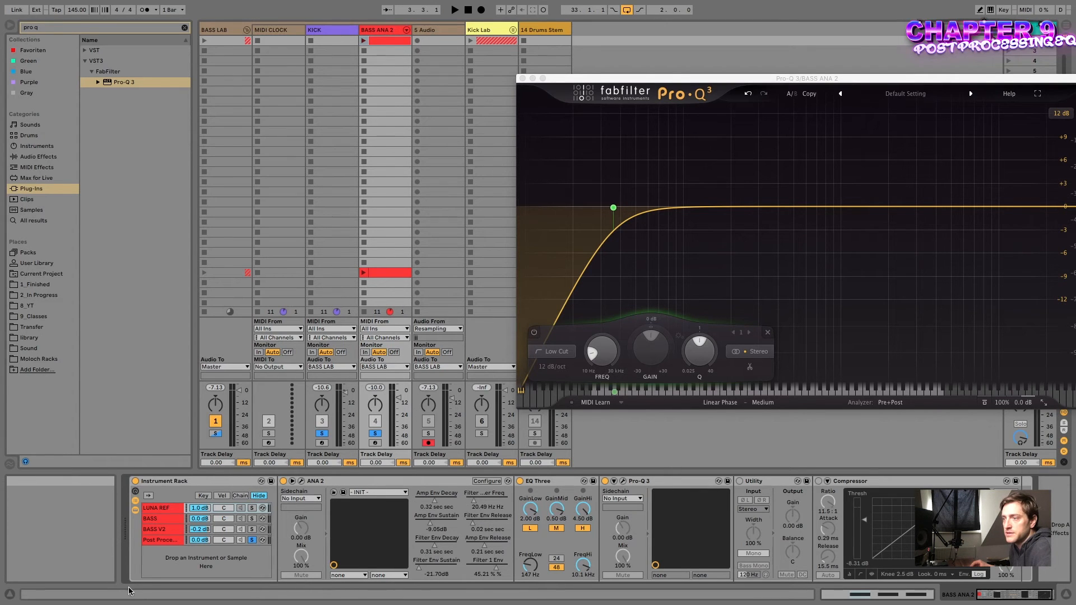
left_click(161, 543)
key("space")
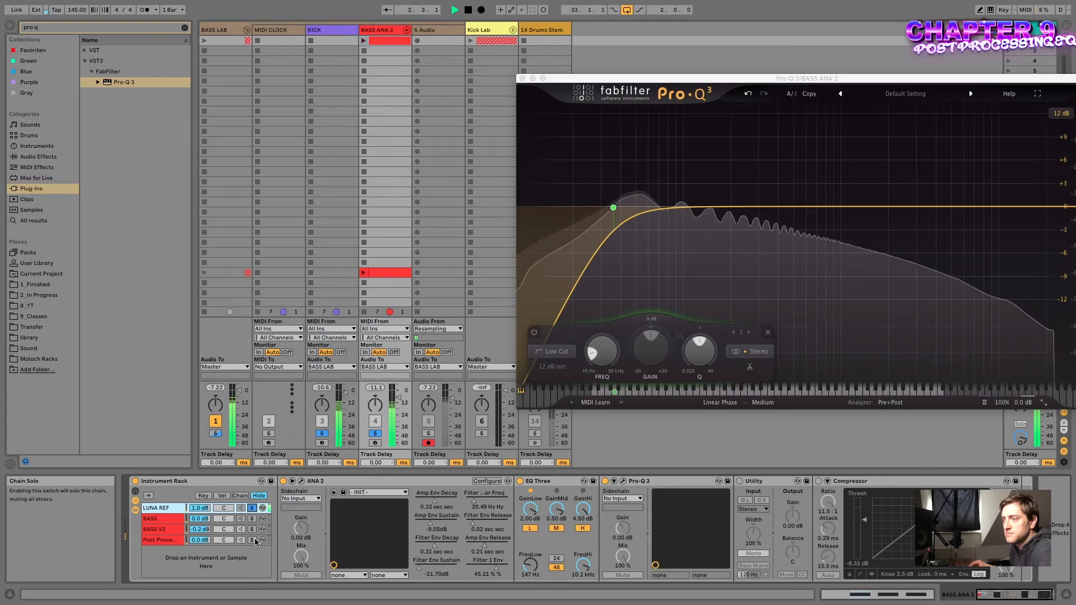
left_click(253, 508)
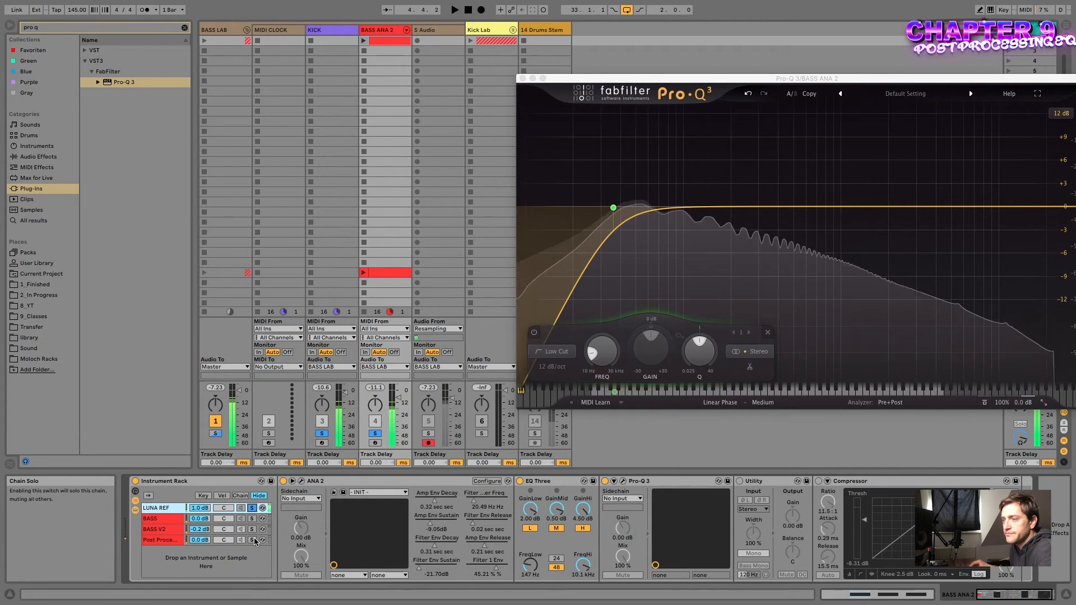
key("space")
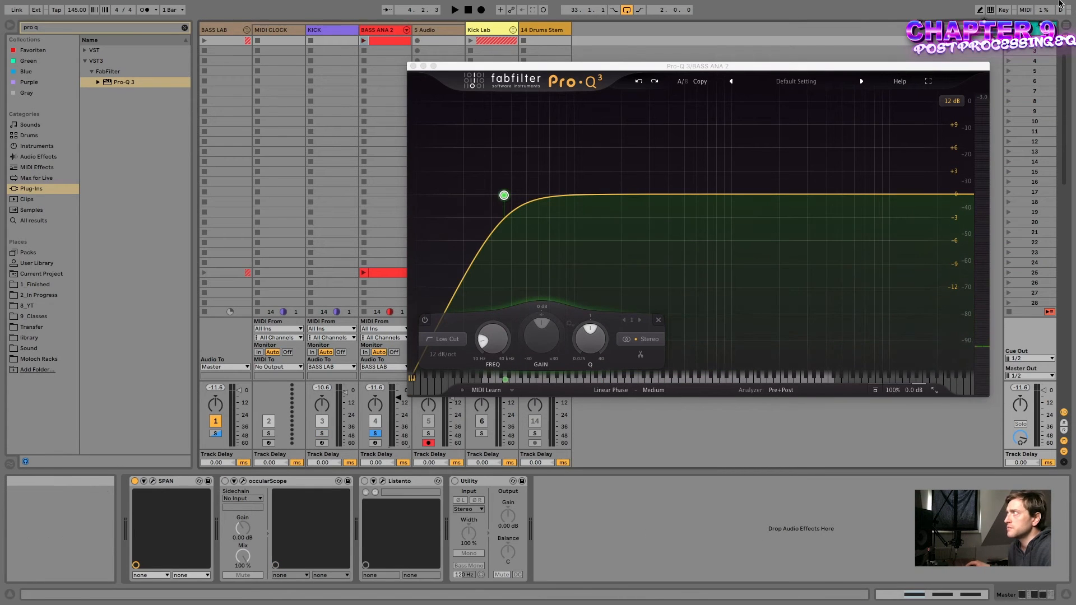
Open SPAN on the Master track, check its spectrum mode settings, and examine the bass spectrum during playback
left_click(152, 481)
left_click_drag(336, 15, 678, 204)
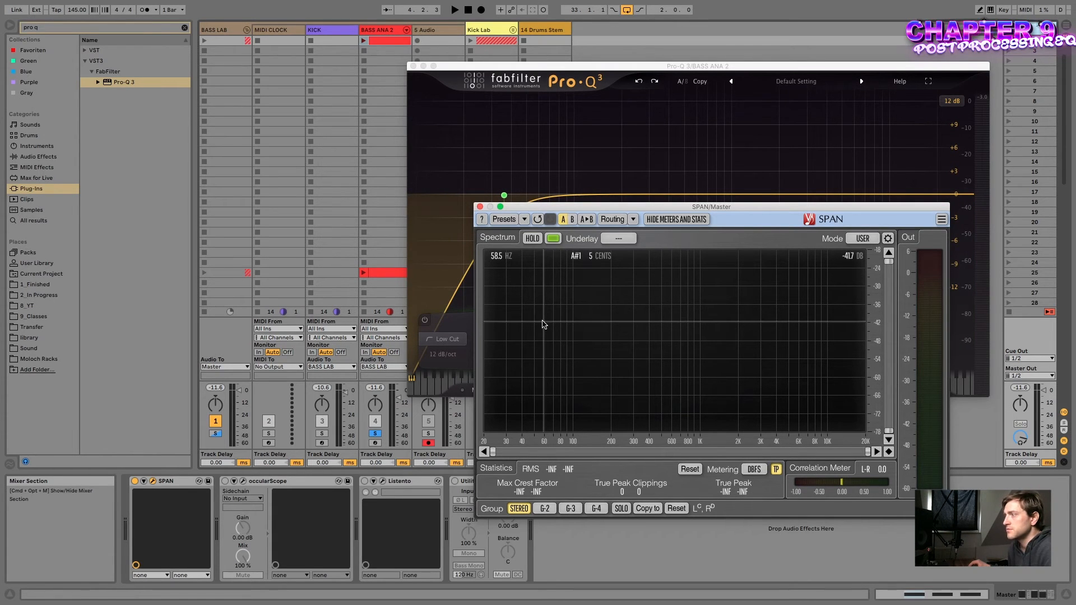
left_click(888, 238)
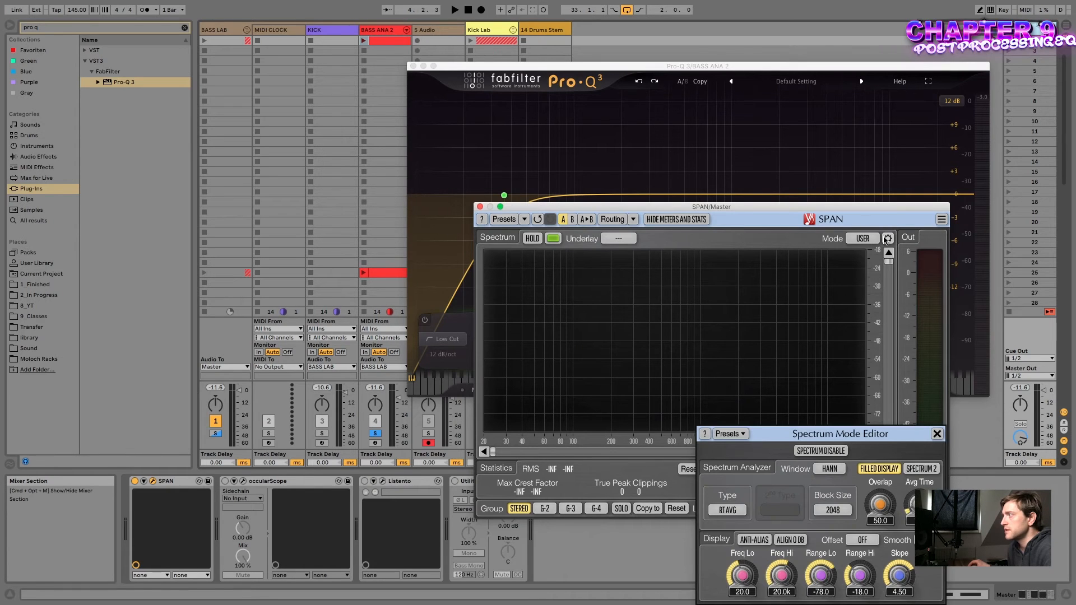
left_click_drag(887, 436, 884, 383)
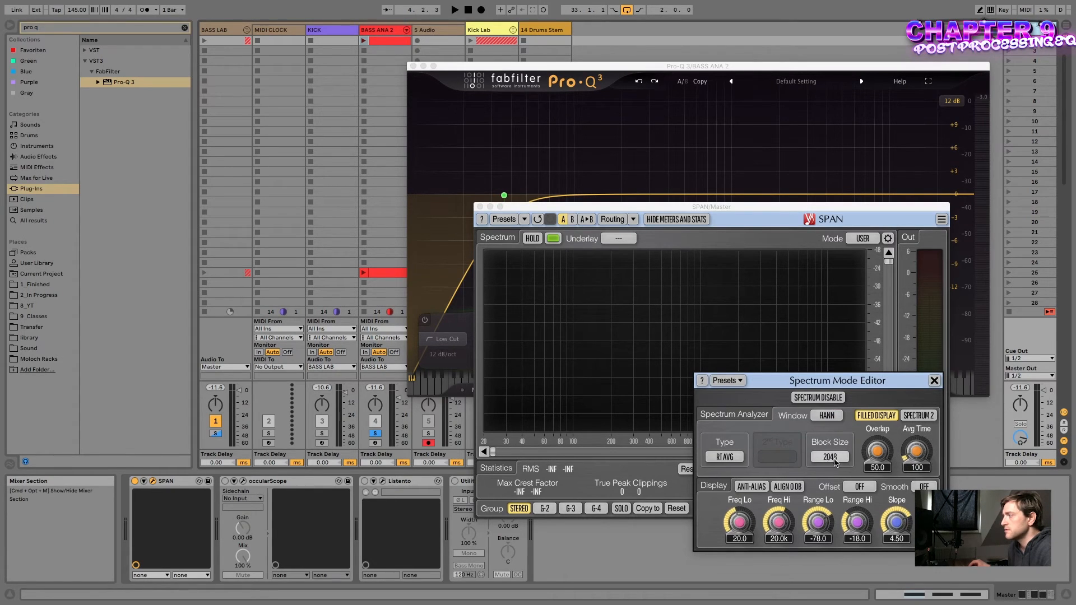
left_click(934, 381)
key("space")
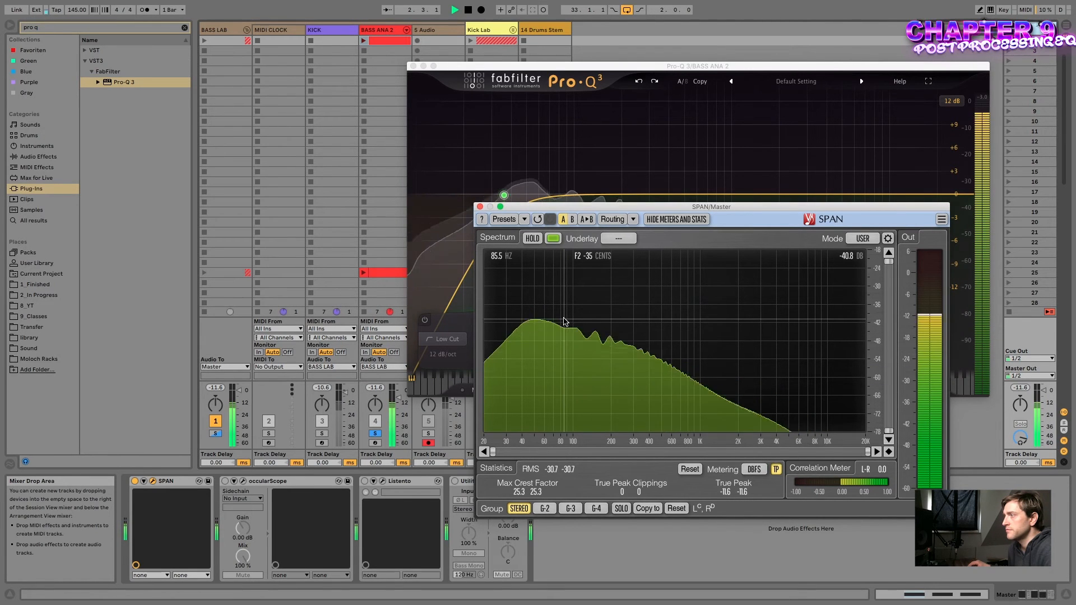
key("space")
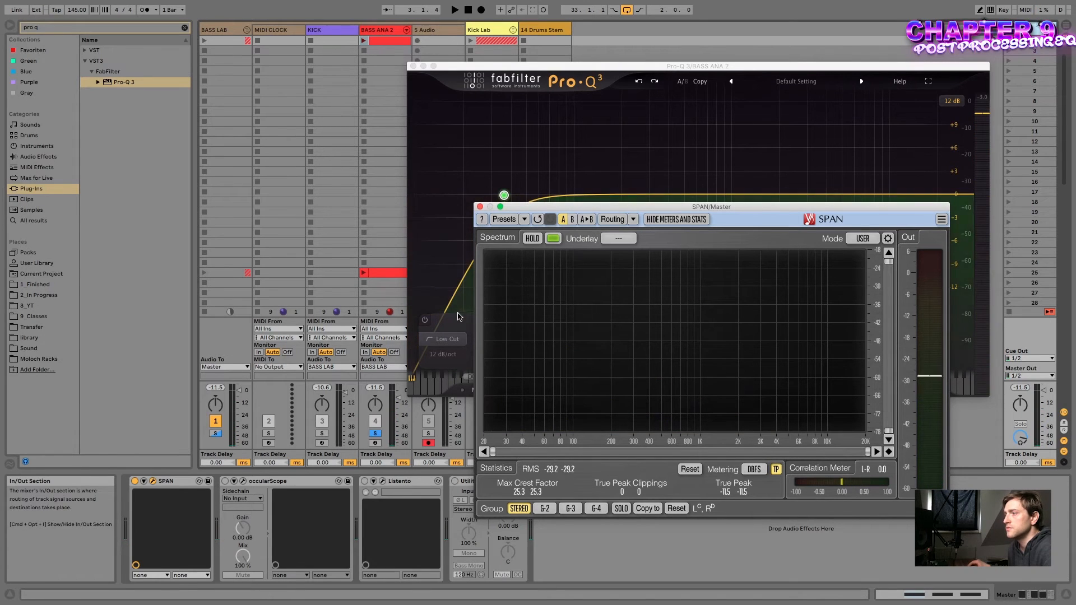
Lower the post-processing chain's volume to -0.6 dB on the BASS ANA 2 track and take the KICK track out of solo
left_click(378, 31)
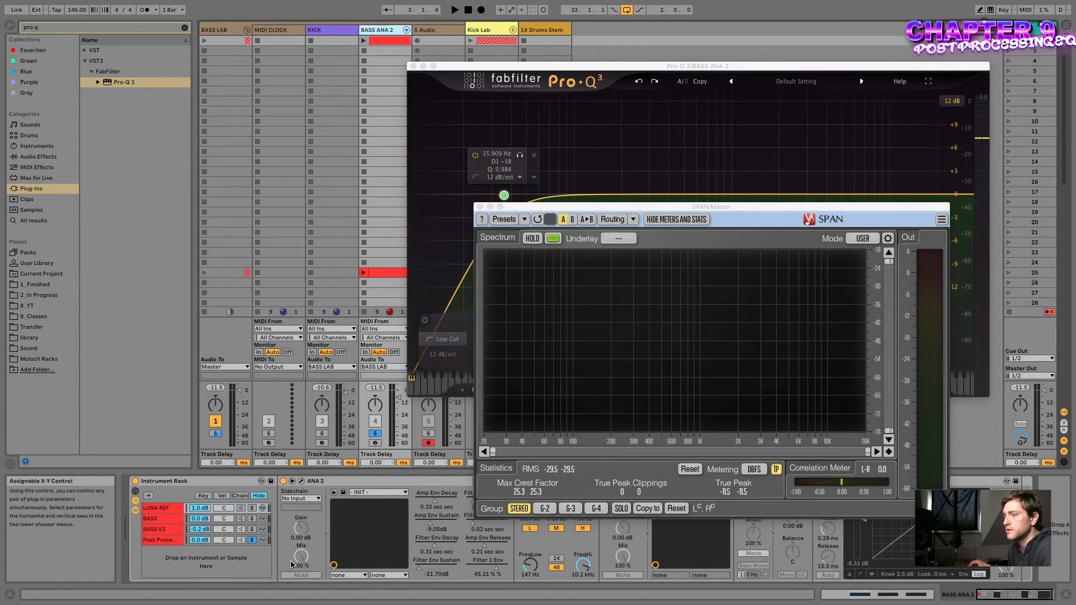
left_click_drag(200, 540, 200, 543)
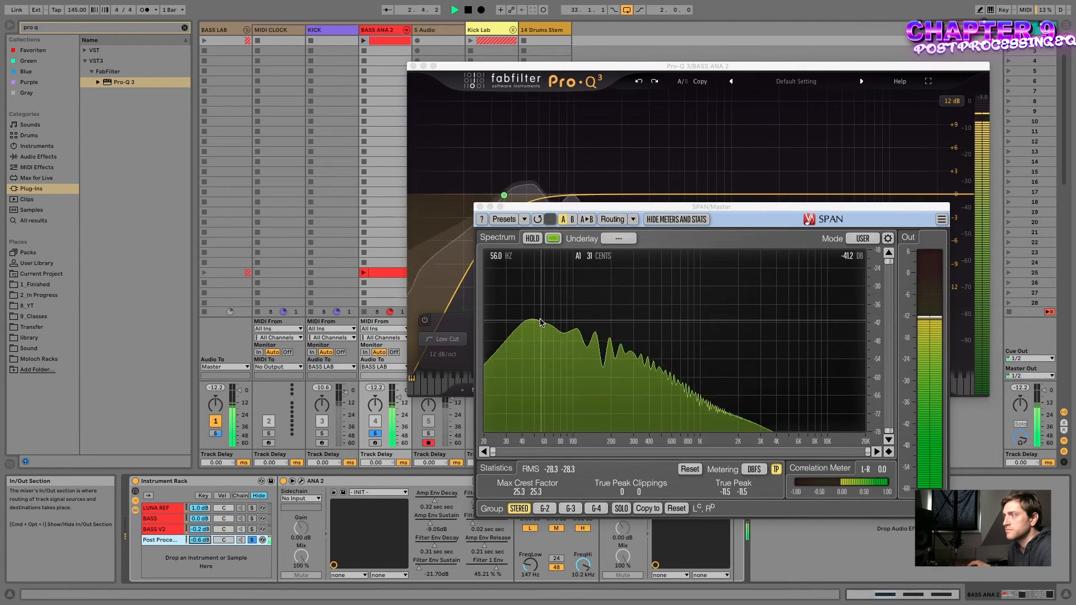
key("space")
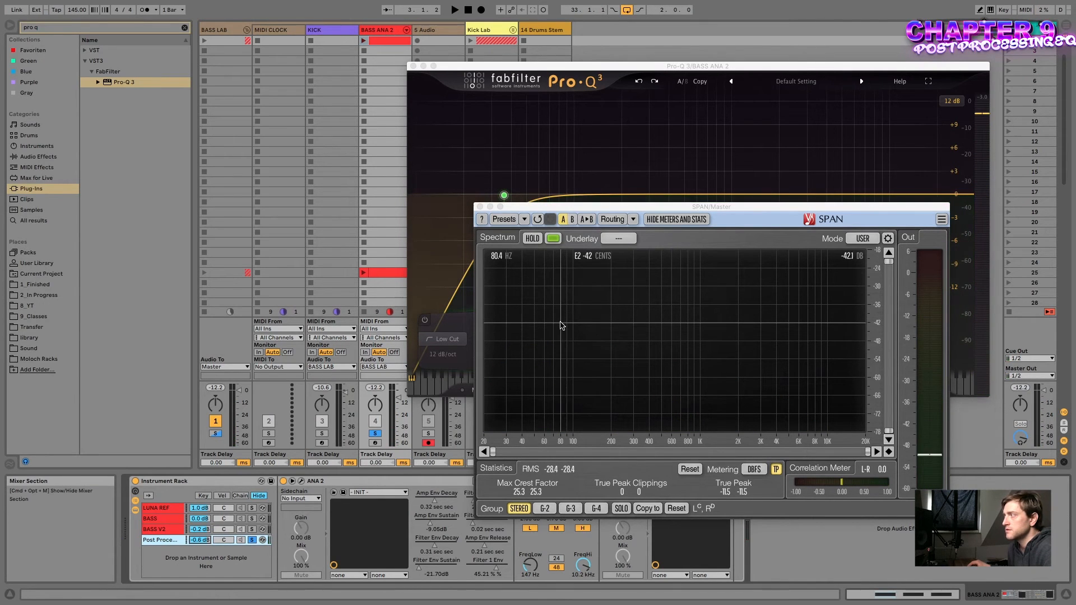
left_click(322, 434)
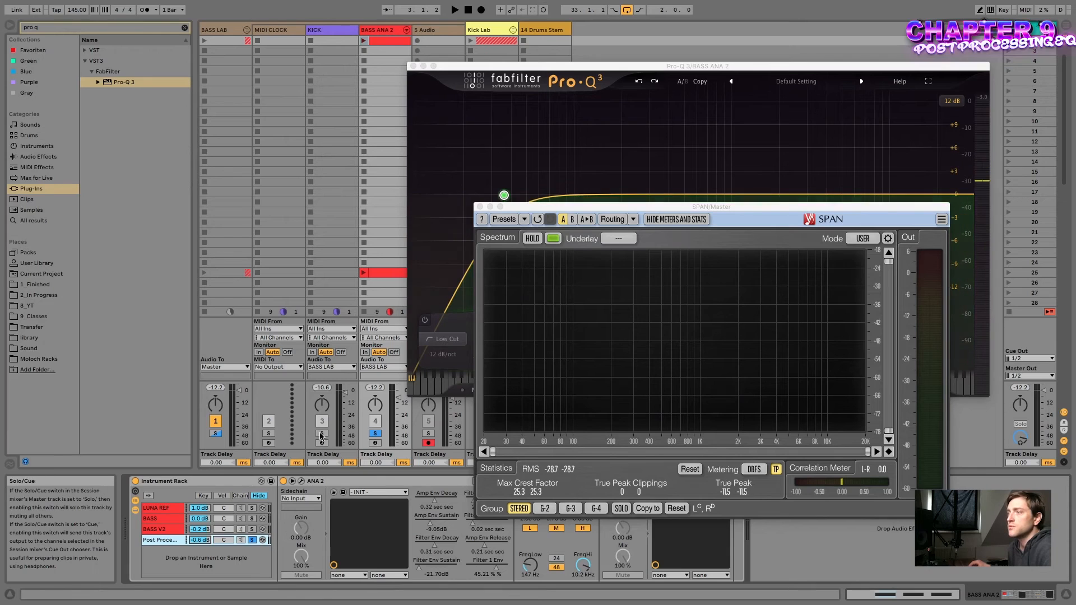
Play the bass and add three gentle low-end bell boosts in Pro-Q 3, including about +1.0 dB at 155 Hz and +1.4 dB at 289 Hz
left_click(553, 69)
key("space")
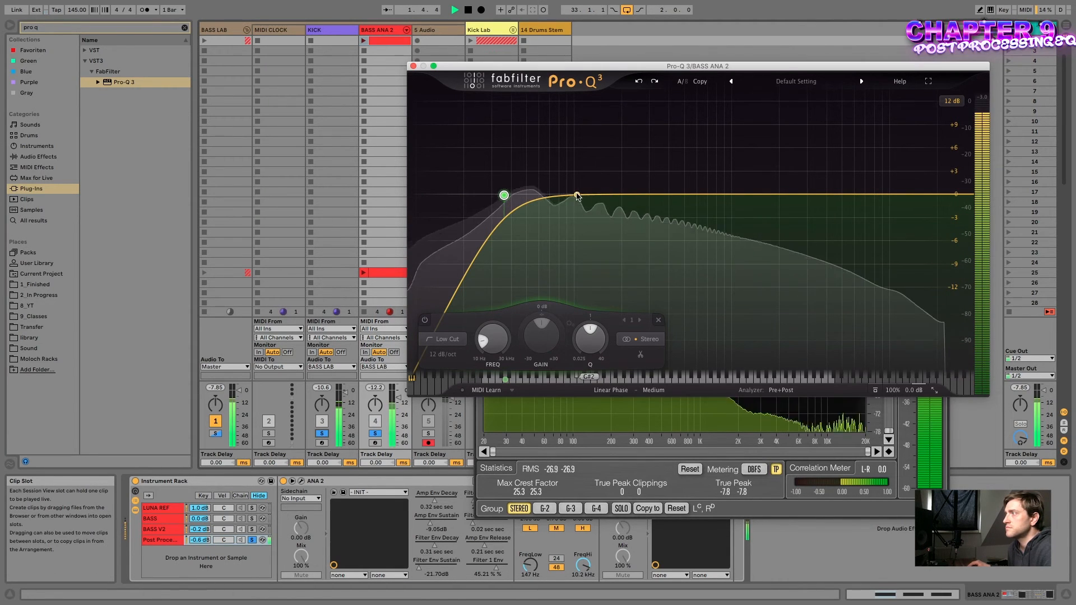
left_click_drag(573, 194, 605, 187)
scroll(604, 192, "up", 1)
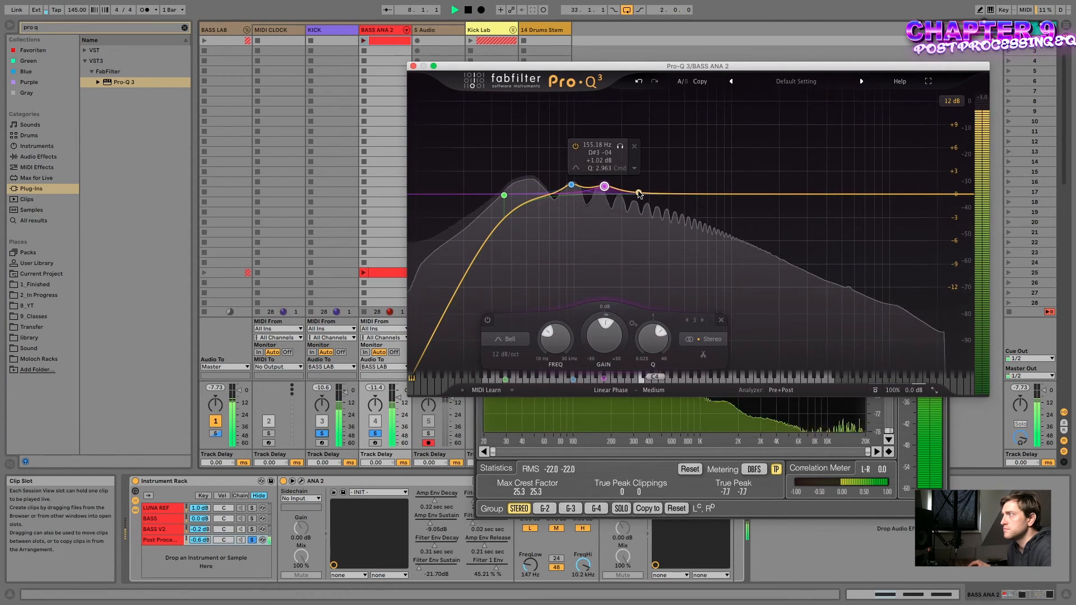
left_click_drag(639, 193, 646, 184)
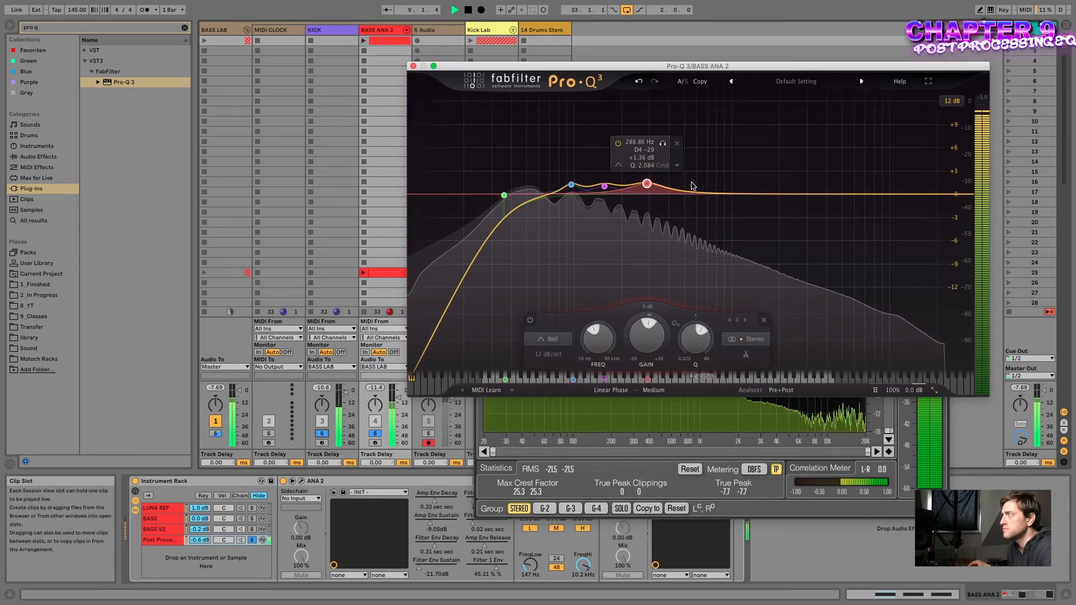
Add a broad high-frequency bell boost at about 10.4 kHz, with about +8 dB gain and Q 0.897
left_click_drag(891, 192, 890, 175)
left_click(864, 166)
left_click(864, 178)
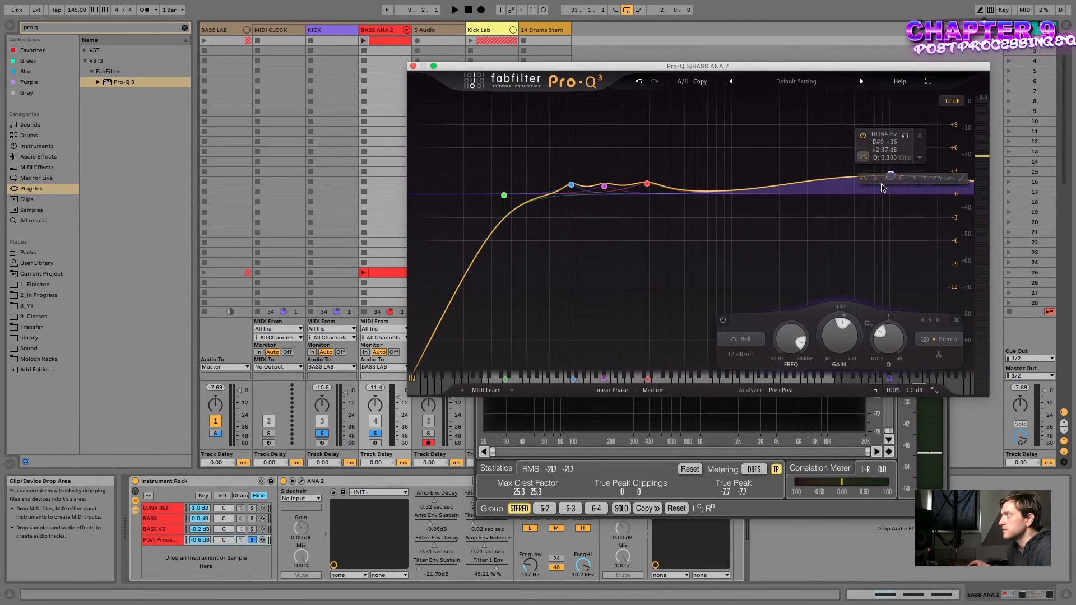
left_click_drag(891, 176, 891, 150)
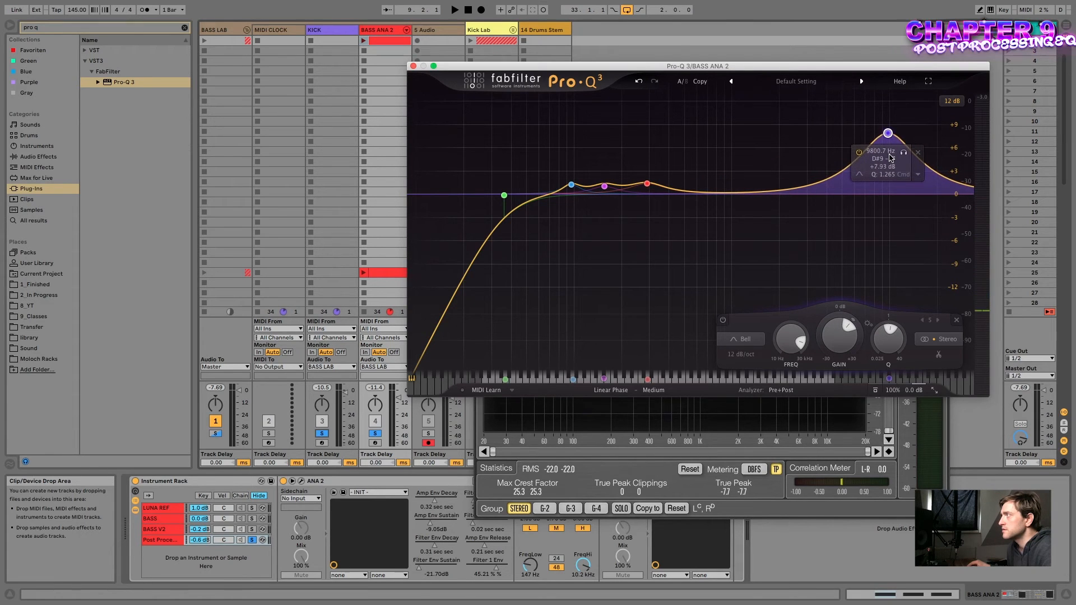
left_click_drag(891, 155, 891, 152)
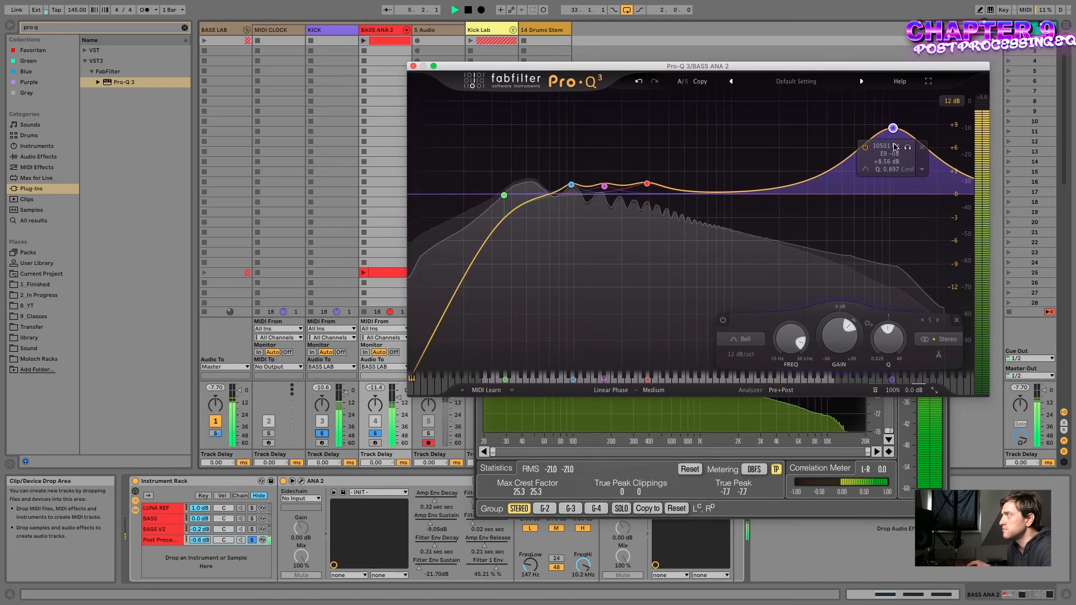
left_click_drag(895, 151, 896, 151)
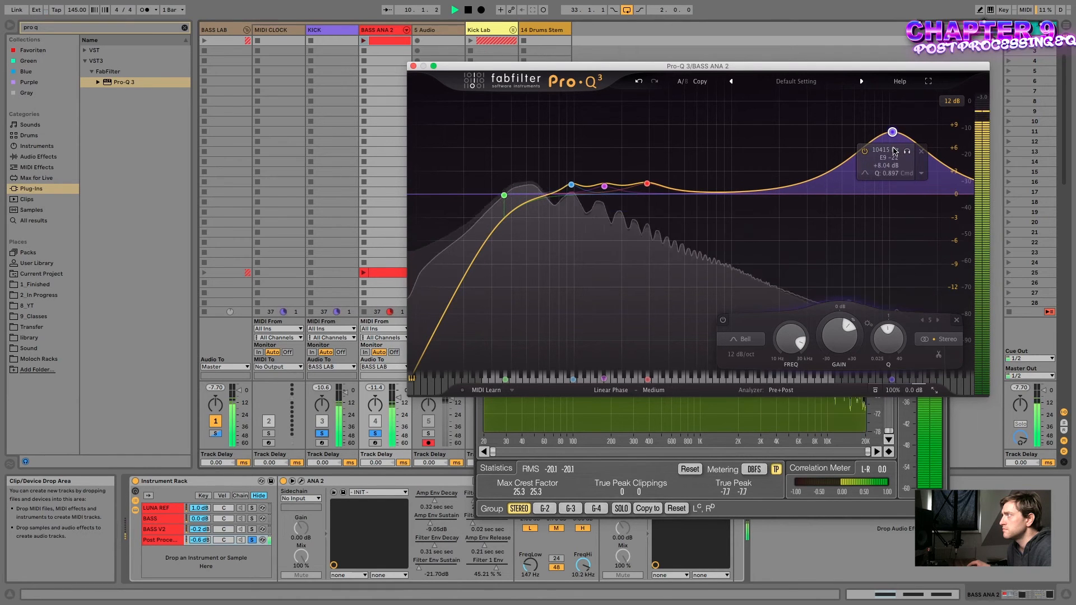
Add two midrange bell boosts, a small one near 425 Hz and one of about +2.8 dB at 731 Hz with Q 1.470
key("space")
key("space")
left_click_drag(668, 192, 715, 167)
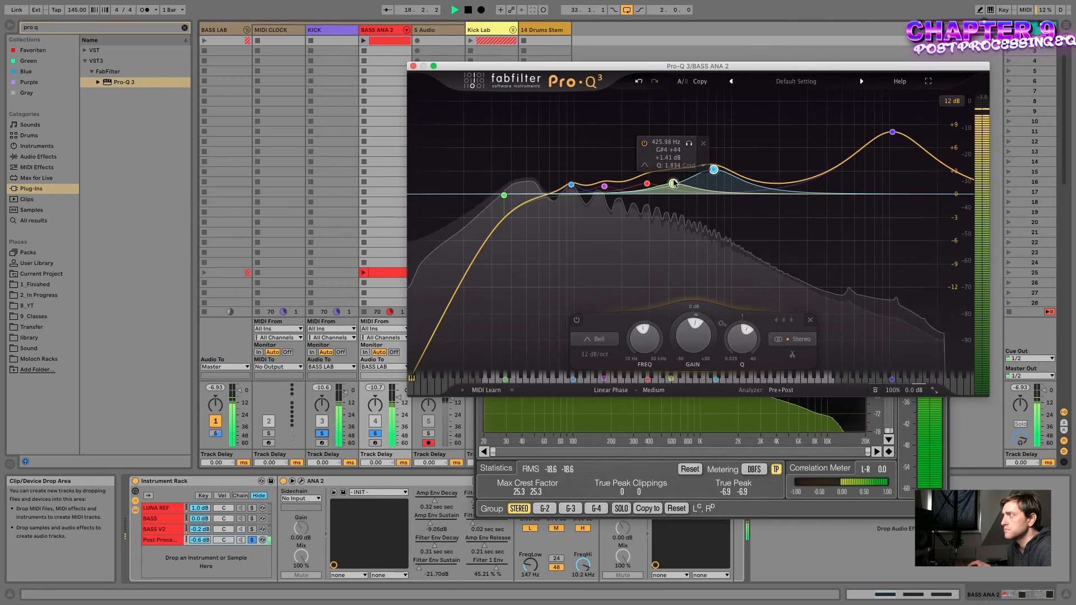
left_click_drag(674, 183, 671, 187)
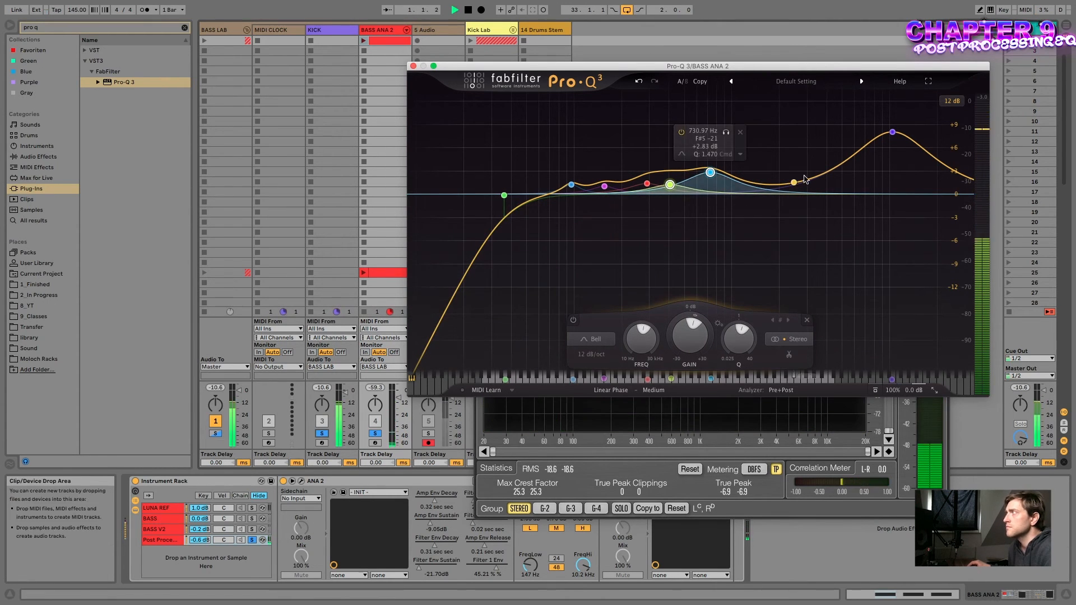
Compare the LUNA REF and Post Processing chains by soloing them alternately during playback
key("space")
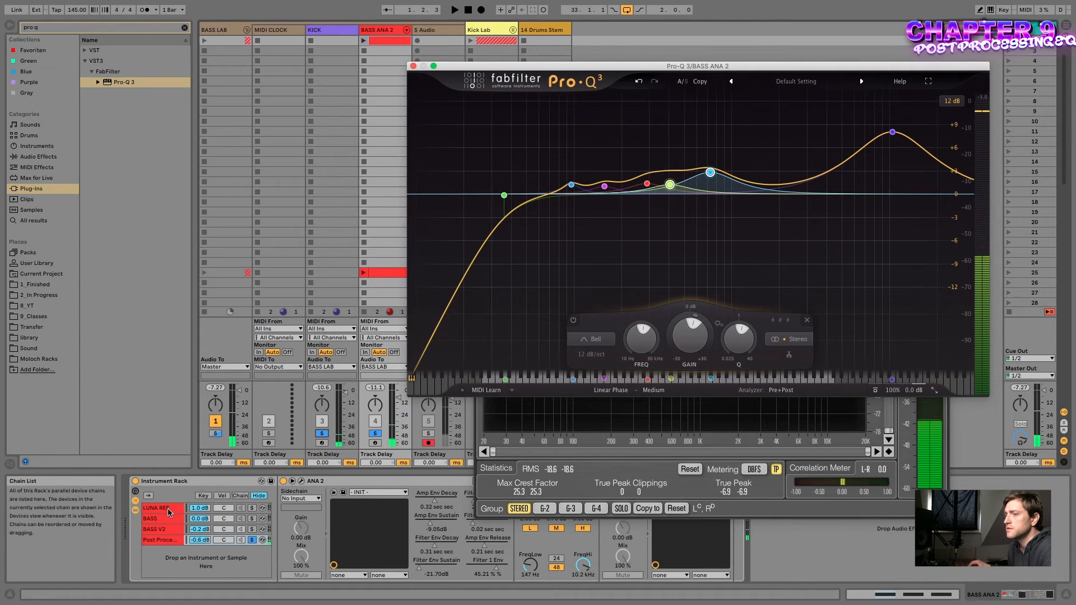
left_click(252, 509)
key("space")
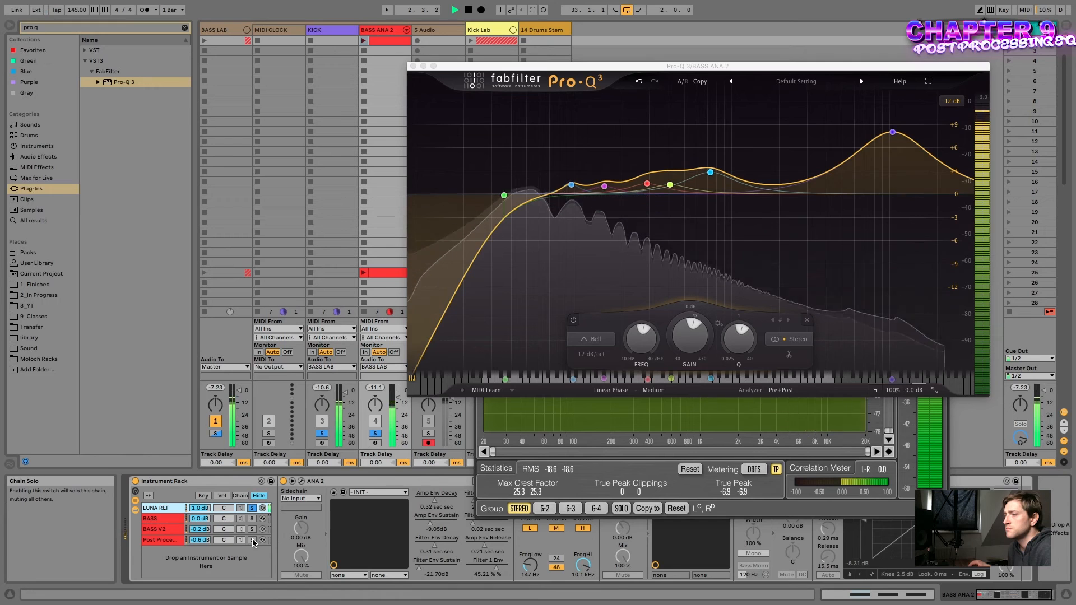
left_click(252, 540)
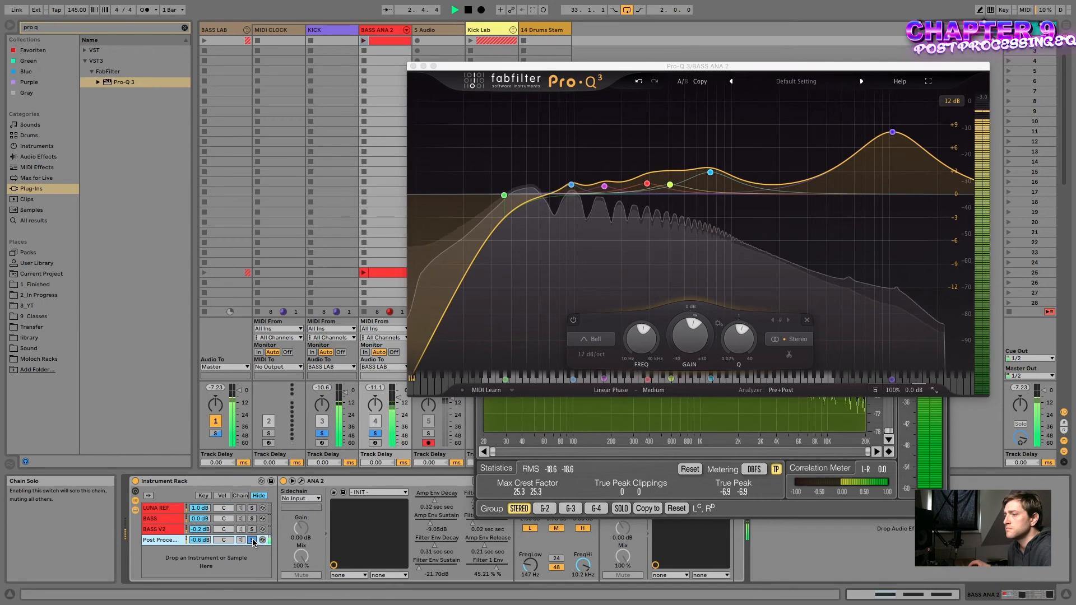
left_click(252, 508)
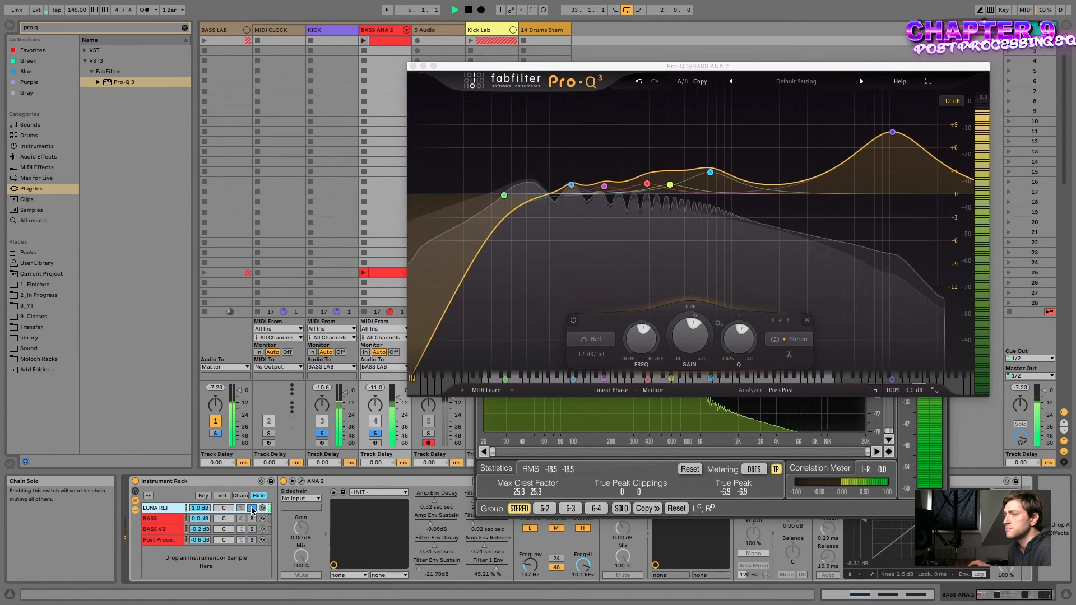
left_click(253, 540)
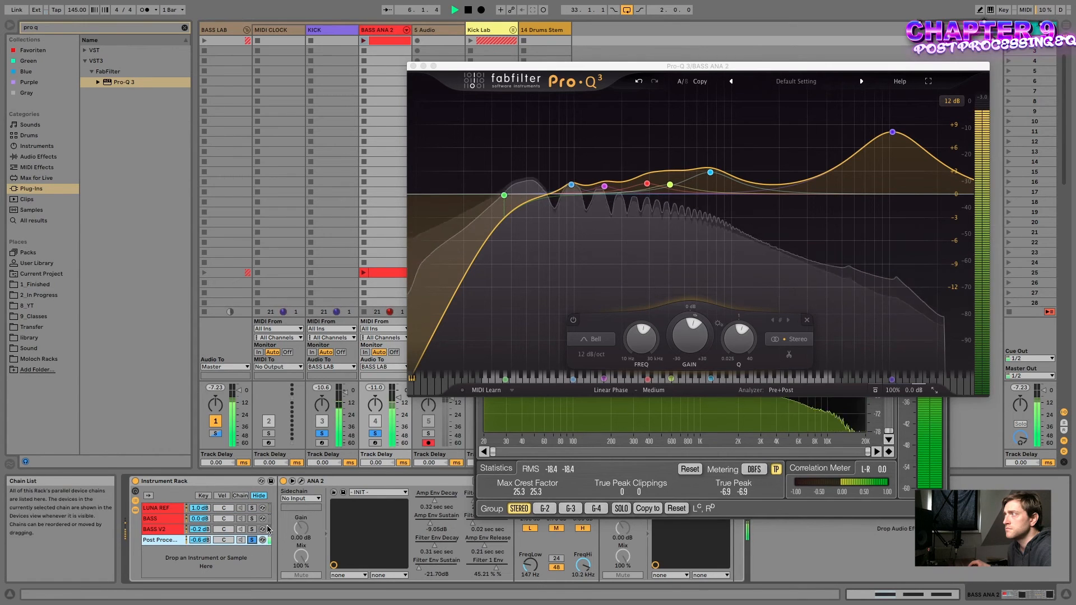
Raise the upper-mid bell to about +3.3 dB at 741 Hz and add a bell of about +0.8 dB at 56 Hz
left_click(710, 171)
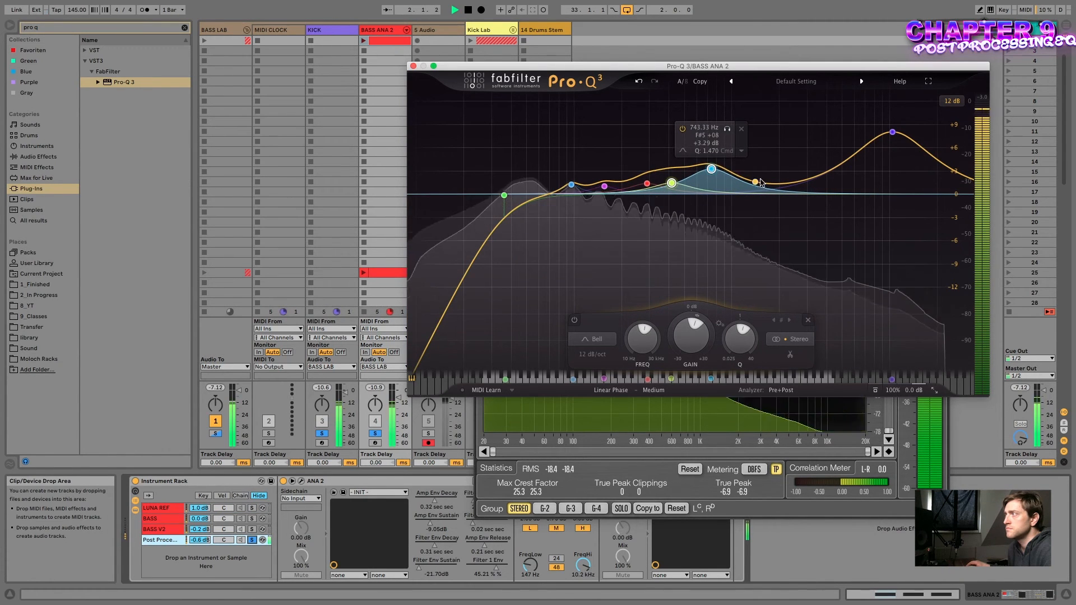
double_click(535, 187)
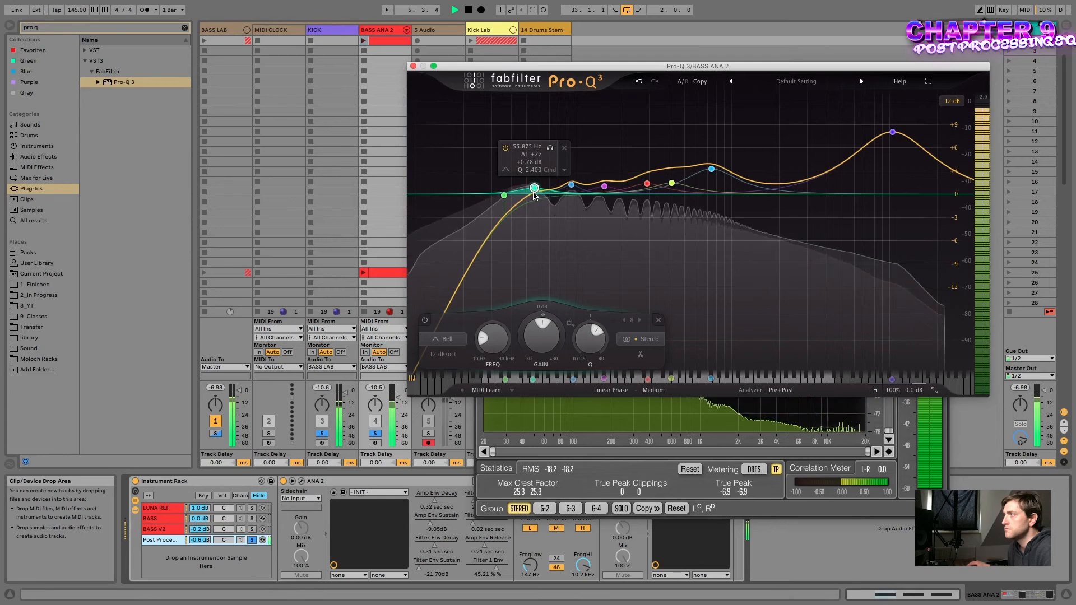
Alternate solo between LUNA REF and Post Processing again to judge the added low boost, ending on Post Processing with playback stopped
left_click(252, 508)
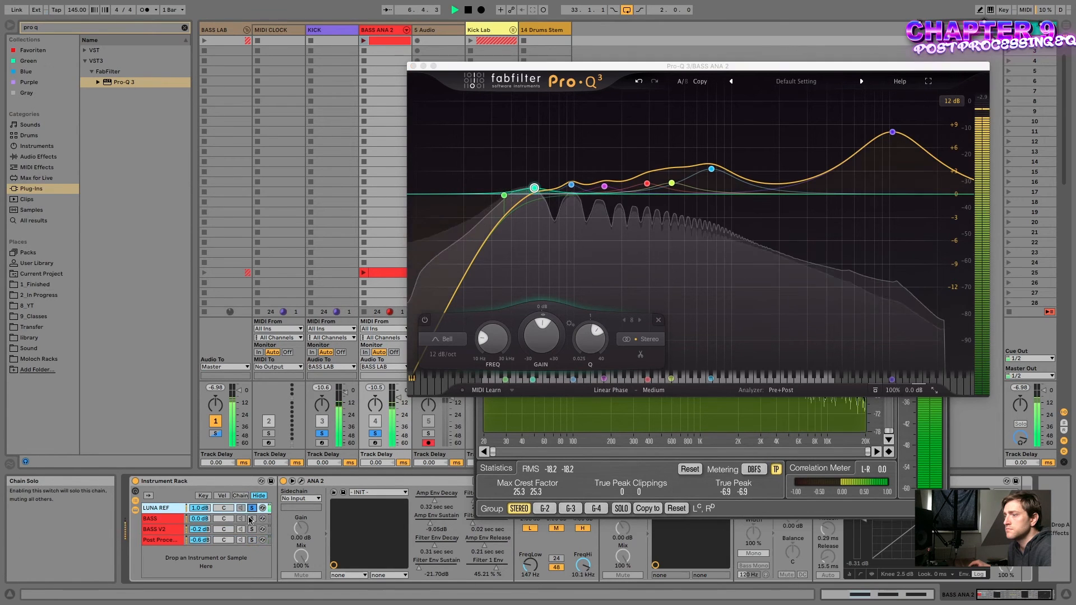
left_click(253, 540)
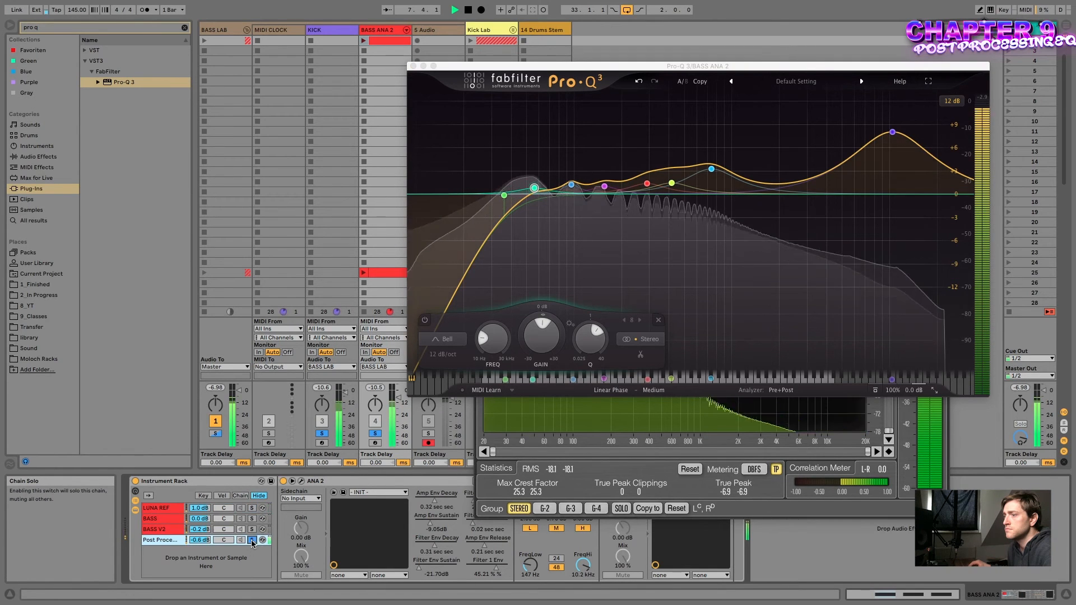
left_click(252, 508)
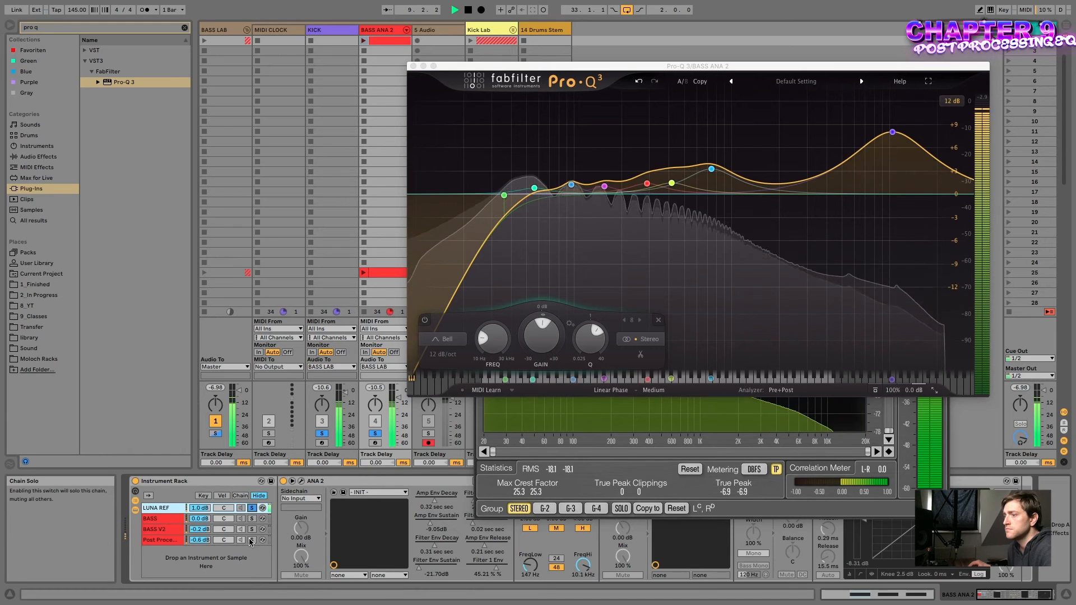
left_click(252, 540)
key("space")
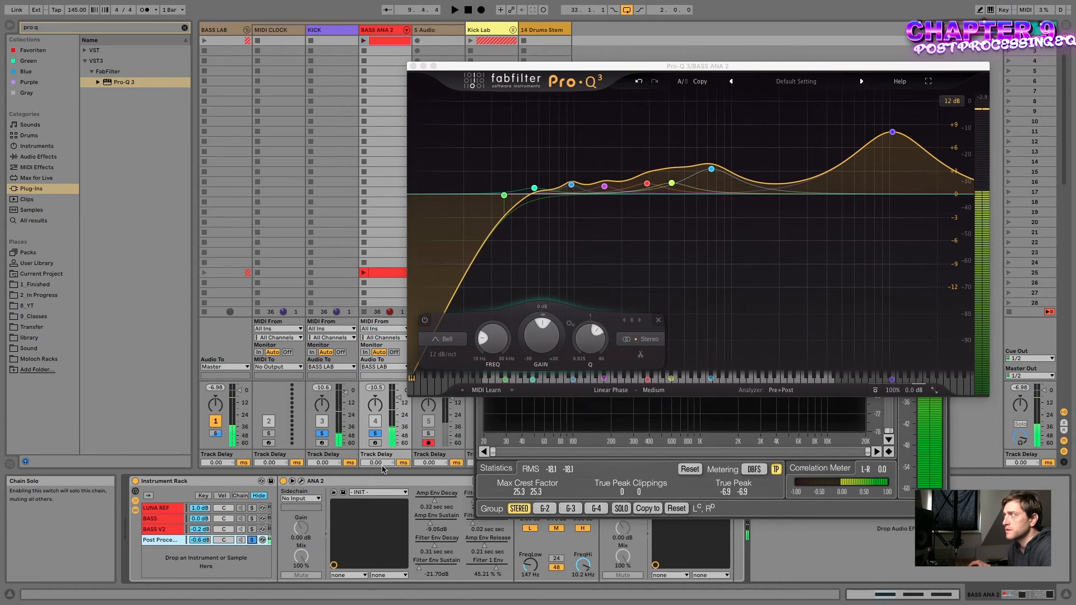
Narrow the 56 Hz bell to Q 2.856 and shift it to about 71 Hz; raise the high bell to about +8.6 dB and lower its frequency slightly
left_click(535, 190)
scroll(536, 187, "down", 3)
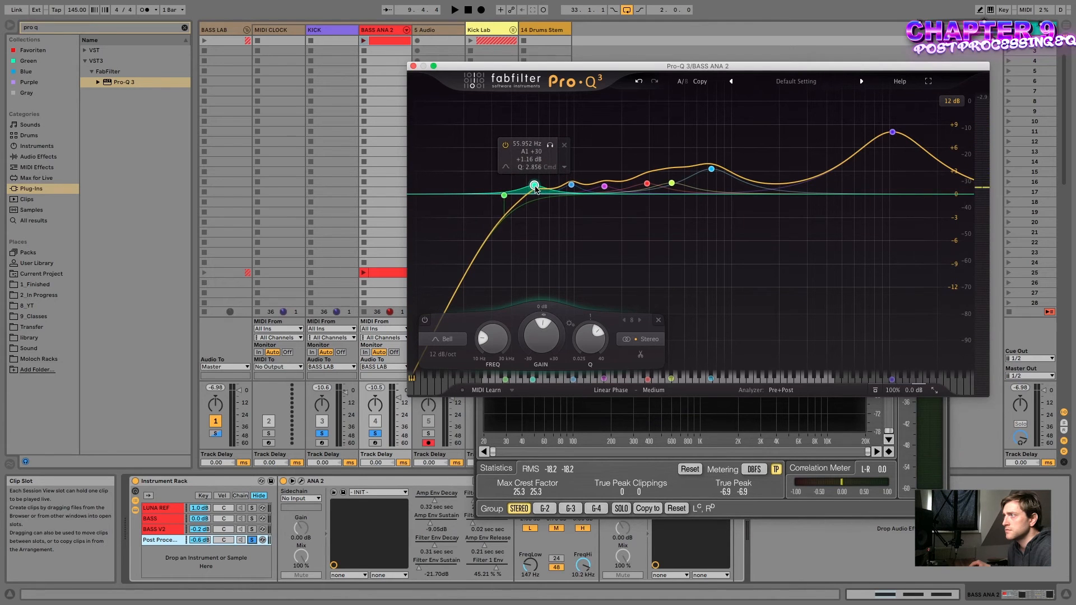
key("space")
left_click_drag(535, 188, 550, 188)
mouse_move(894, 128)
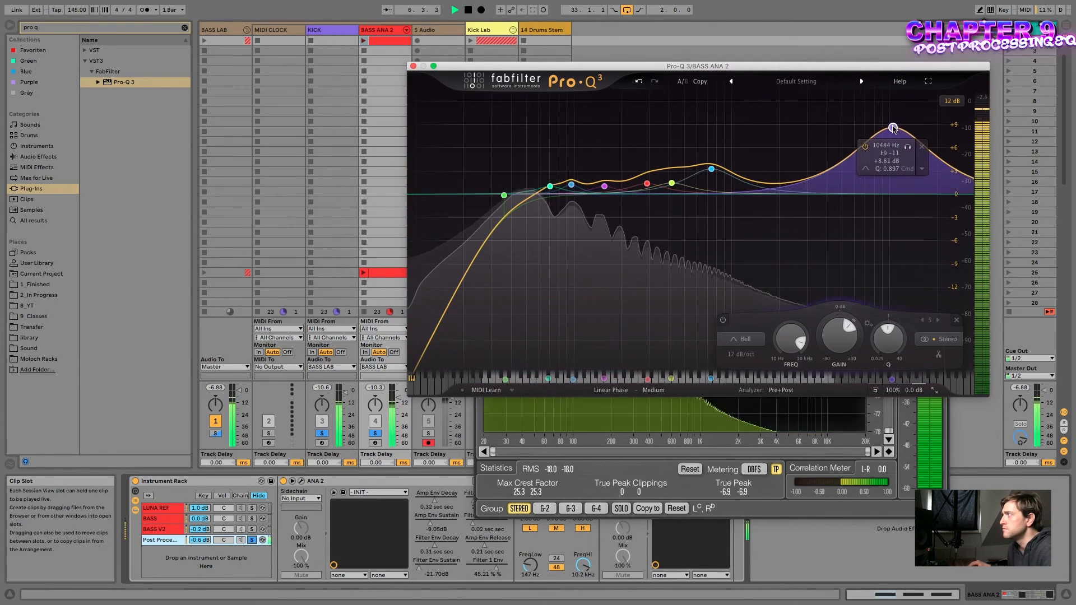
left_click_drag(893, 128, 888, 128)
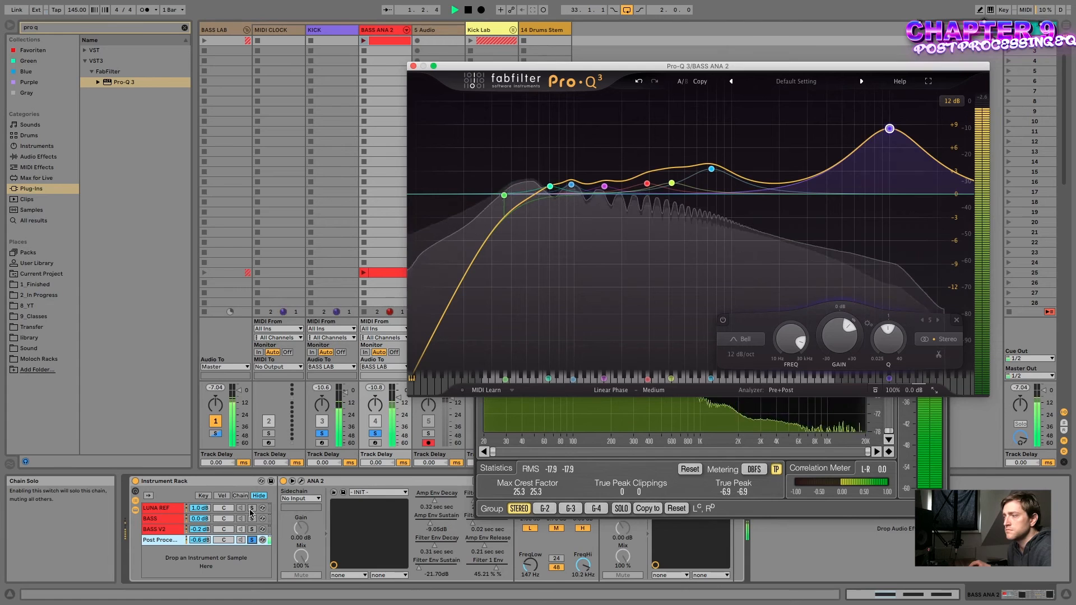
Check the revised EQ against the LUNA REF chain, return solo to Post Processing and stop playback
left_click(251, 511)
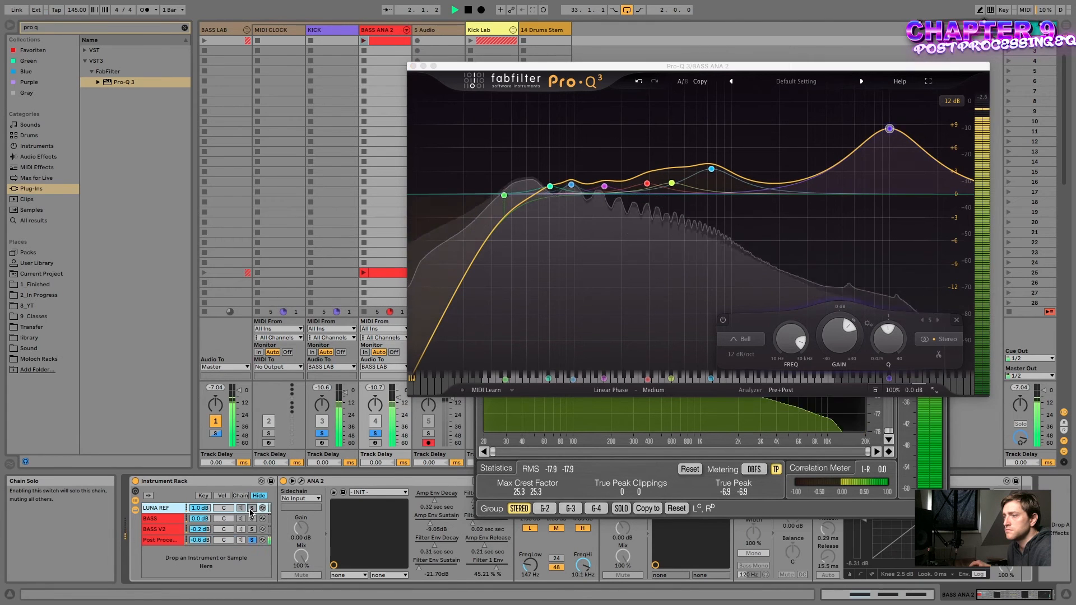
left_click(252, 541)
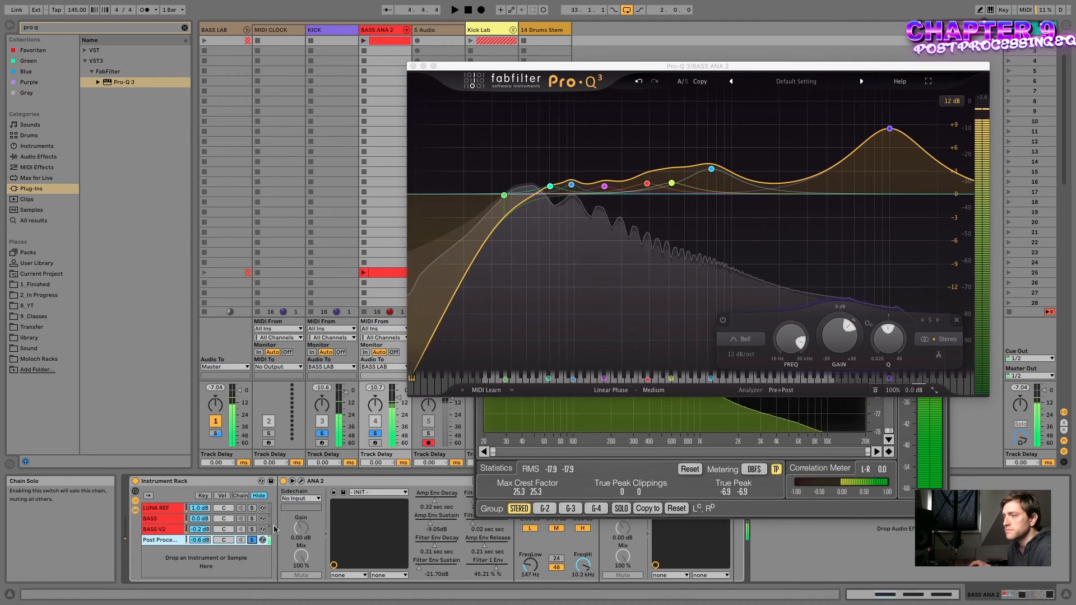
key("space")
Solo only the BASS ANA 2 track and play it to examine its spectrum in SPAN
left_click(572, 403)
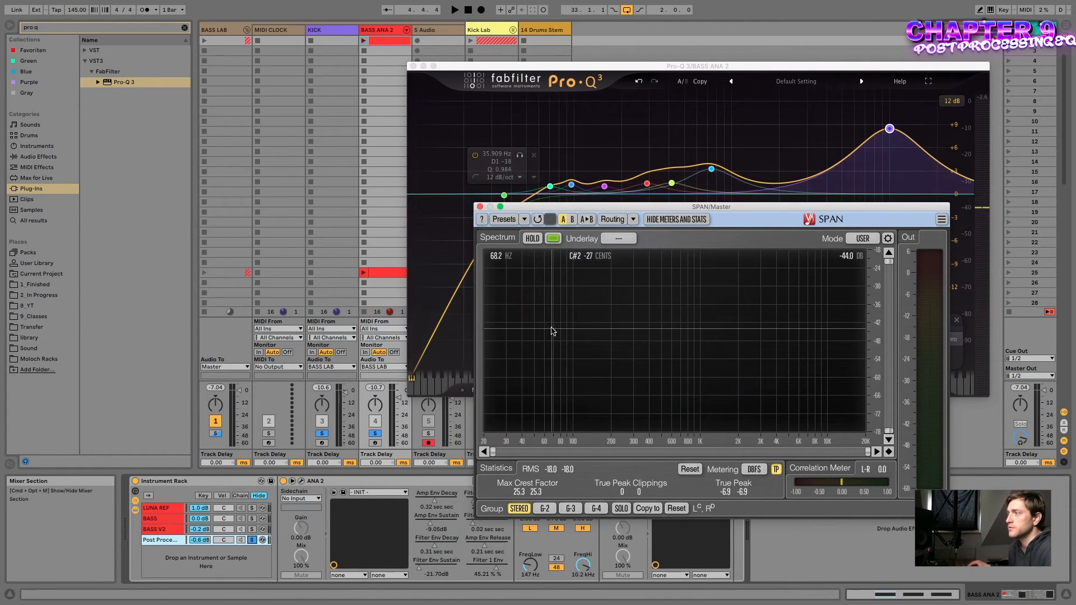
left_click(376, 435)
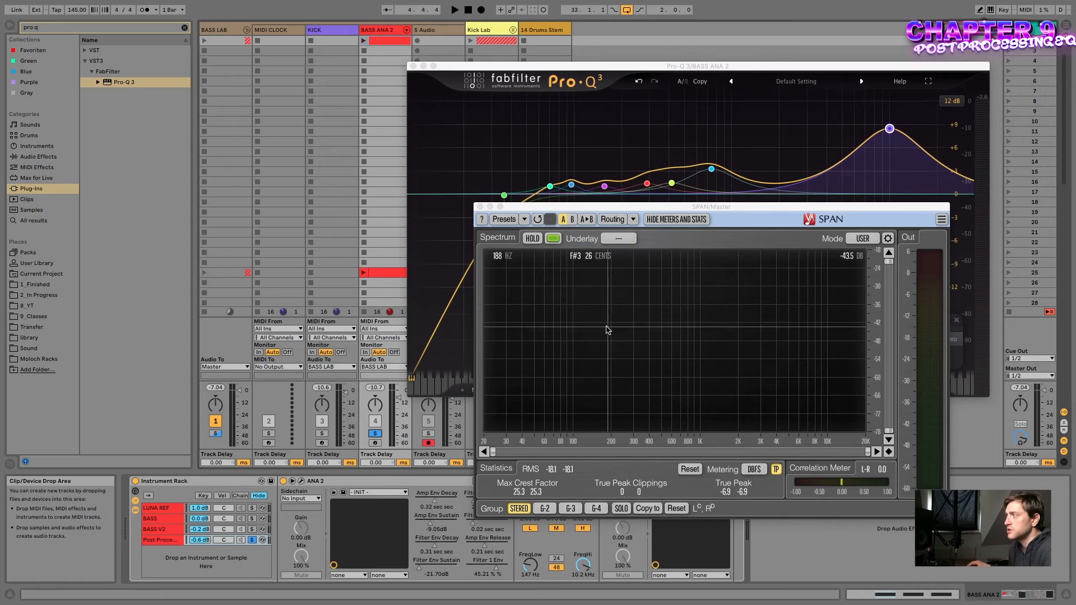
key("space")
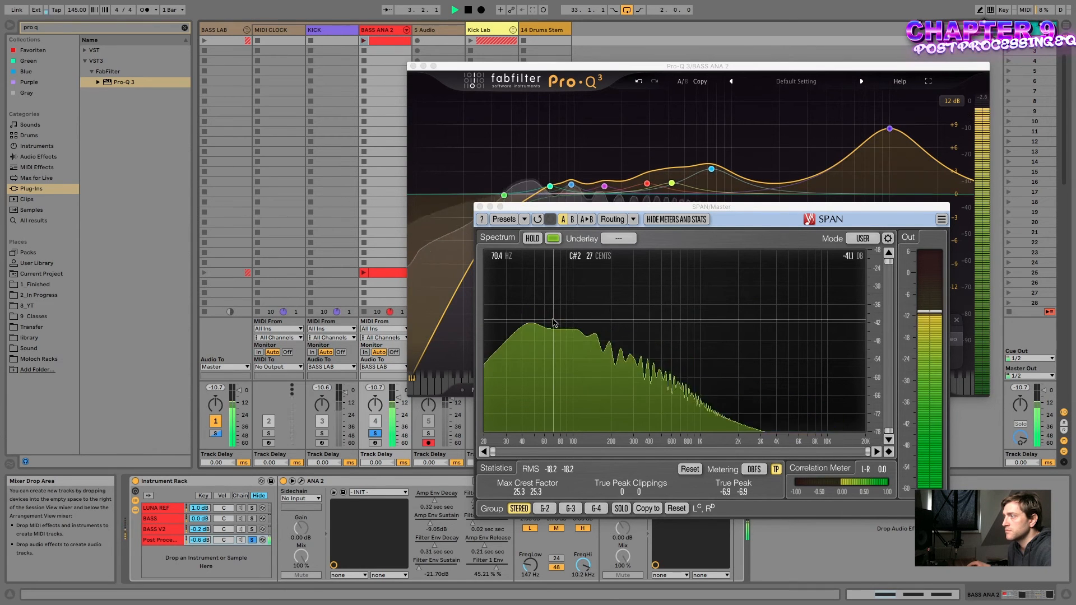
key("space")
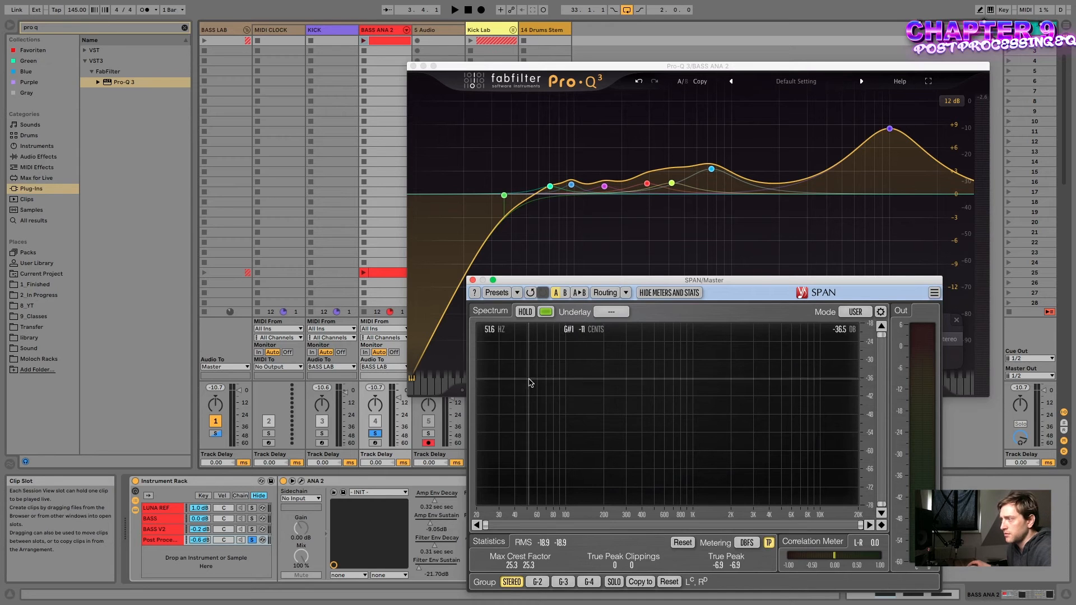
key("space")
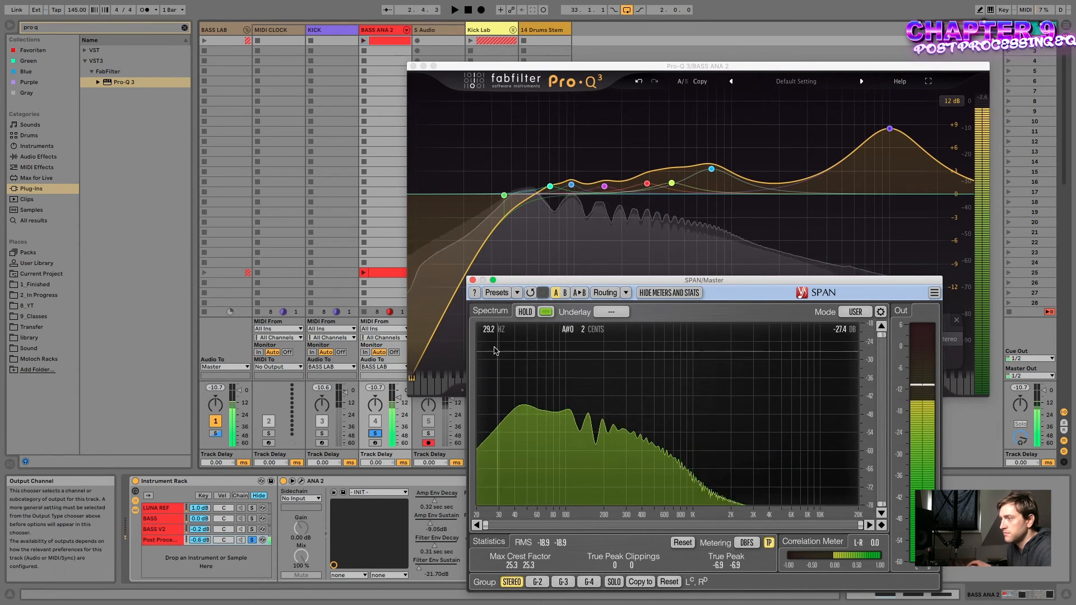
key("space")
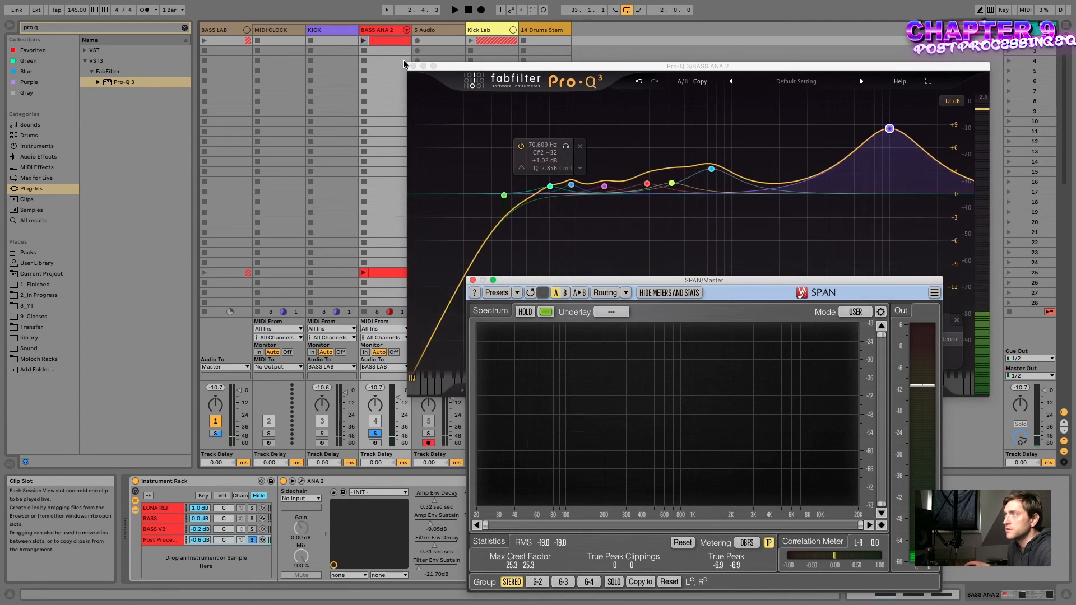
Close the Pro-Q 3 window, then bypass EQ Three and Pro-Q 3 and play the bass to examine its unprocessed spectrum in SPAN
left_click(413, 66)
left_click_drag(569, 275, 636, 124)
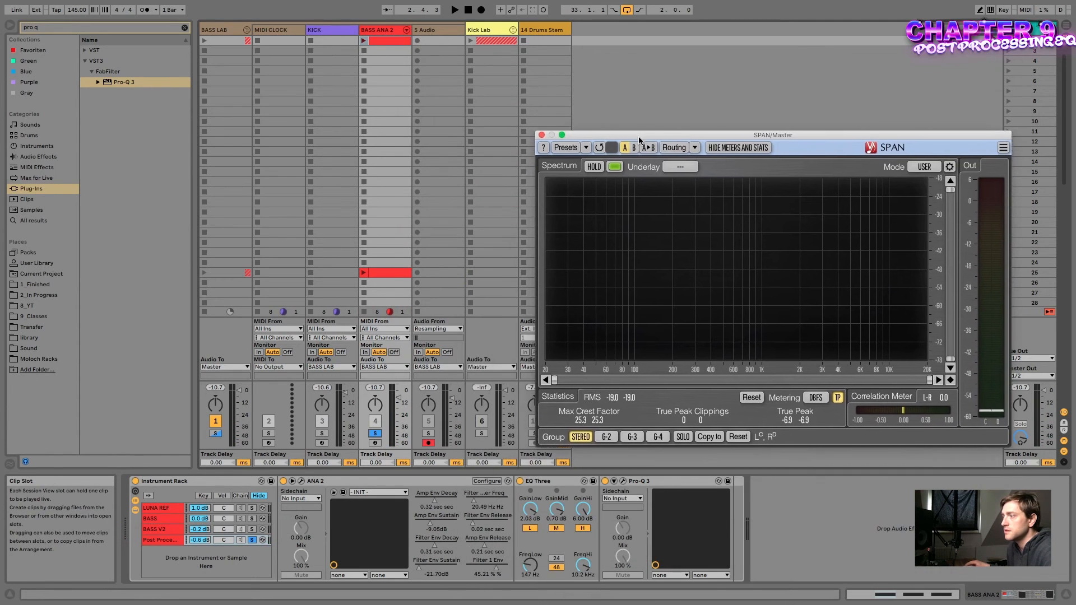
left_click(522, 482)
left_click(521, 482)
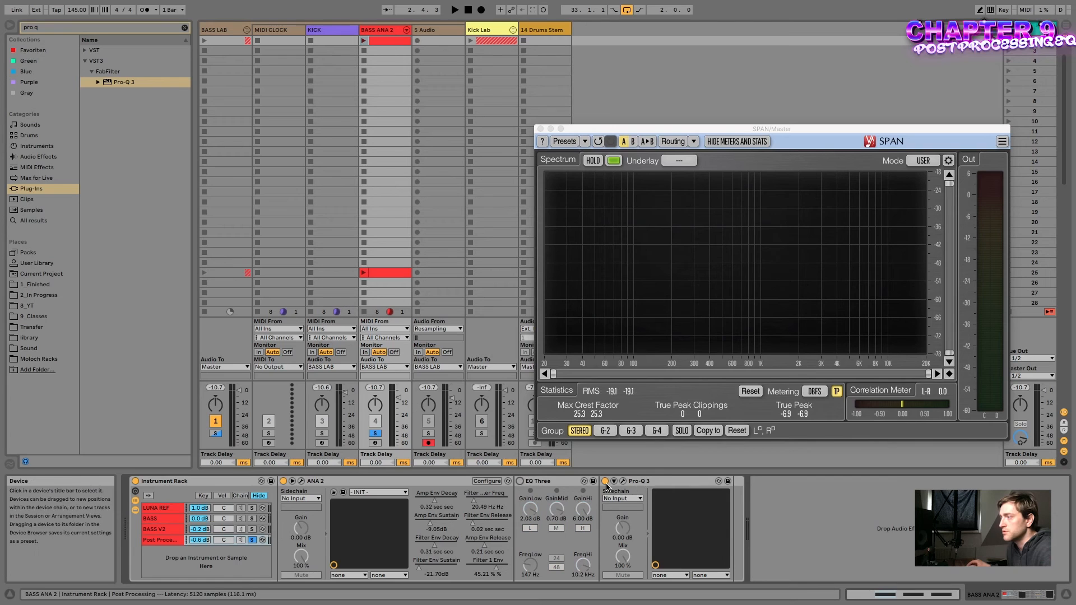
left_click(606, 481)
key("space")
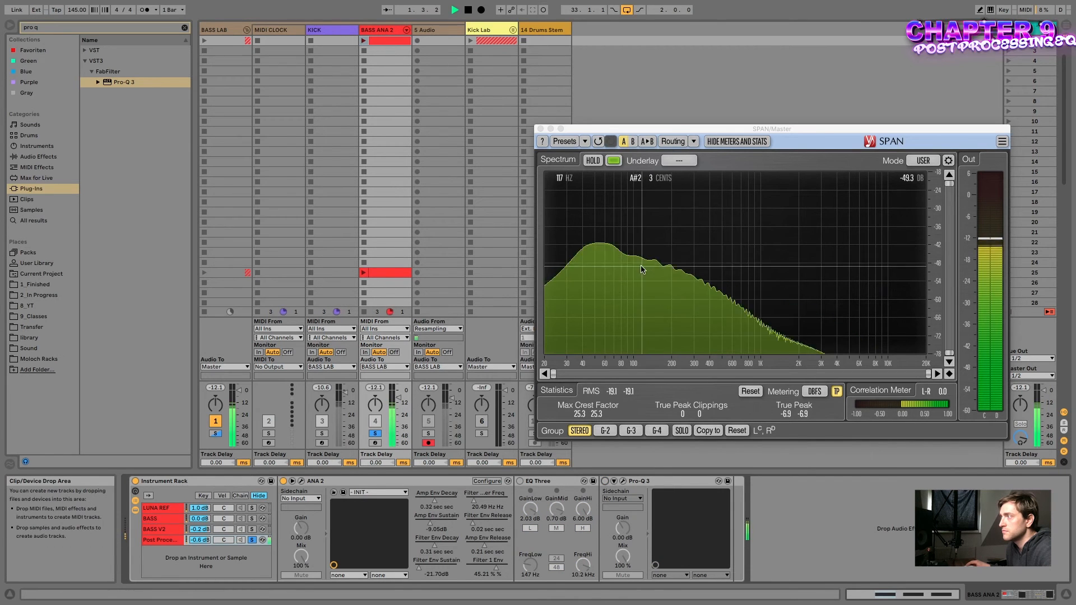
key("space")
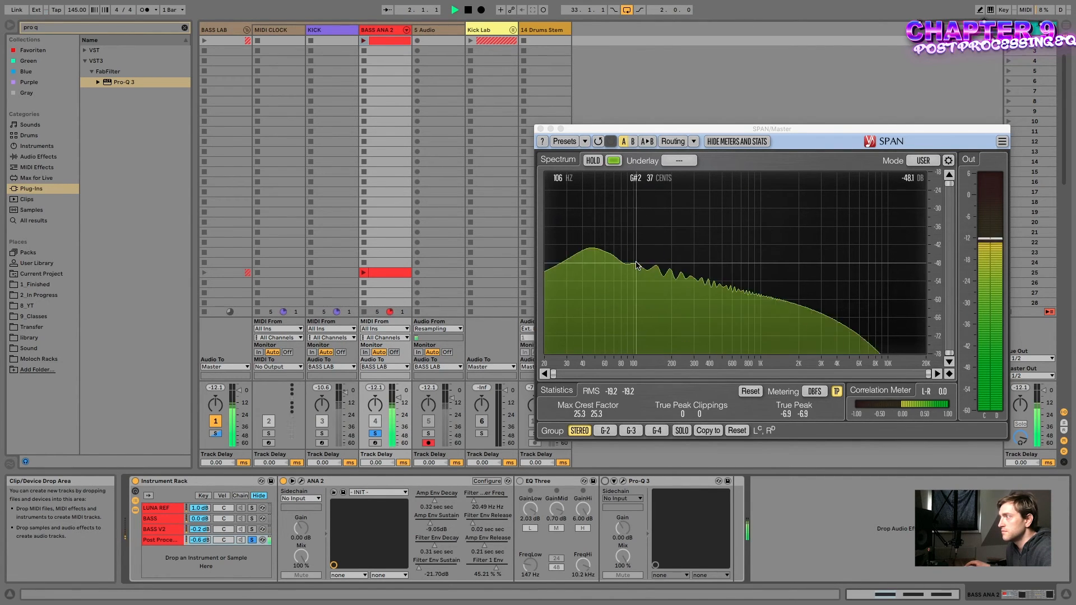
Play the bass with EQ Three and Pro-Q 3 re-enabled to examine its processed spectrum in SPAN
key("space")
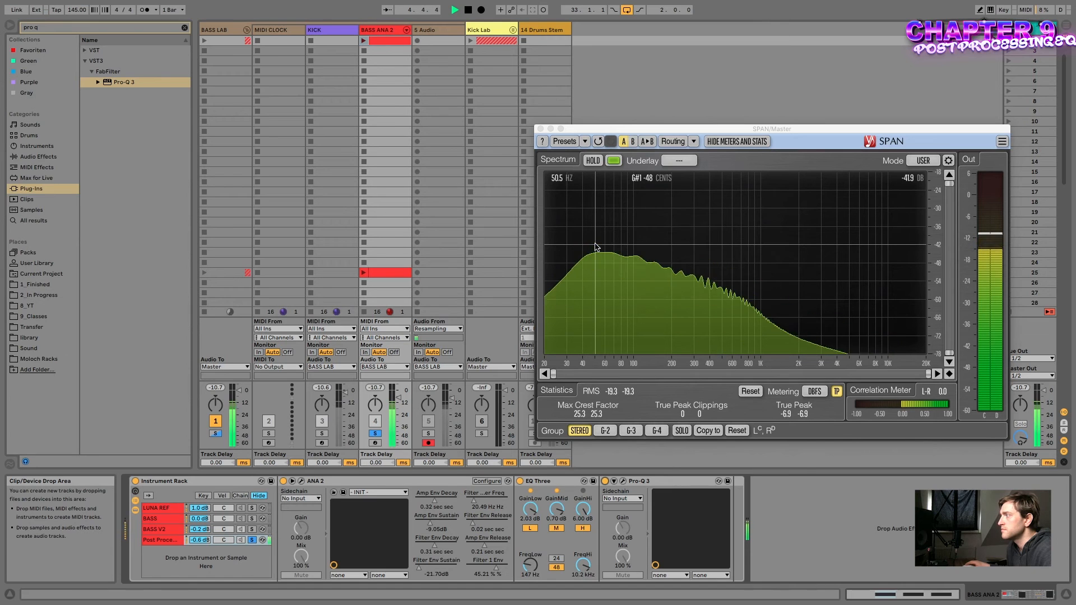
key("space")
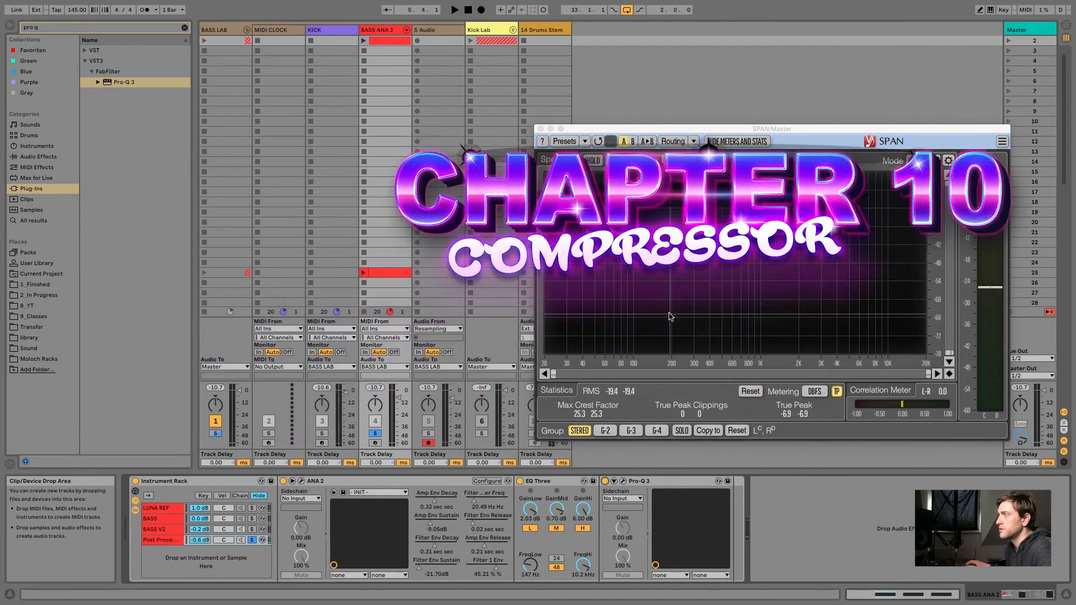
Solo the KICK alongside the bass and search for a Compressor, adding it after Pro-Q 3 in the Post Processing chain
left_click(688, 485)
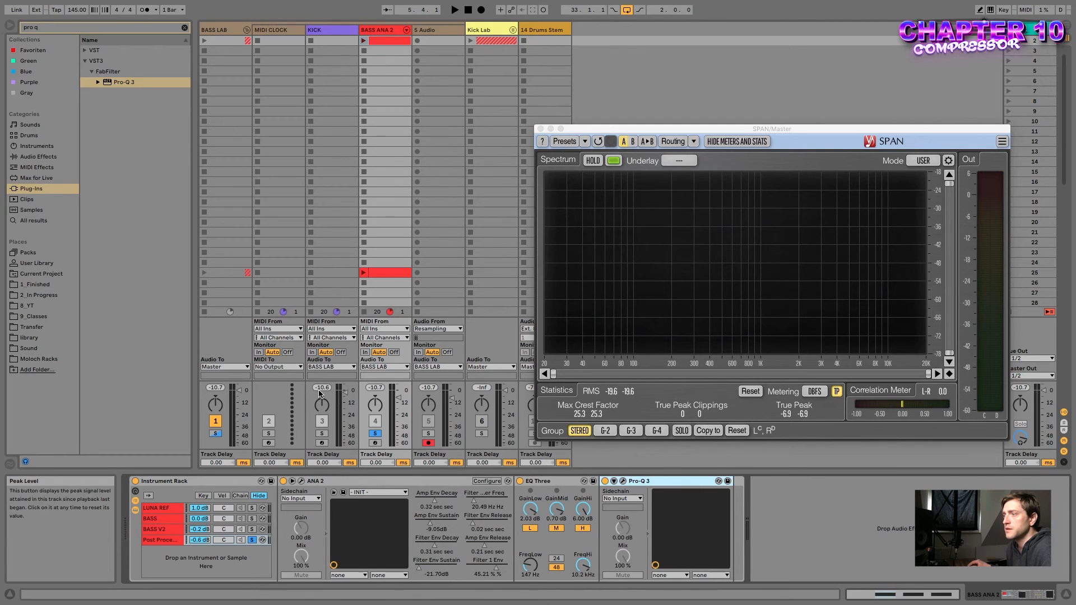
left_click(322, 433)
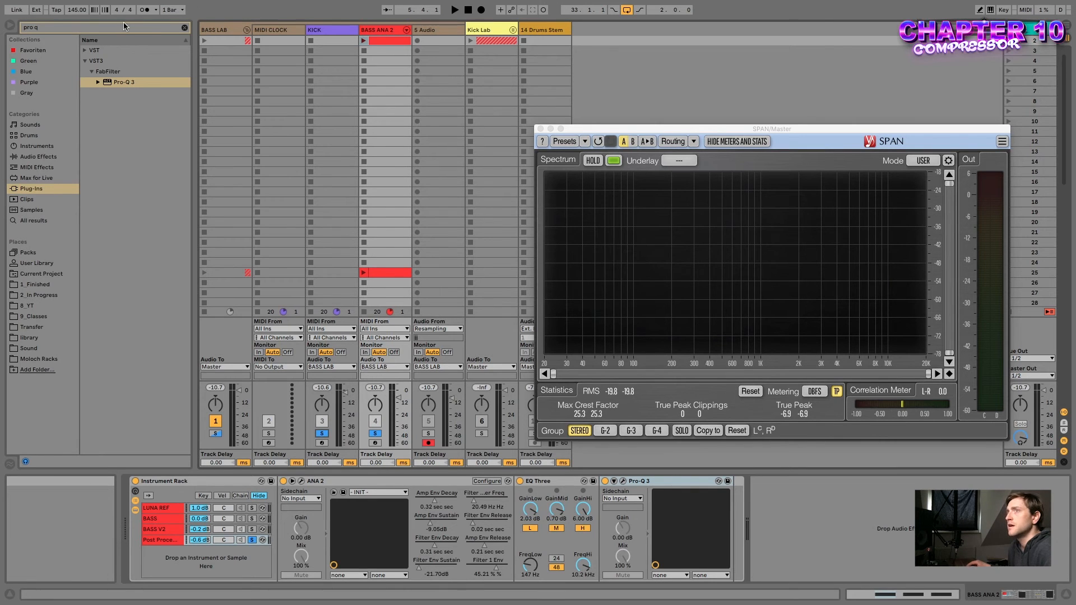
key("super+f")
type("comp")
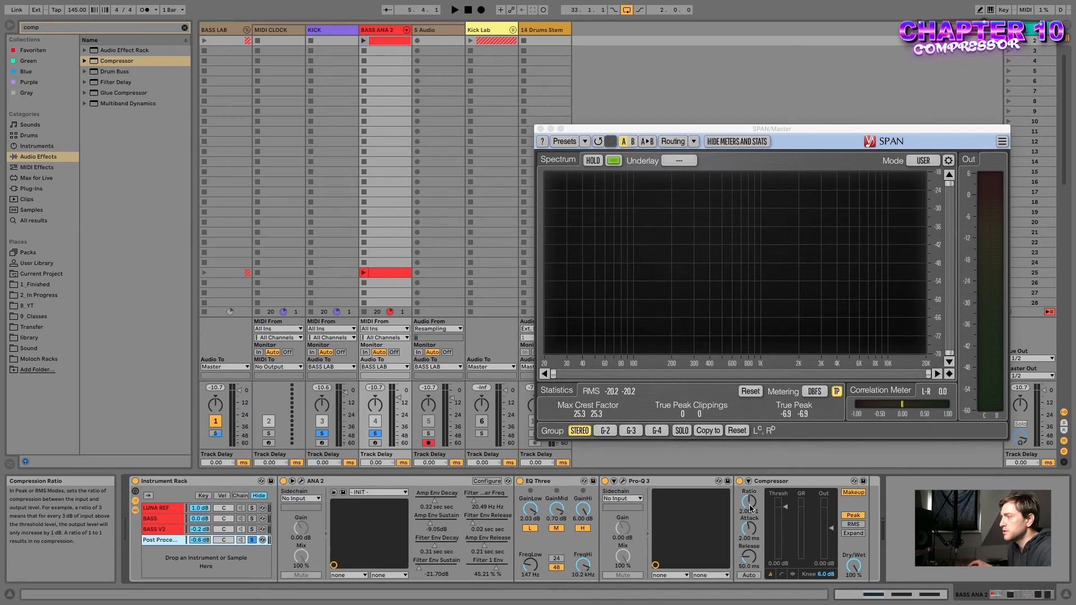
Set the Compressor's ratio to 11.5:1, attack to 0.16 ms, release to 22.2 ms and knee to 2.2 dB, with Makeup off
left_click_drag(749, 503, 749, 499)
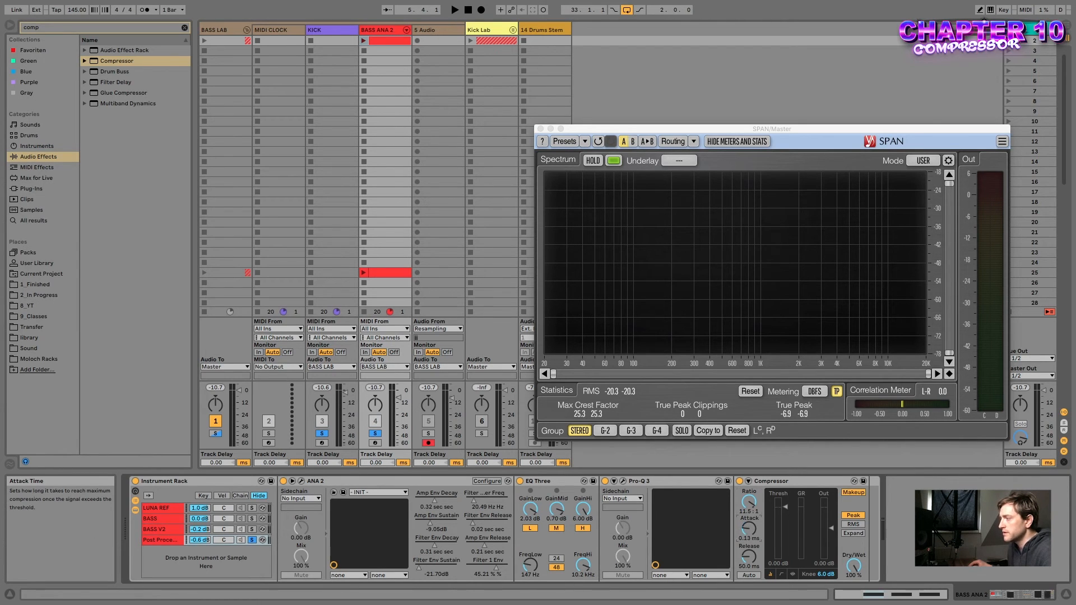
left_click_drag(752, 546, 752, 563)
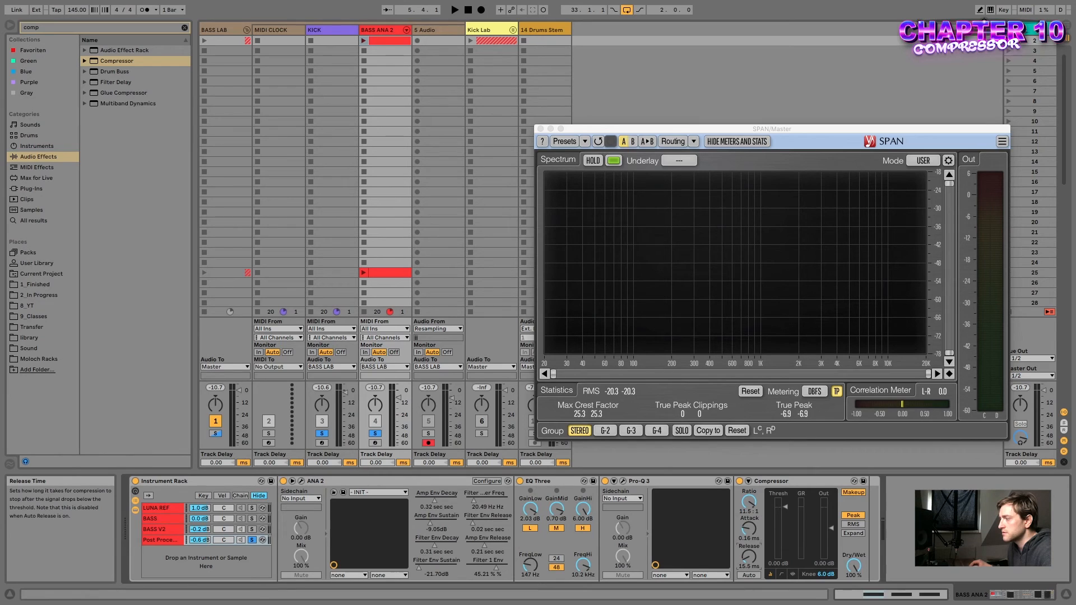
left_click(781, 574)
left_click_drag(831, 577, 831, 600)
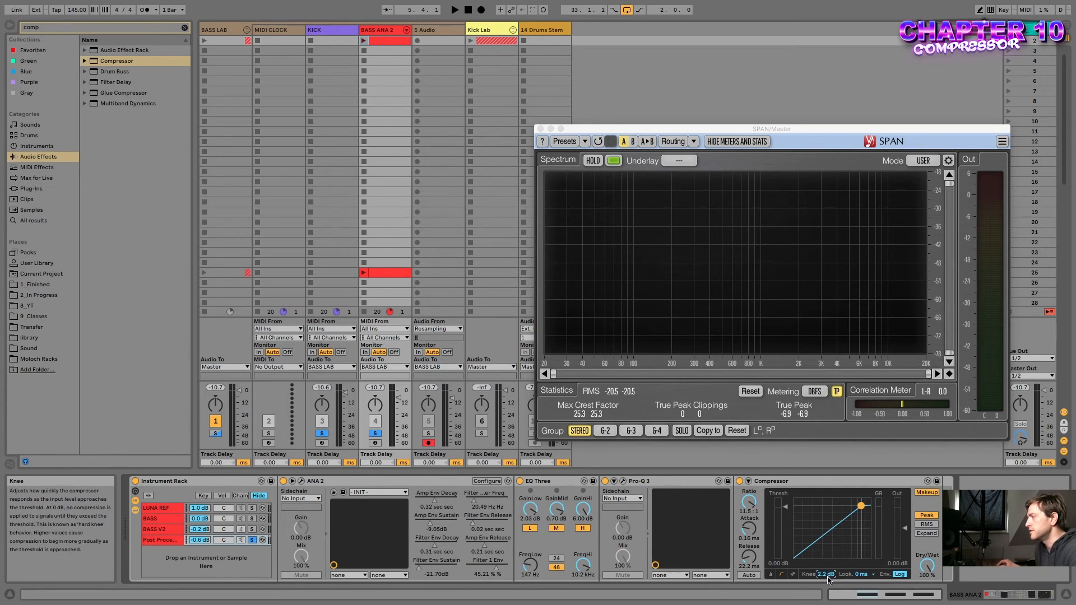
left_click(926, 492)
Lower the Compressor's threshold to about -8.31 dB and set its attack to 0.24 ms while playing kick and bass
key("space")
left_click_drag(787, 510, 787, 515)
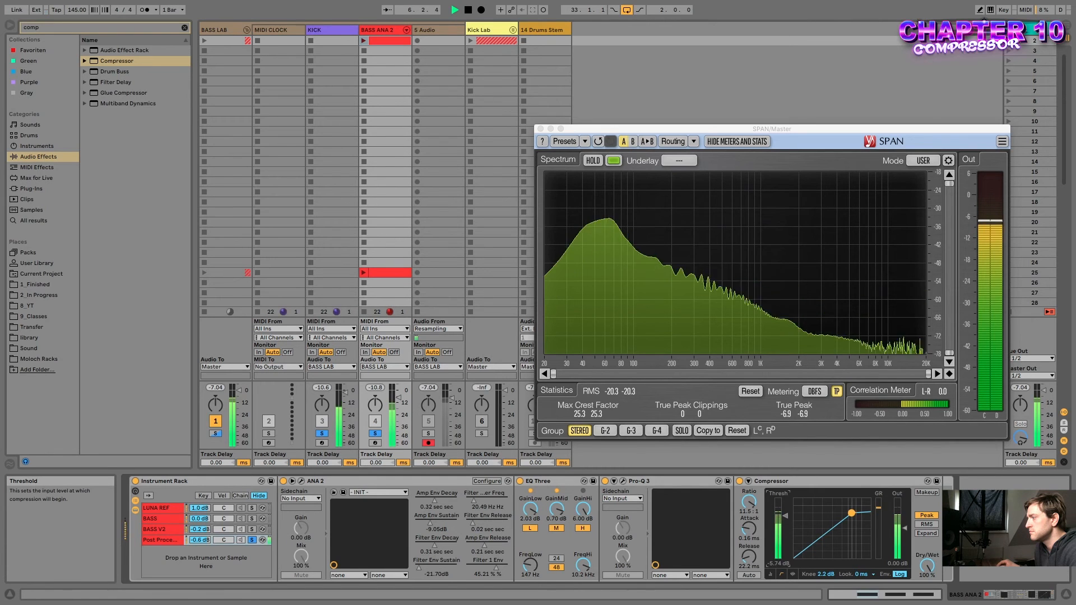
left_click_drag(786, 516, 787, 517)
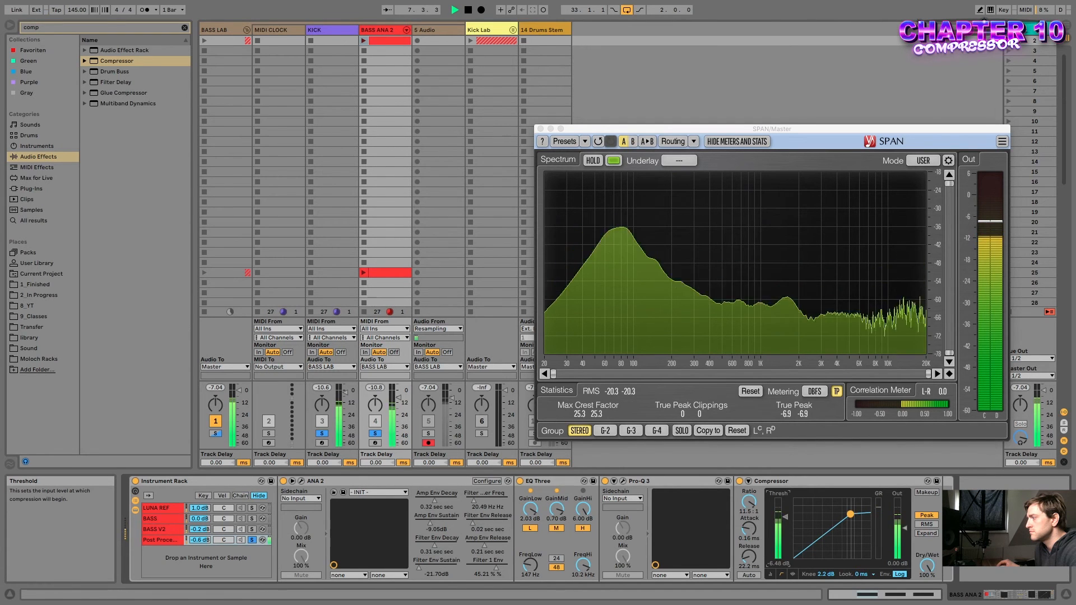
left_click_drag(786, 520, 749, 526)
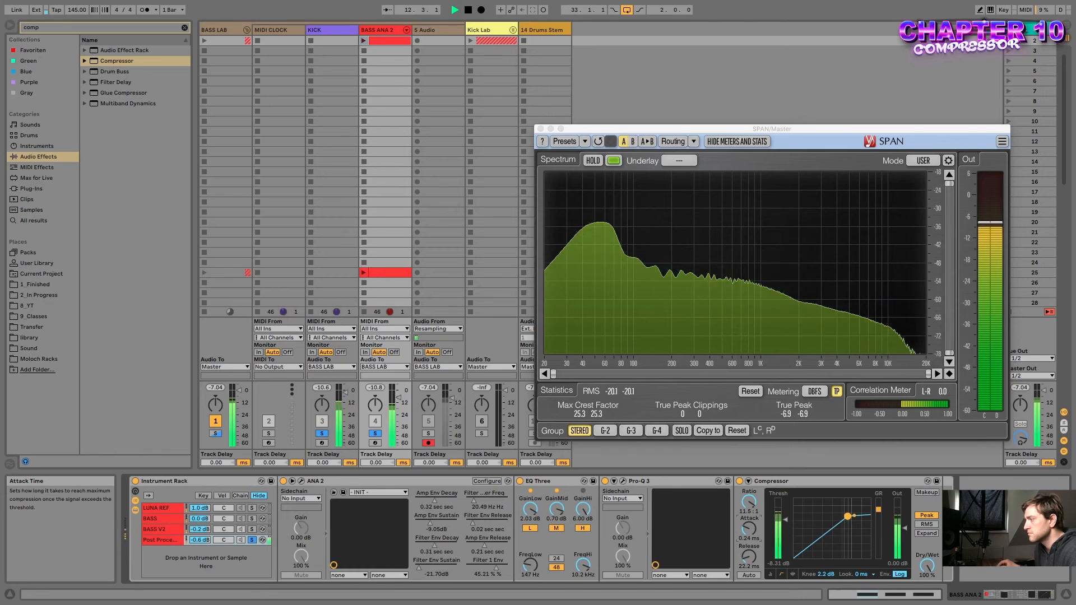
key("space")
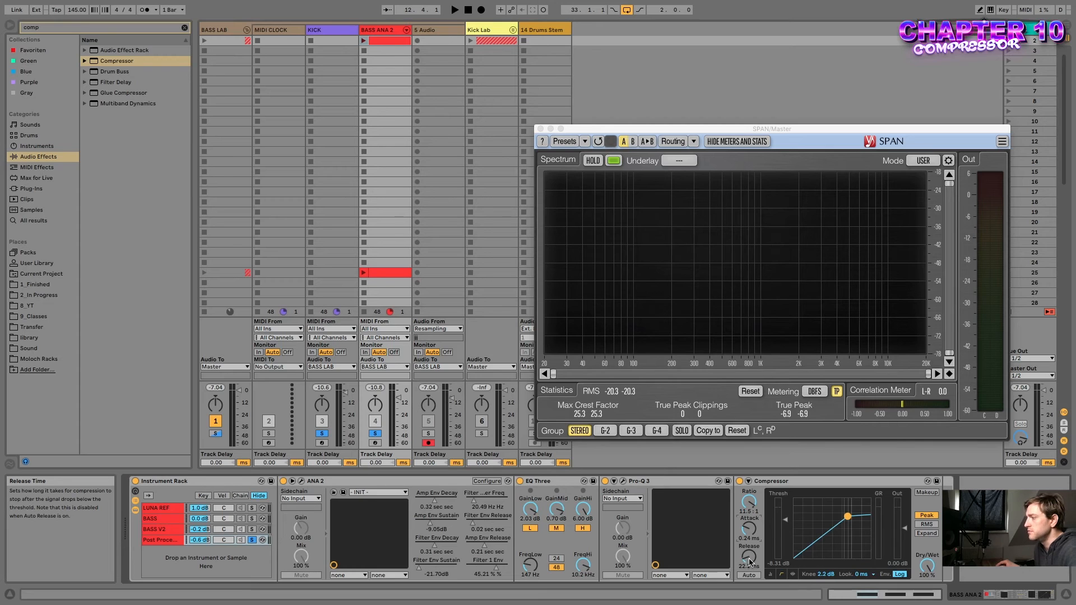
Shorten the Compressor's release to 19.8 ms and set its threshold to -8 dB while listening to kick and bass
key("space")
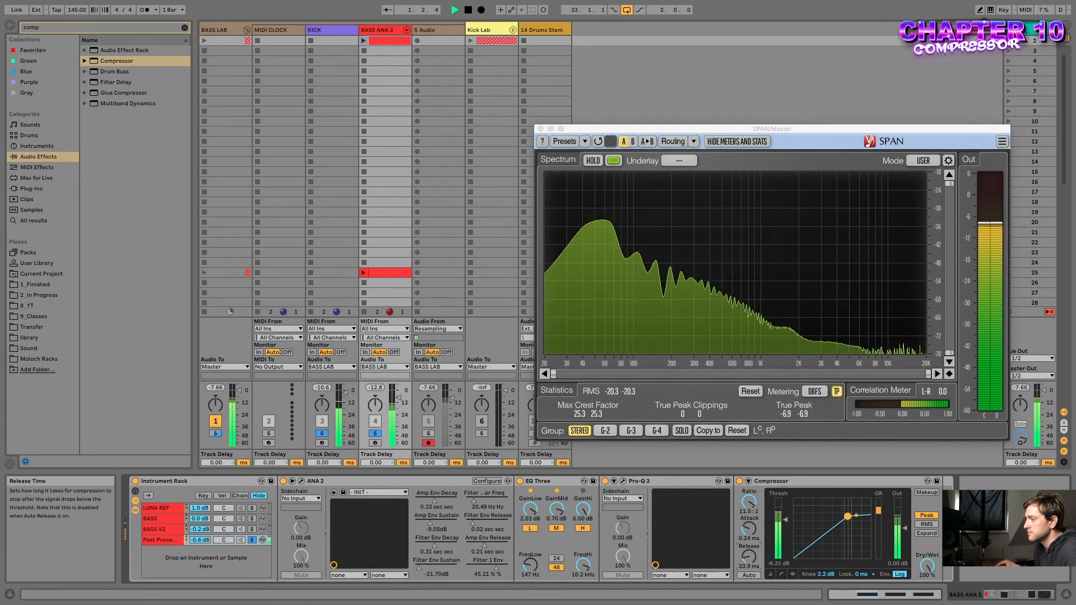
left_click_drag(751, 561, 750, 574)
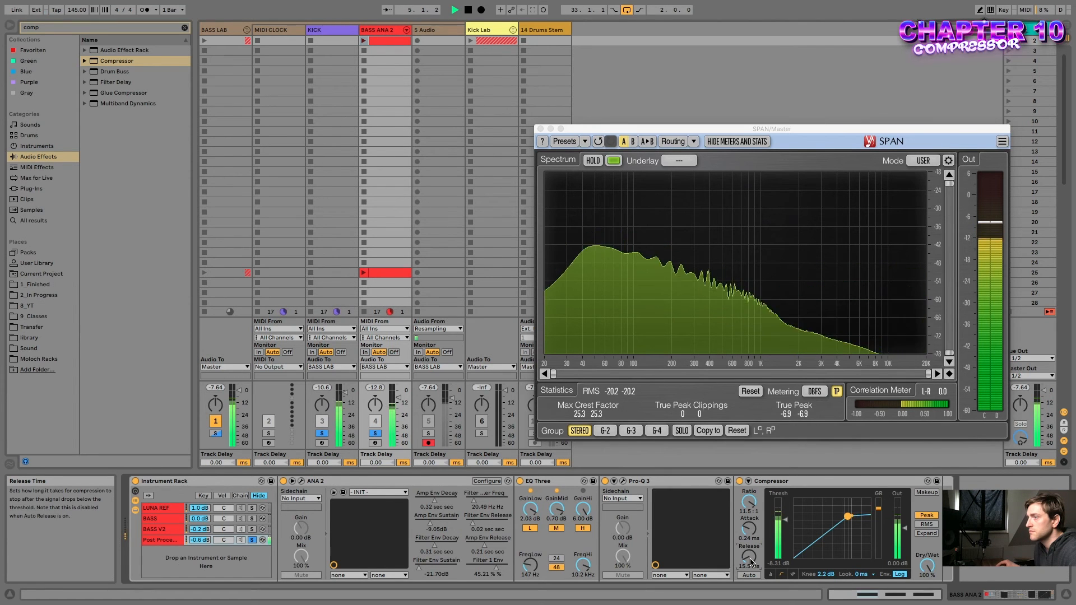
left_click_drag(749, 557, 750, 553)
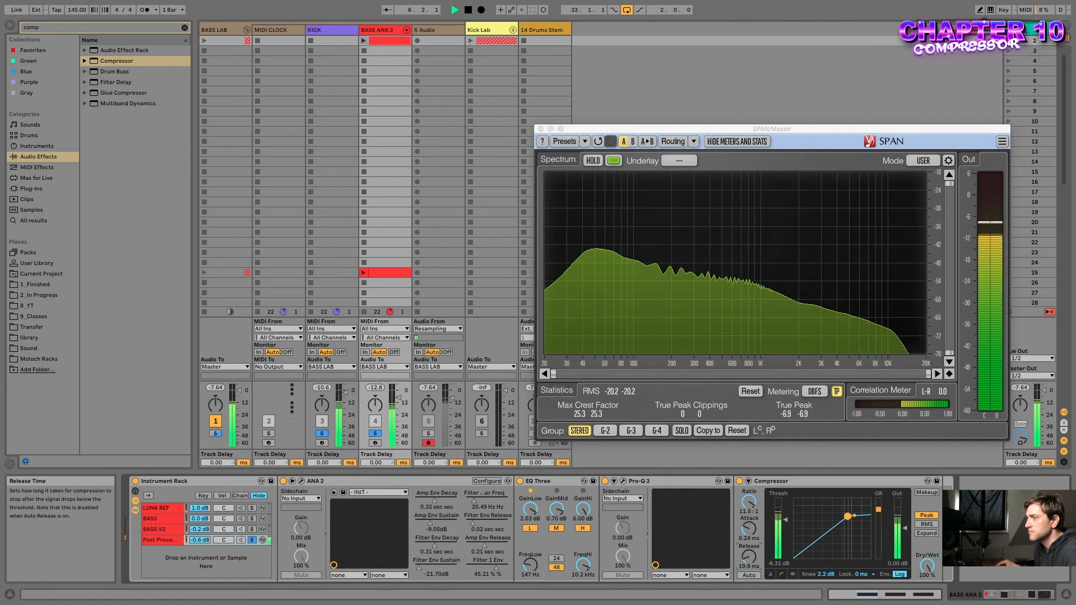
left_click_drag(749, 536, 750, 535)
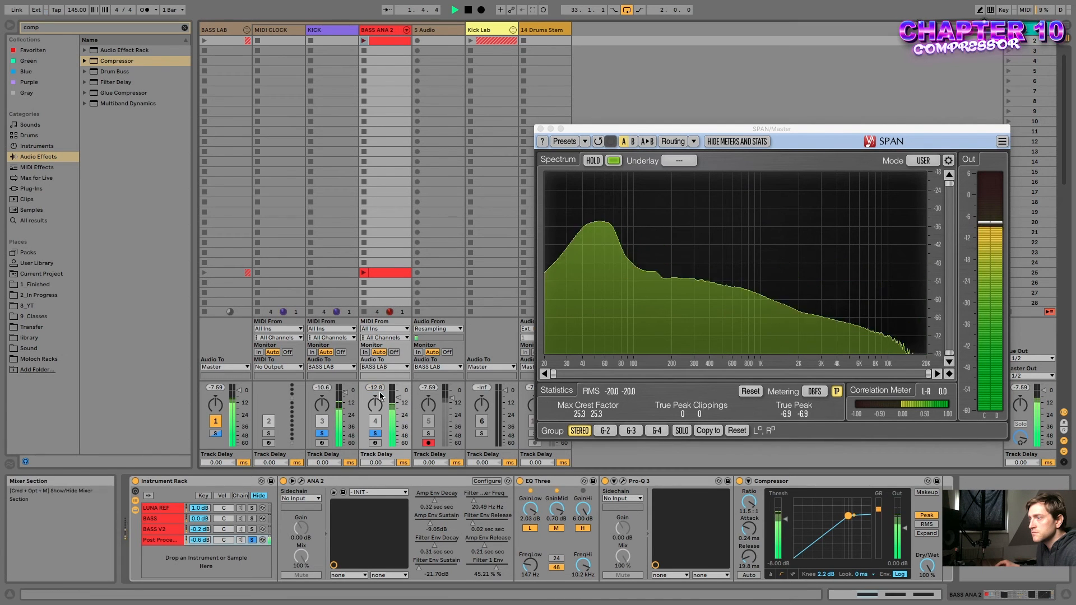
scroll(417, 410, "up", 1)
key("space")
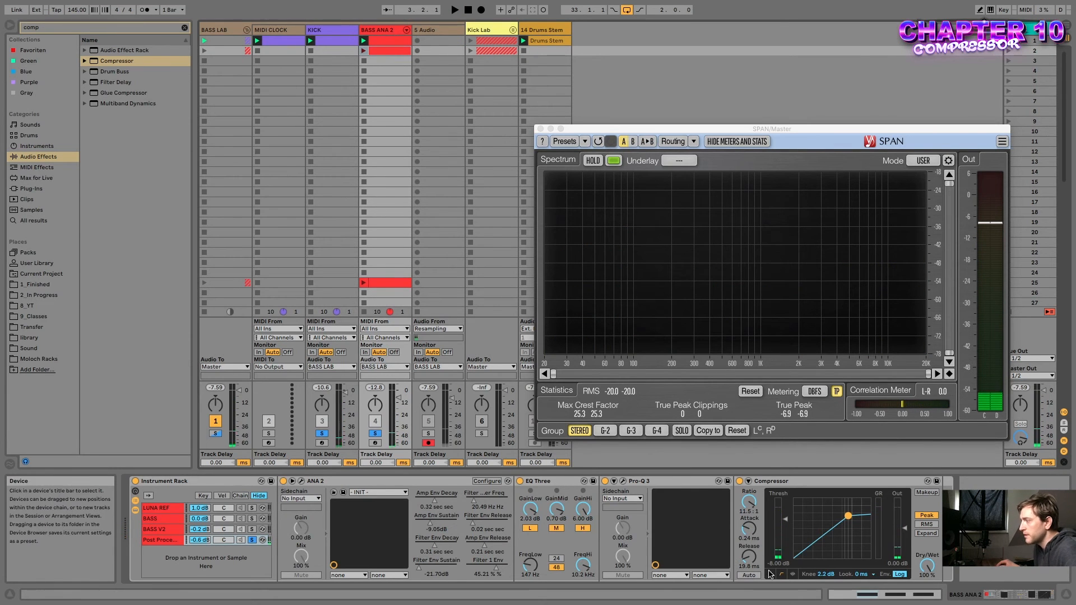
Raise the Compressor's threshold to -7 dB during playback and stop the transport
scroll(785, 568, "up", 2)
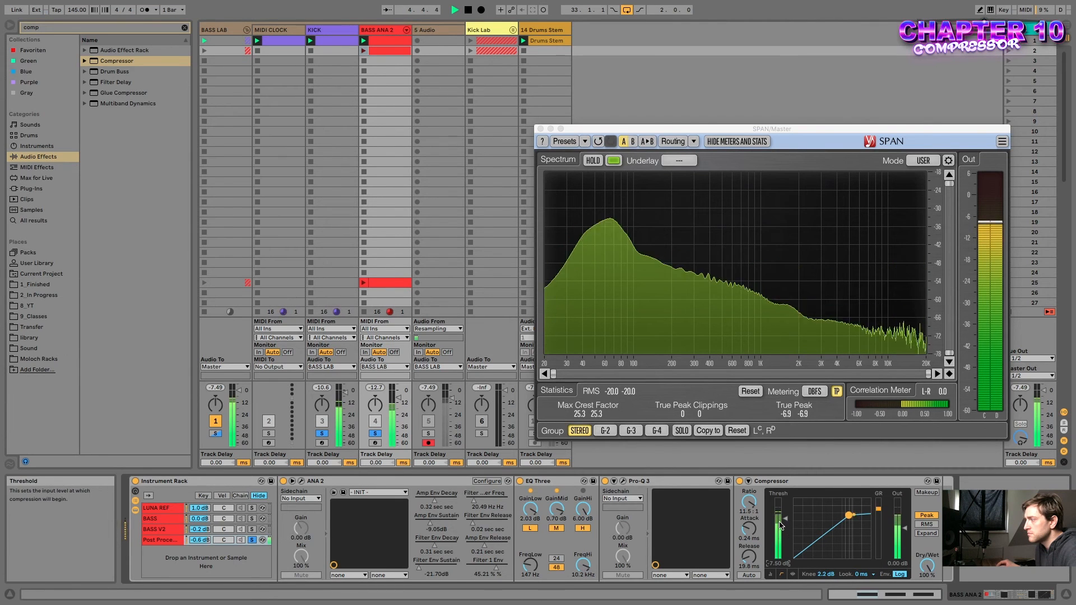
scroll(783, 567, "up", 1)
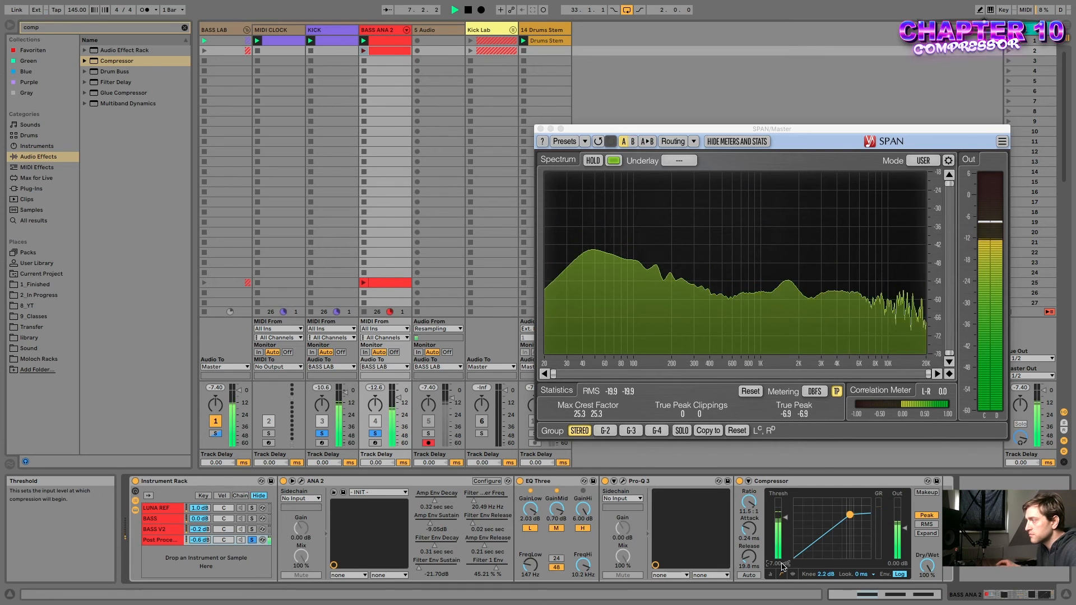
key("space")
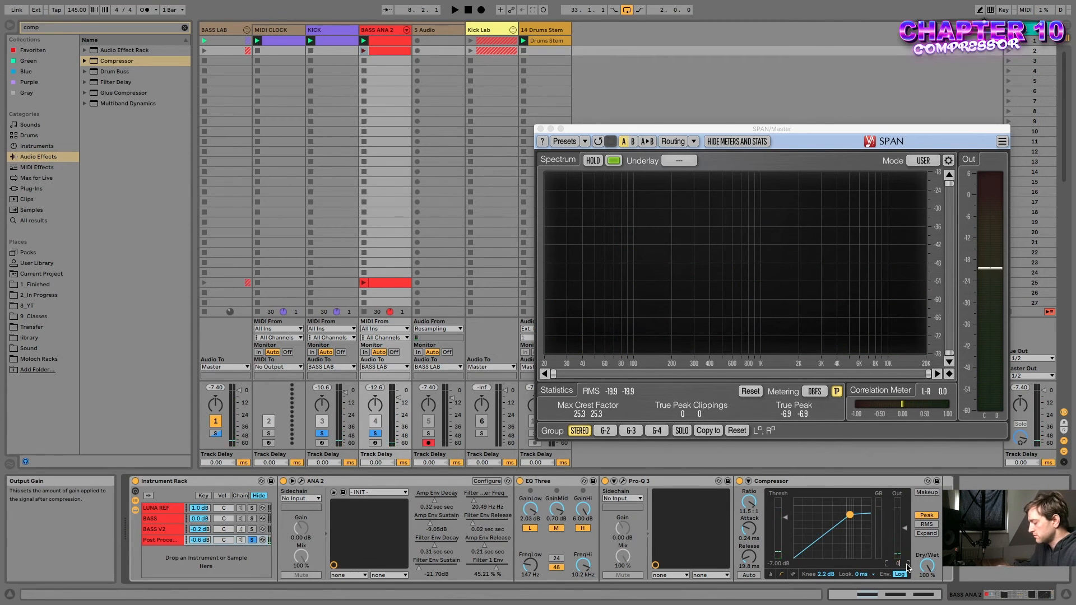
Try Compressor output gains of 0.25 dB and 1 dB, settle on 0.5 dB, and audition the result
type("0.25")
key("Return")
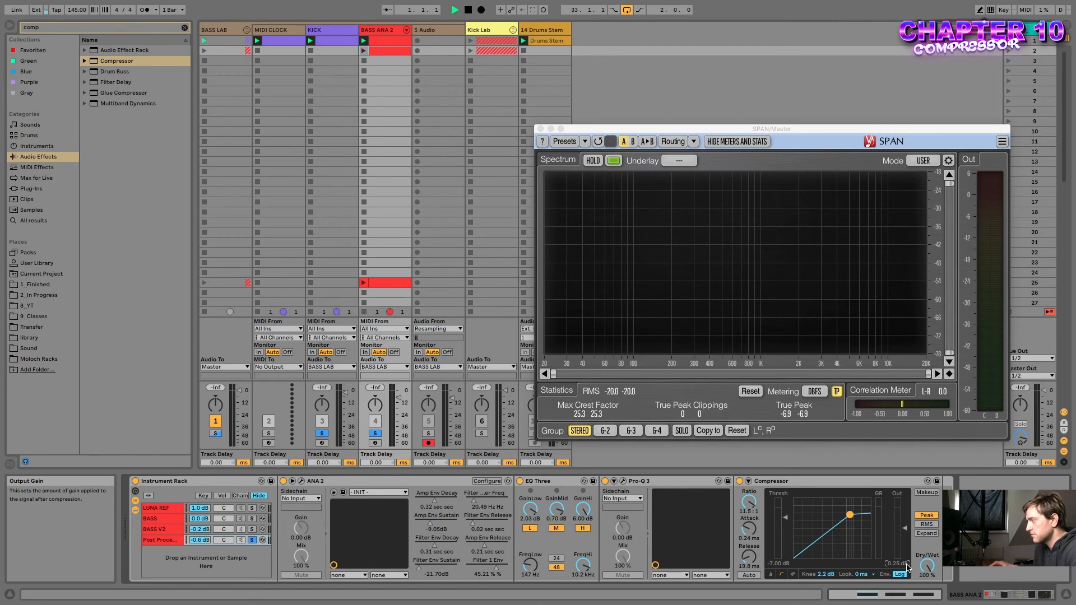
key("space")
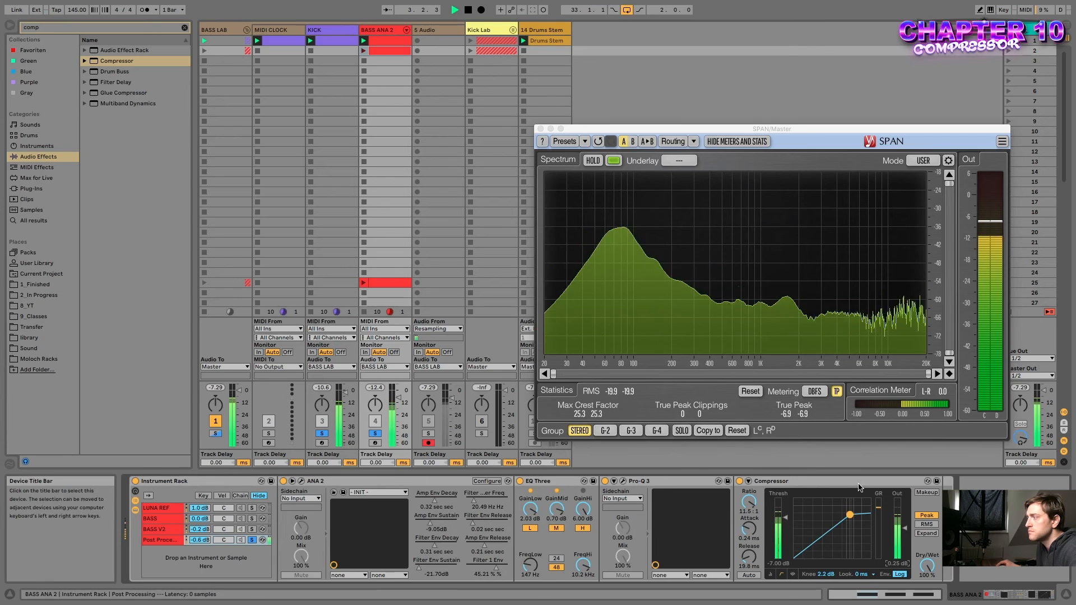
mouse_move(899, 568)
left_mouse_down()
mouse_move(899, 538)
mouse_move(899, 580)
left_mouse_up()
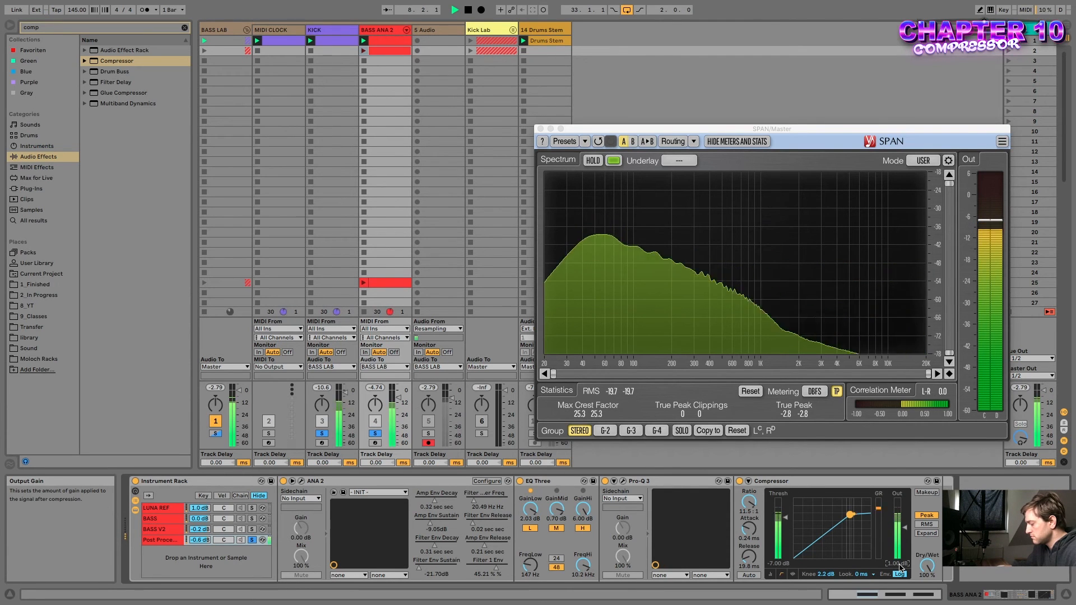
scroll(899, 565, "down", 2)
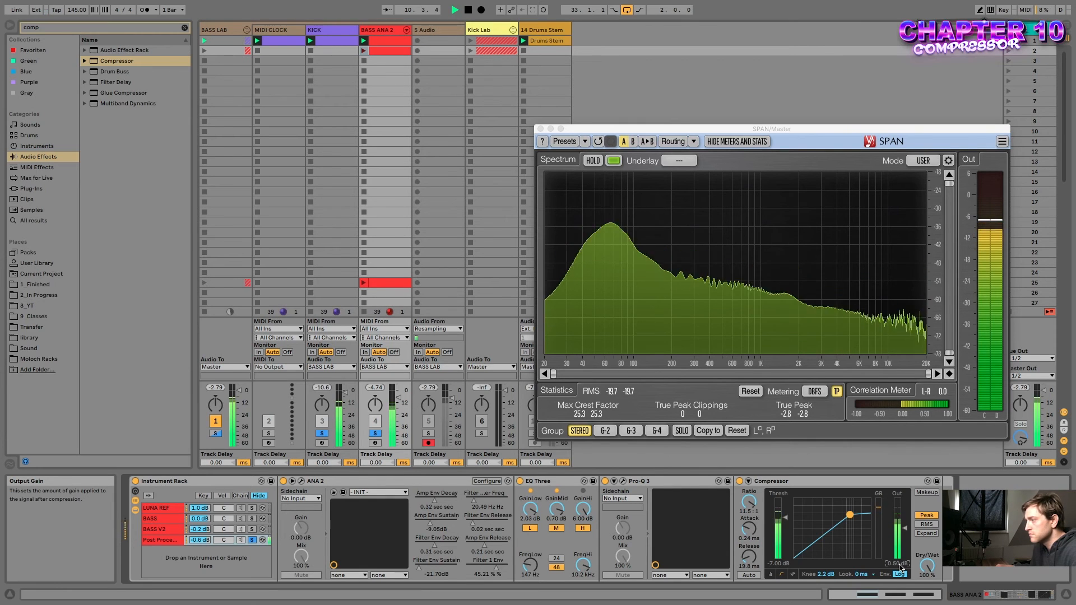
key("space")
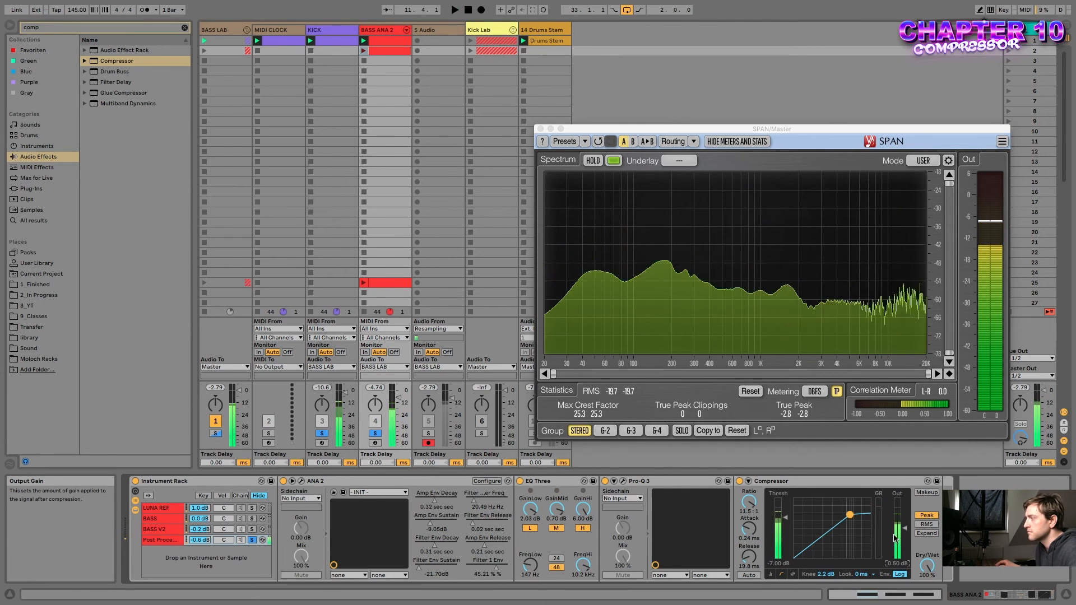
key("space")
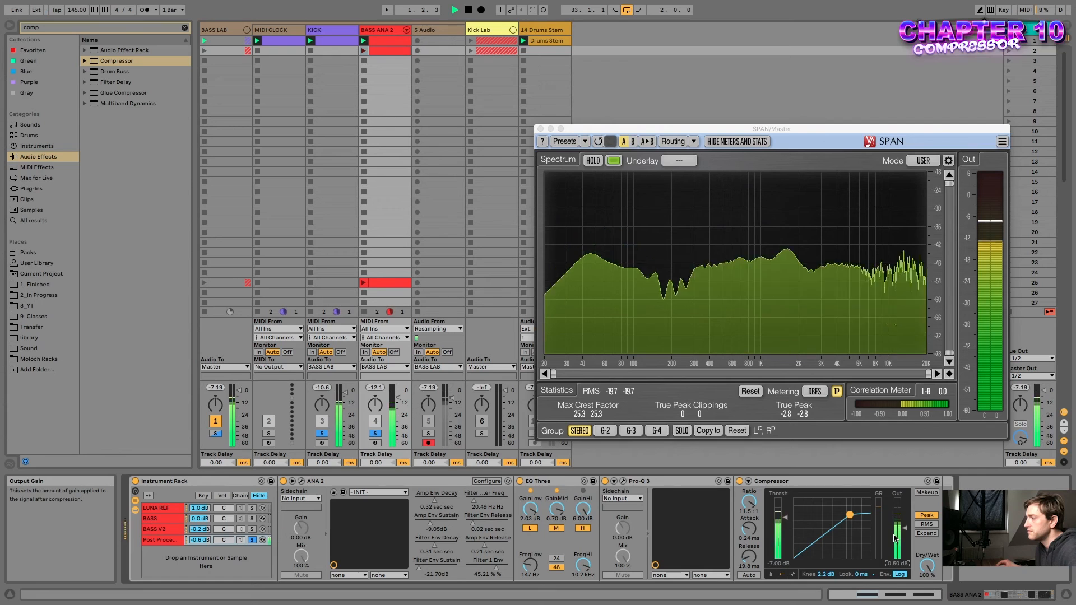
key("space")
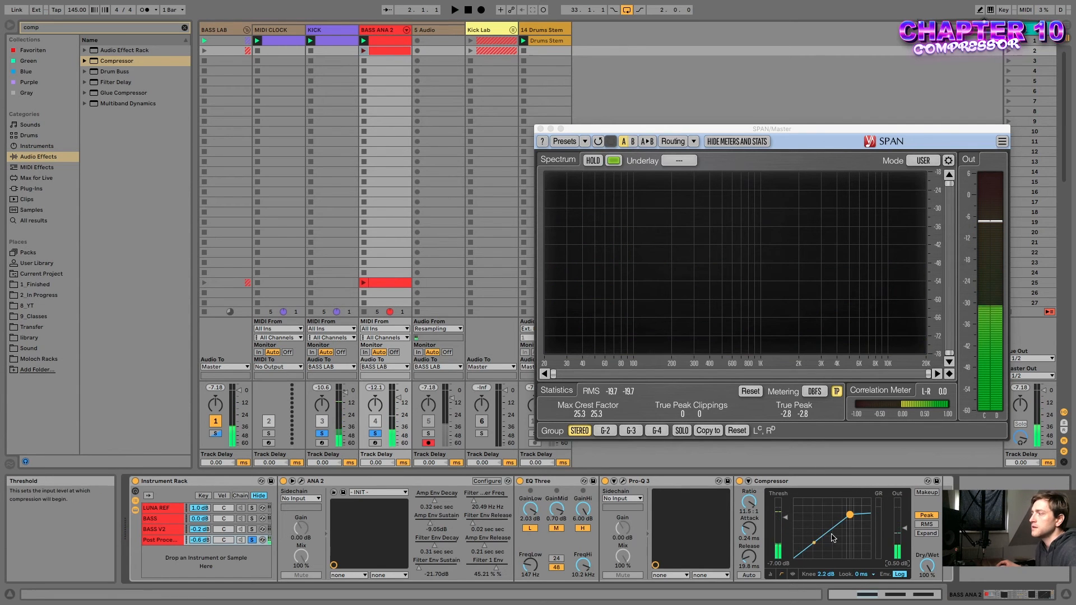
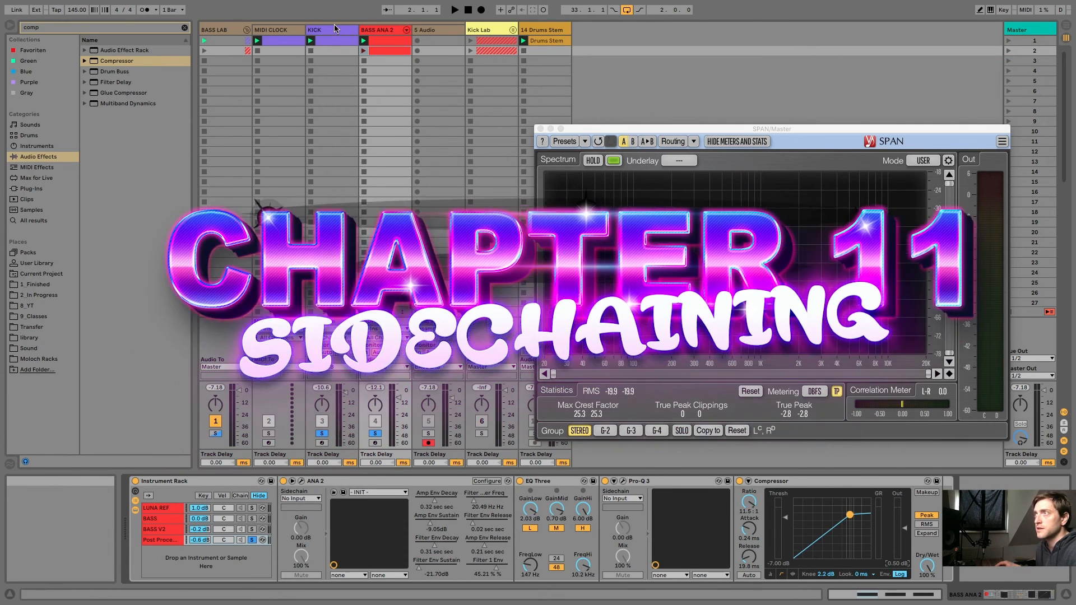
Solo only the KICK, record a short take into the first slot of the 5 Audio track and open the clip
left_click(323, 434)
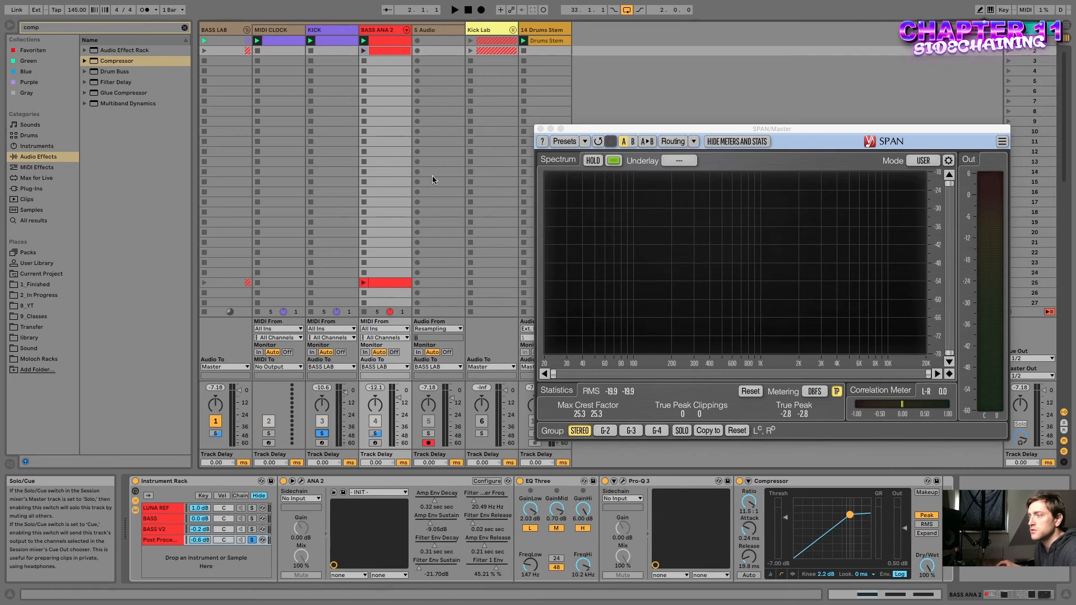
left_click(417, 40)
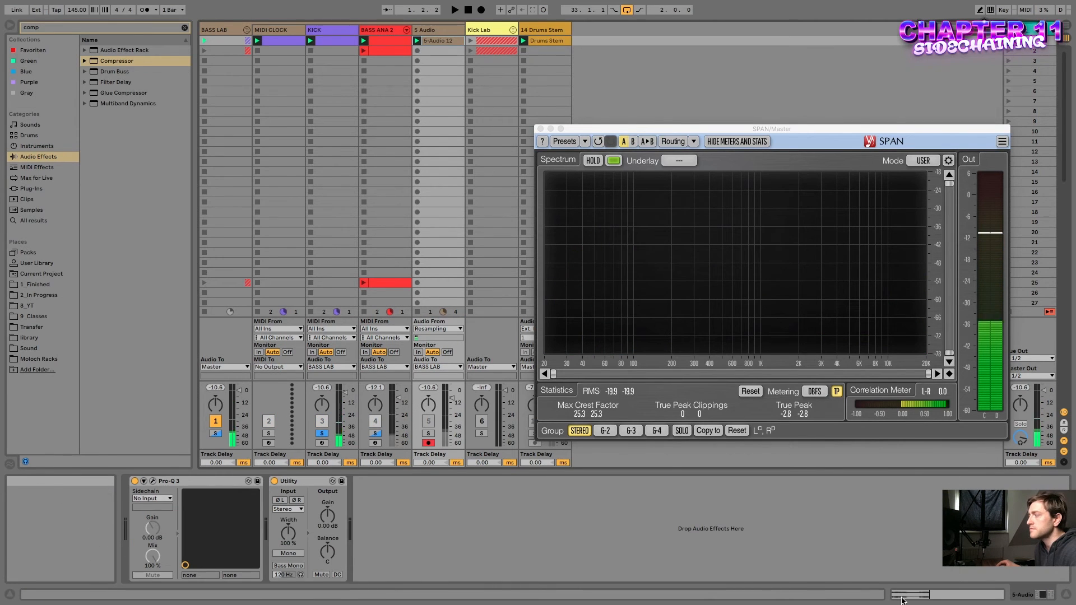
left_click(447, 41)
Mark the tail of the first kick in the recorded clip's waveform, up to where its sound ends
mouse_move(438, 499)
left_mouse_down()
mouse_move(479, 489)
mouse_move(448, 500)
mouse_move(449, 512)
left_mouse_up()
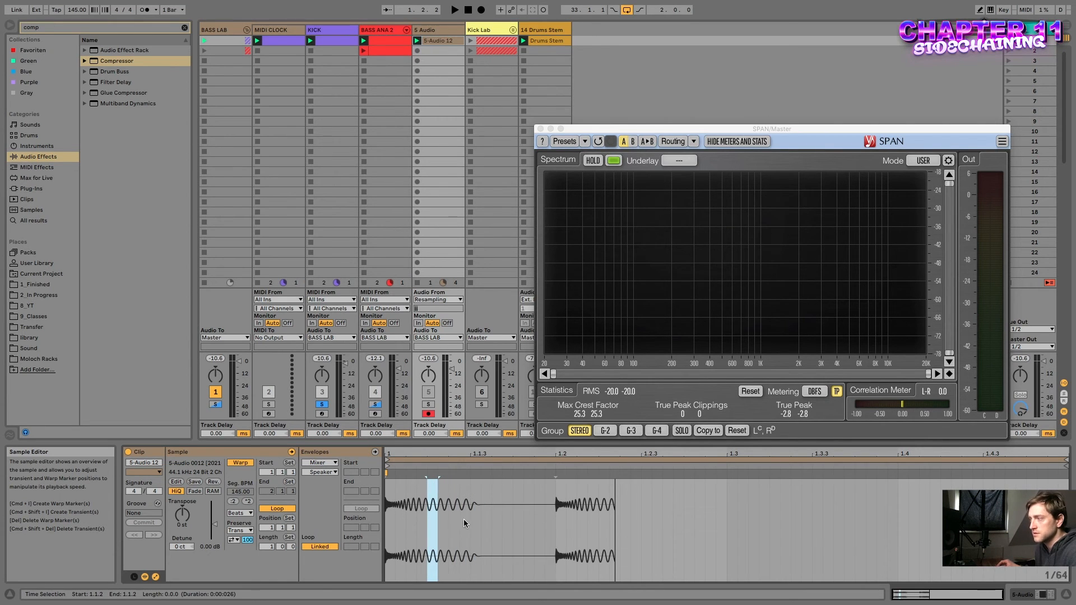
left_click(456, 479)
left_click_drag(426, 486, 469, 485)
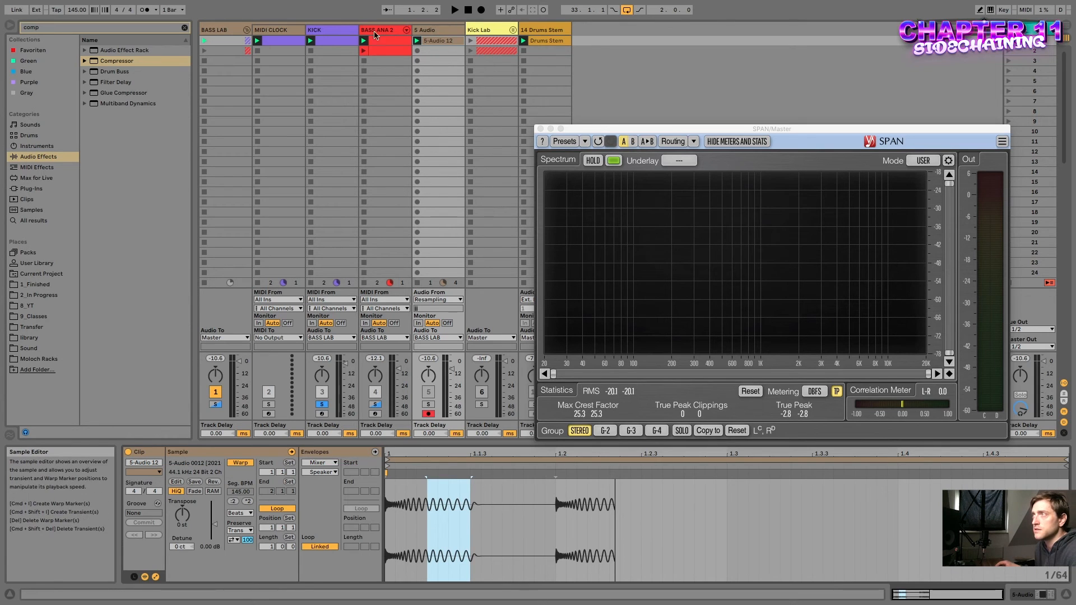
Play KICK together with BASS ANA 2, switching the bass off and back on to compare their spectra in SPAN
left_click(326, 406)
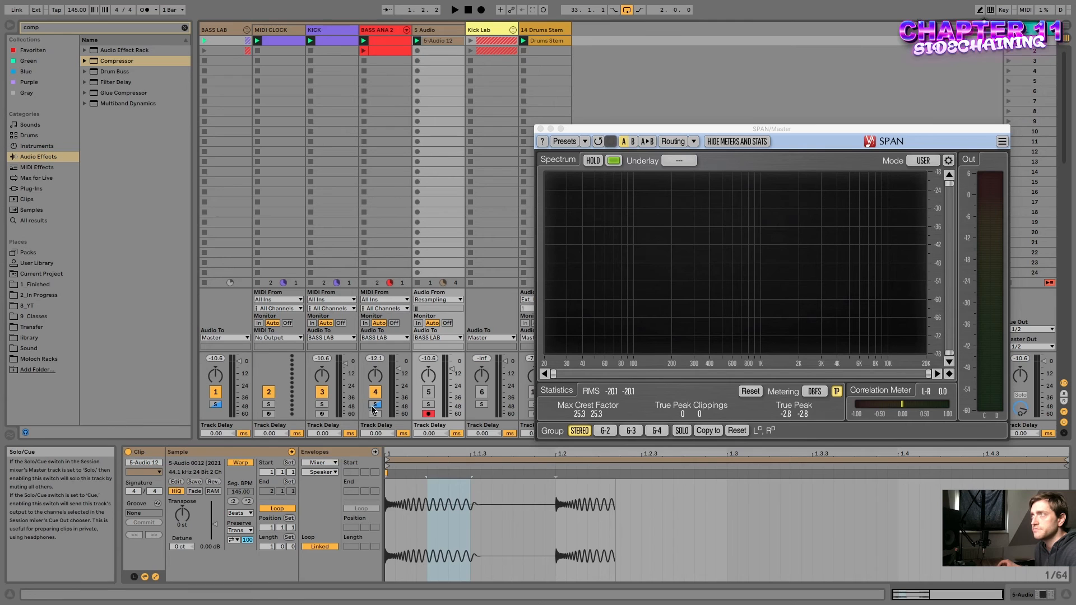
key("space")
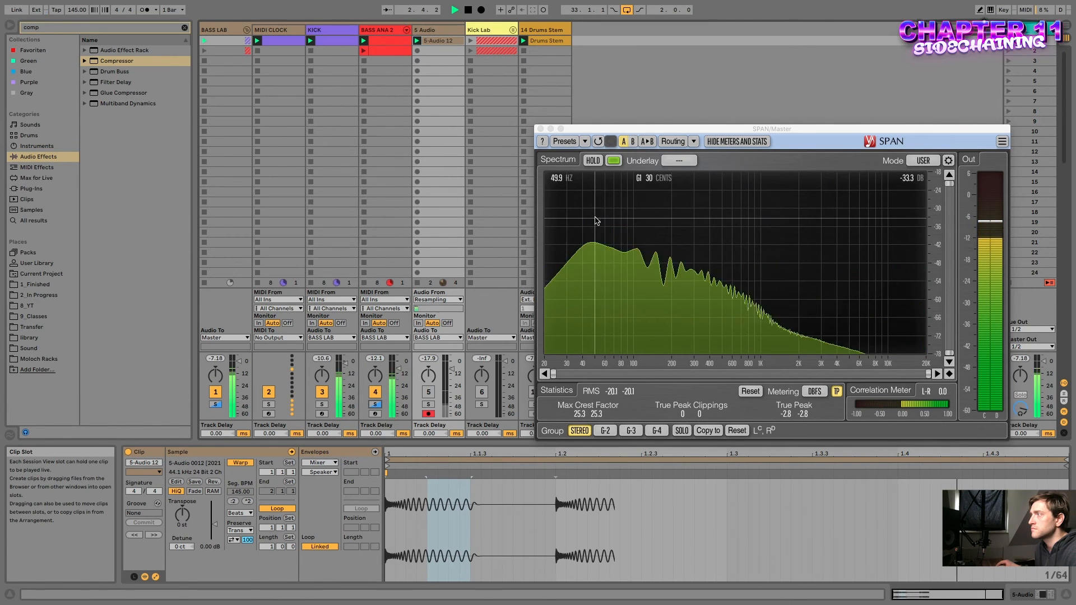
left_click(375, 392)
left_click(375, 393)
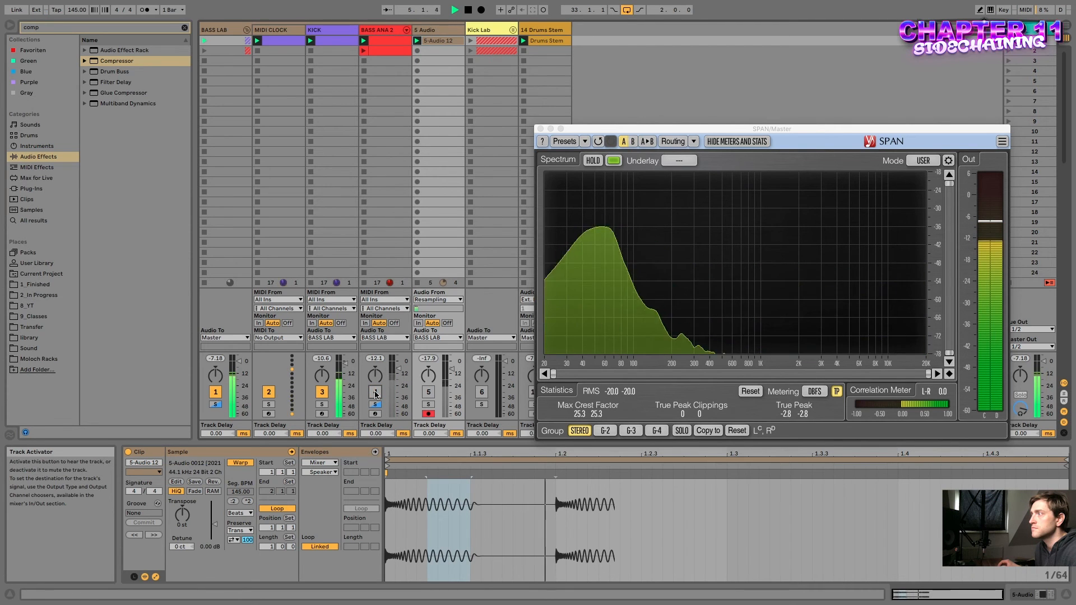
key("space")
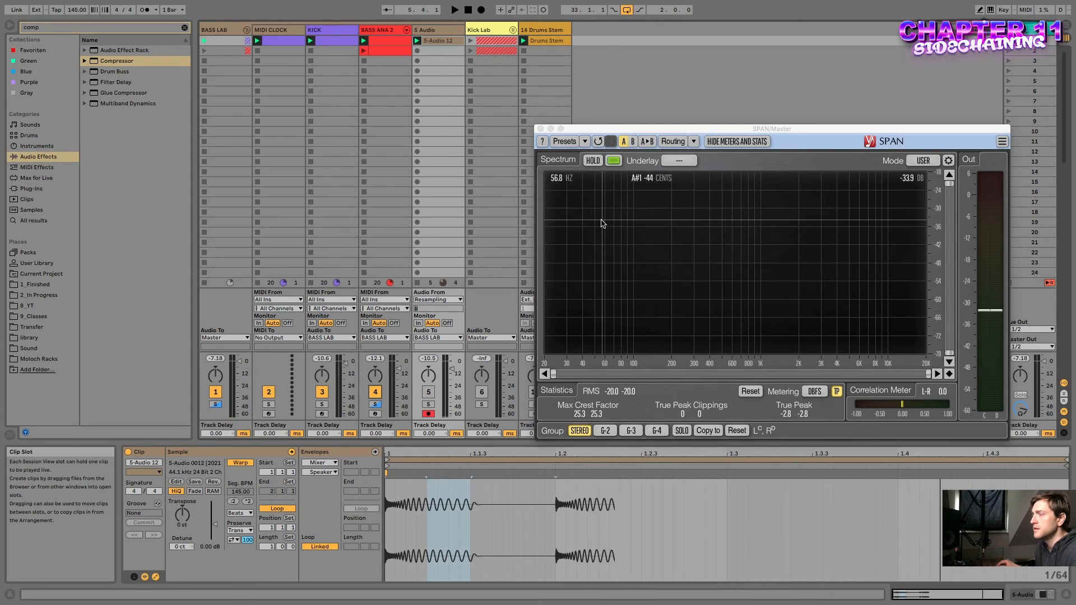
Search the plug-ins for "shaper" and add ShaperBox 2 after the Compressor in BASS ANA 2's Post Processing chain
left_click(393, 32)
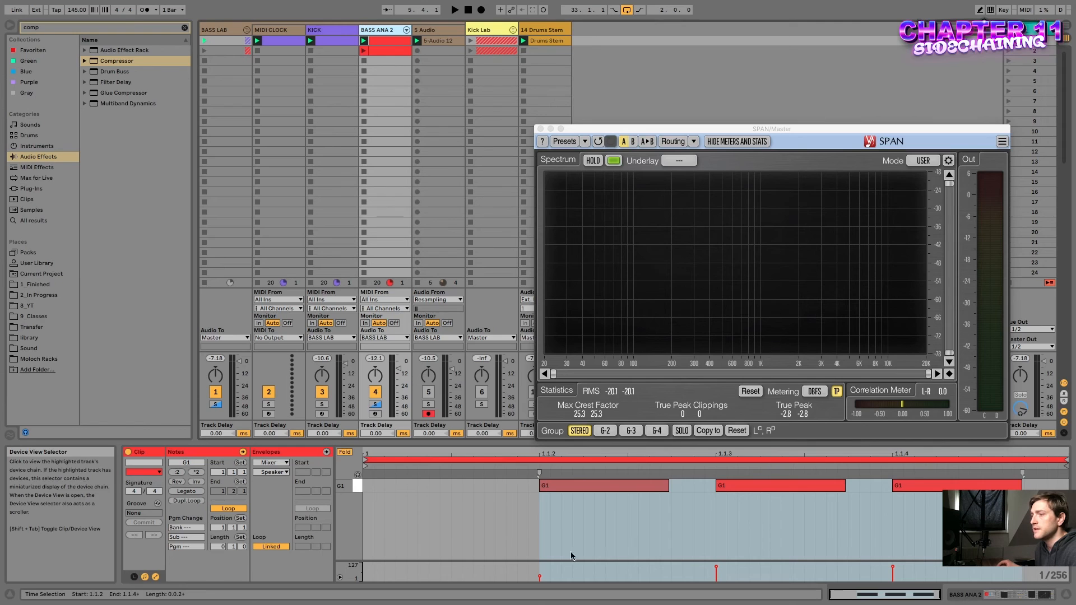
key("shift+Tab")
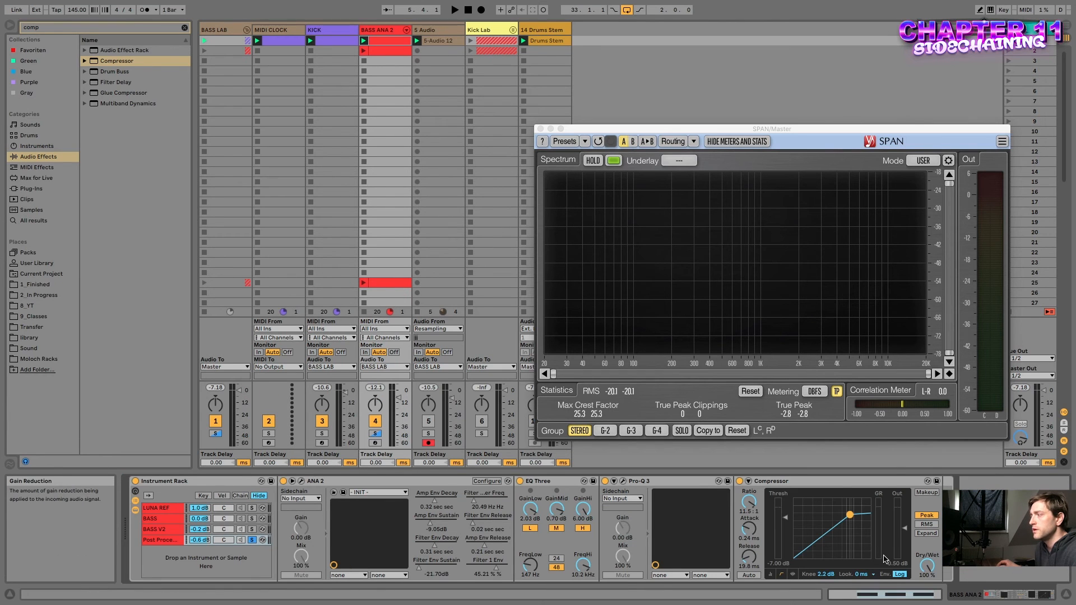
left_click(49, 27)
type("shaper")
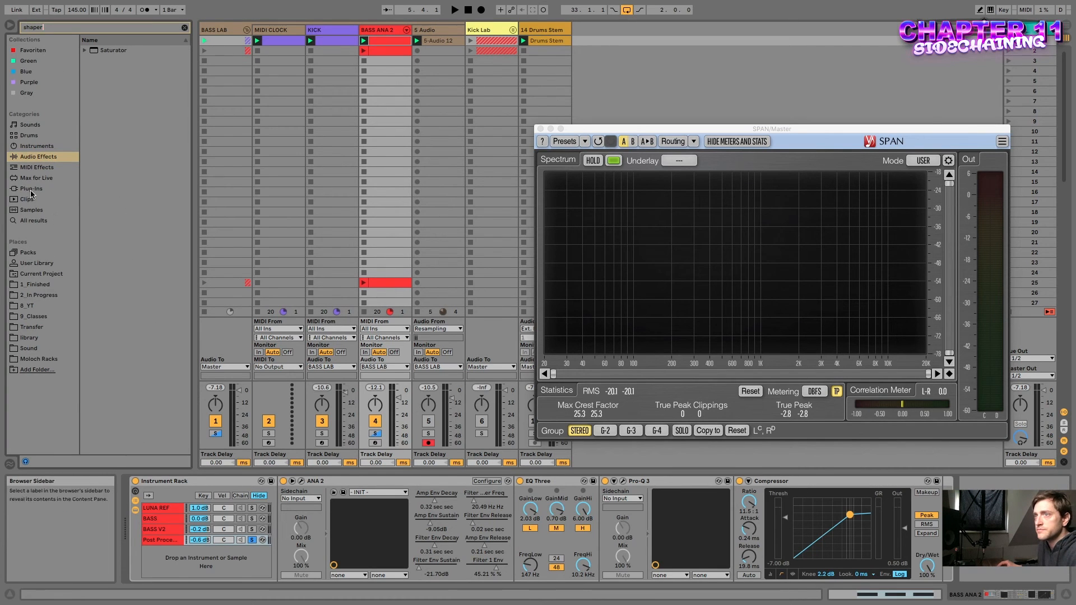
left_click(85, 50)
left_click(118, 93)
left_click_drag(119, 92, 872, 480)
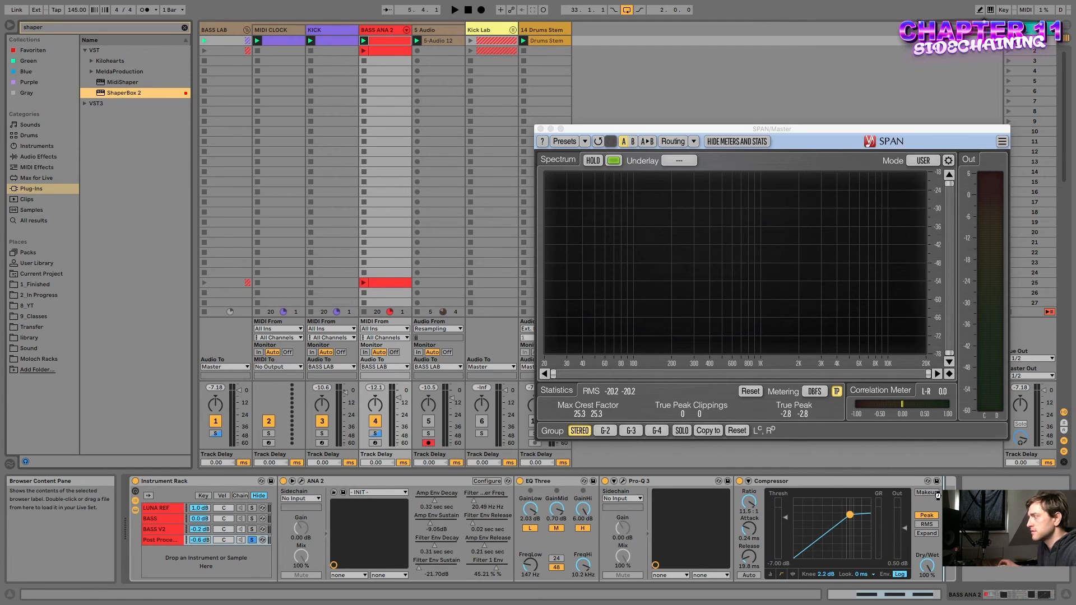
left_click_drag(938, 495, 940, 499)
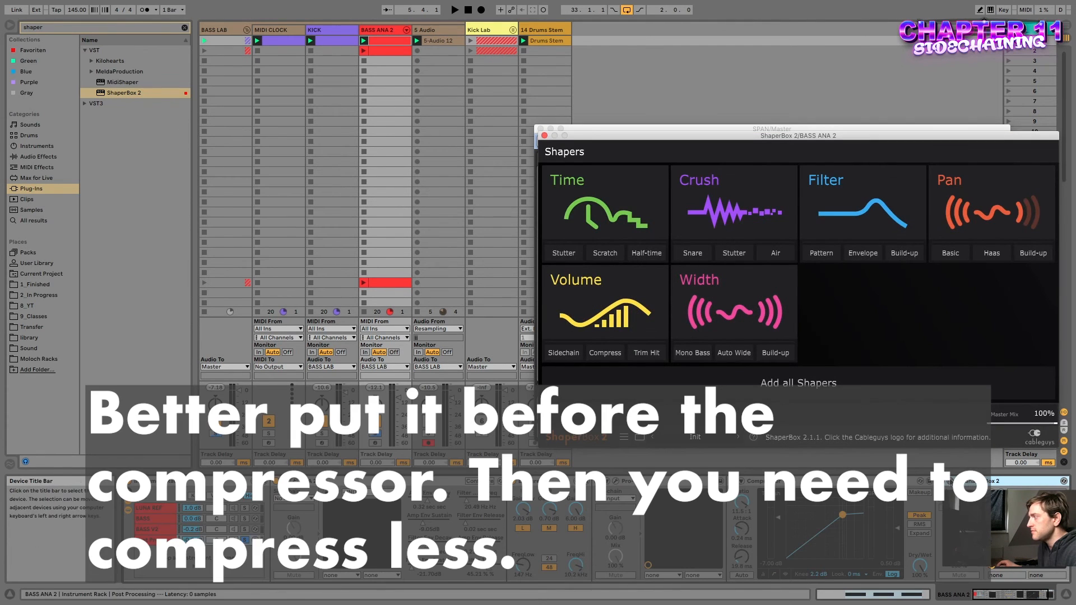
Add the Volume shaper with default settings in ShaperBox 2 and briefly play the loop, leaving the MIDI CLOCK track active
left_click(620, 305)
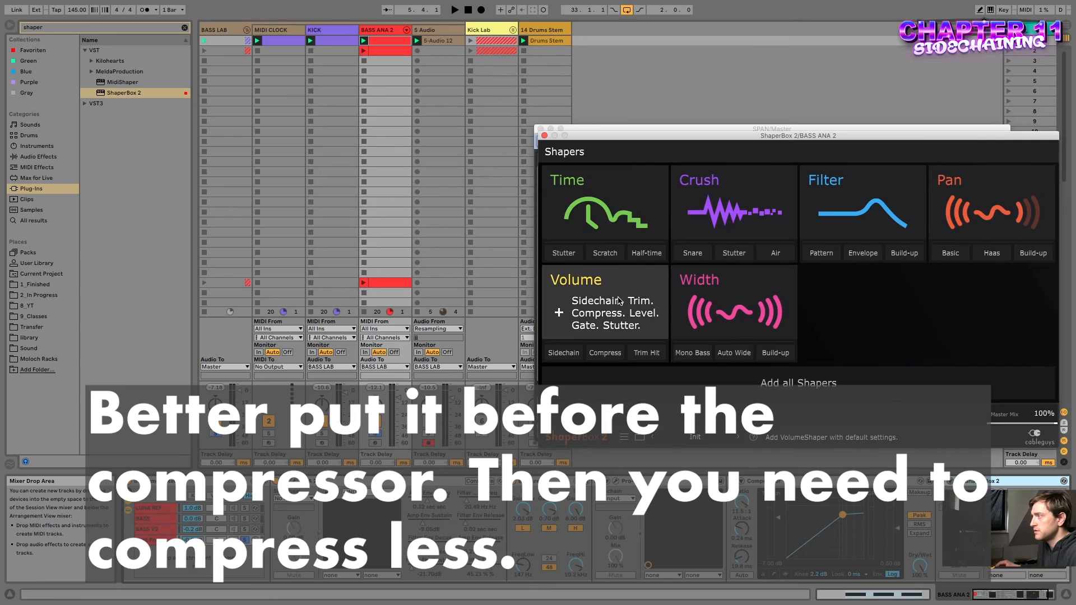
left_click_drag(700, 137, 624, 105)
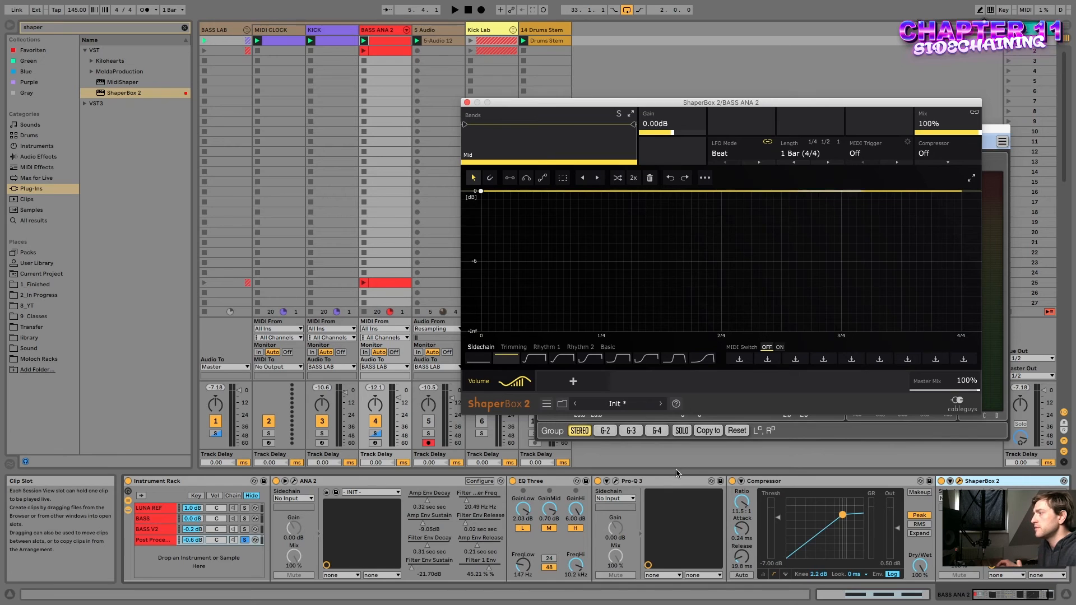
scroll(934, 520, "right", 3)
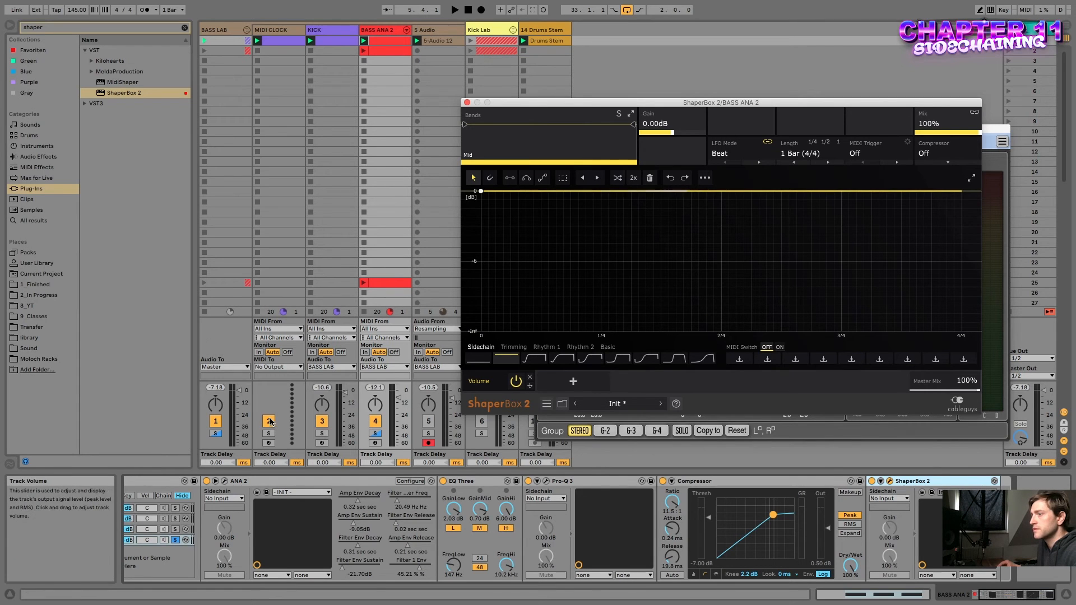
key("space")
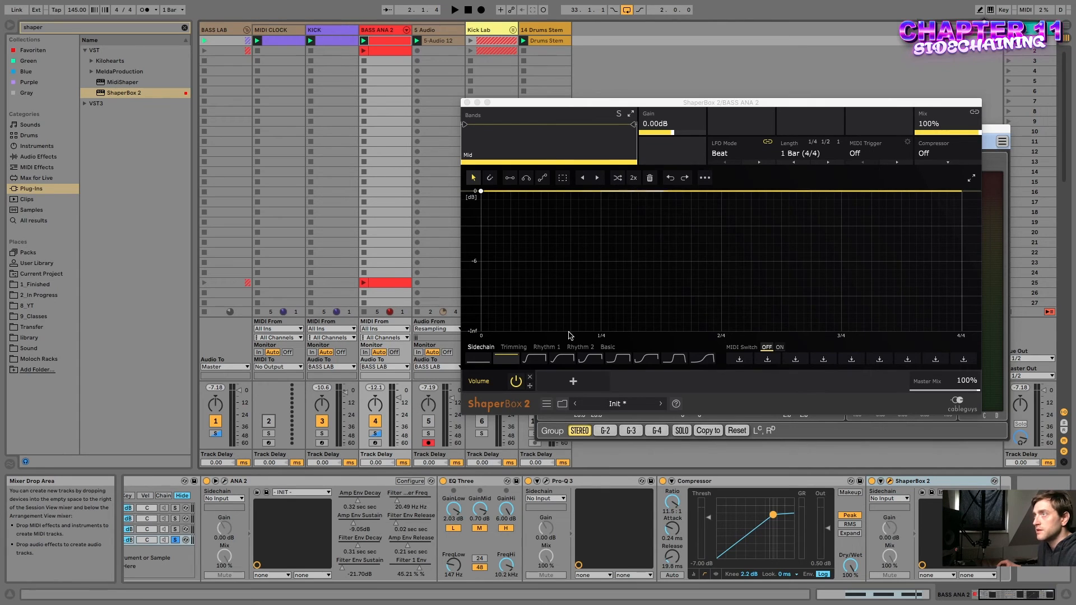
left_click(269, 421)
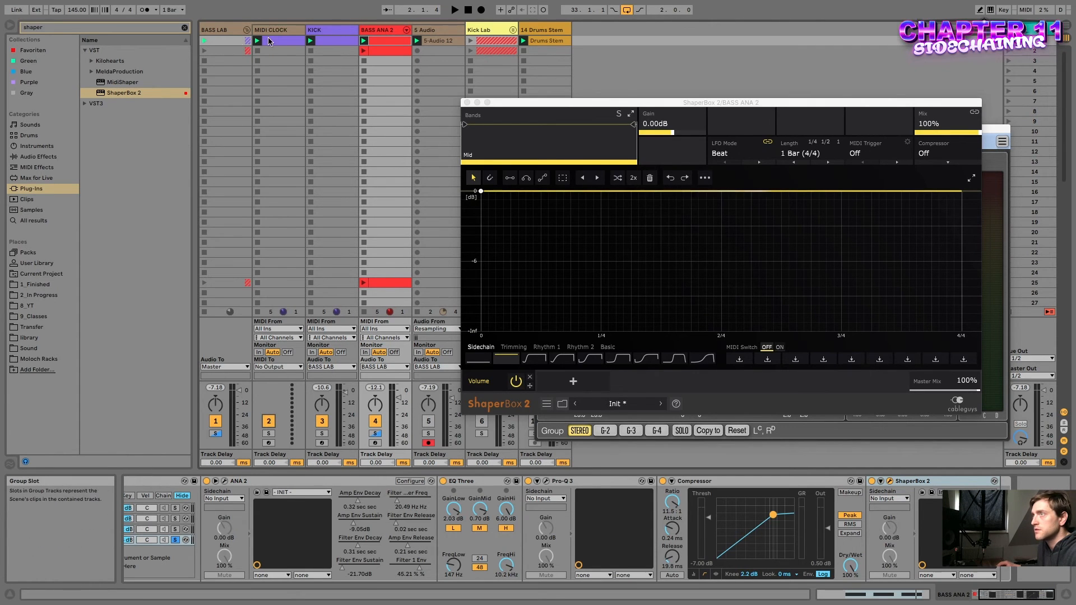
Set the Volume shaper's MIDI Trigger to On and its LFO length to 1/4
left_click(856, 153)
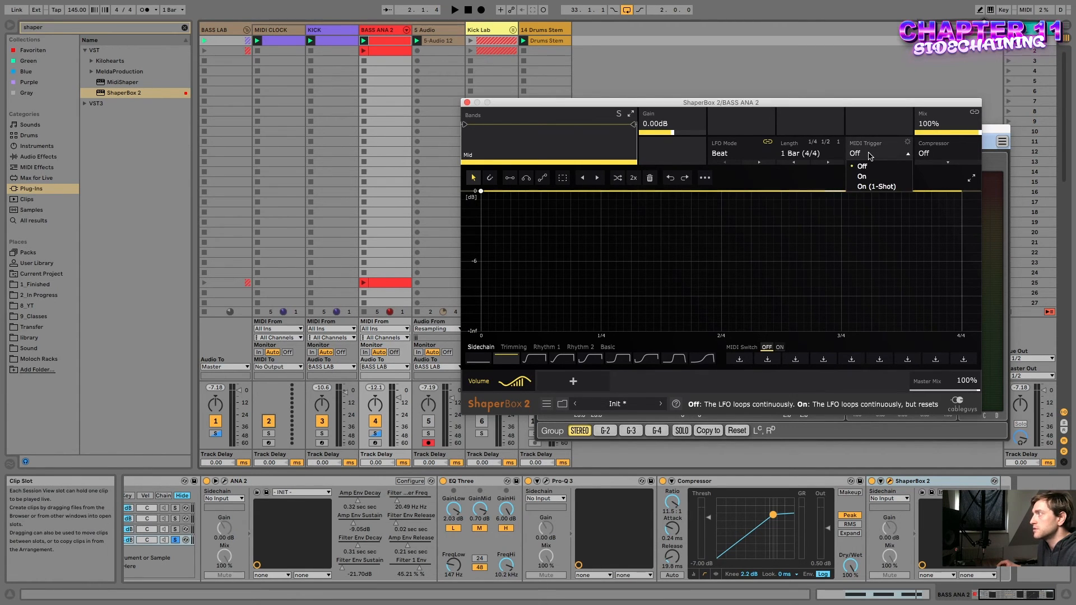
left_click(862, 176)
left_click(802, 153)
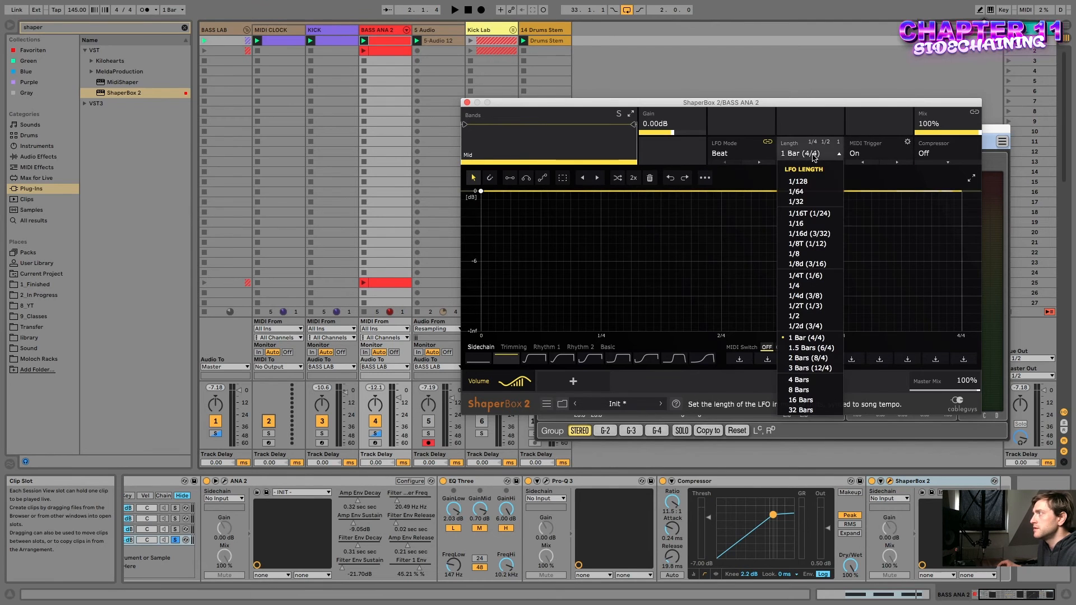
left_click(820, 286)
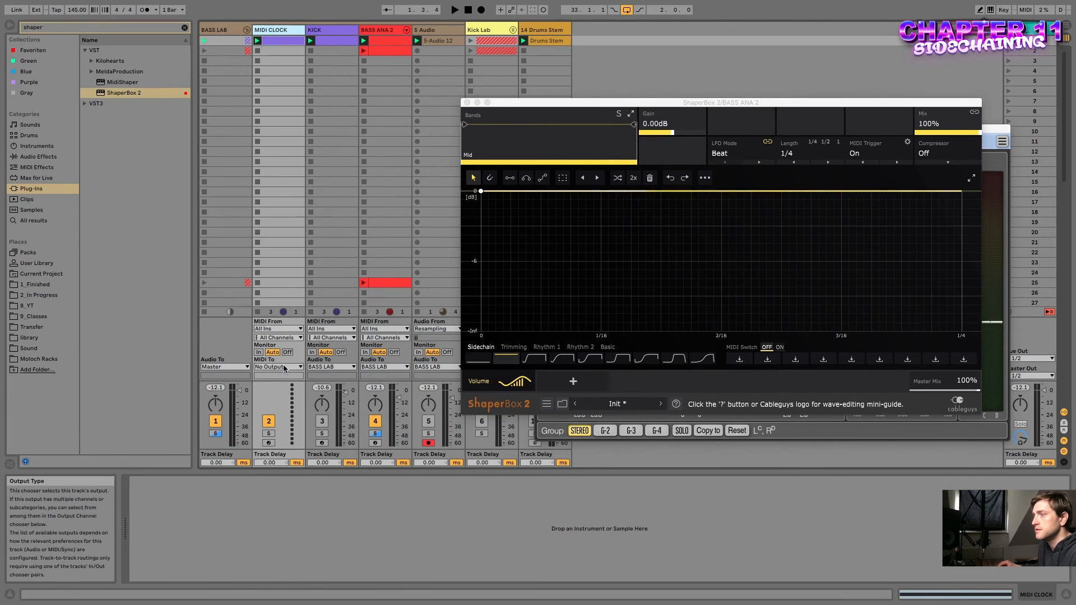
Open the MIDI CLOCK track's clip to inspect its trigger note
left_click(279, 368)
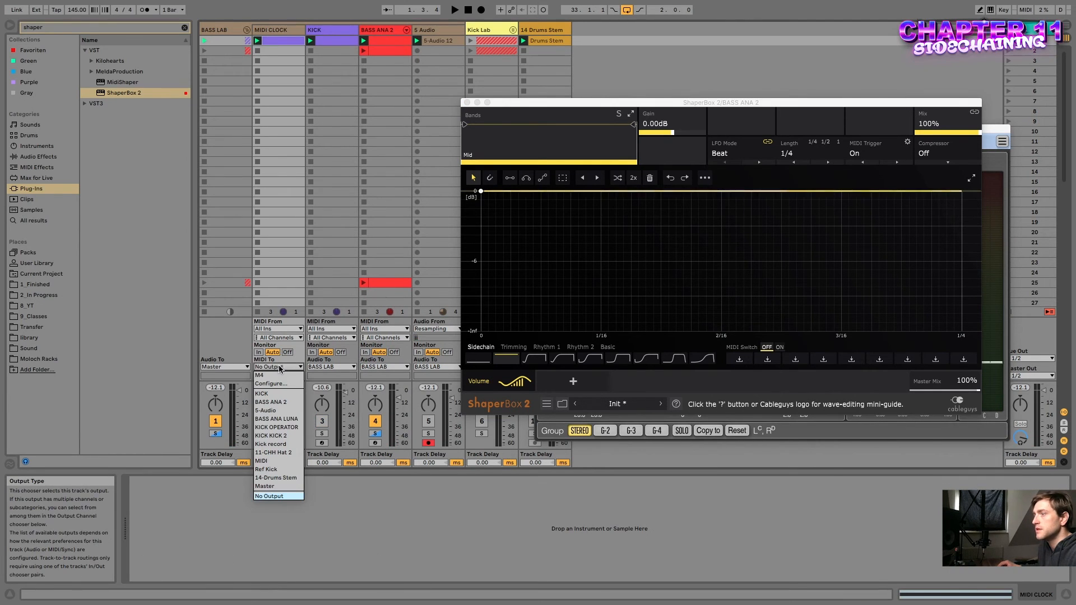
left_click(274, 40)
left_click(274, 39)
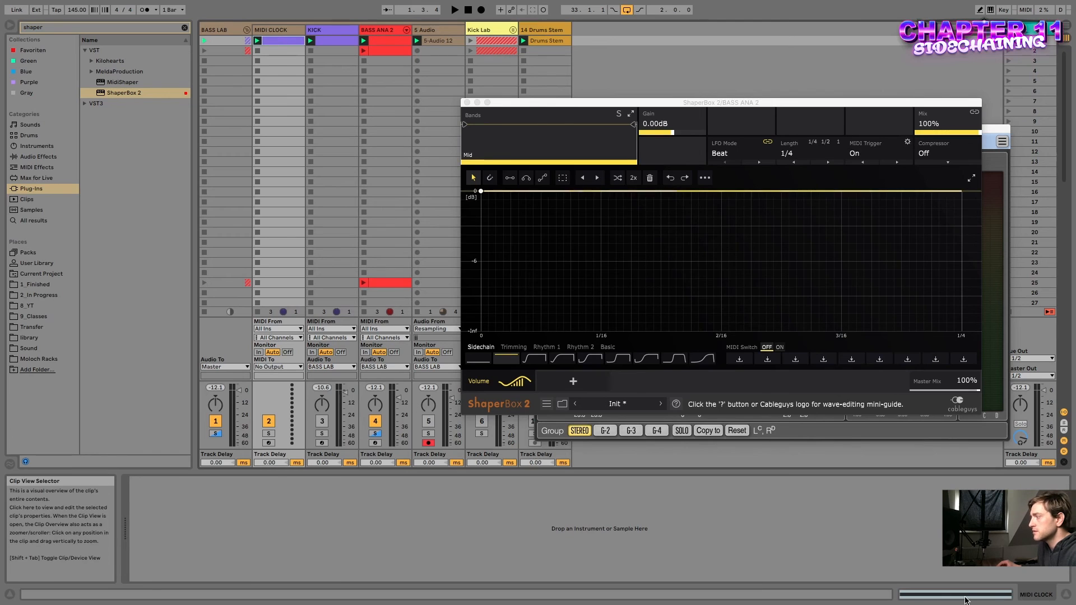
left_click(966, 596)
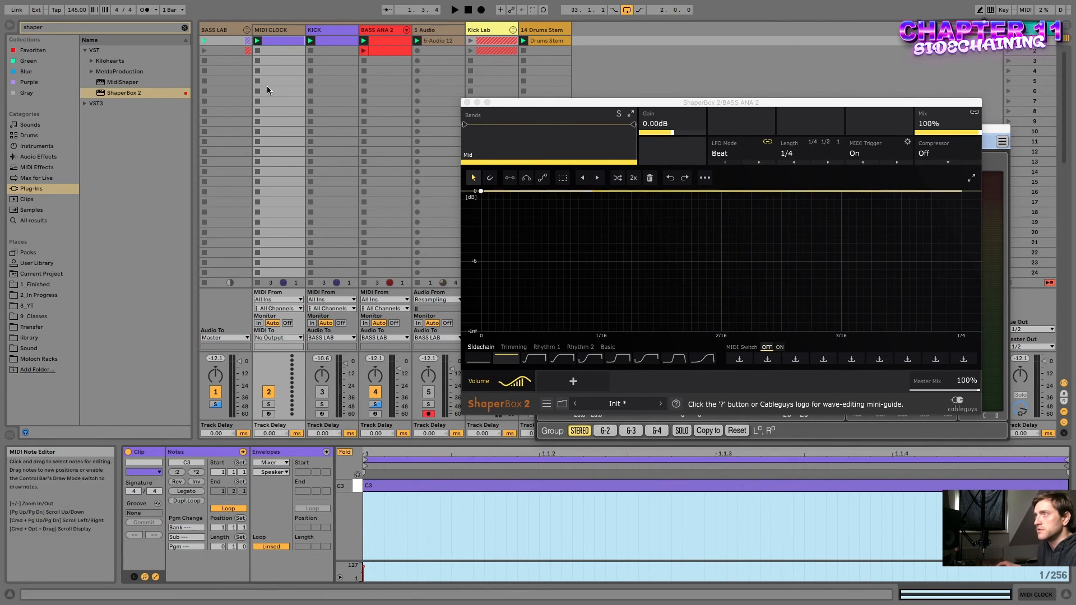
Route the MIDI CLOCK track's output to ShaperBox 2 in BASS ANA 2's Post Processing chain and check the triggering during playback
left_click(273, 31)
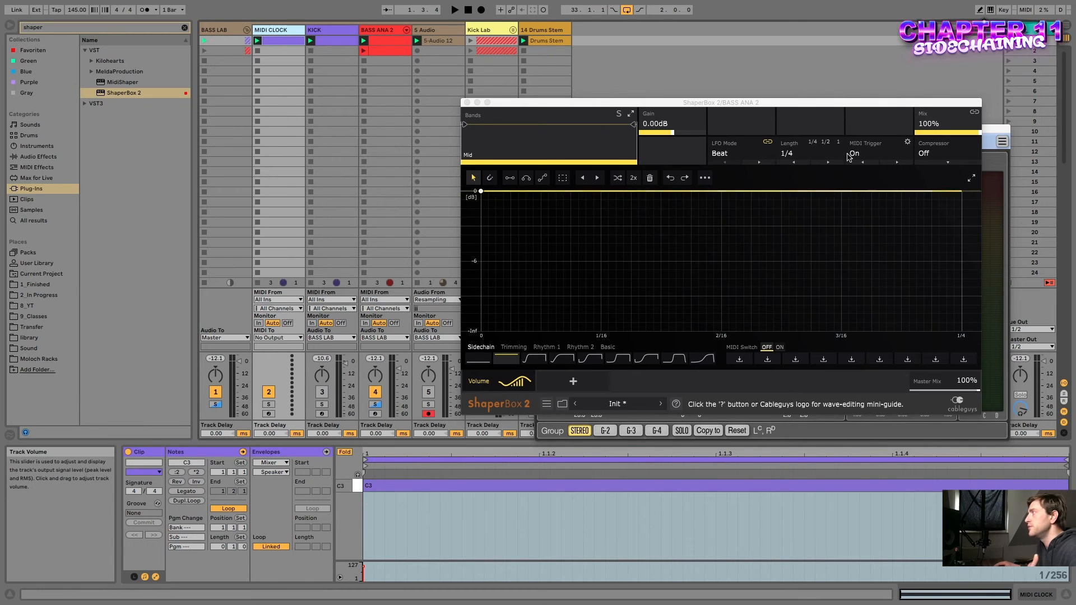
left_click(278, 338)
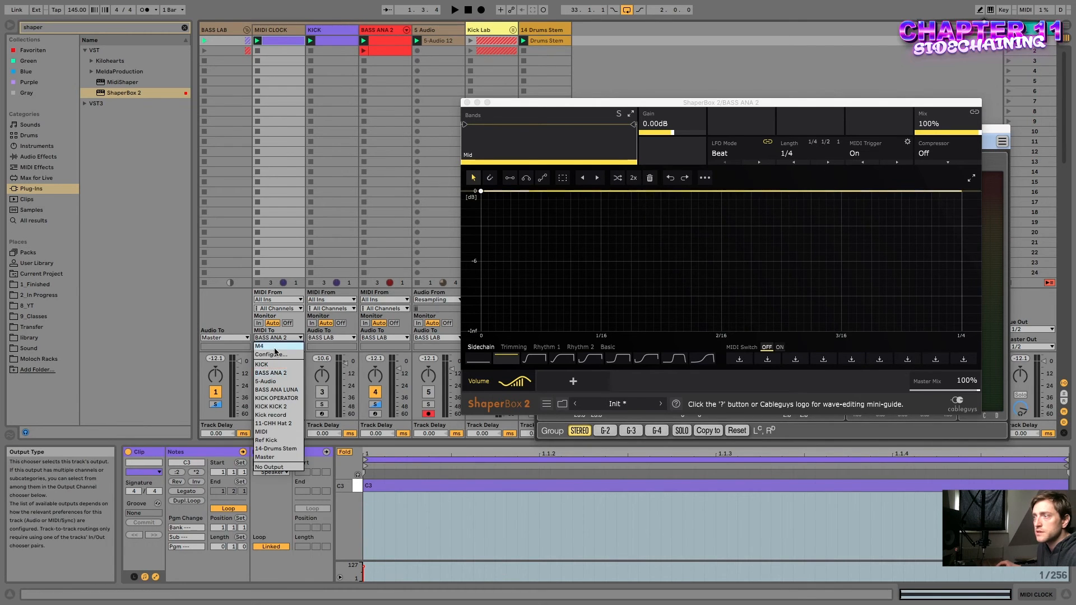
left_click(269, 374)
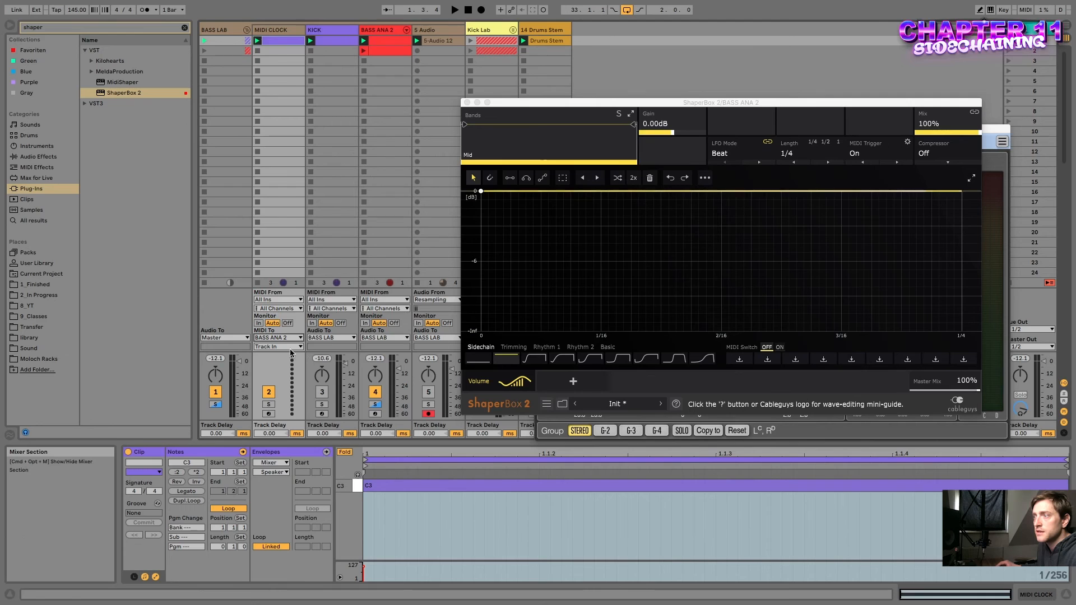
left_click(290, 347)
scroll(325, 331, "down", 10)
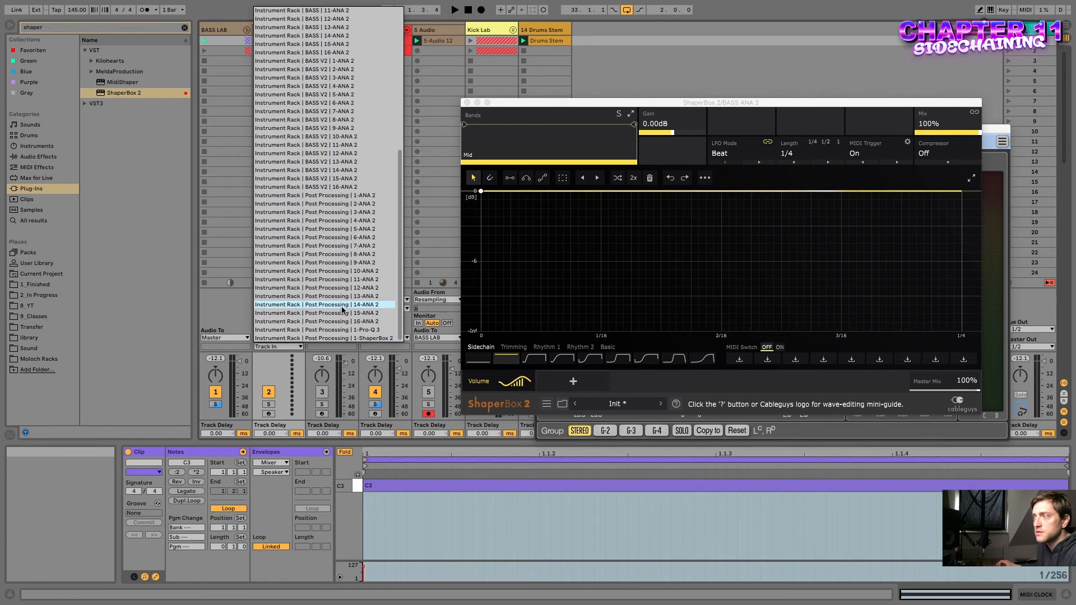
key("Return")
key("space")
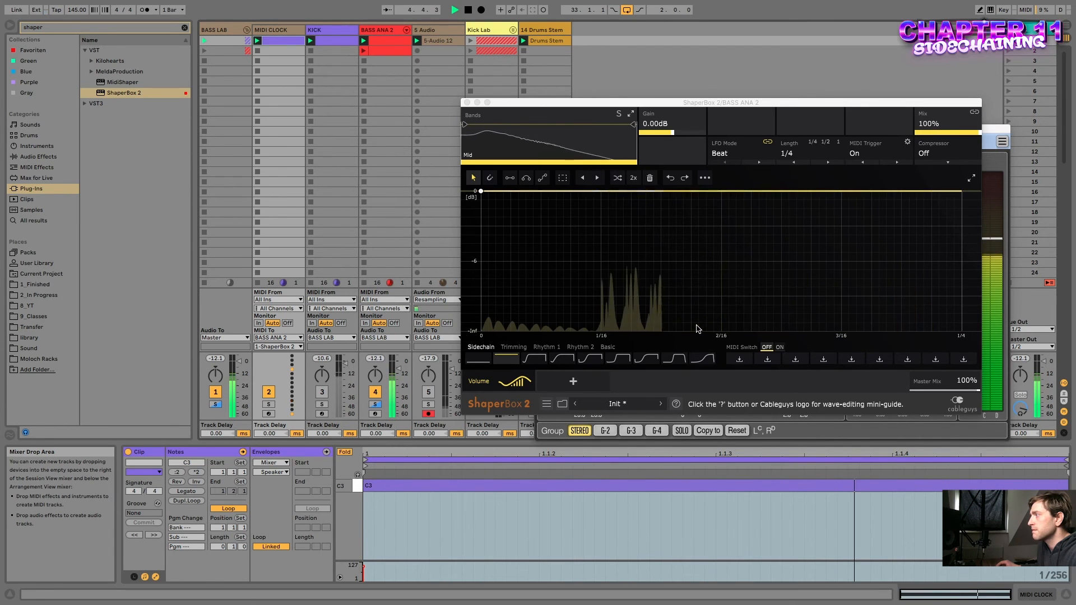
key("space")
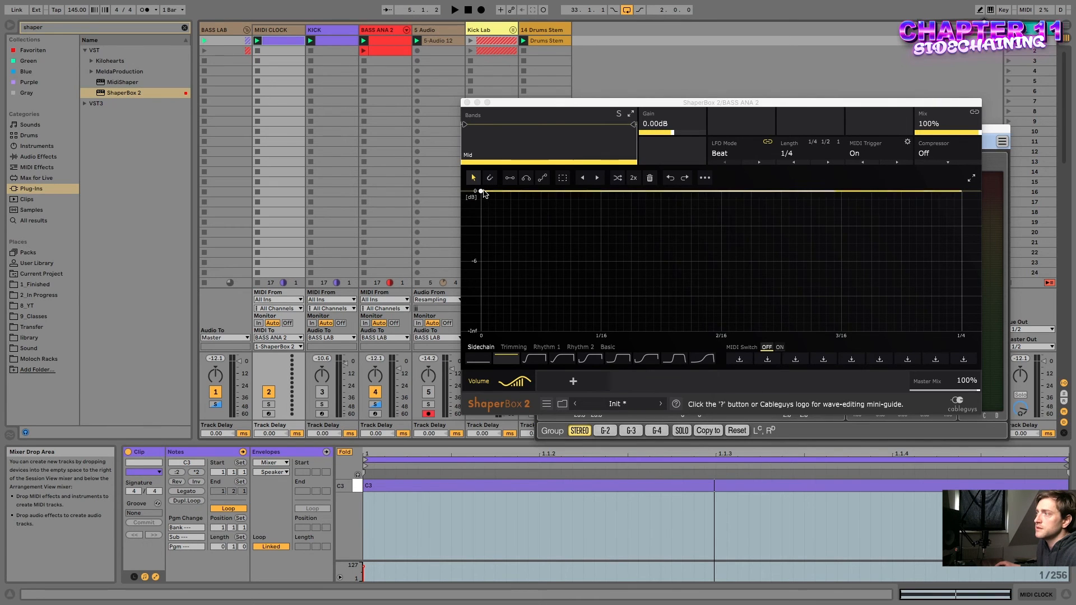
Draw a volume curve that stays at -inf until 2/16, rises steeply there and holds 0 dB until 1/4
mouse_move(482, 193)
left_mouse_down()
mouse_move(483, 277)
mouse_move(483, 211)
left_mouse_up()
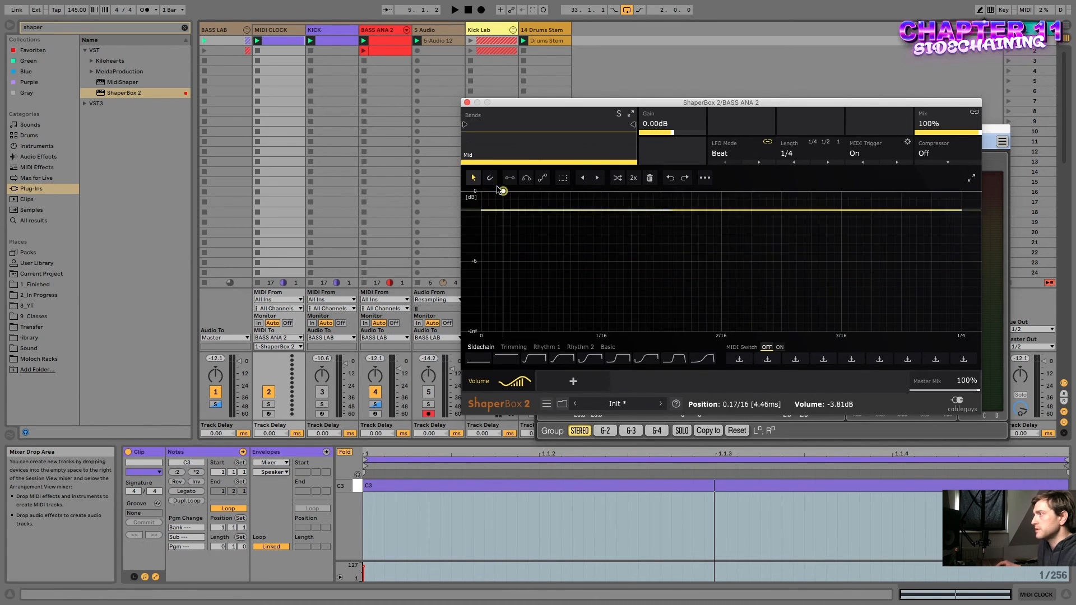
left_click(543, 178)
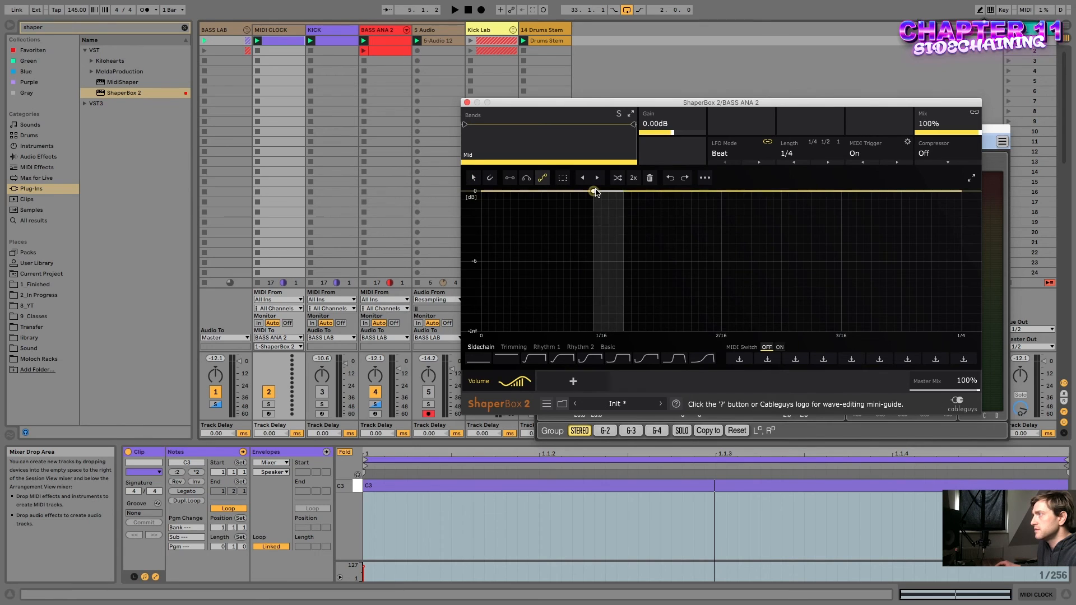
left_click(509, 179)
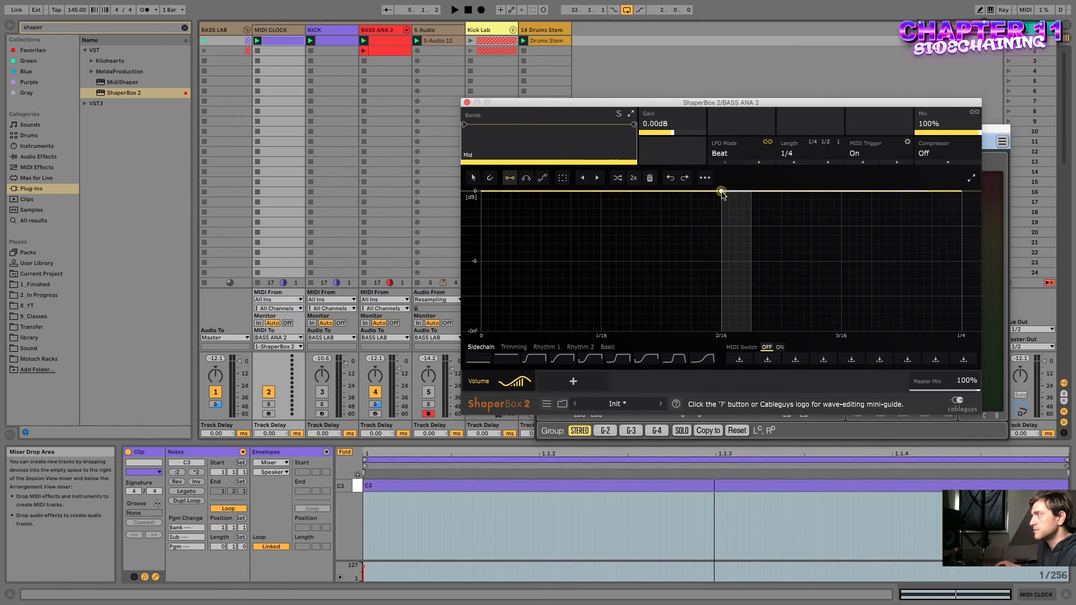
mouse_move(721, 191)
left_mouse_down()
mouse_move(713, 329)
mouse_move(481, 332)
left_mouse_up()
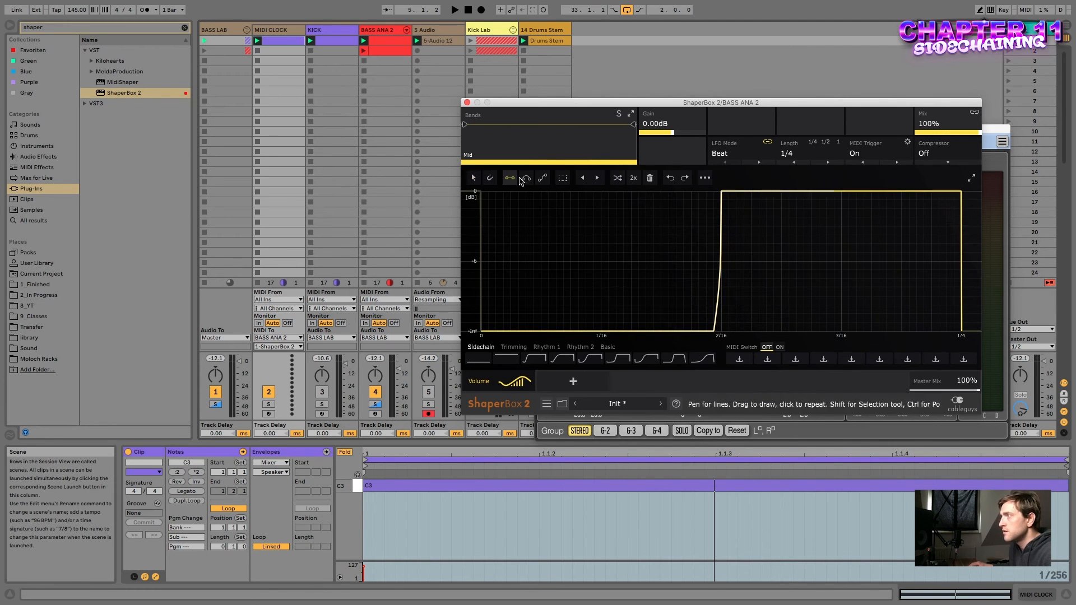
key("super+z")
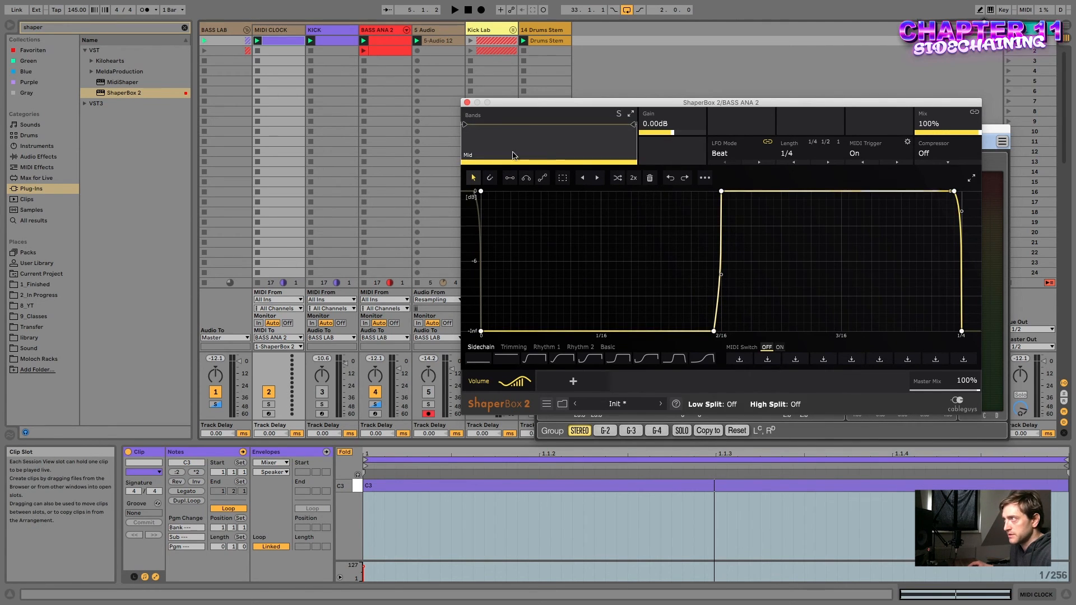
Set the Volume shaper's High Split to 143 Hz during playback, reactivate the KICK track and audition kick and bass together
key("space")
left_click_drag(633, 126, 504, 124)
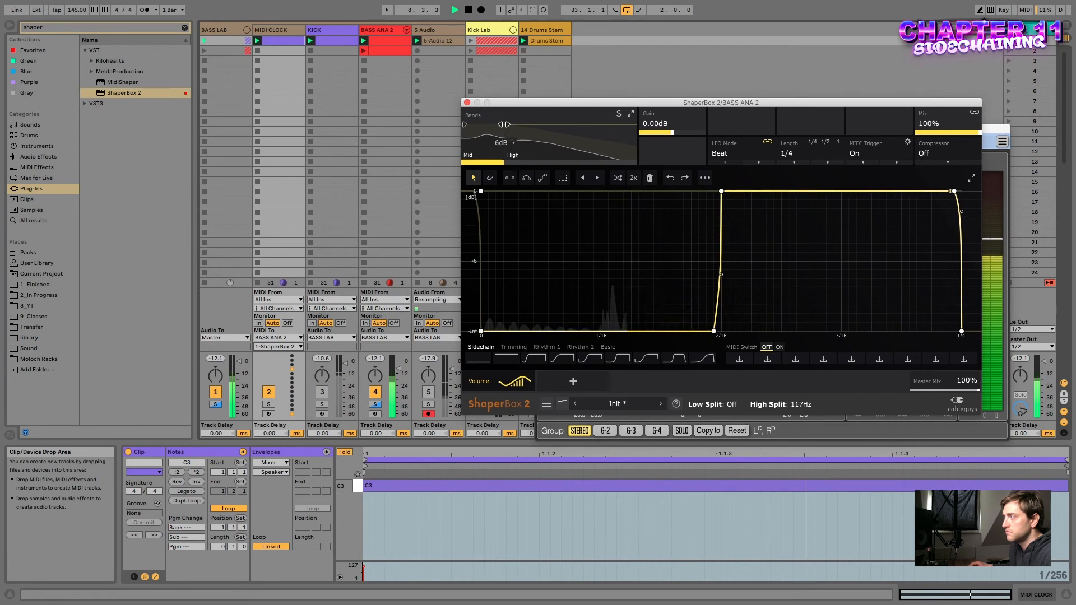
left_click_drag(504, 124, 508, 124)
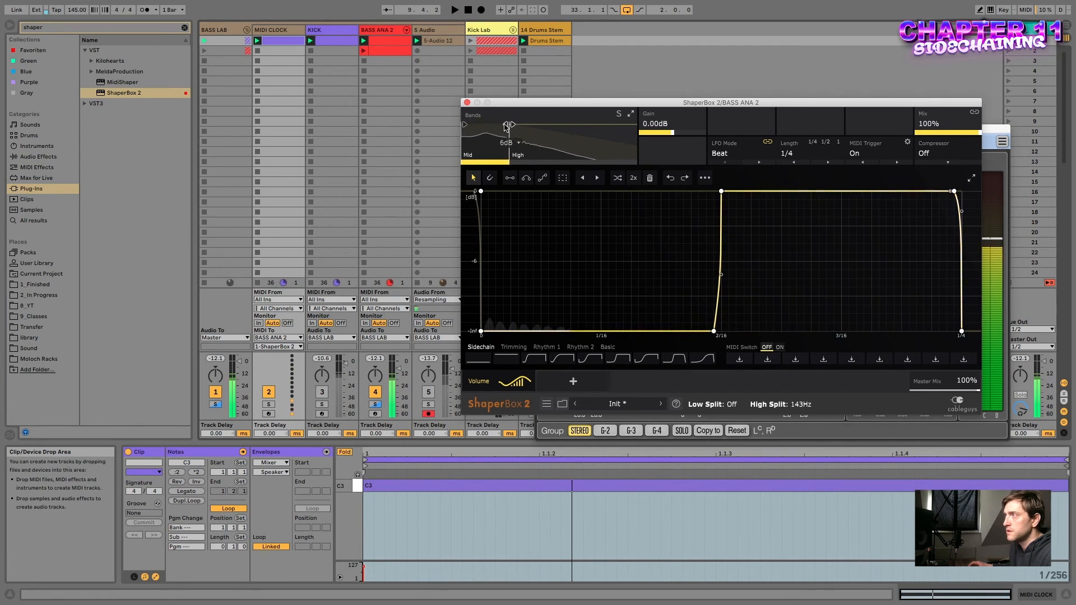
left_click(322, 392)
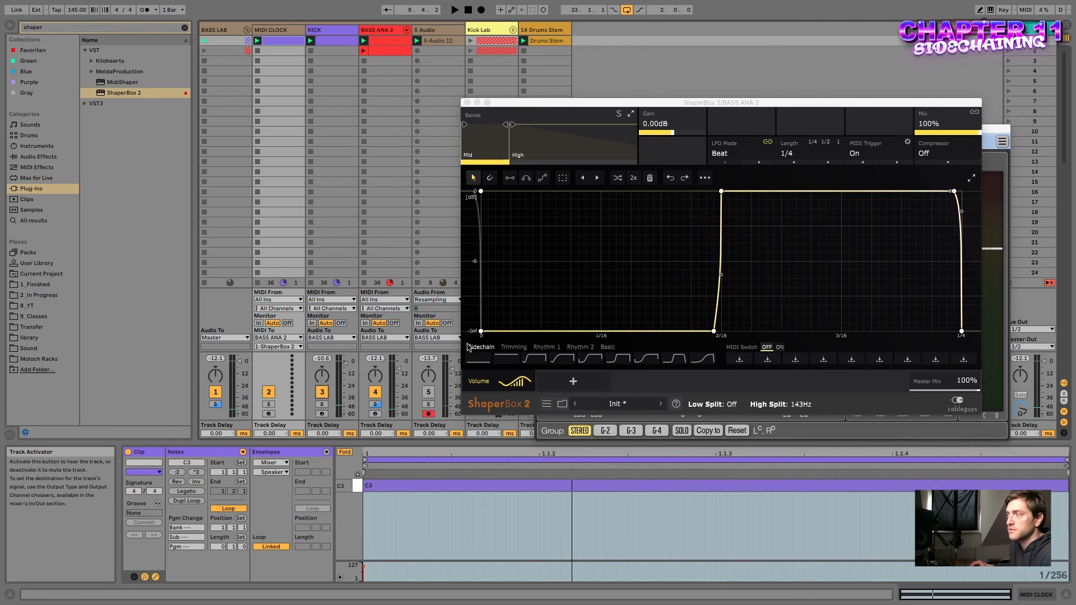
key("space")
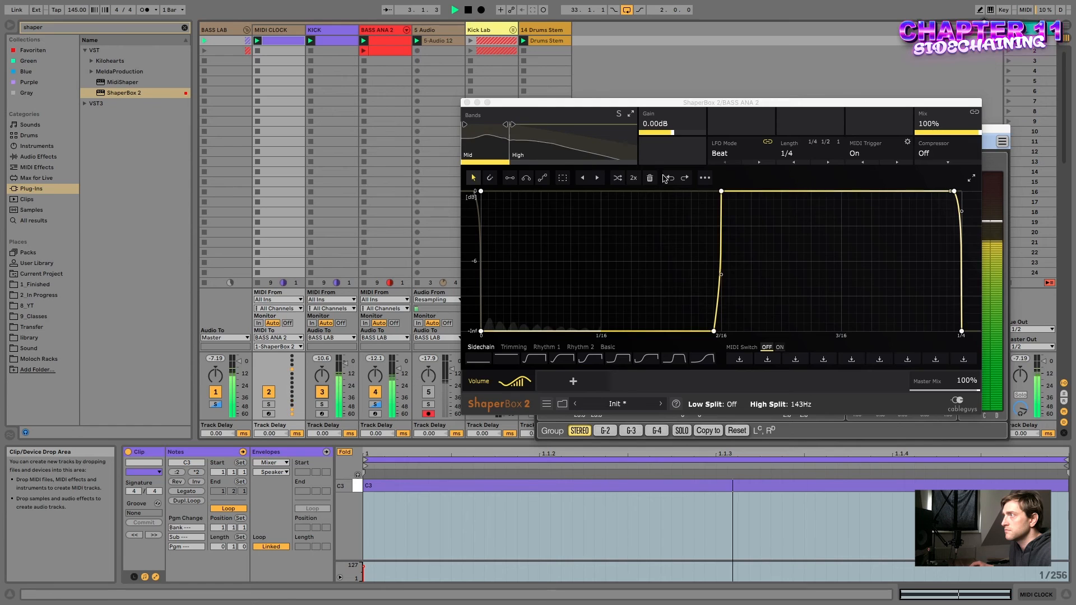
Check the volume curve and 143 Hz split in ShaperBox 2 during playback, closing the plug-in window when finished
left_click_drag(511, 129, 511, 125)
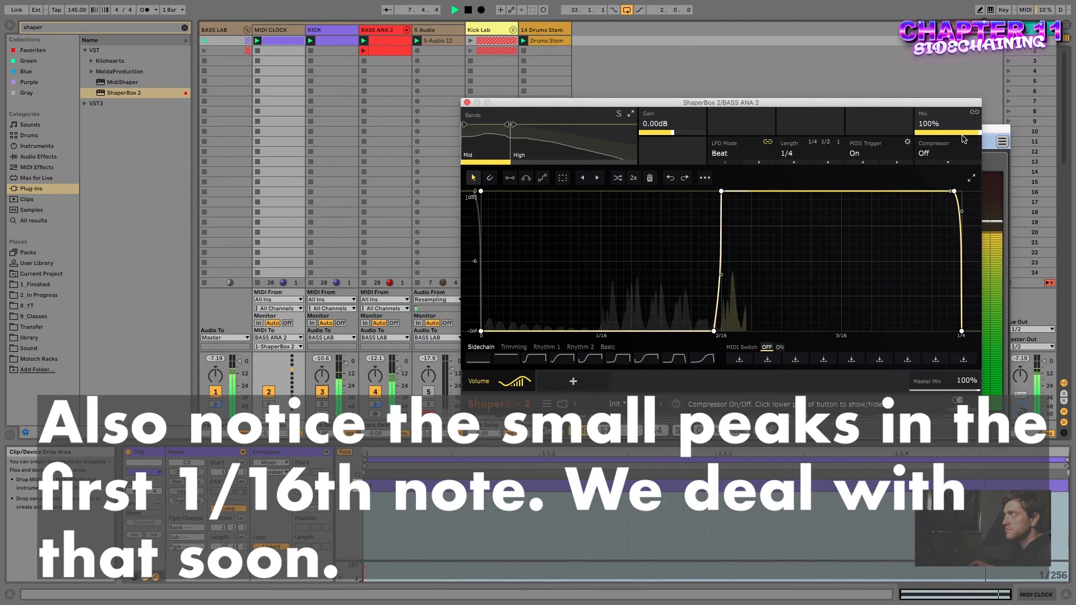
mouse_move(944, 124)
left_mouse_down()
mouse_move(944, 137)
mouse_move(944, 126)
left_mouse_up()
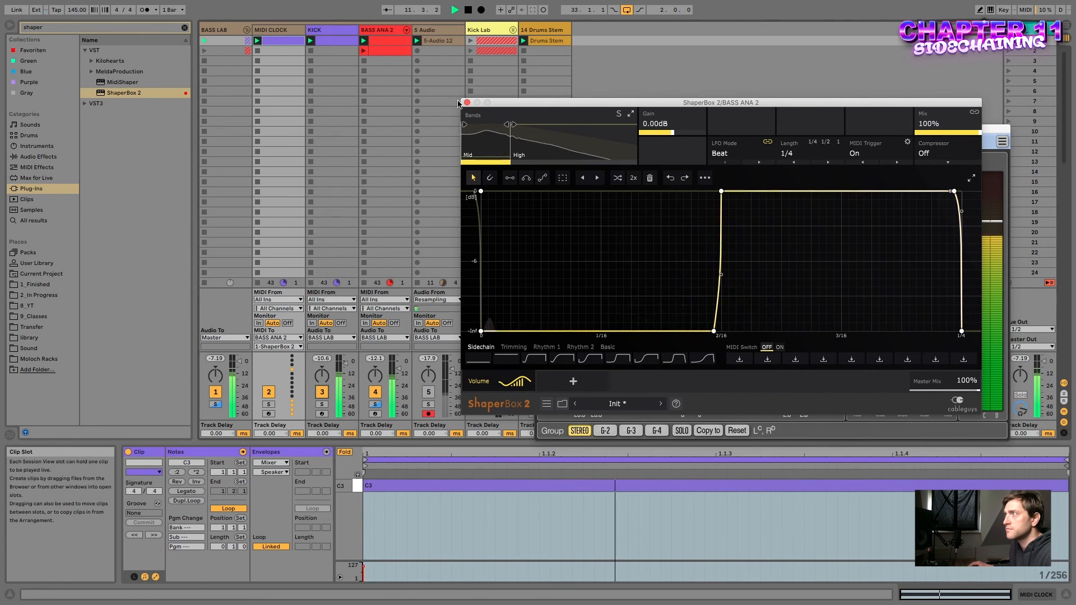
left_click(467, 102)
key("space")
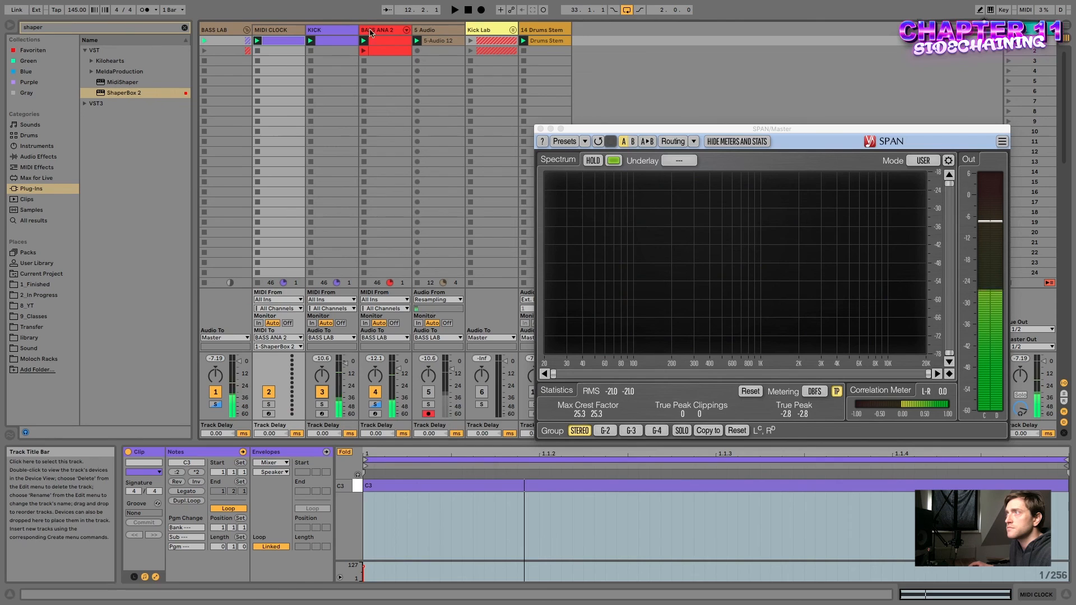
Show BASS ANA 2's device chain and compare the spectrum in SPAN with ShaperBox 2 bypassed and enabled during playback
left_click(402, 30)
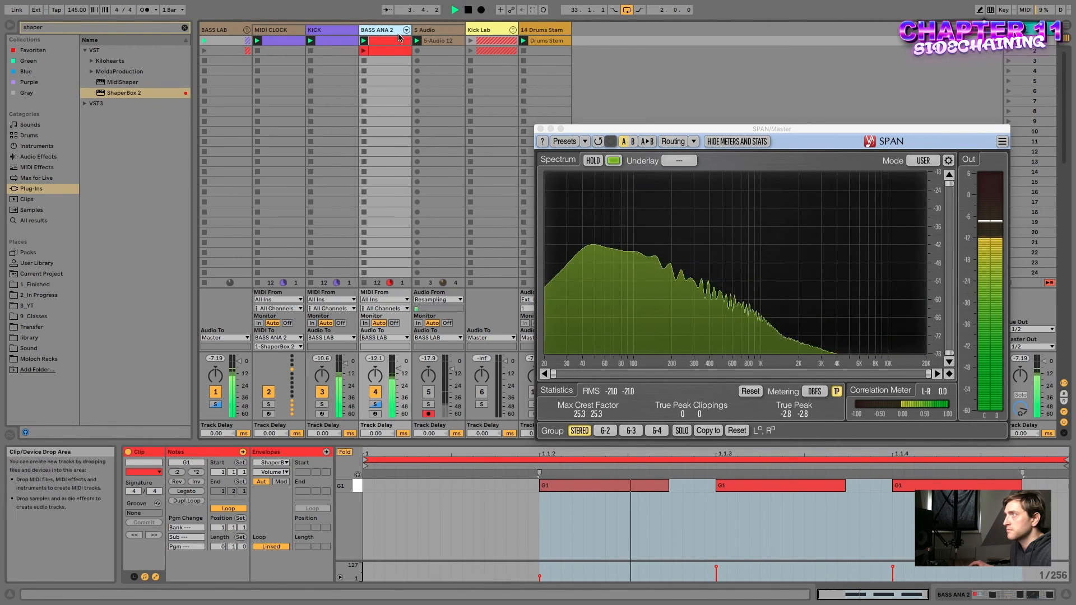
left_click(1035, 597)
key("space")
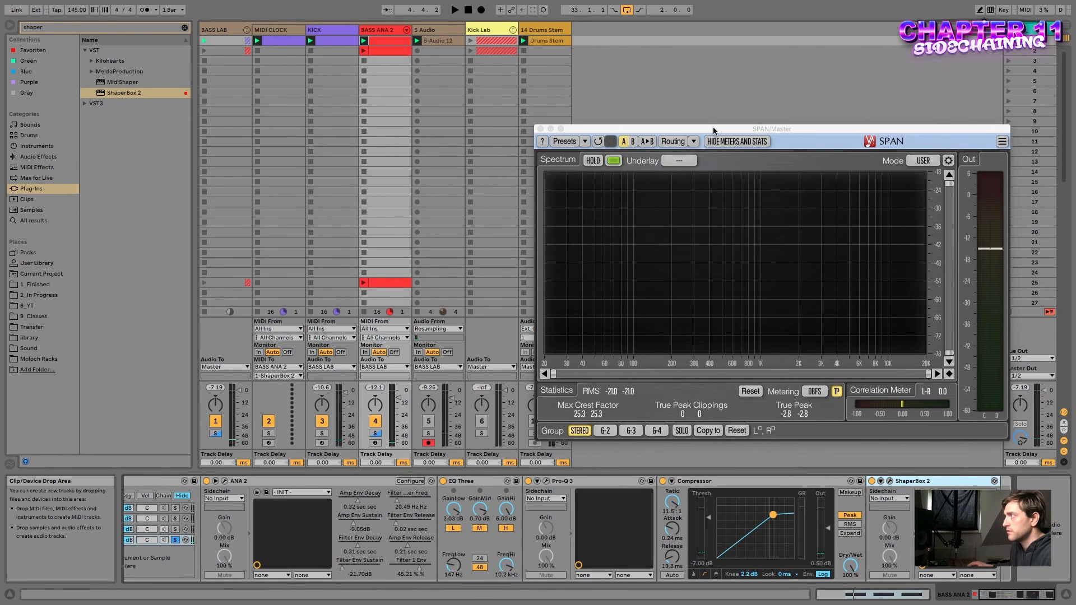
left_click_drag(729, 129, 728, 93)
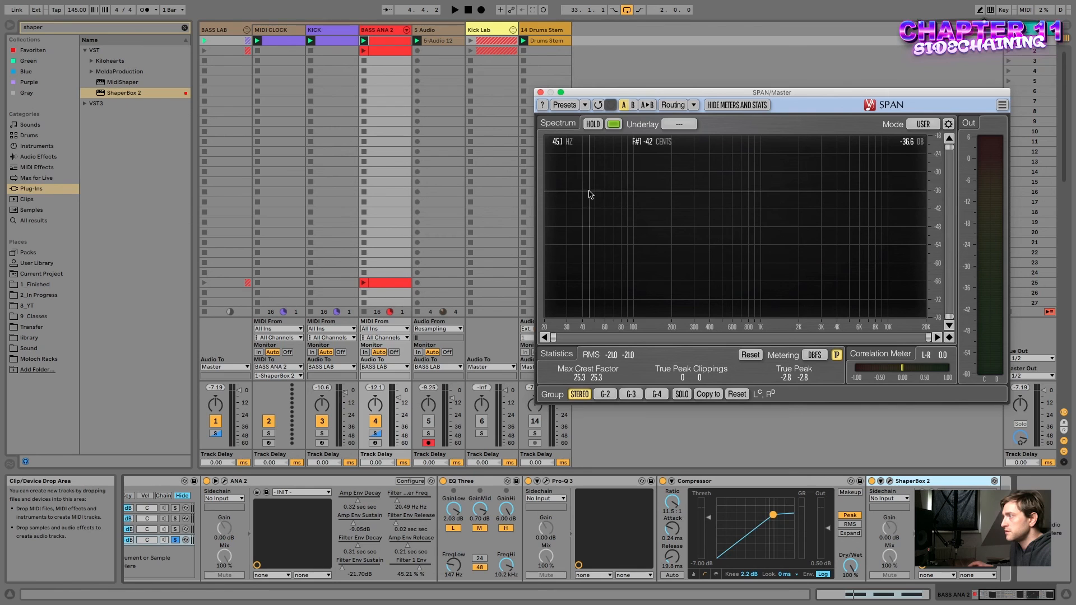
key("space")
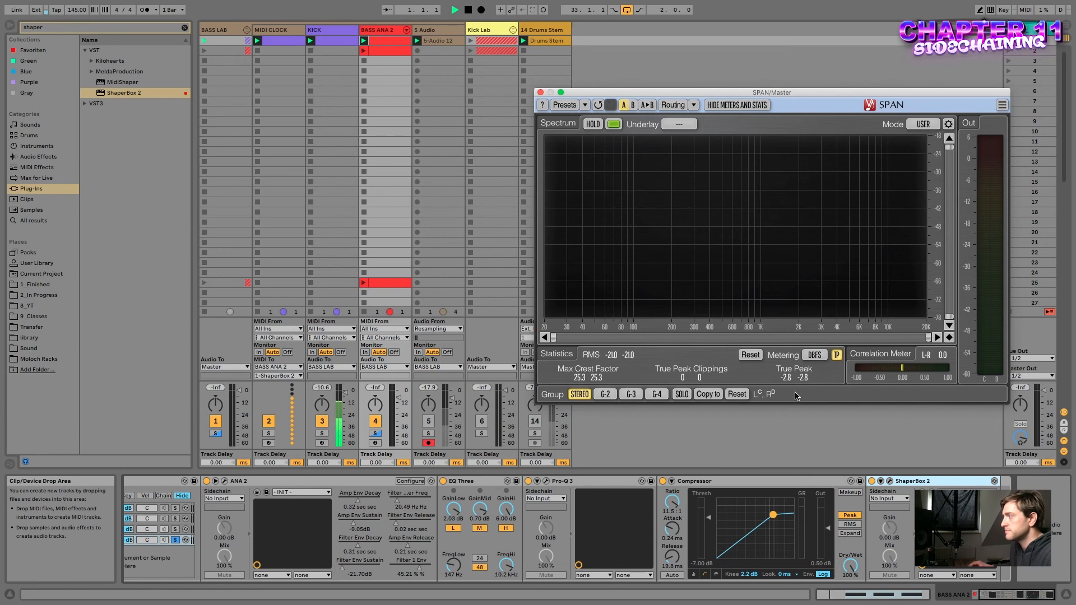
left_click(872, 481)
left_click(872, 481)
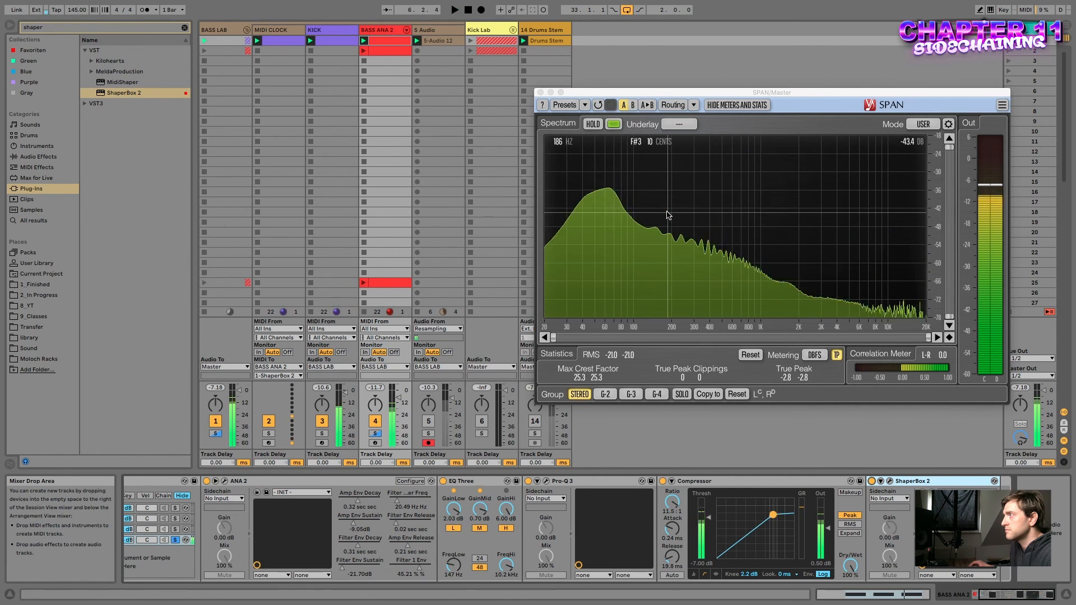
Delete the 5-Audio 12 clip and resample the soloed BASS ANA 2 without the kick into a new 5 Audio clip
key("space")
left_click(540, 93)
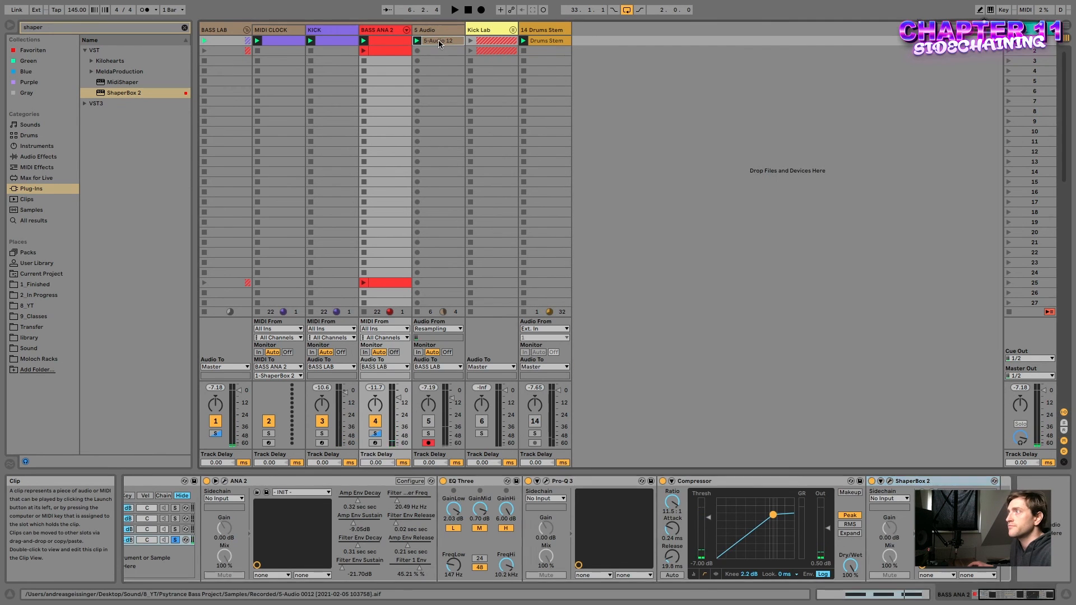
left_click(440, 40)
key("Delete")
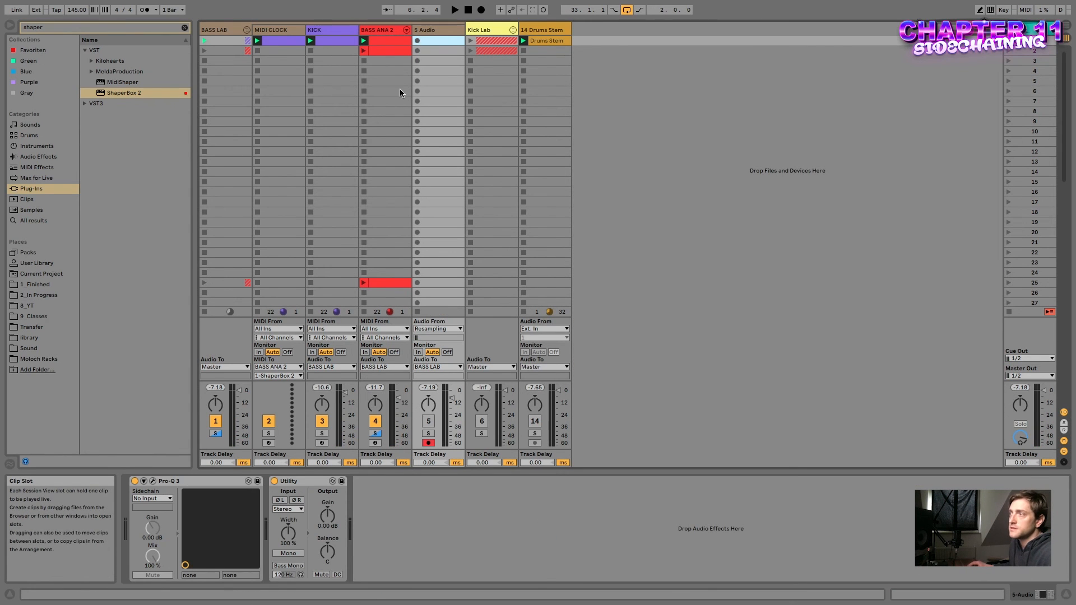
left_click(376, 433)
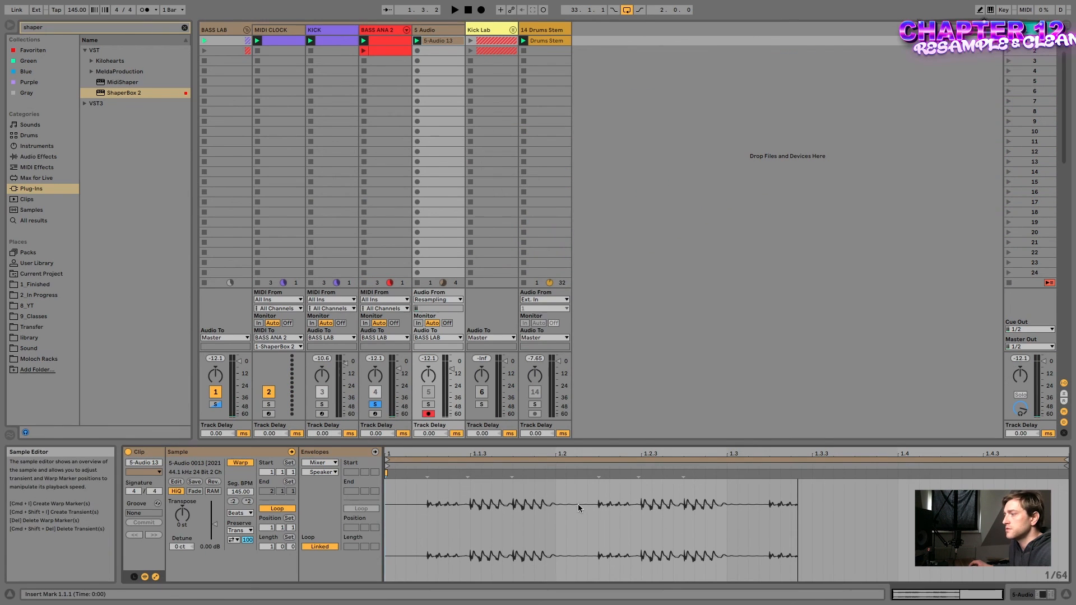
Inspect the resampled clip's waveform around the start of beat 1.2
left_click_drag(558, 497, 565, 503)
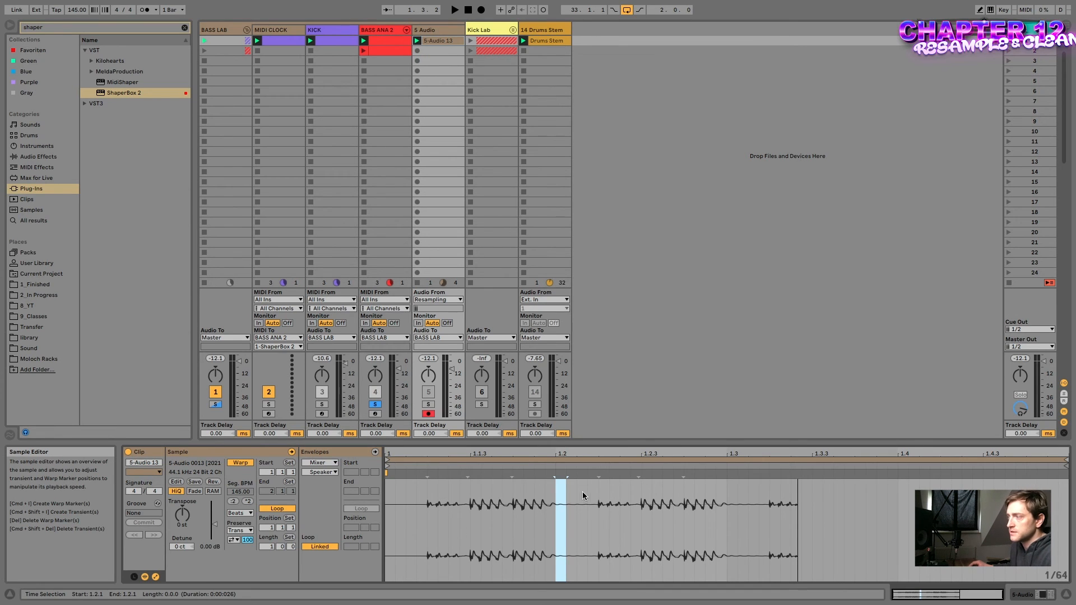
left_click(581, 492)
left_click_drag(558, 493, 588, 496)
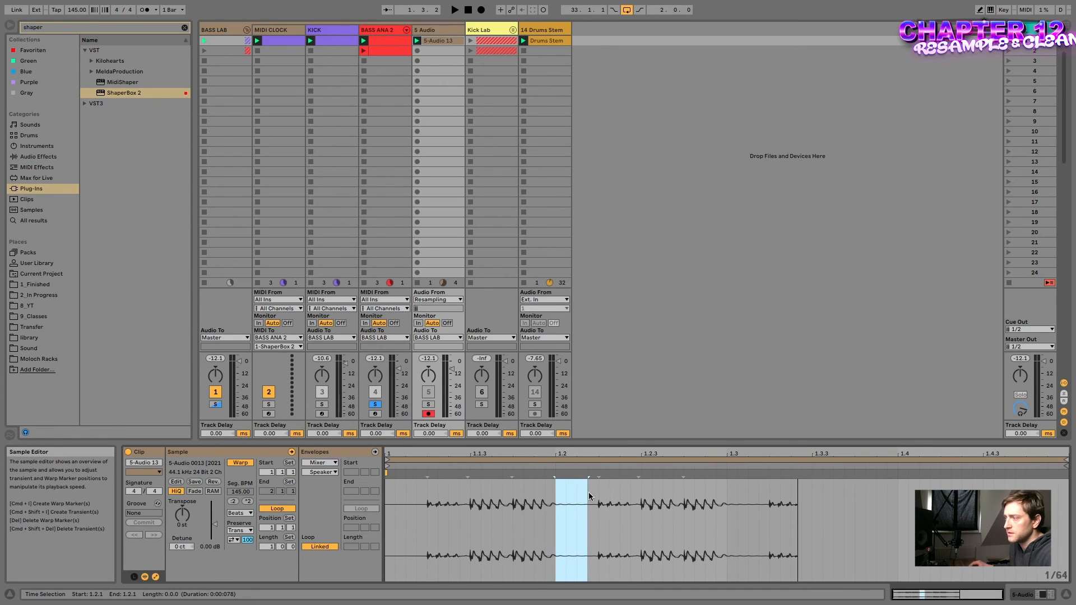
left_click(559, 499)
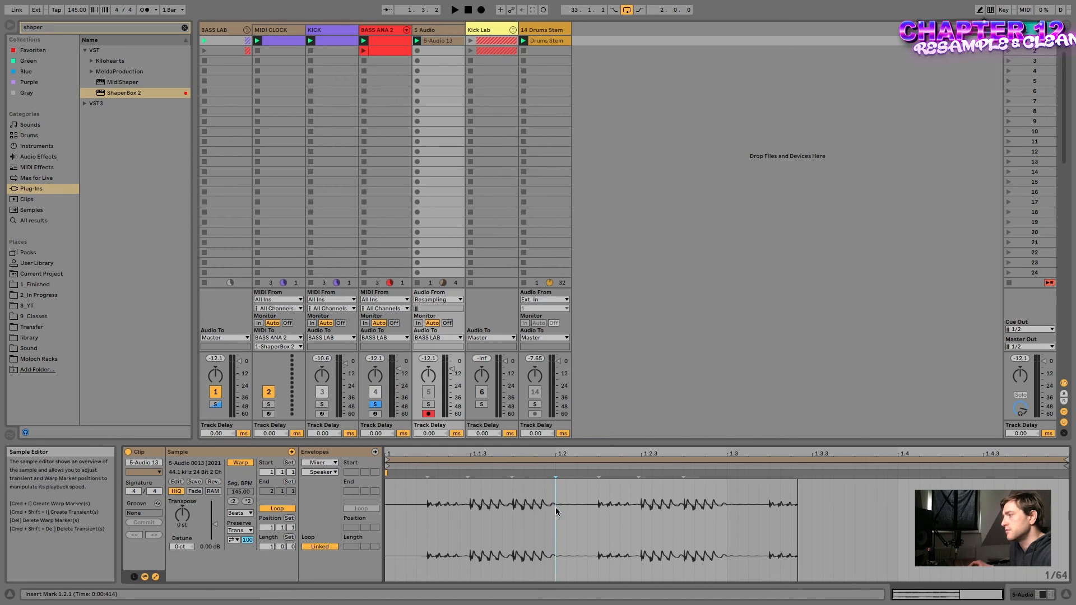
Copy the 5-Audio 13 clip to bar 33 of the Arrangement, split it at 33.2 and delete the part after the split
left_click(441, 41)
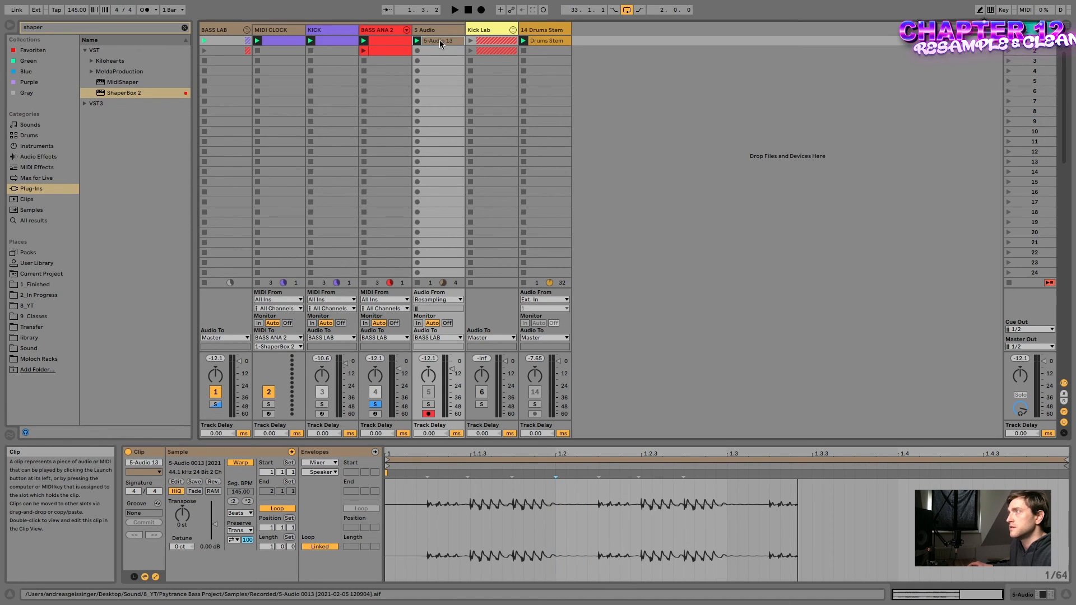
key("Tab")
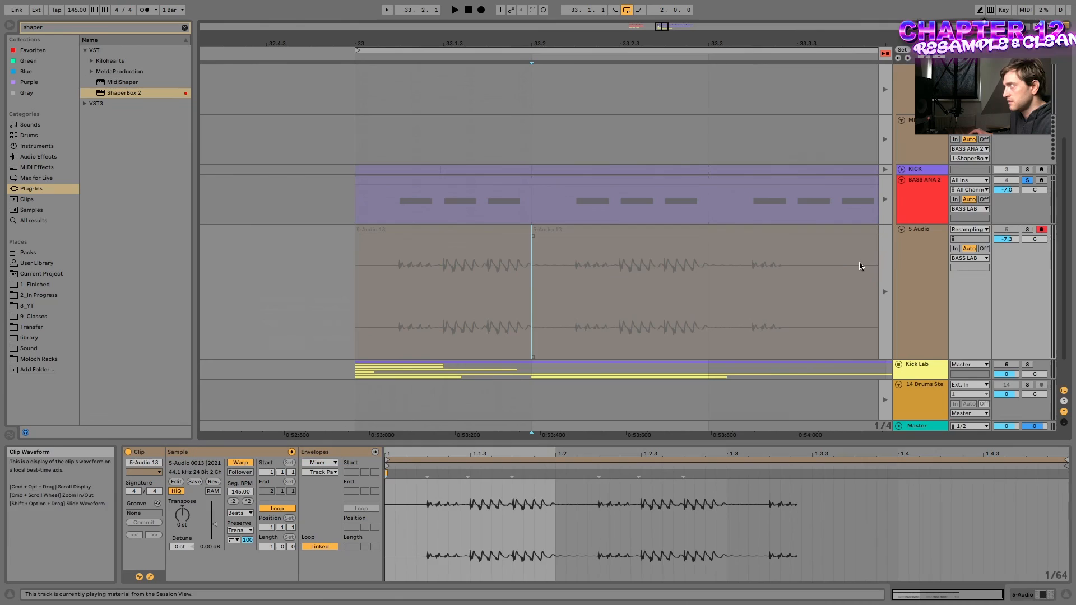
left_click(886, 267)
key("super+e")
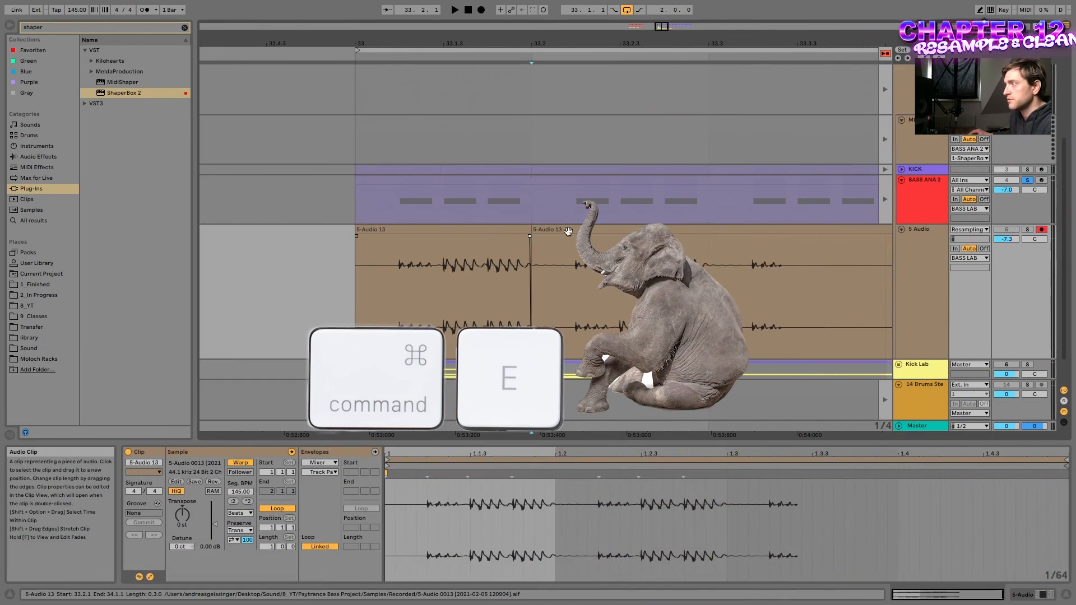
left_click(569, 231)
key("Delete")
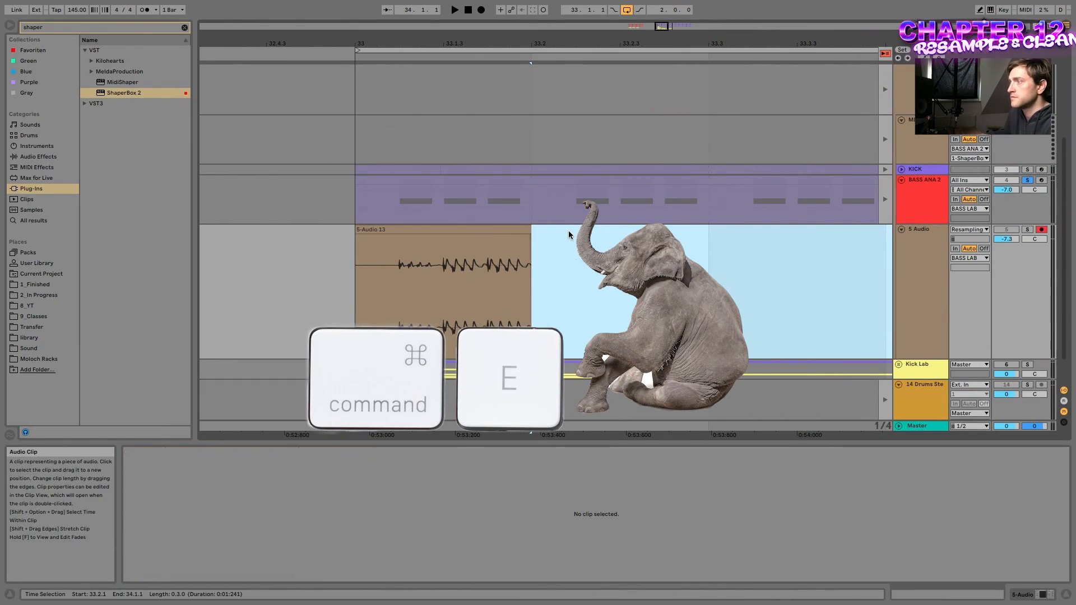
Consolidate the remaining one-beat clip and copy it to the second Session slot of the 5 Audio track with looping on
left_click(475, 265)
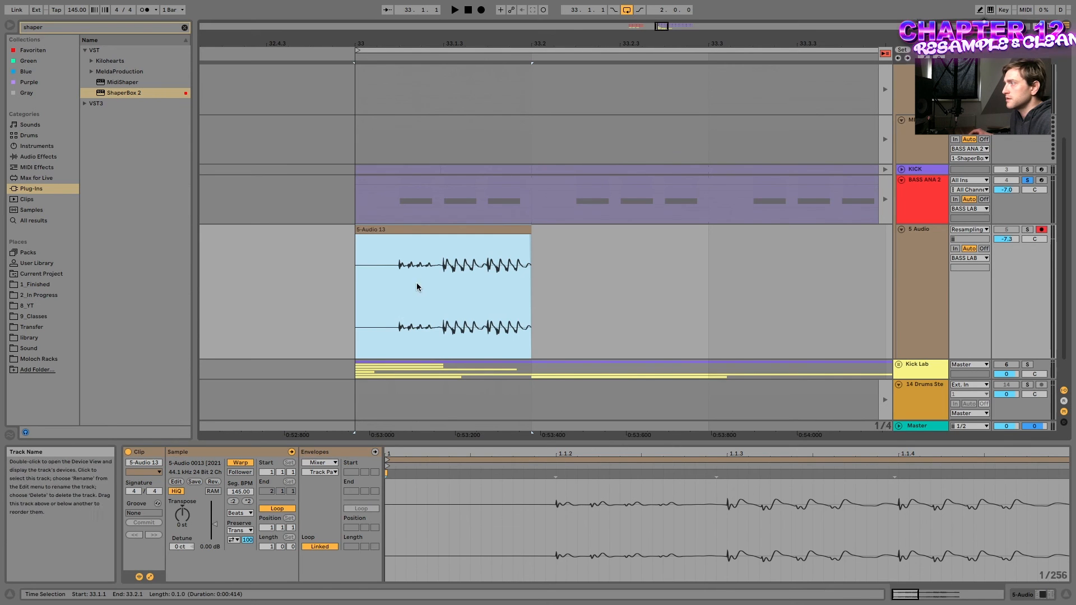
key("super+j")
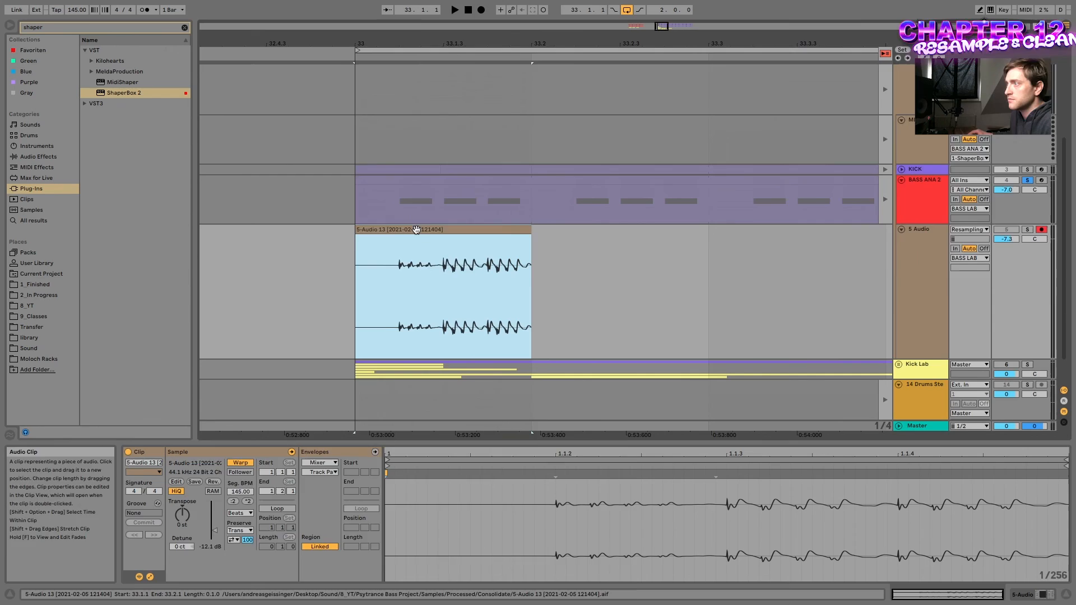
key("Tab")
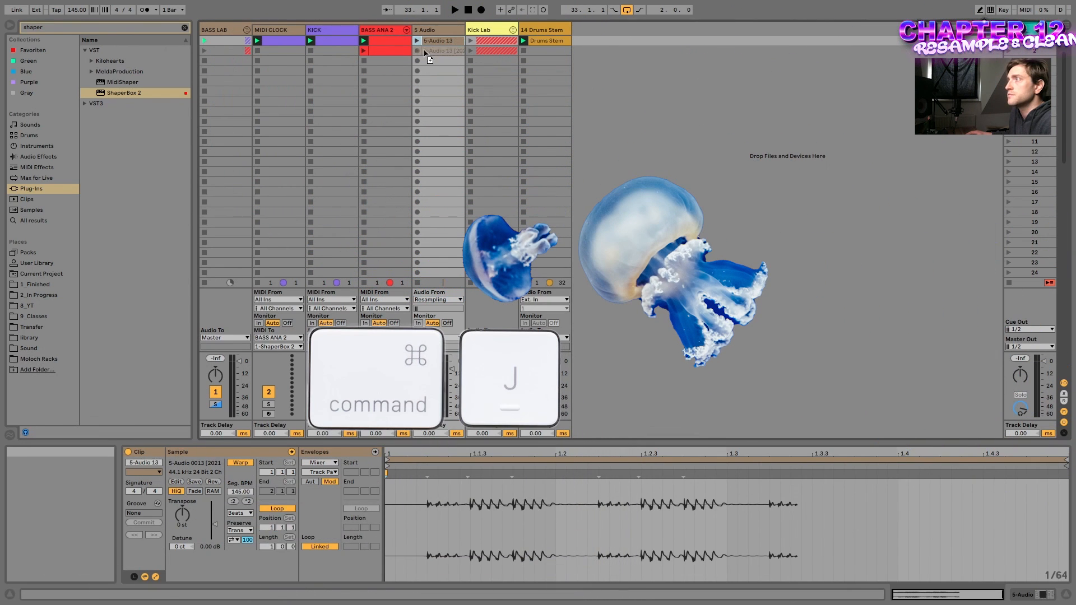
left_click_drag(426, 54, 429, 51)
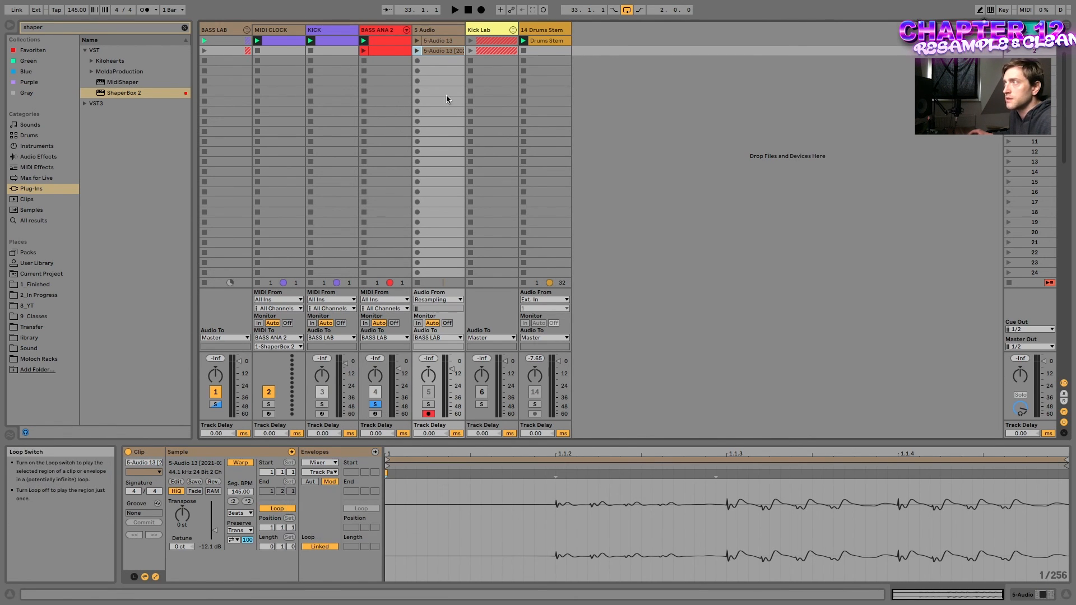
Place the BASS ANA 2 and consolidated clips in one scene, reset 5 Audio's volume to 0 dB and A/B both basses with the kick
left_click_drag(387, 50, 389, 75)
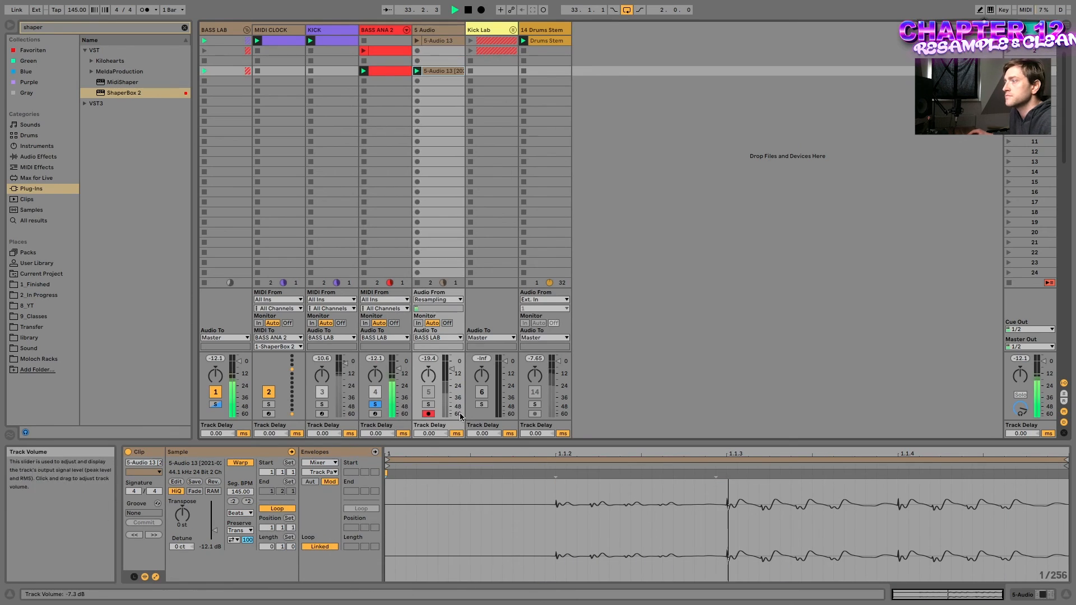
key("super+k")
key("super+k")
double_click(452, 369)
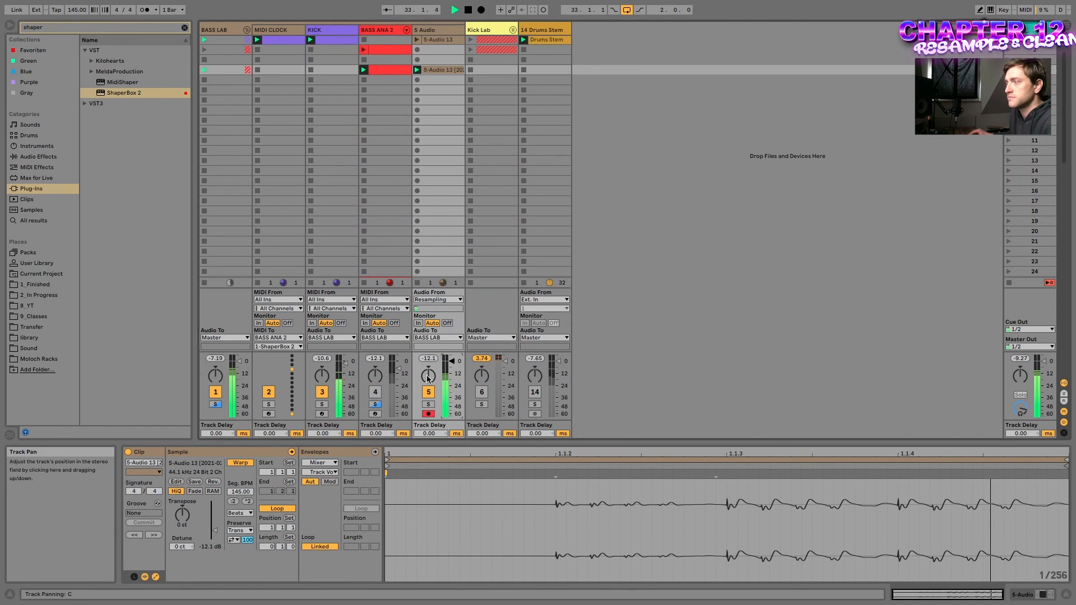
key("1")
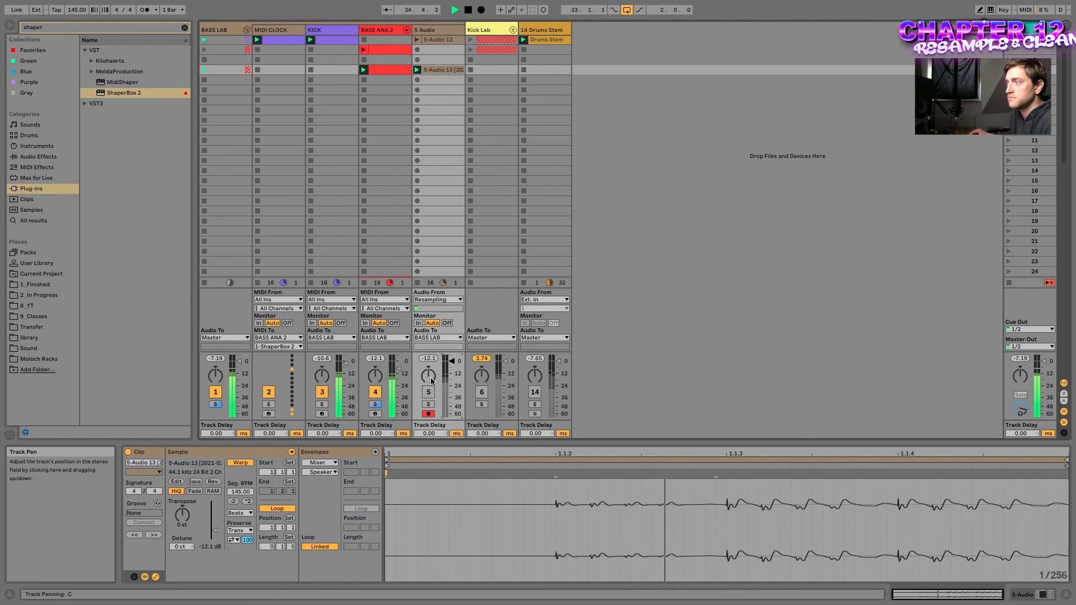
key("1")
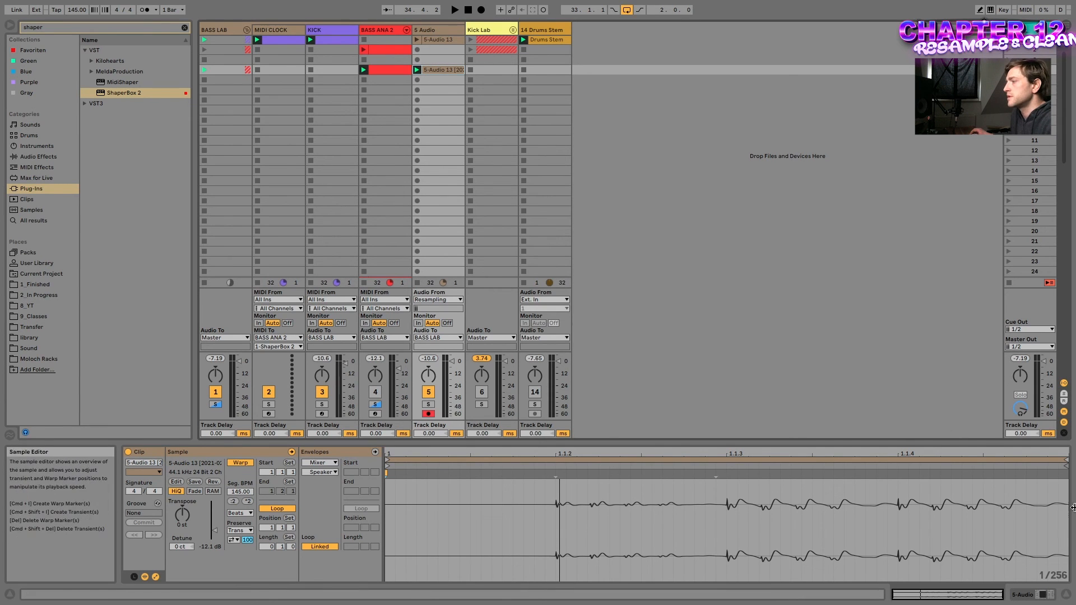
Examine the first bass note's onset against grid position 1.1.2 in the consolidated clip's waveform
left_click(534, 525)
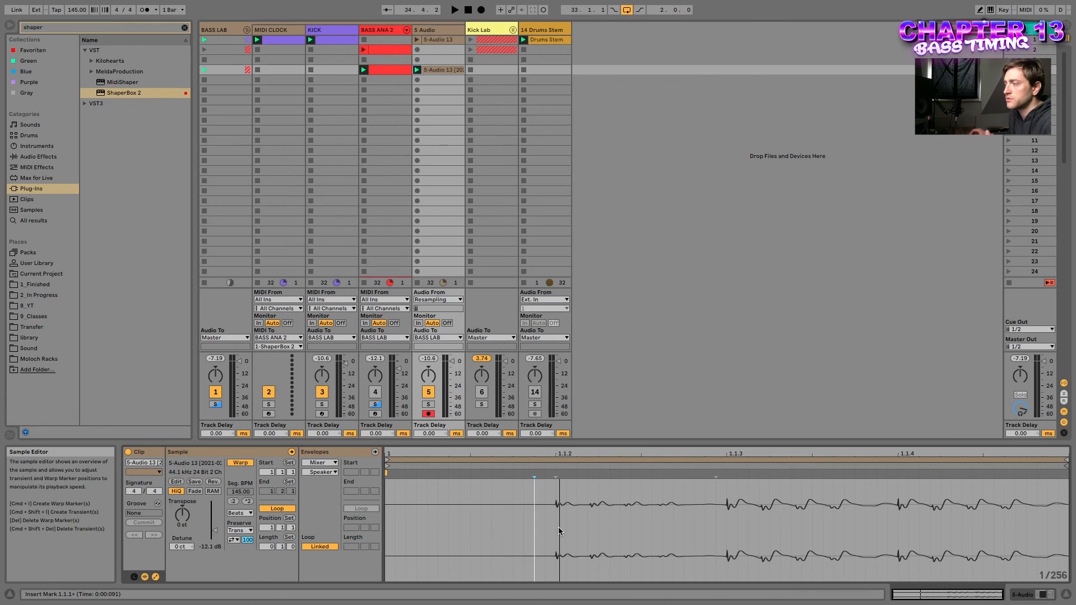
scroll(558, 527, "up", 3)
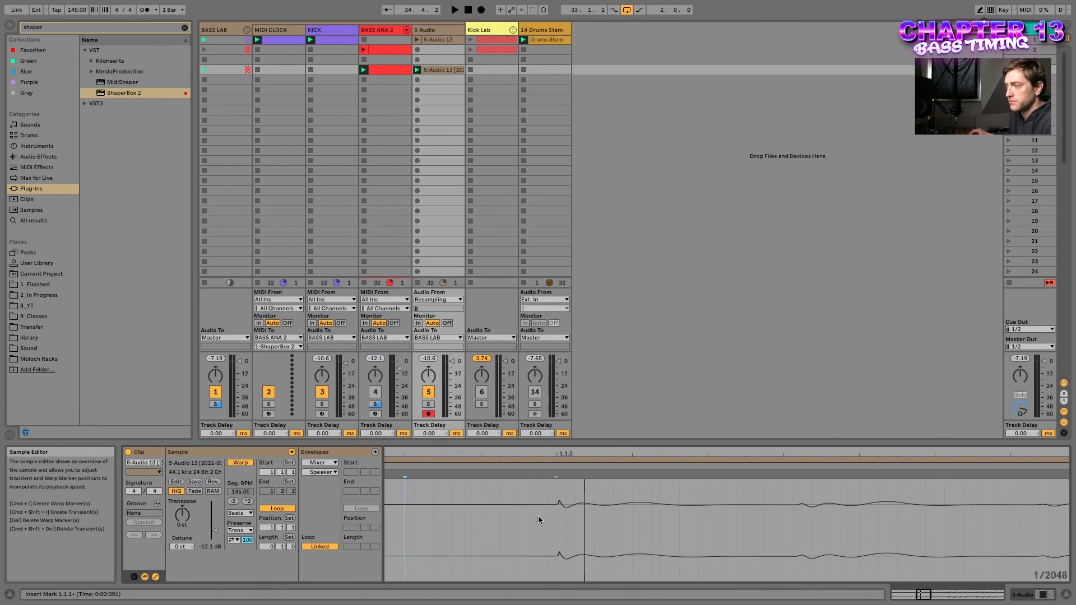
left_click(558, 488)
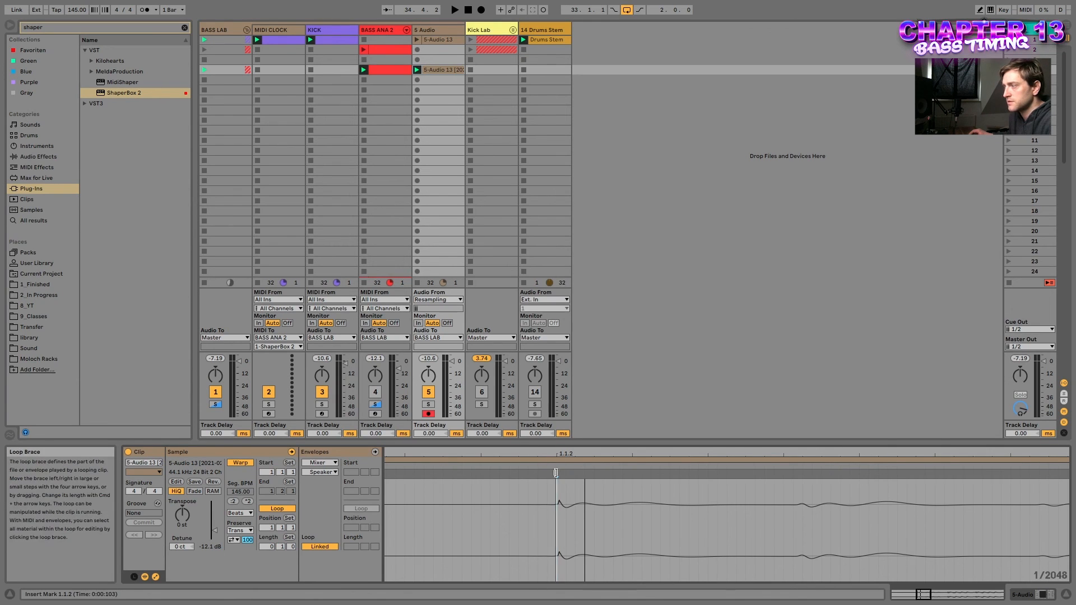
scroll(558, 499, "up", 1)
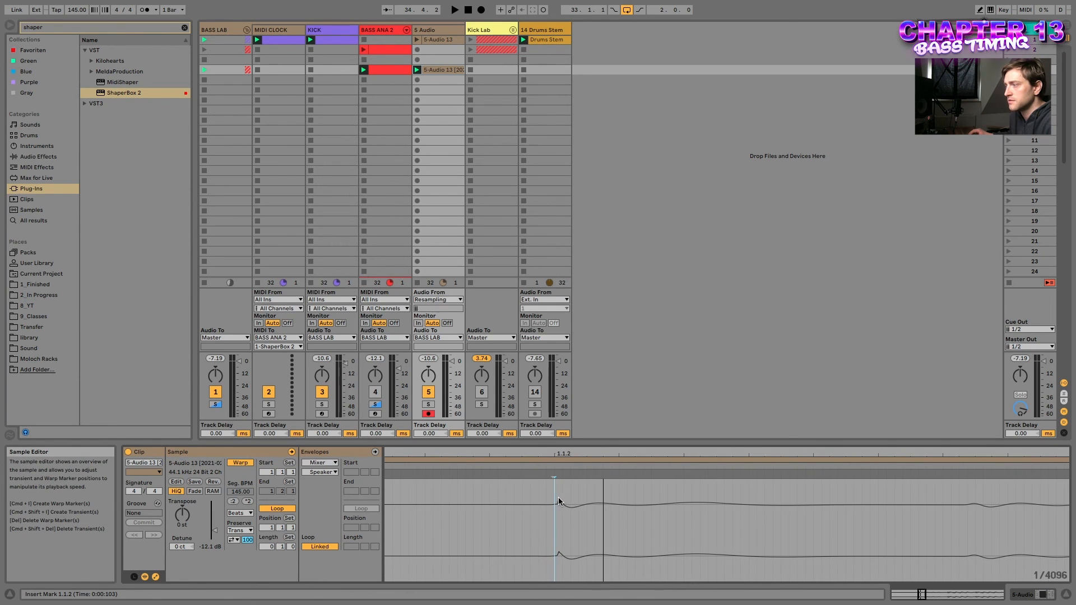
scroll(574, 512, "down", 3)
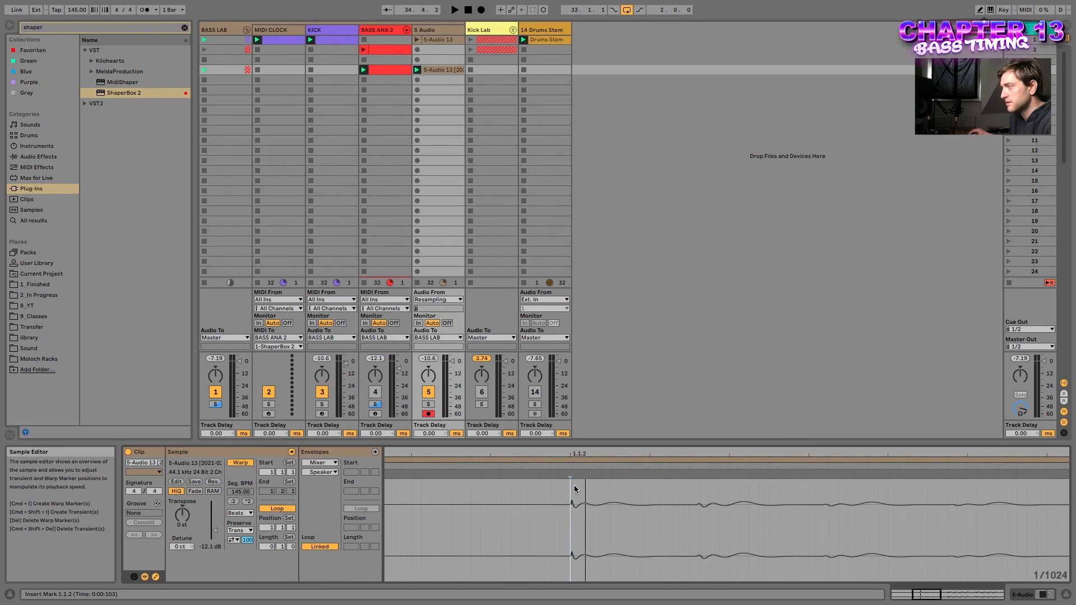
scroll(570, 488, "down", 1)
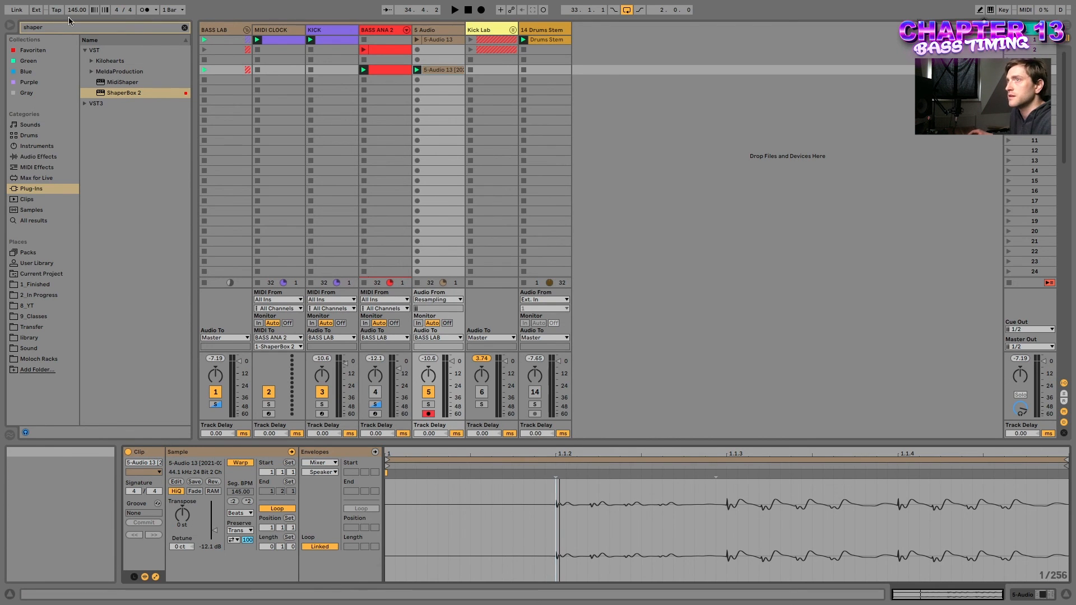
Find Voxengo PHA-979 among the VST3 plug-ins and add it after ShaperBox 2 on the BASS ANA 2 track
key("ctrl+f")
type("pha")
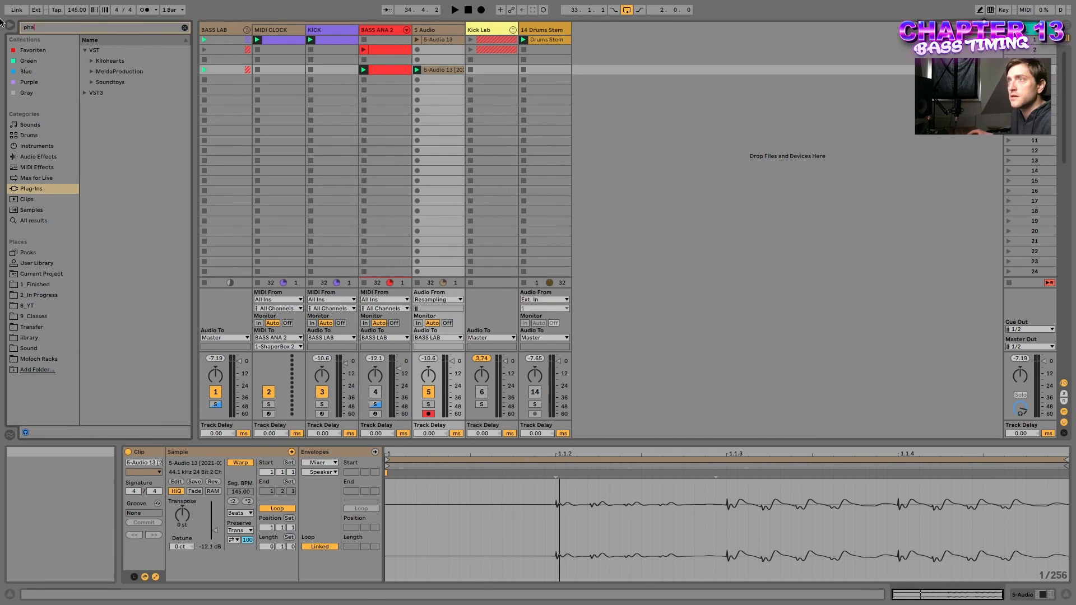
left_click(84, 93)
left_click(85, 93)
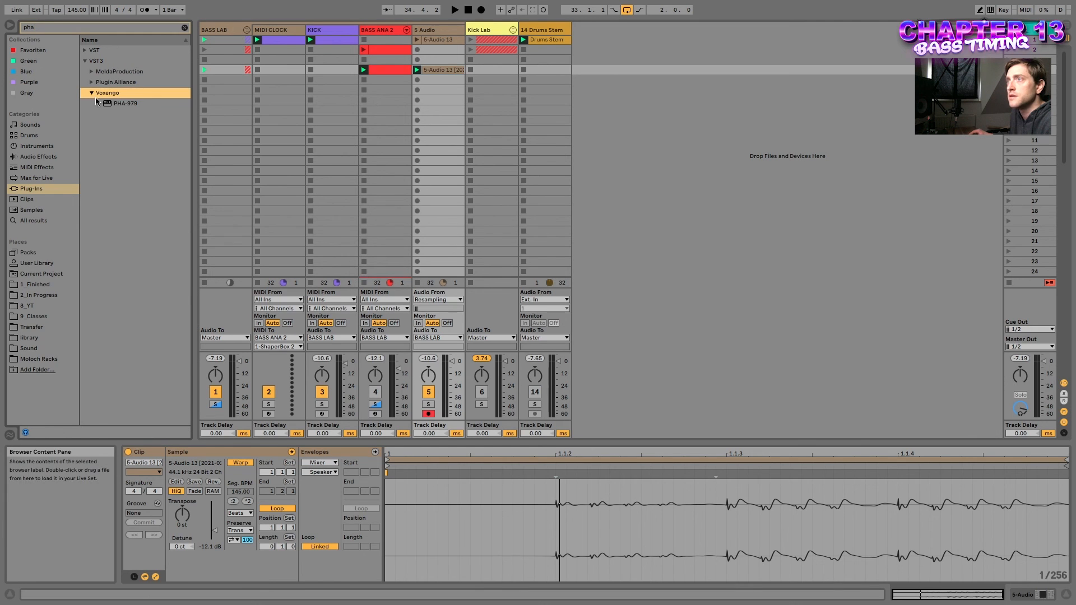
left_click(122, 105)
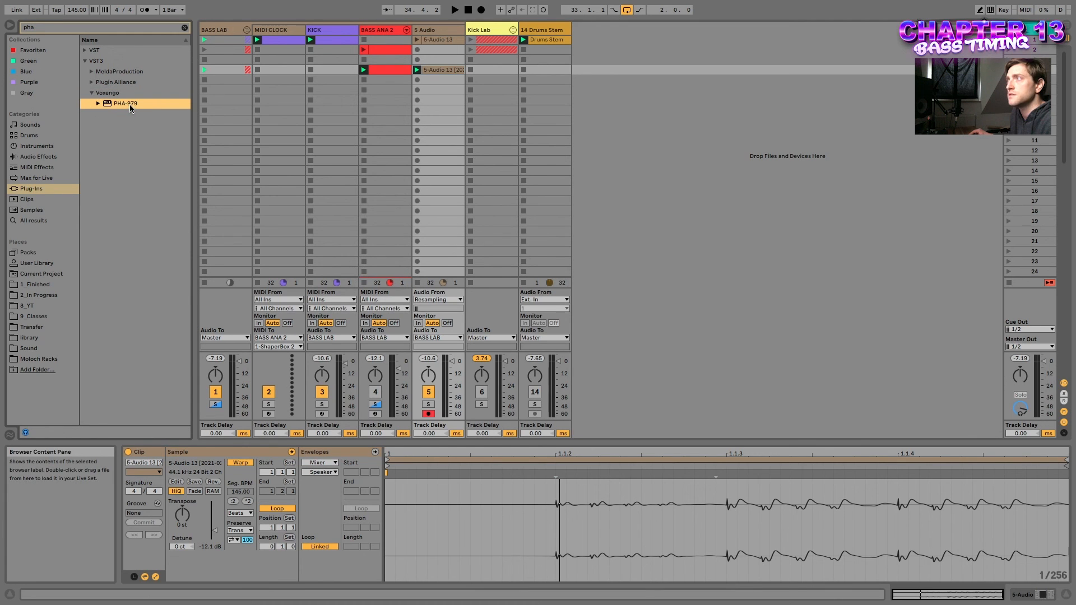
mouse_move(123, 106)
left_mouse_down()
mouse_move(391, 37)
mouse_move(852, 533)
mouse_move(923, 543)
mouse_move(1004, 508)
left_mouse_up()
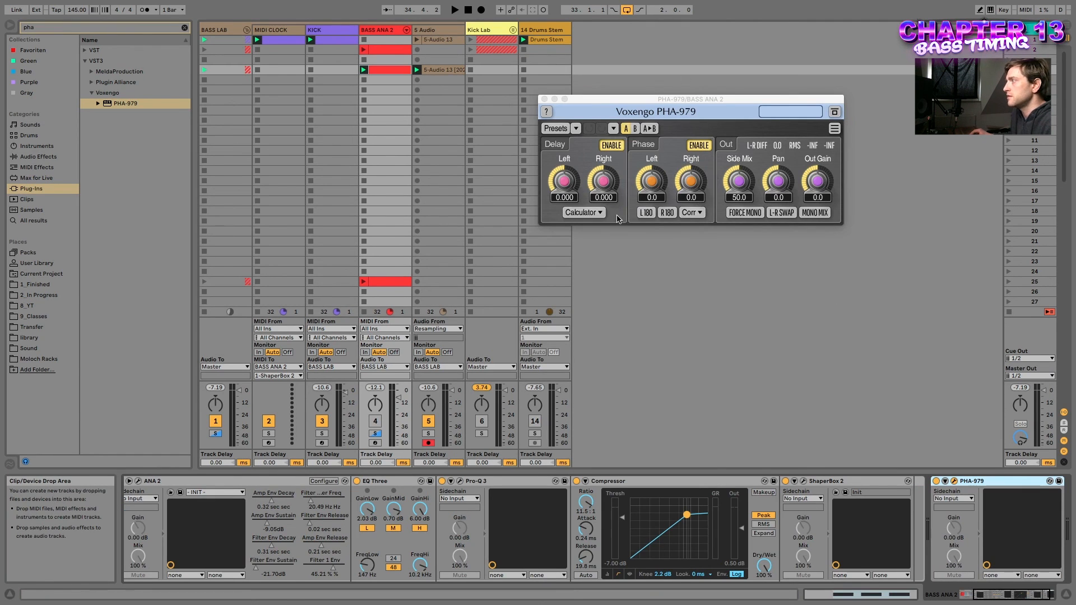
Try PHA-979 in forced mono with a -3.387 delay and a -4.8 phase shift, and remove it from the device chain
left_click(745, 214)
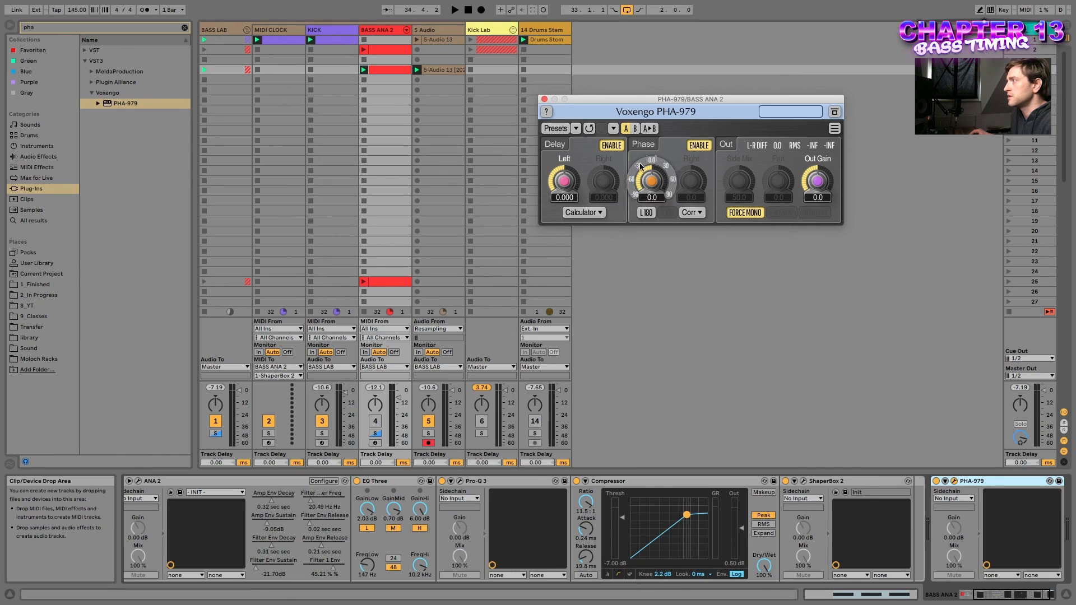
mouse_move(564, 180)
left_mouse_down()
mouse_move(564, 169)
mouse_move(564, 190)
left_mouse_up()
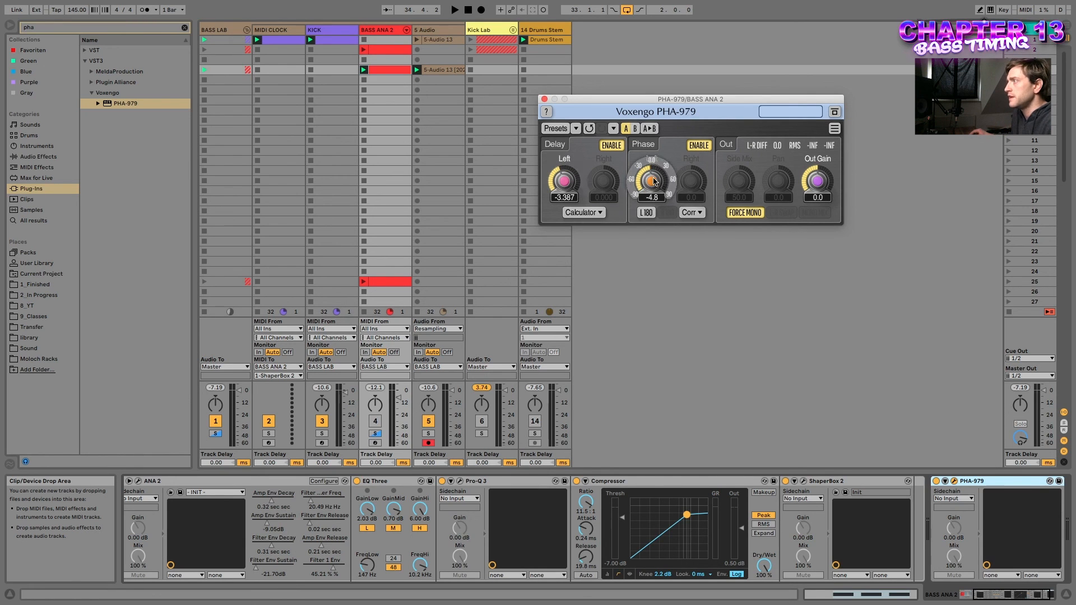
left_click(544, 99)
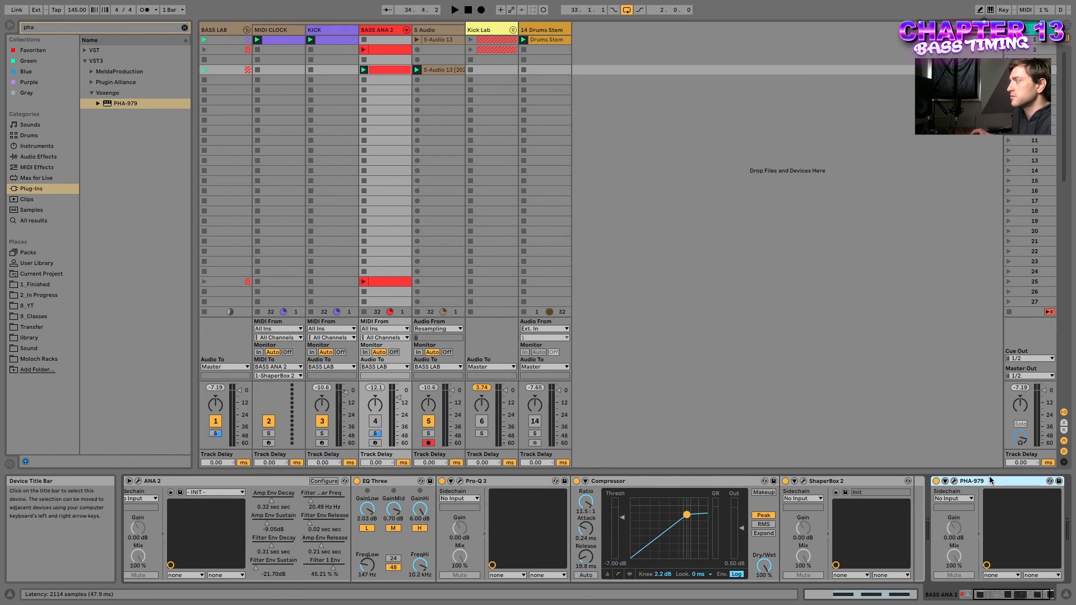
key("Delete")
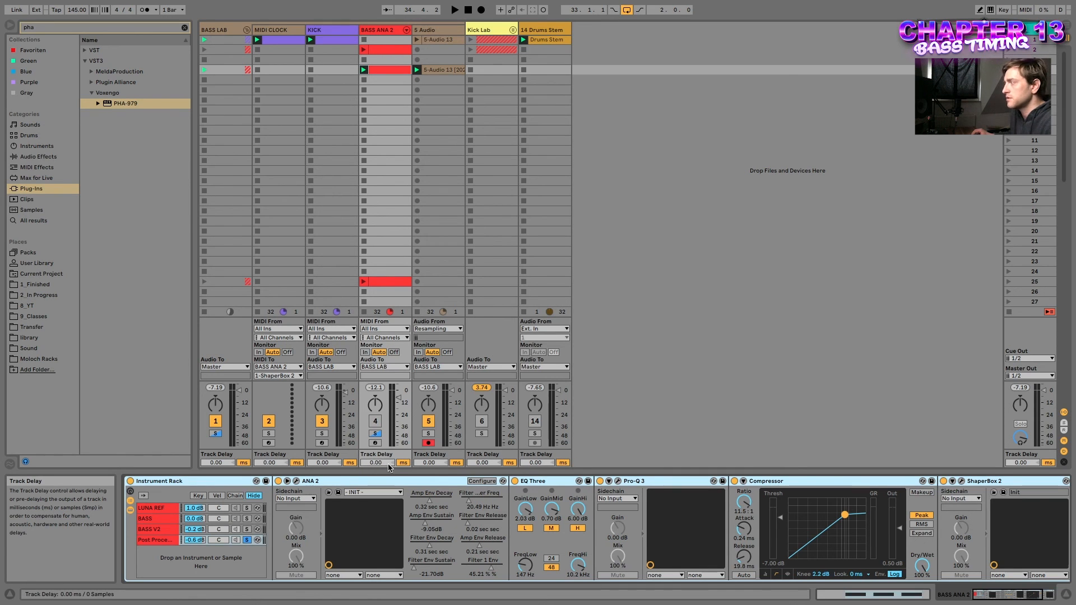
Set BASS ANA 2's track delay to -8.89 ms, trying both millisecond and sample units, and hide the Track Delay section
left_click_drag(380, 464, 380, 474)
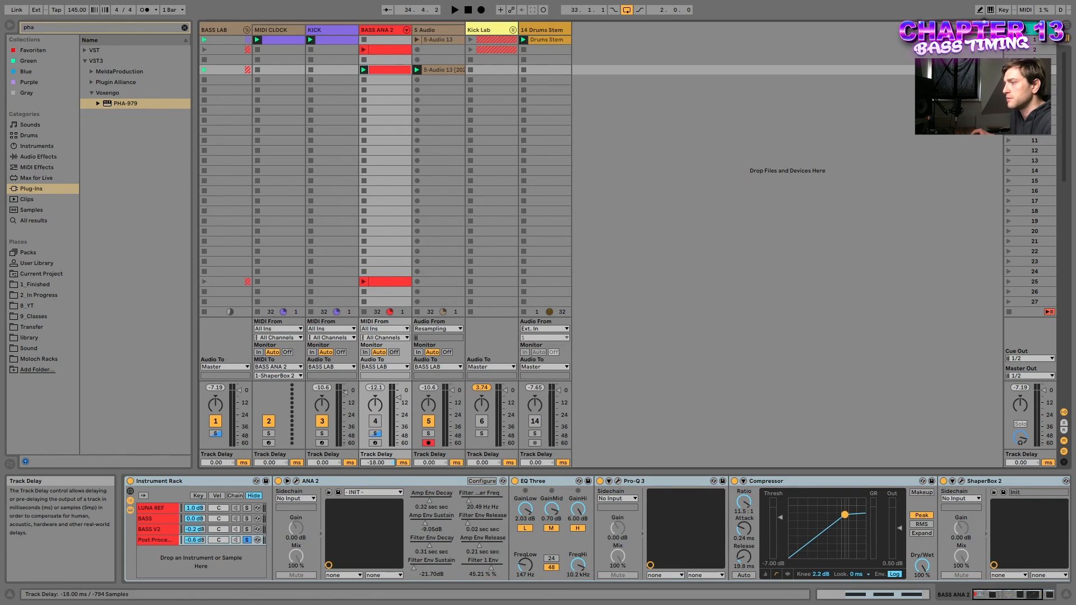
left_click(404, 464)
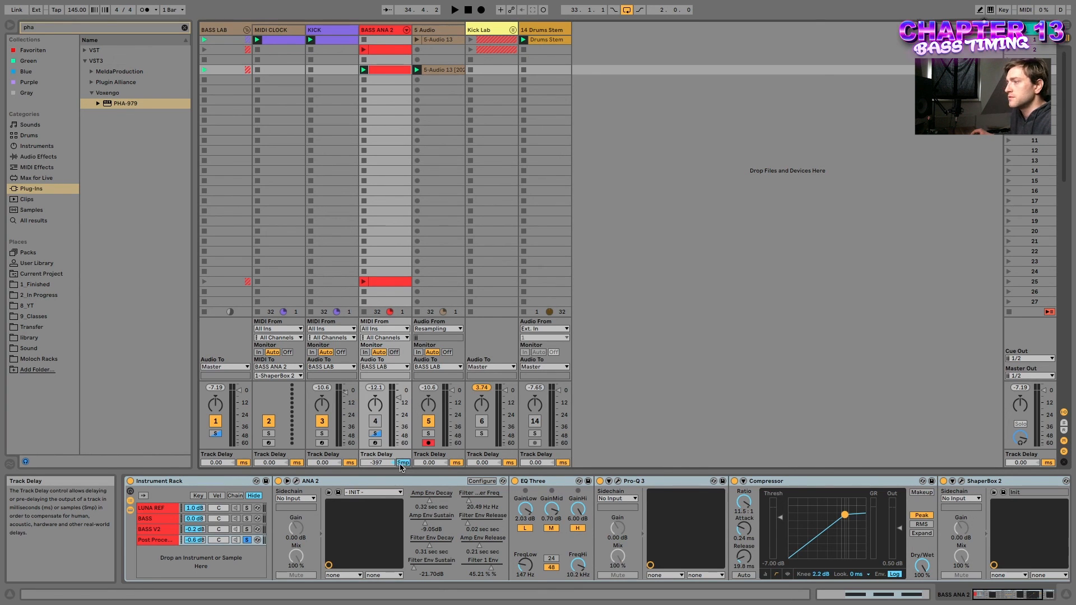
left_click_drag(378, 463, 378, 457)
left_click(397, 464)
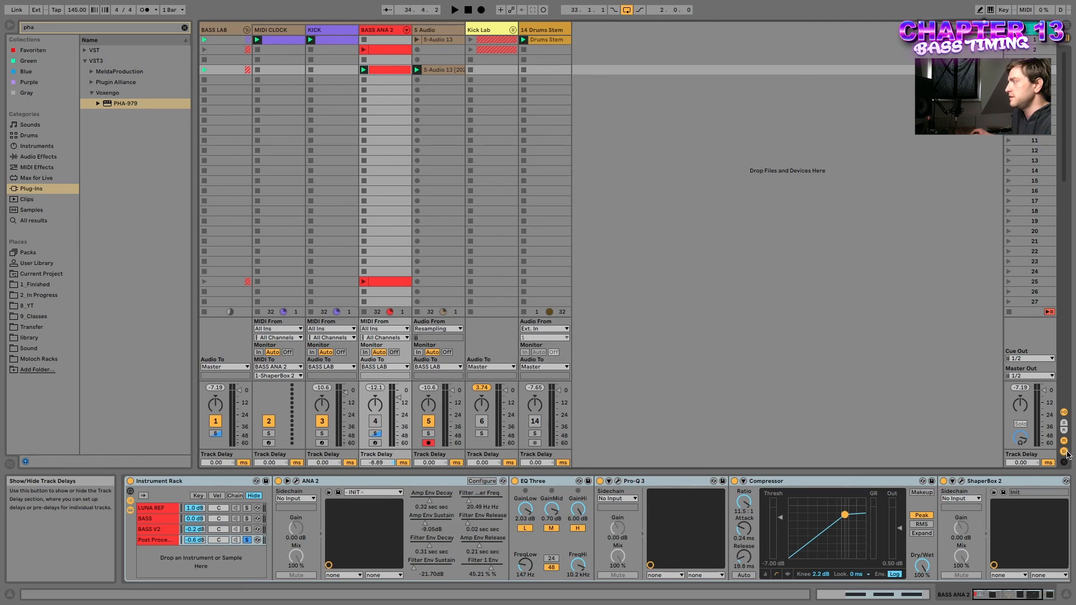
left_click(1065, 454)
left_click(1065, 455)
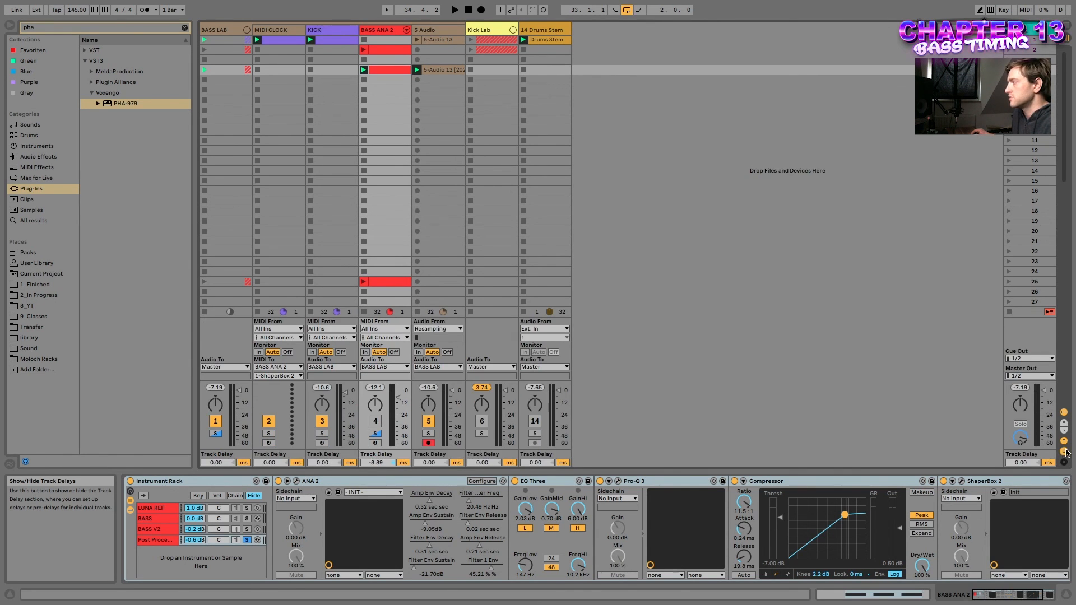
left_click(1065, 453)
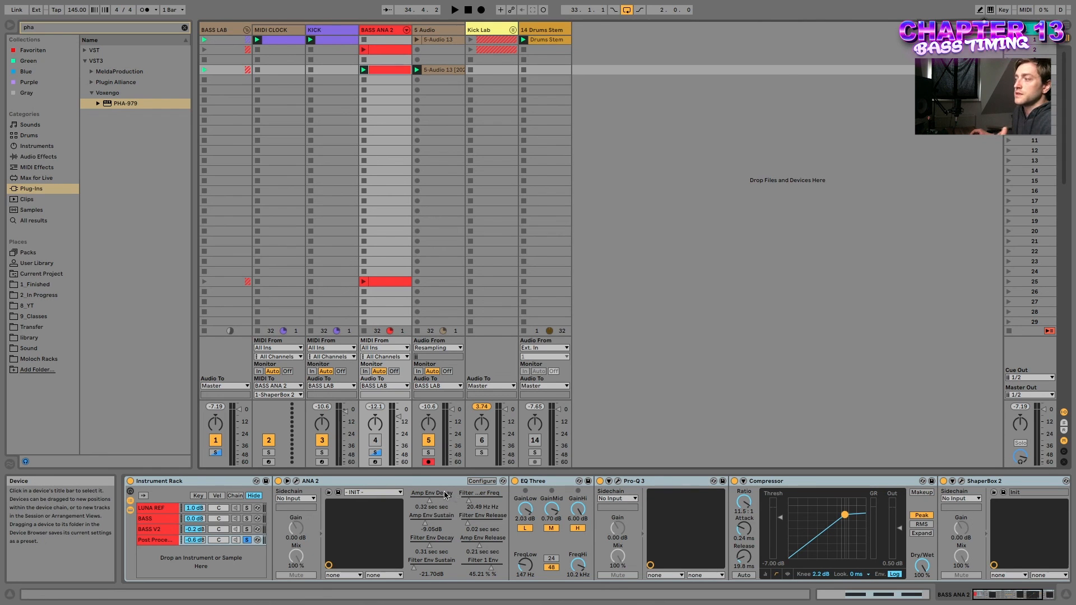
Activate BASS ANA 2 in place of 5 Audio and adjust ANA 2's oscillator 1 phase while playing it with the kick
scroll(494, 505, "right", 3)
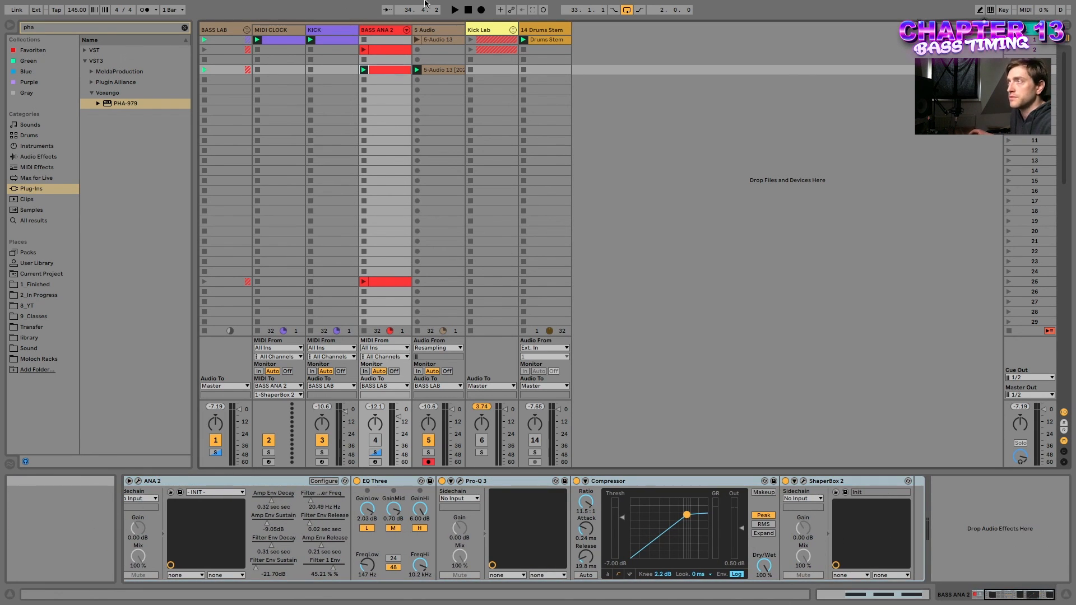
scroll(393, 541, "left", 3)
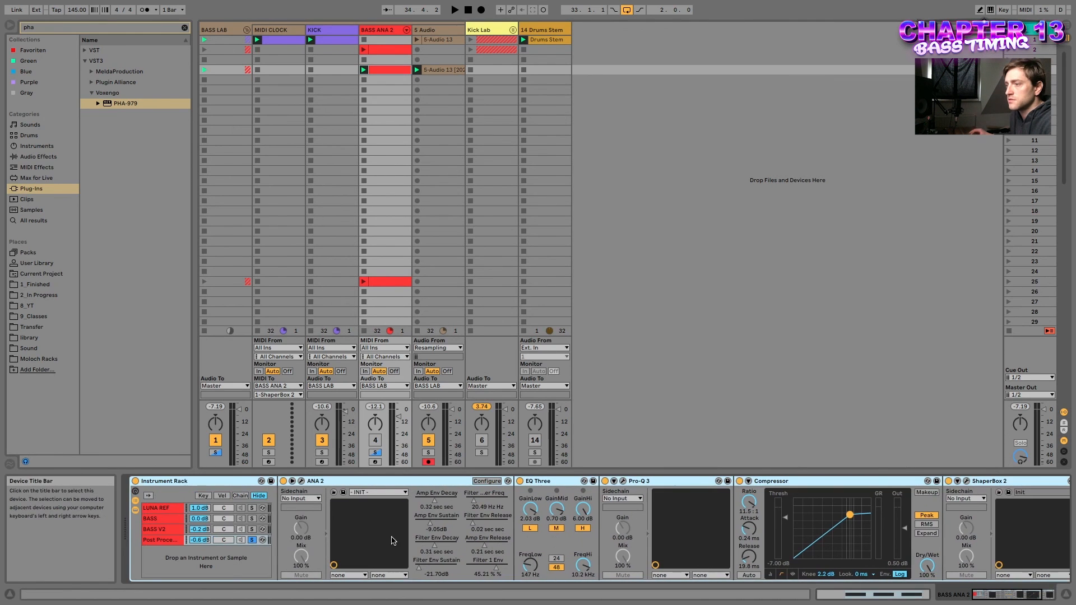
left_click(303, 482)
left_click_drag(215, 7, 643, 103)
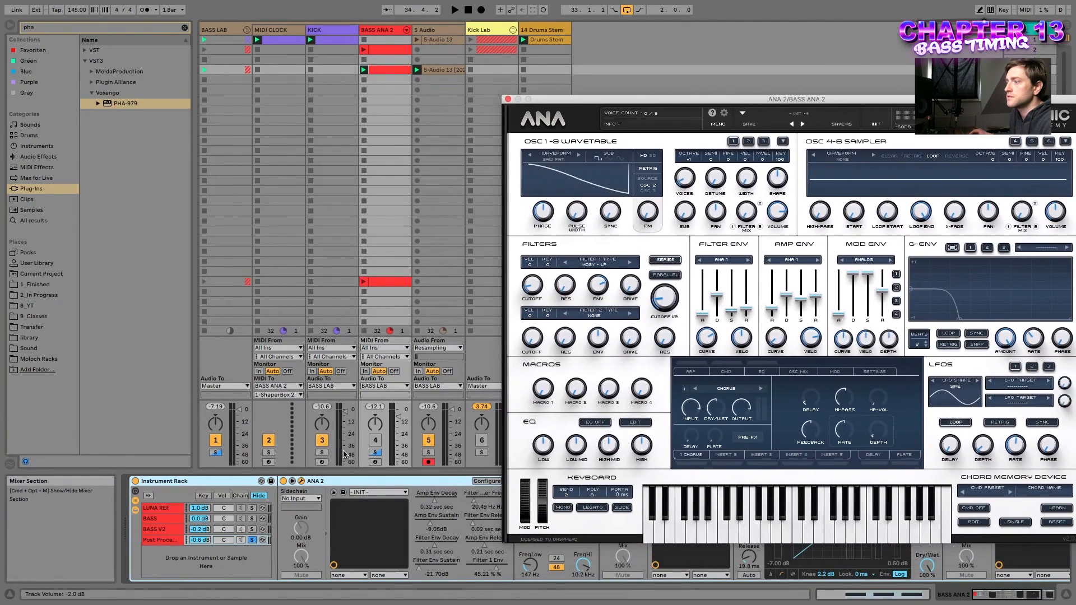
left_click(375, 439)
key("space")
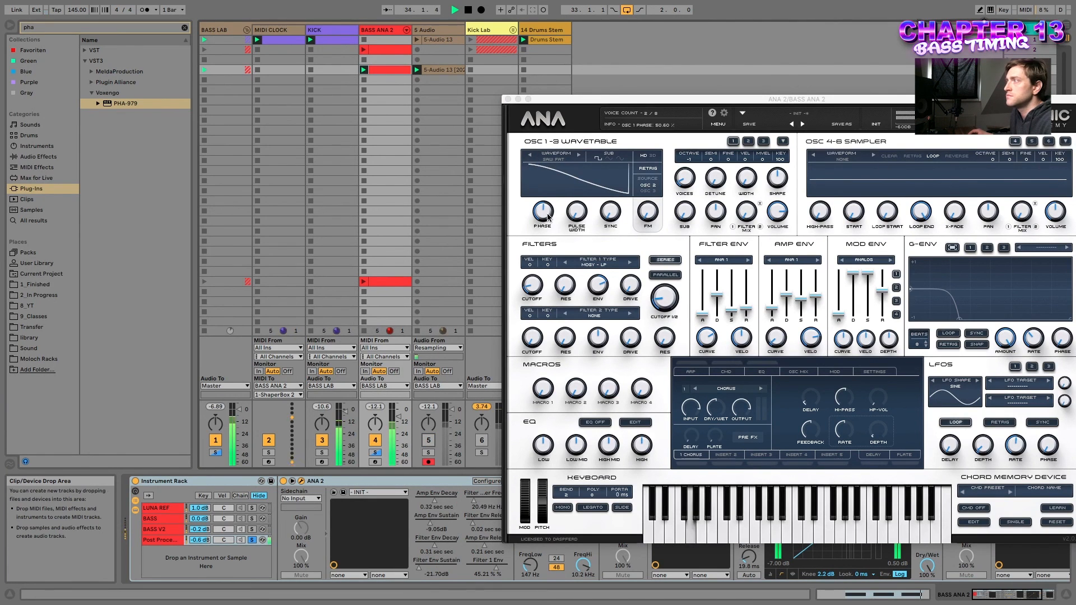
left_click_drag(548, 217, 550, 217)
key("space")
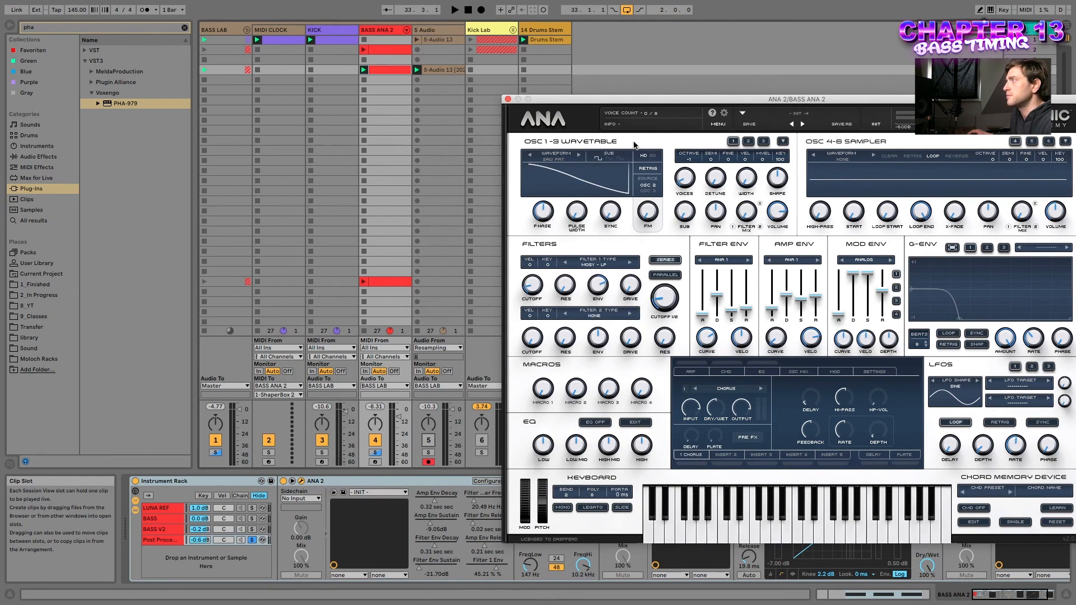
left_click_drag(674, 103, 570, 84)
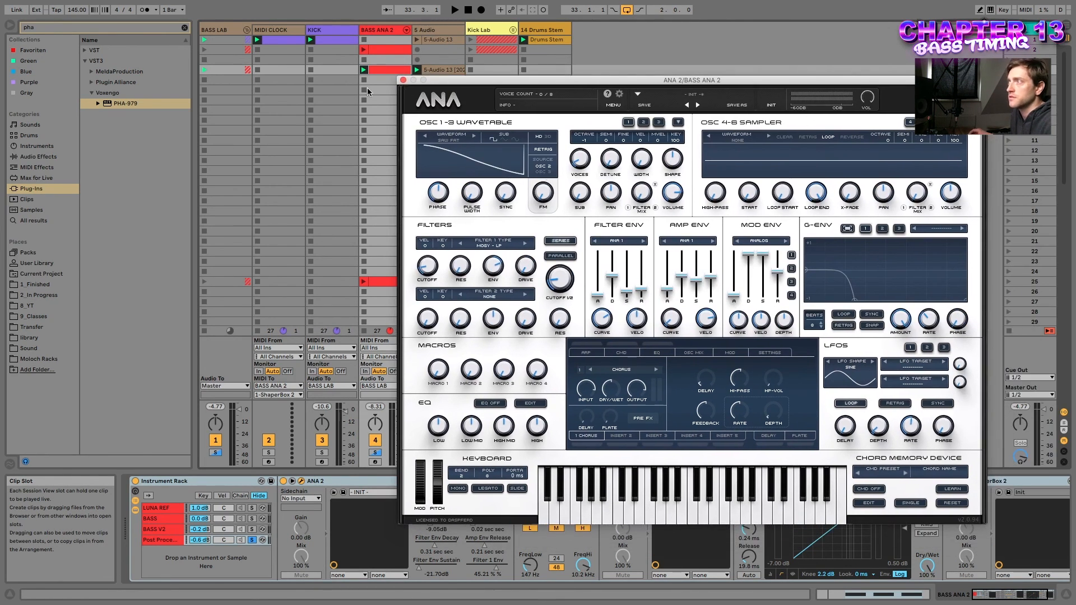
left_click(403, 80)
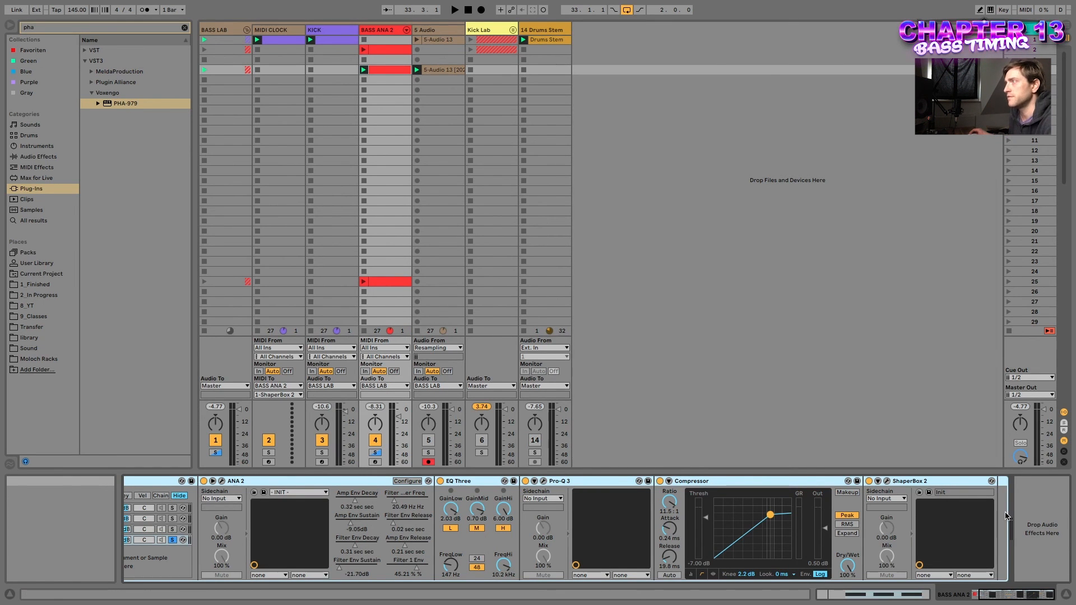
Search the audio effects for Utility and add it after ShaperBox 2 on the BASS ANA 2 track
left_click(77, 28)
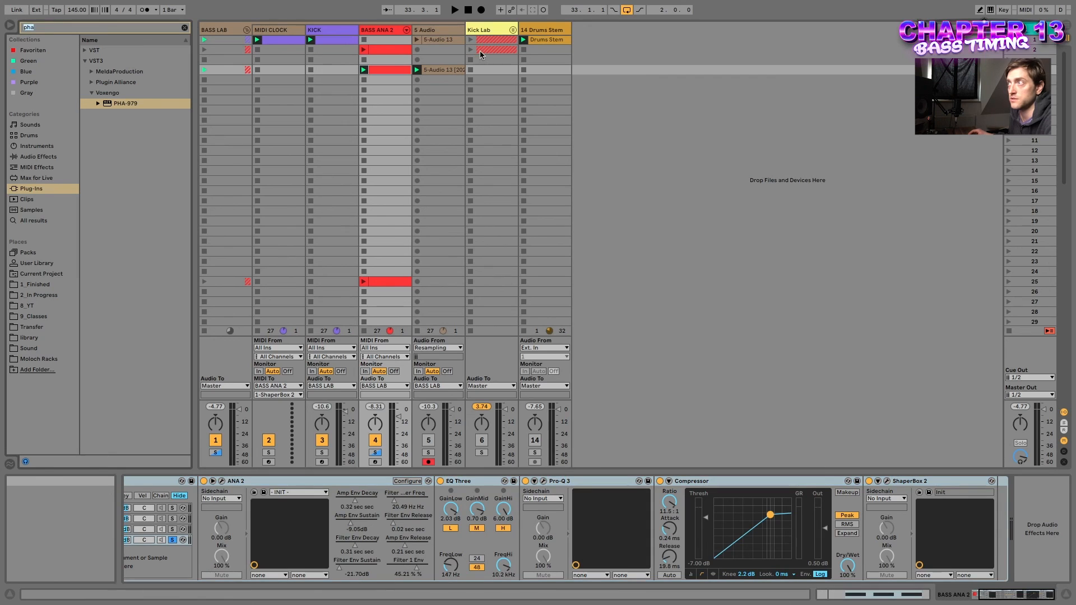
type("utility")
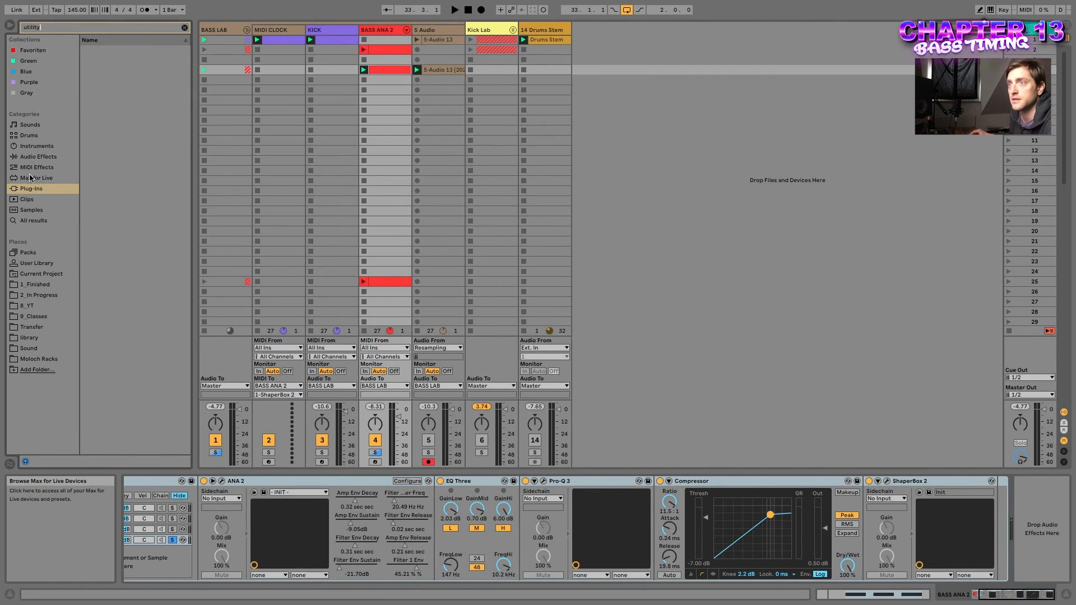
left_click(40, 157)
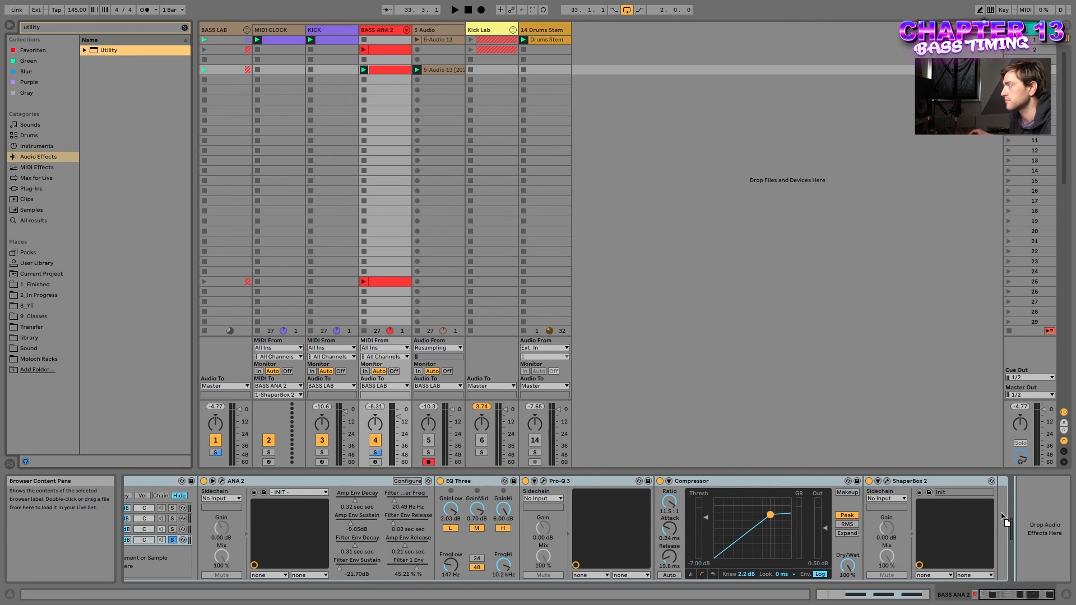
left_click_drag(992, 524, 993, 525)
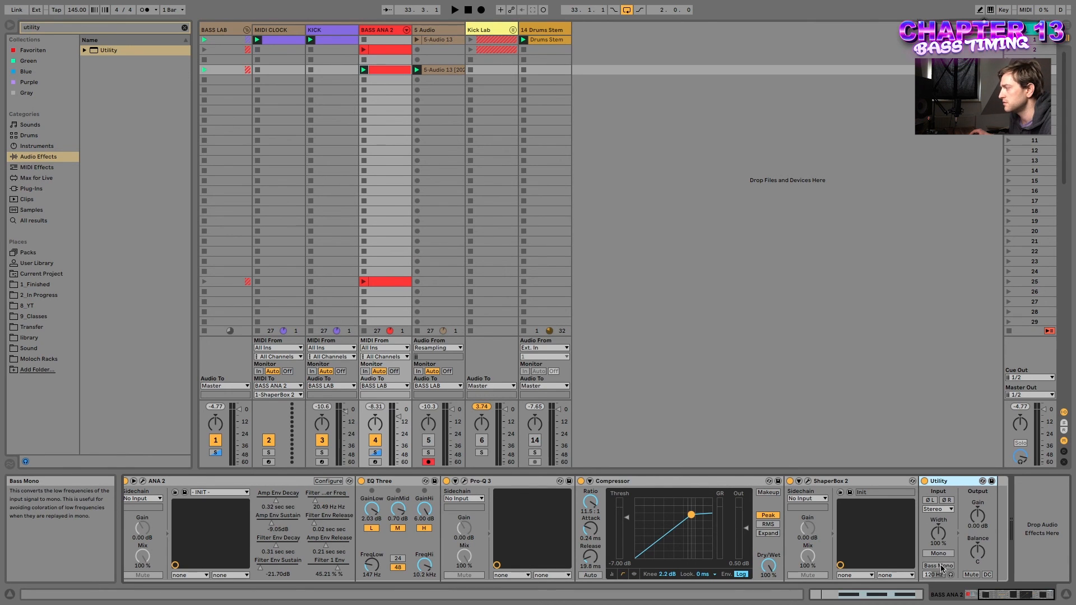
Try Bass Mono at 125 Hz in Utility and switch the whole bass signal to Mono
left_click(942, 566)
left_click_drag(933, 574, 933, 569)
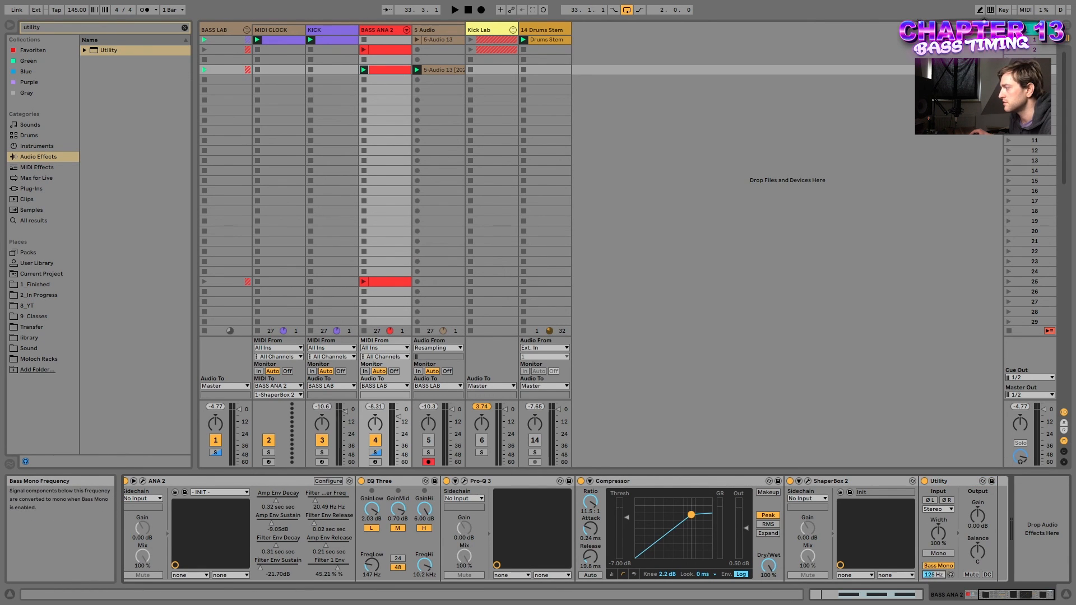
left_click(938, 553)
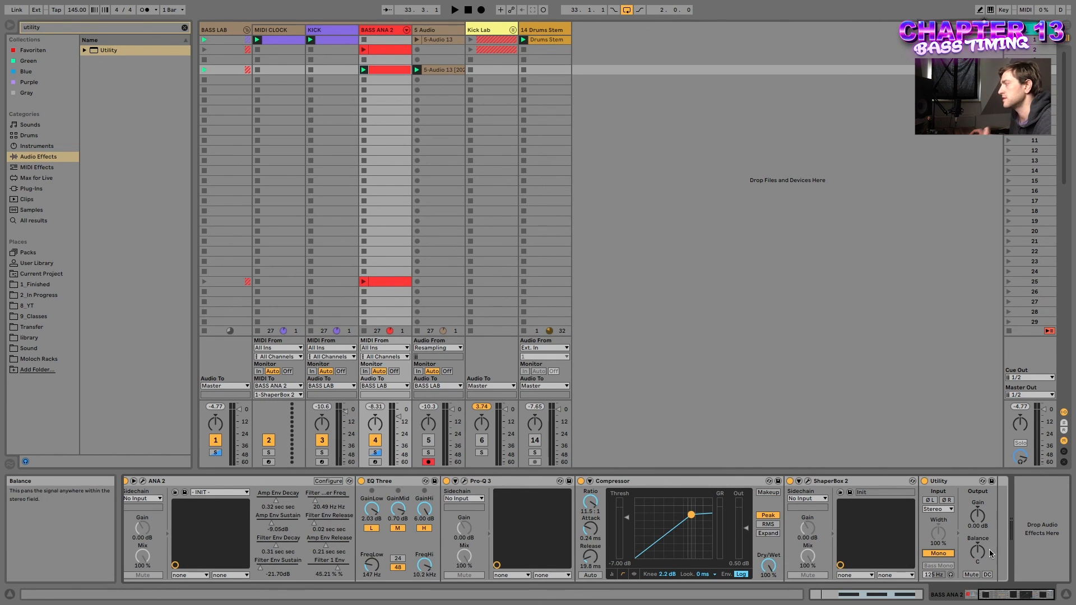
Delete the consolidated 5-Audio 13 clip and audition the BASS ANA 2 bass with the 14 Drums Stem track activated
left_click(436, 71)
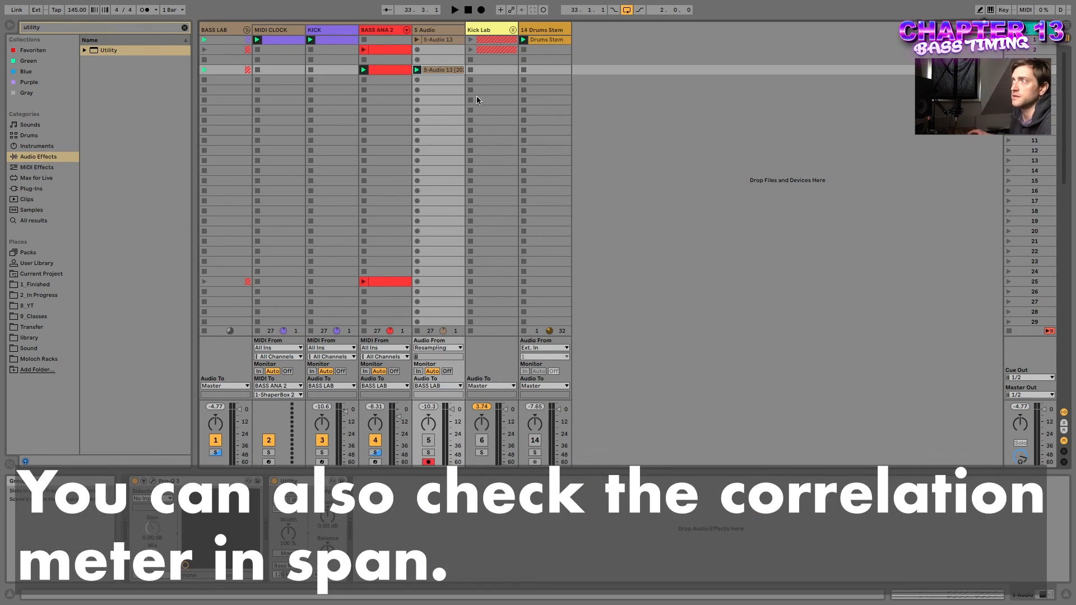
key("Delete")
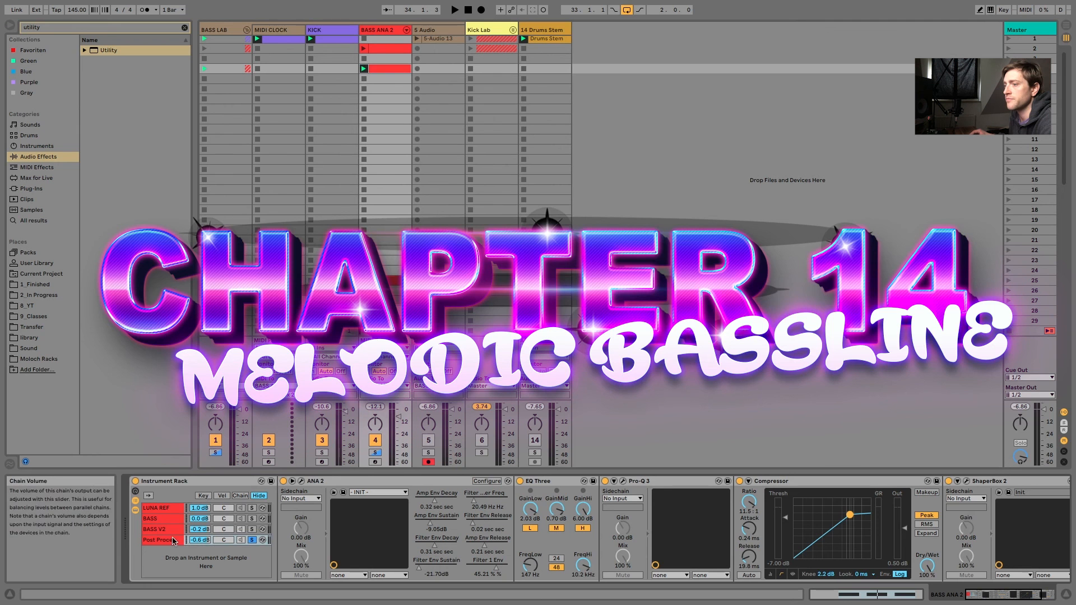
left_click(202, 541)
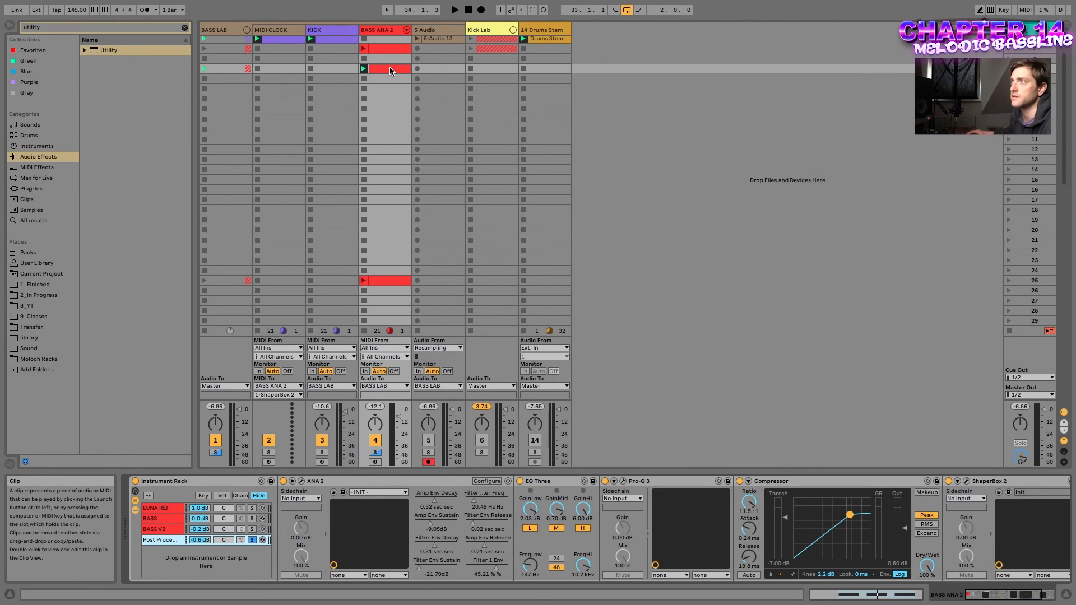
key("space")
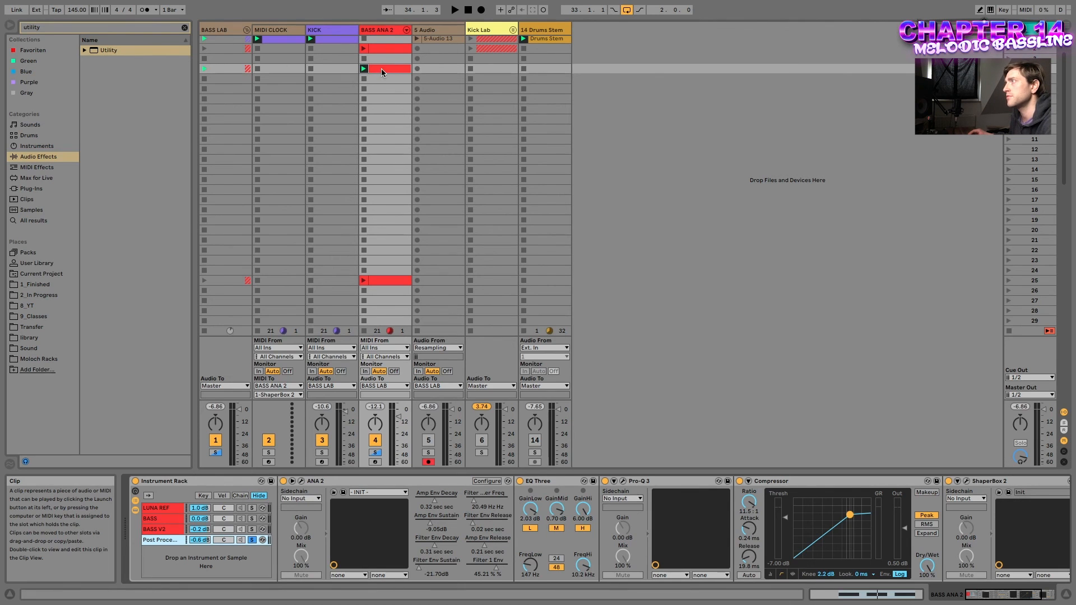
left_click(538, 442)
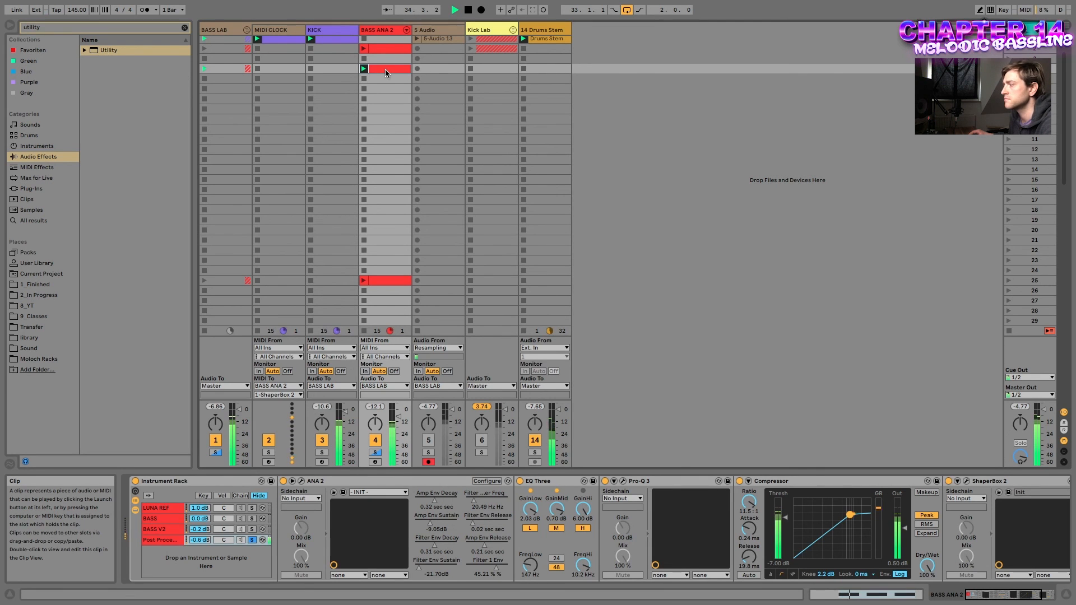
key("space")
Show the BASS ANA 2 clip's notes in an enlarged editor and duplicate the one-beat loop three times to 2 bars
key("shift+Tab")
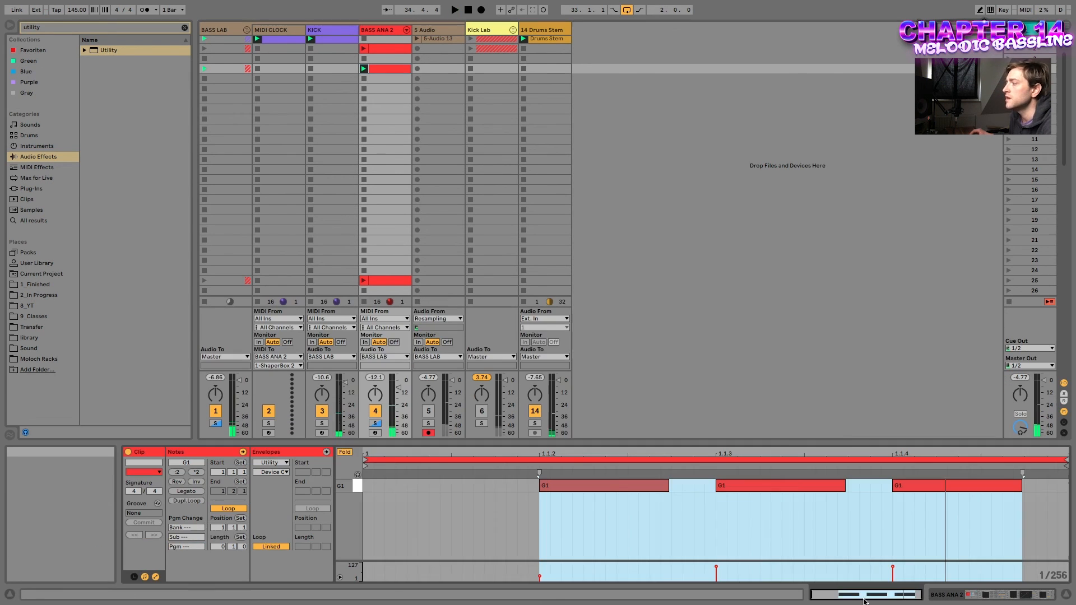
left_click(563, 518)
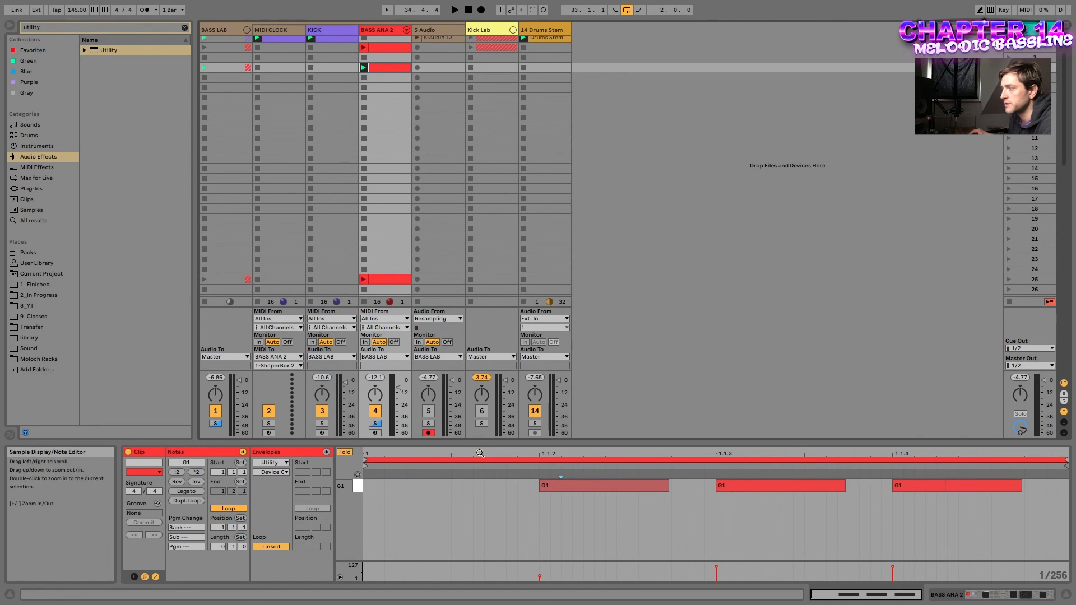
left_click_drag(476, 443, 476, 397)
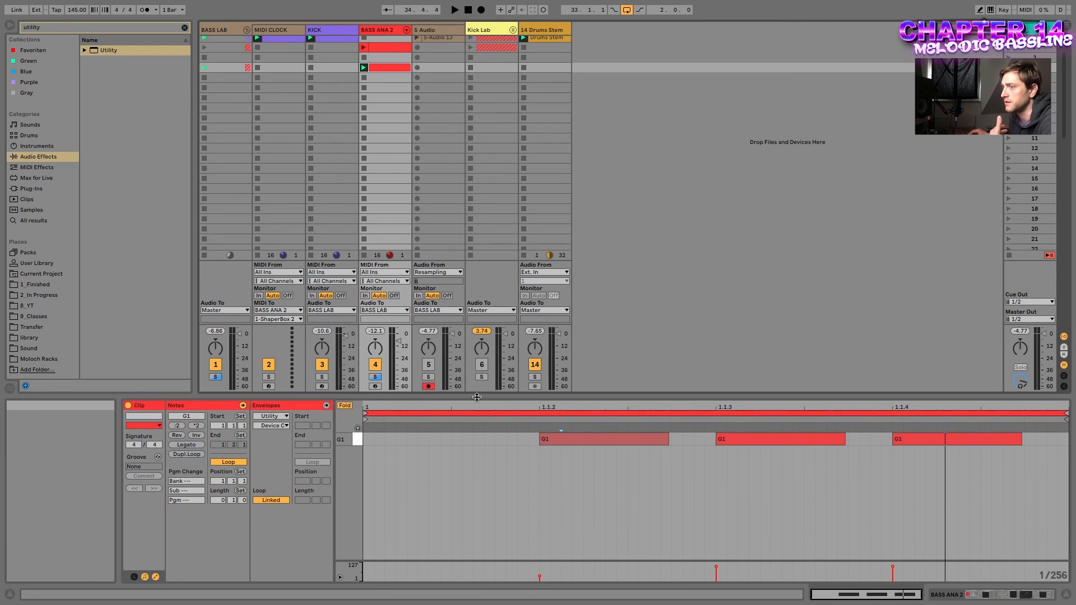
left_click(188, 455)
left_click(188, 455)
left_click(188, 455)
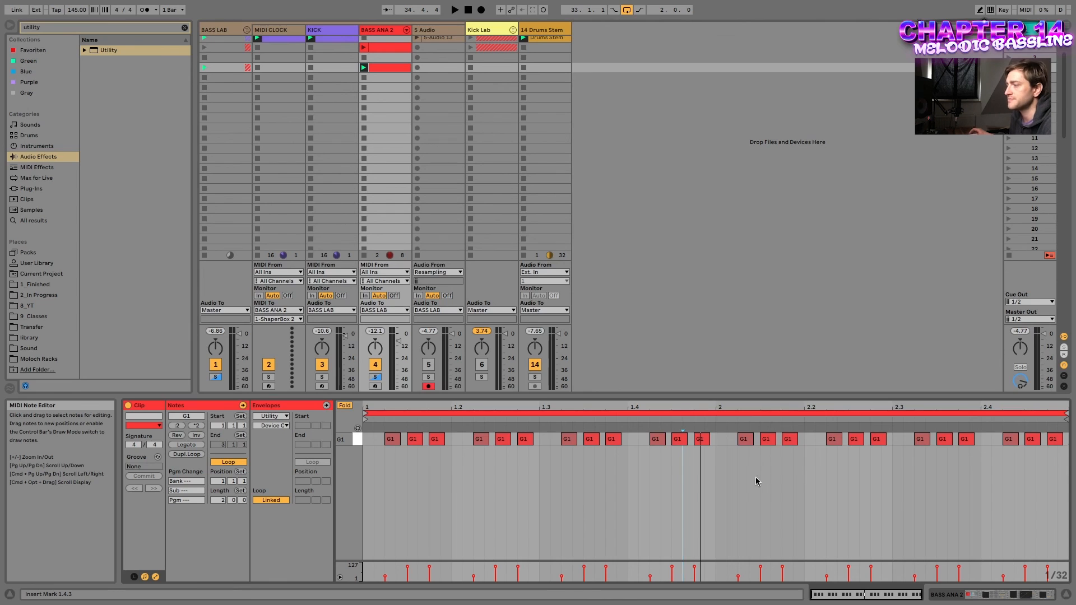
Unfold the BASS ANA 2 clip's note editor to show all key rows around G1 and C2
key("f")
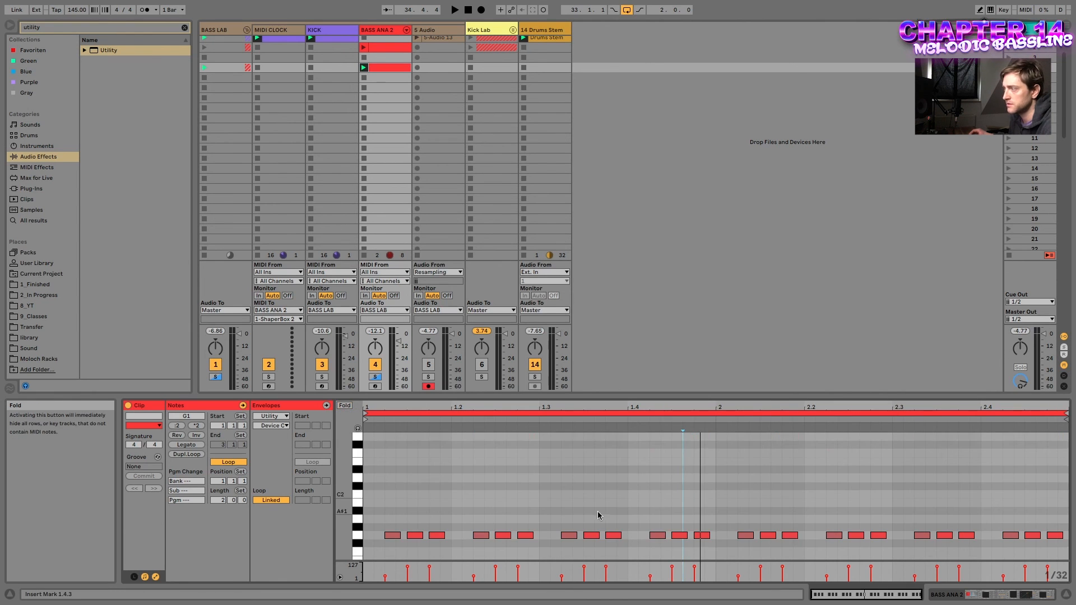
left_click(592, 521)
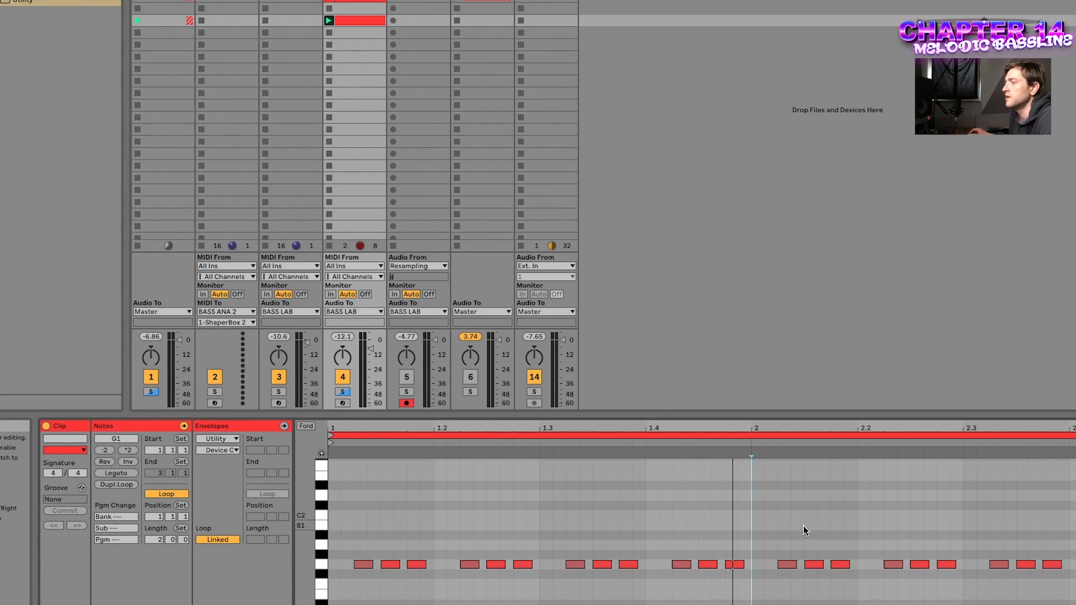
left_click(642, 506)
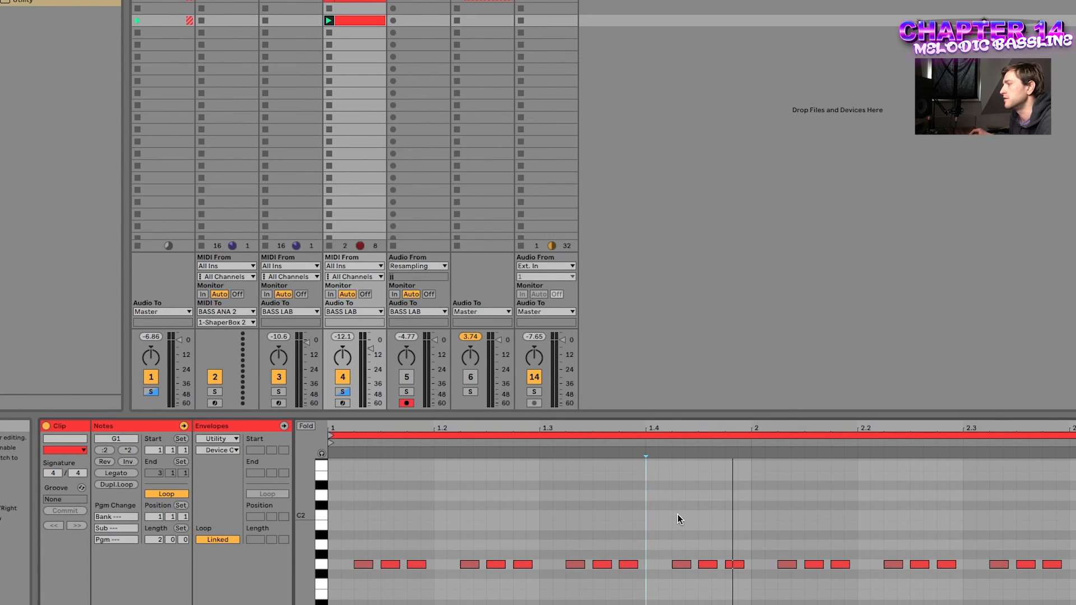
scroll(614, 562, "down", 1)
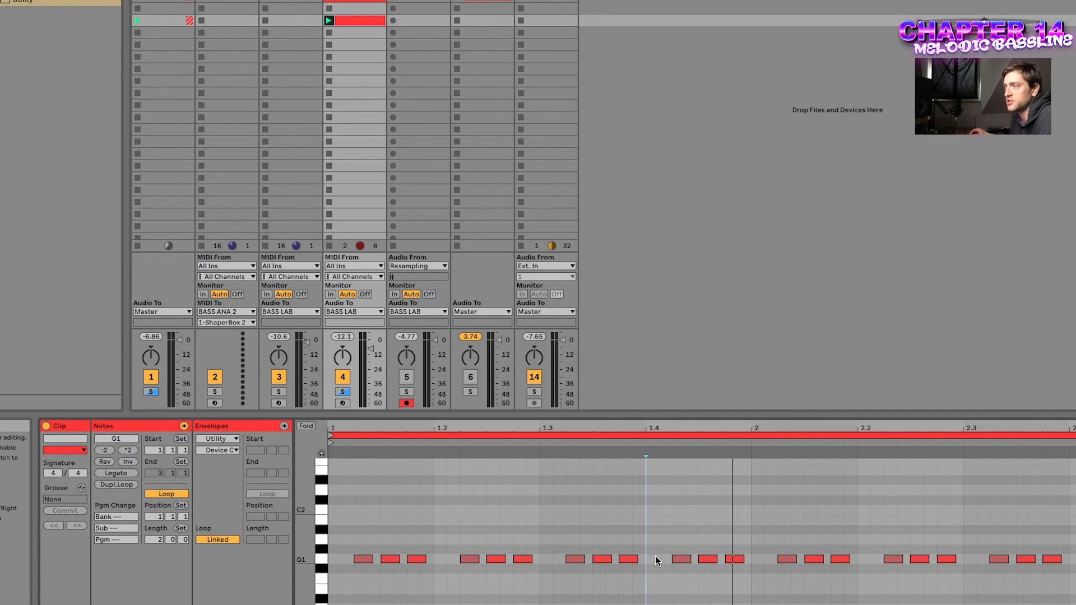
Switch to the browser's G Phrygian chord page and look up the notes of the Gmin triad
key("super+Tab")
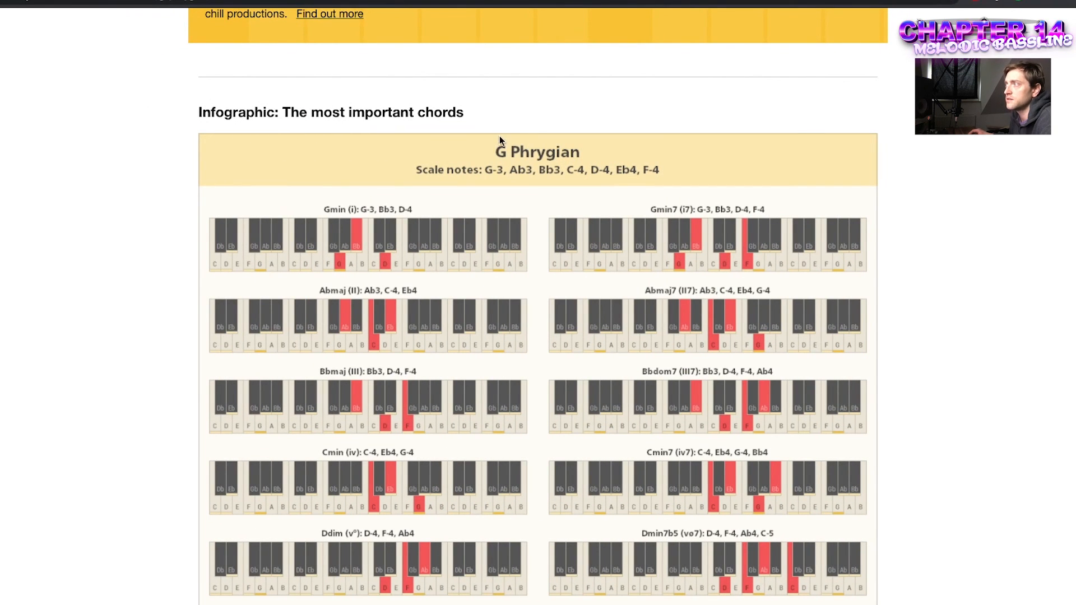
scroll(490, 371, "down", 13)
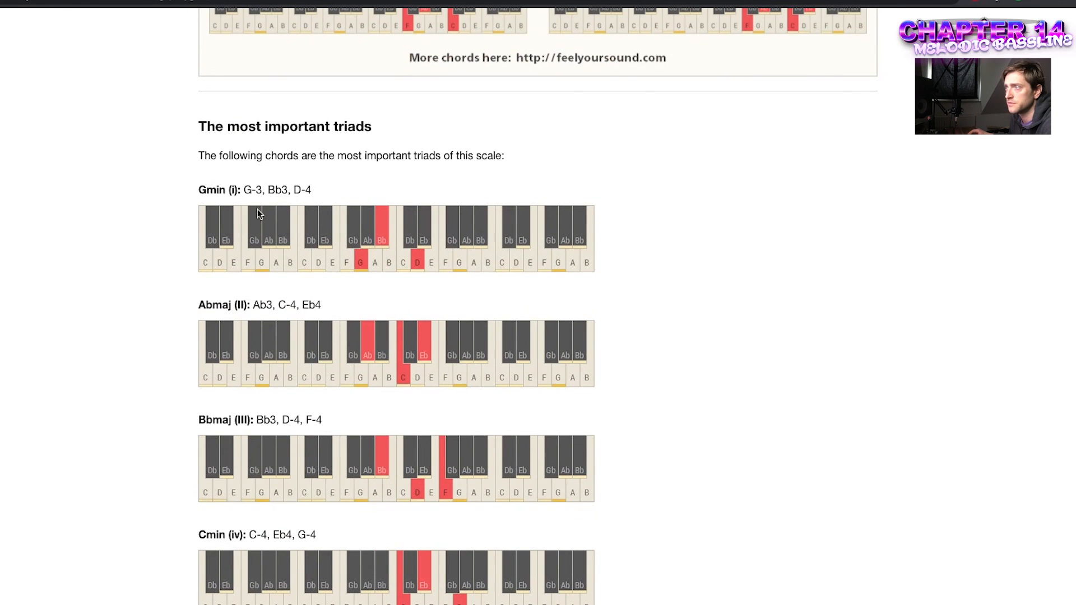
left_click_drag(245, 190, 306, 190)
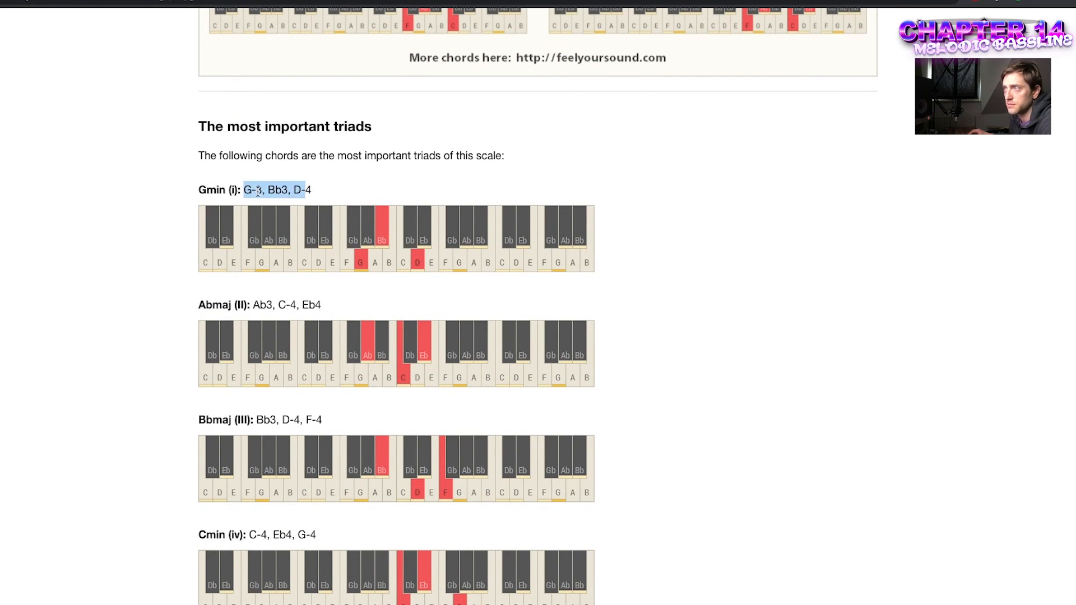
left_click(256, 191)
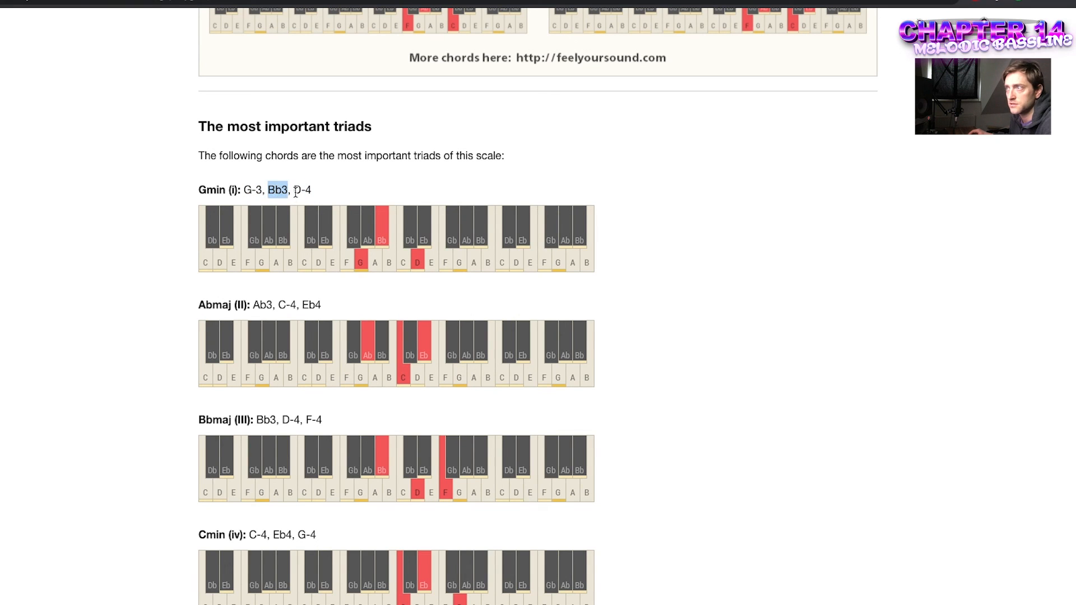
double_click(273, 191)
left_click_drag(306, 192, 353, 194)
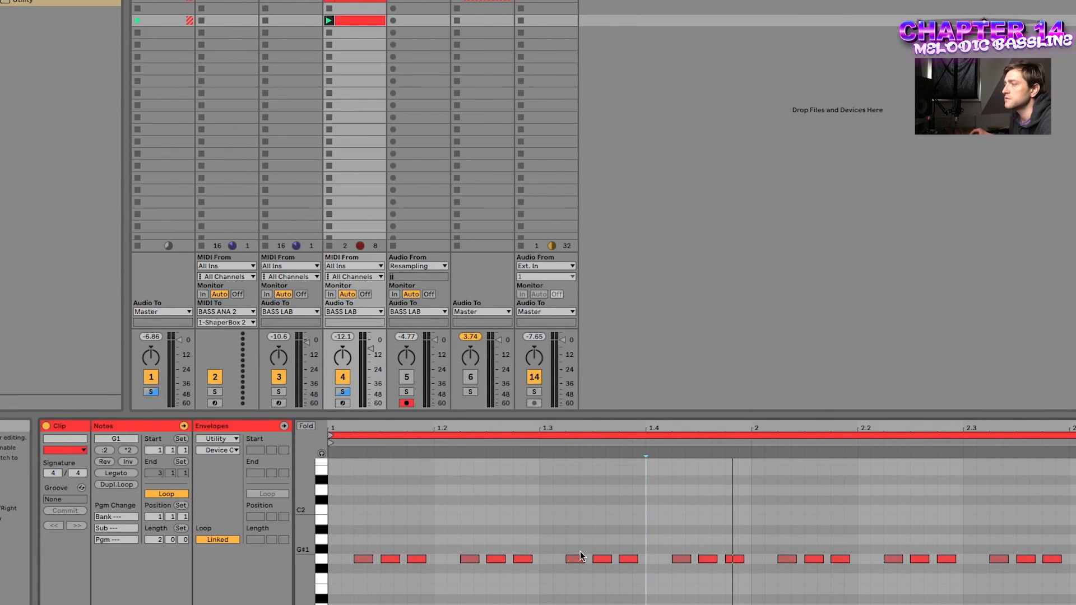
Switch back to Ableton Live, raise the 1.3.3 note to A#1 and the 1.3.4 note to D2, and play the clip
left_click(604, 558)
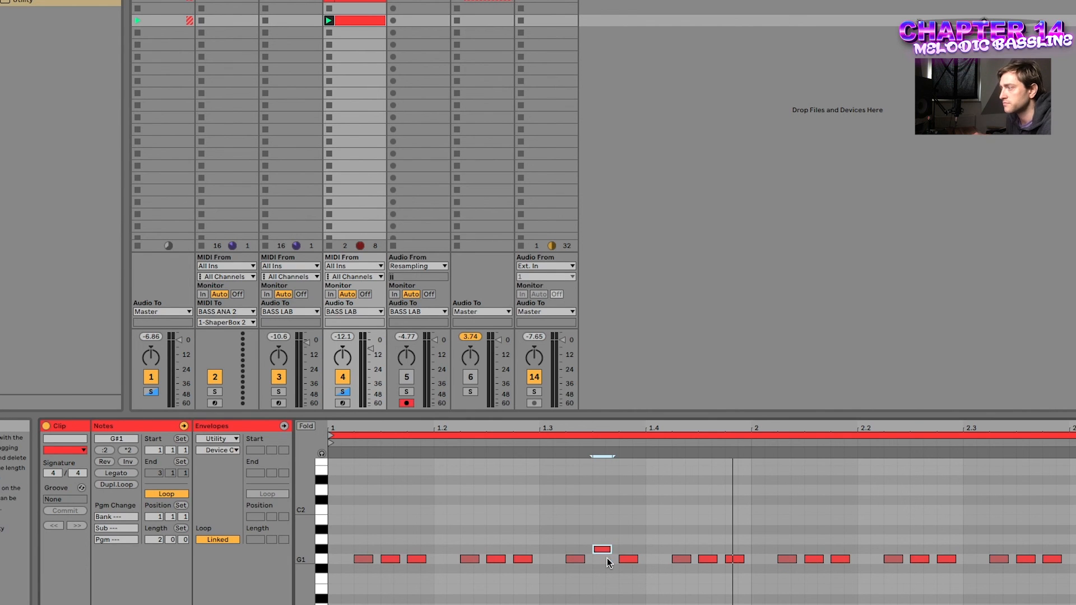
left_click_drag(605, 539, 603, 530)
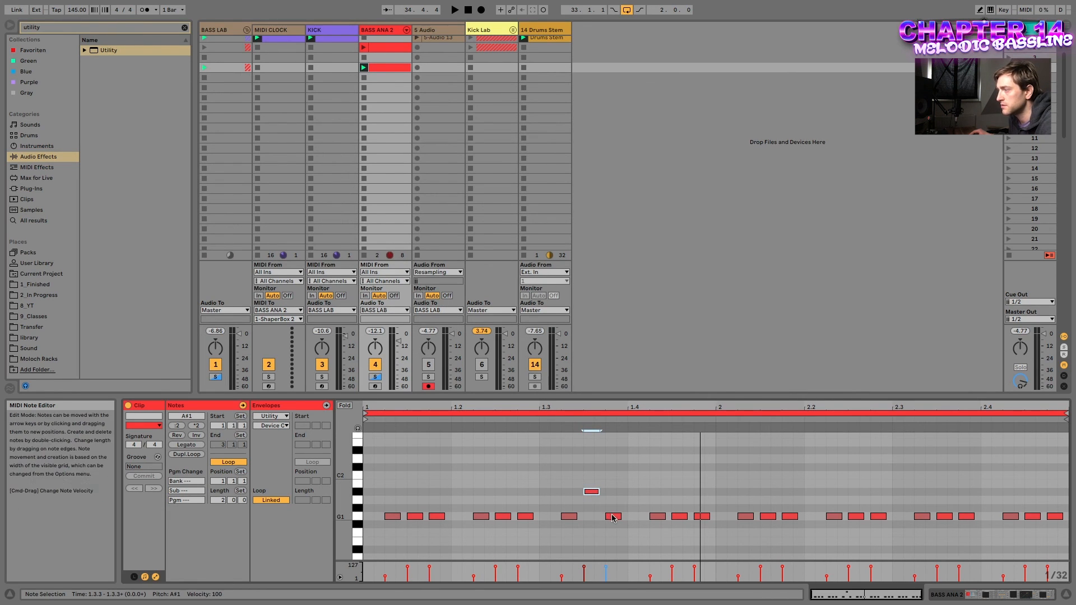
left_click_drag(613, 521, 614, 459)
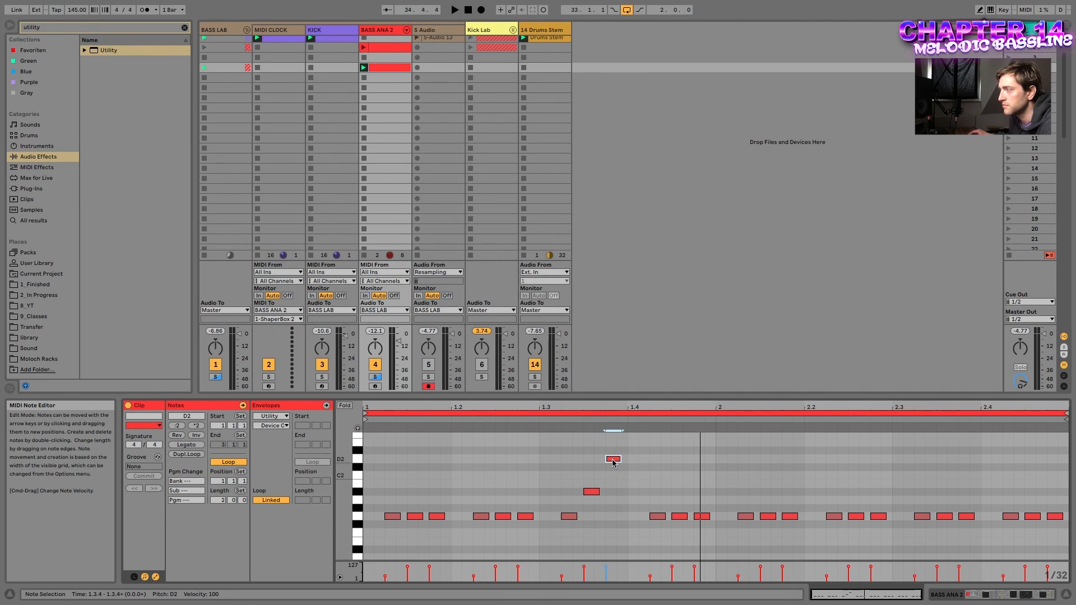
key("space")
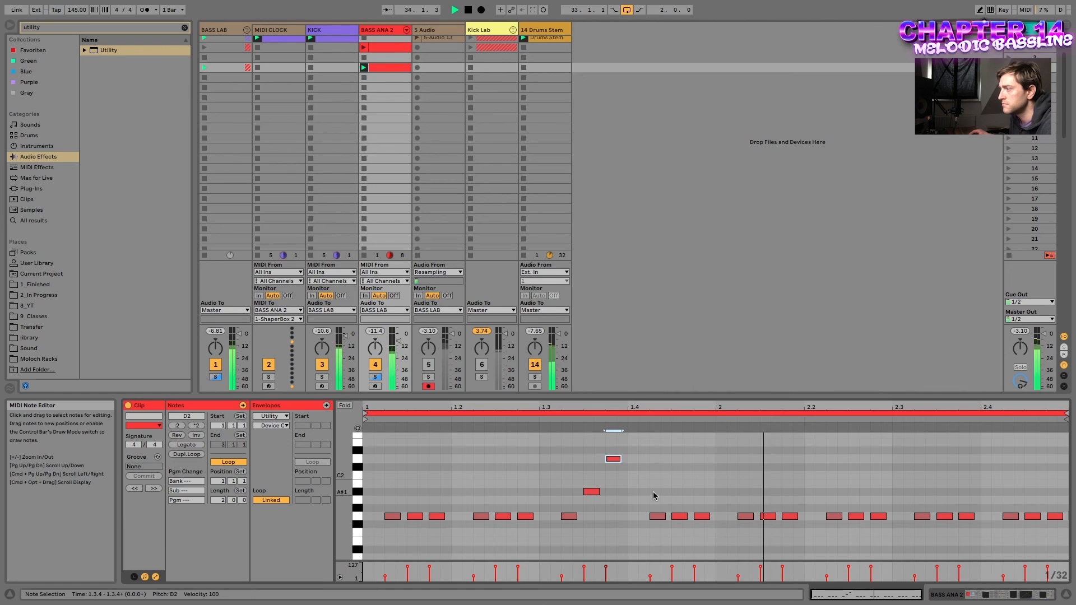
Fold the editor to the used pitches and raise the 2.4.4 note to D2 and the 2.4.3 note to A#1
left_click(1033, 516)
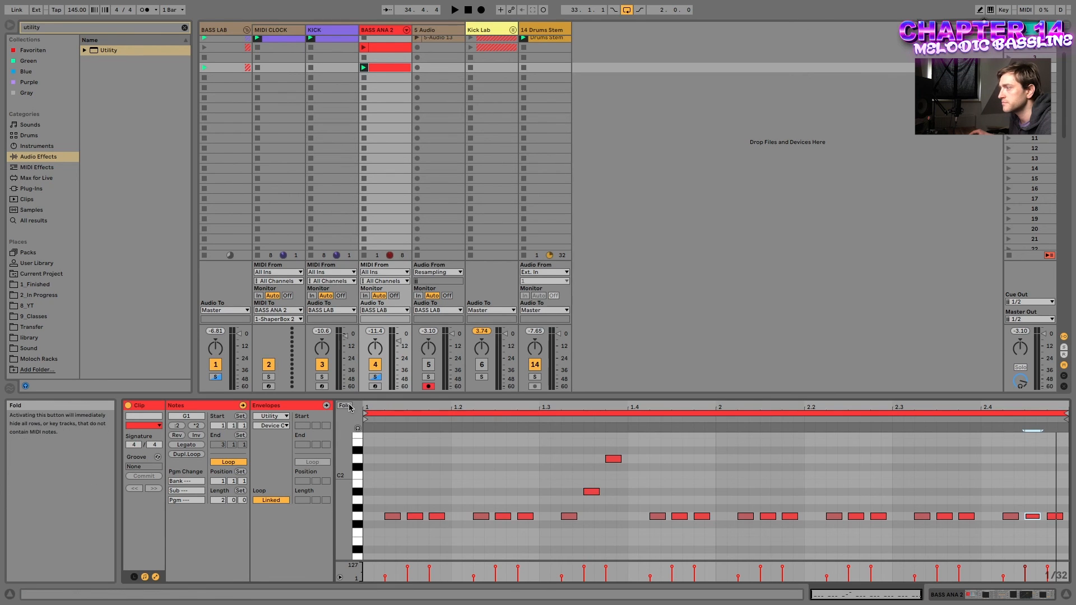
key("f")
left_click(1054, 466)
key("Up")
key("Up")
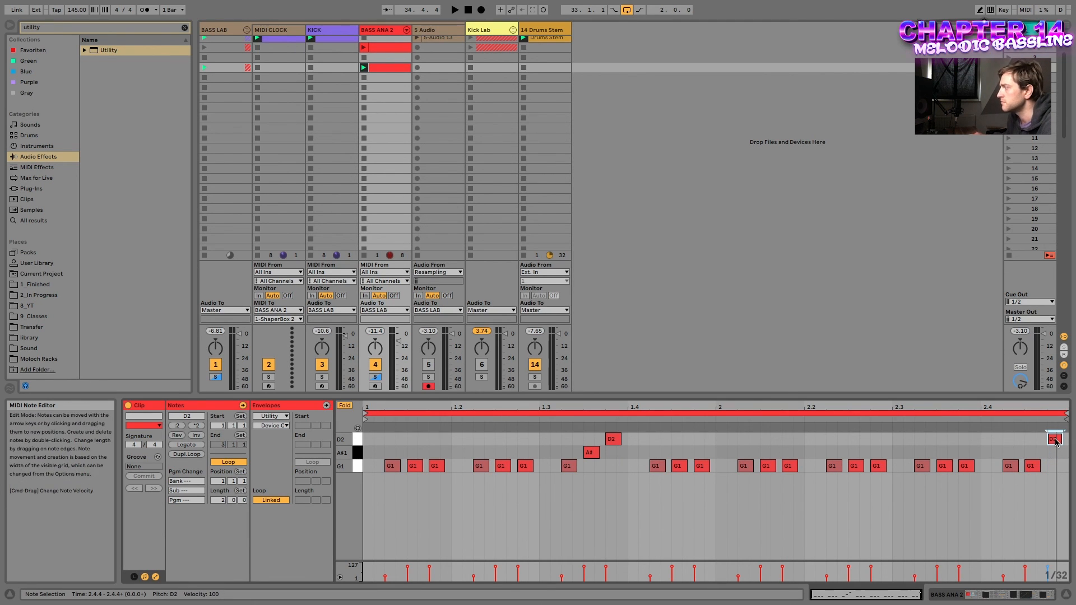
left_click(1033, 467)
key("Up")
key("Up")
key("Up")
Try raising the bass note at 2.2.3 from the root to A#1
left_click(942, 467)
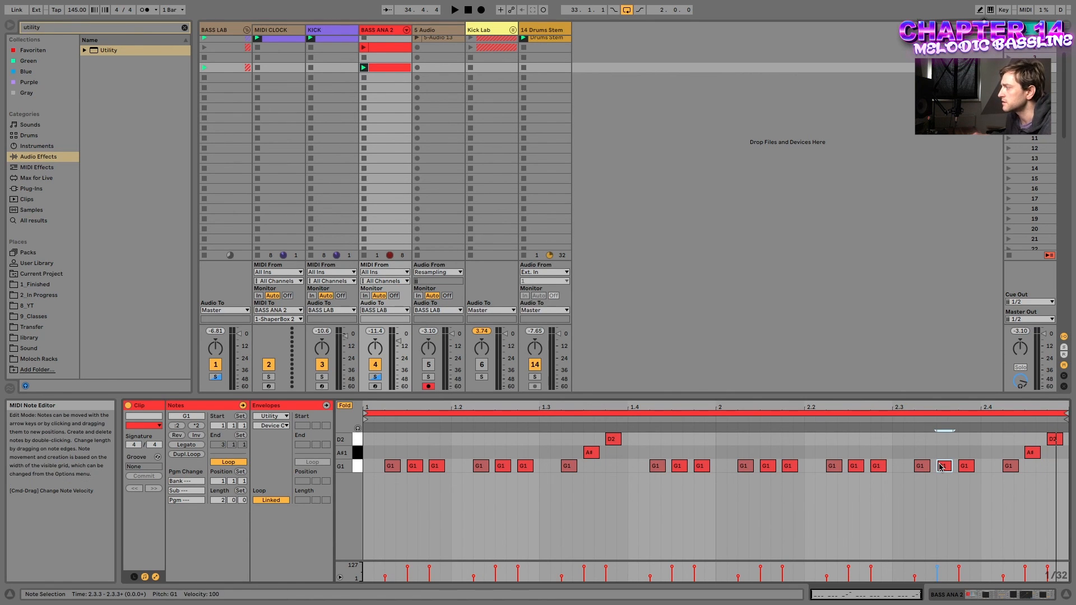
left_click(861, 467)
key("Up")
key("Up")
key("Up")
Lower the D2 note at 1.3.4 to G1 and start playback to audition the bassline
left_click(613, 439)
key("Down")
key("Down")
key("Down")
key("Down")
key("Down")
key("Down")
key("Down")
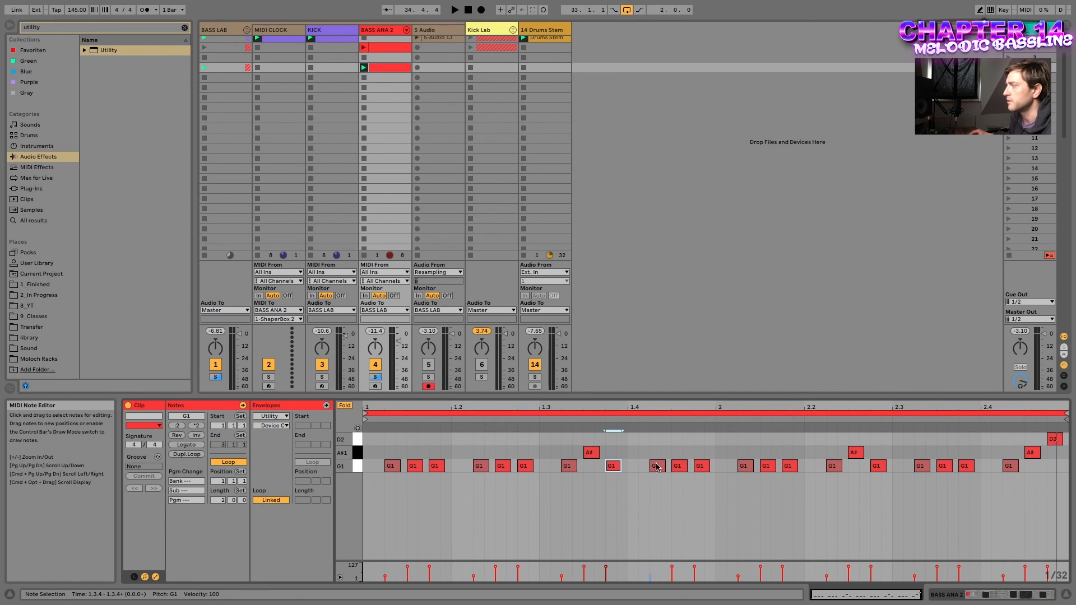
key("space")
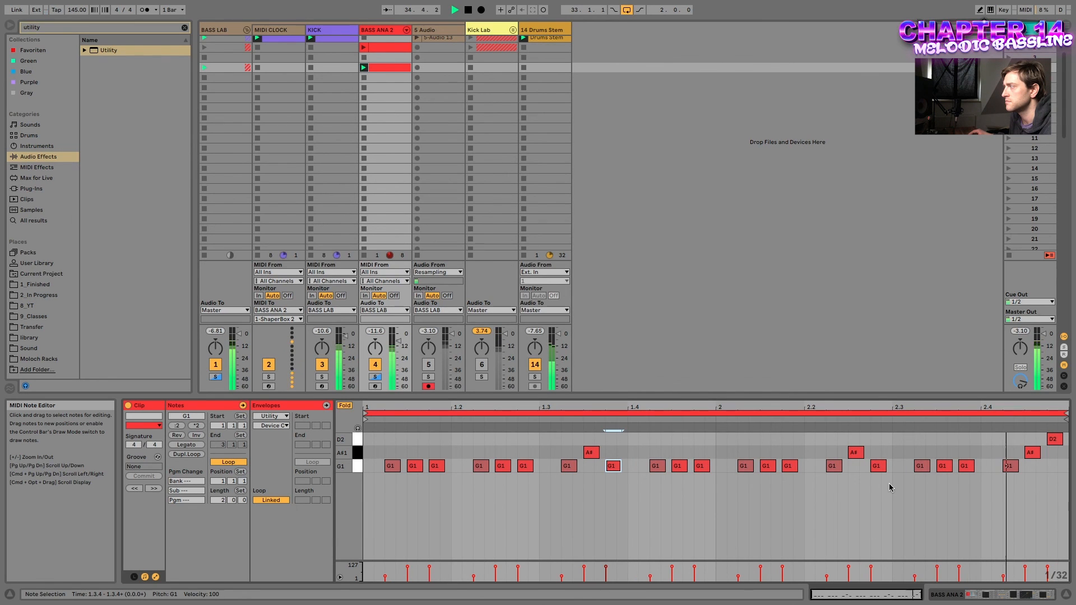
Lower the 2.2.3 note back to G1 while the bassline plays
left_click(857, 454)
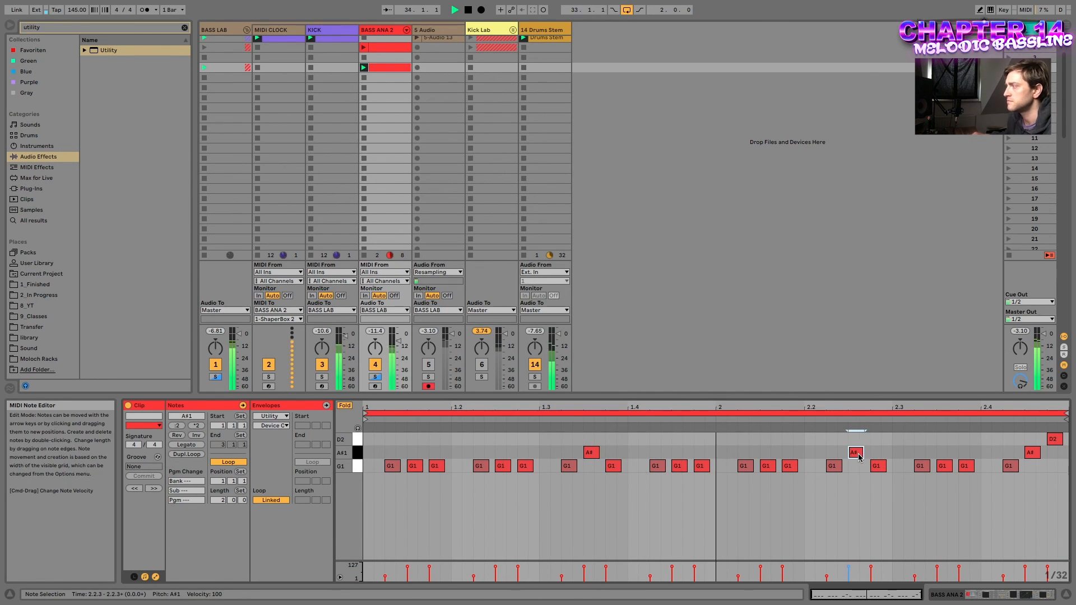
key("Down")
key("Down")
key("Down")
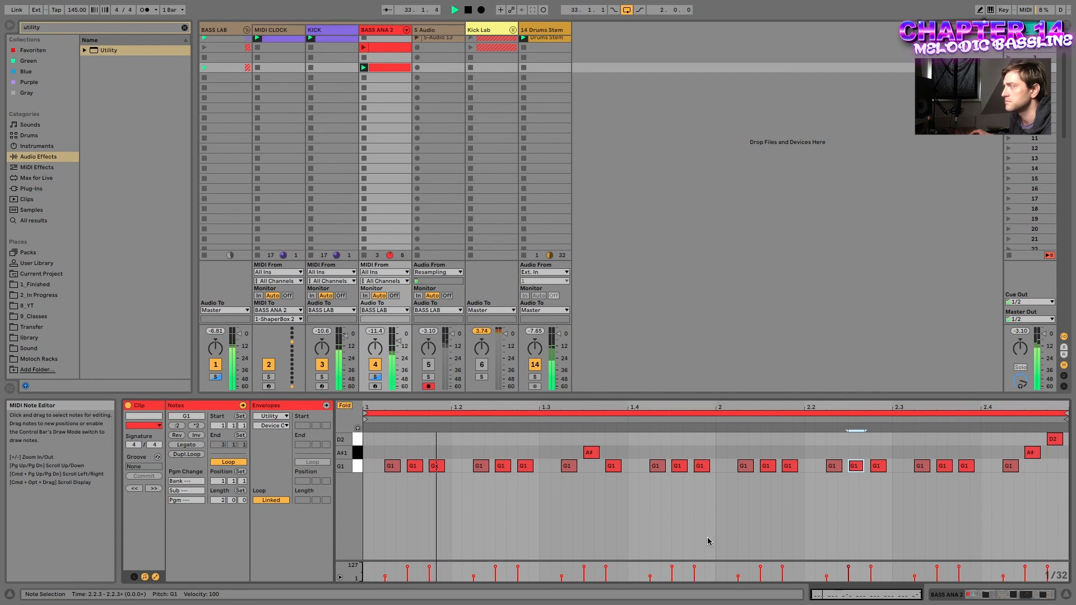
Raise the notes at 2.3.3 and 2.3.4 together to A#1 and audition the bassline
left_click(944, 466)
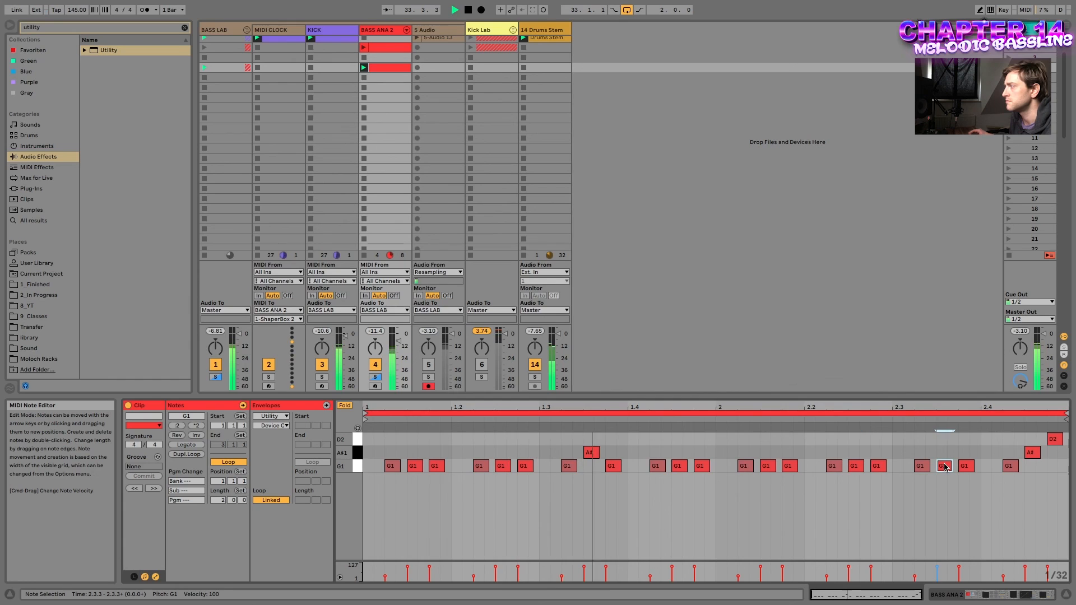
left_click(969, 467, "shift")
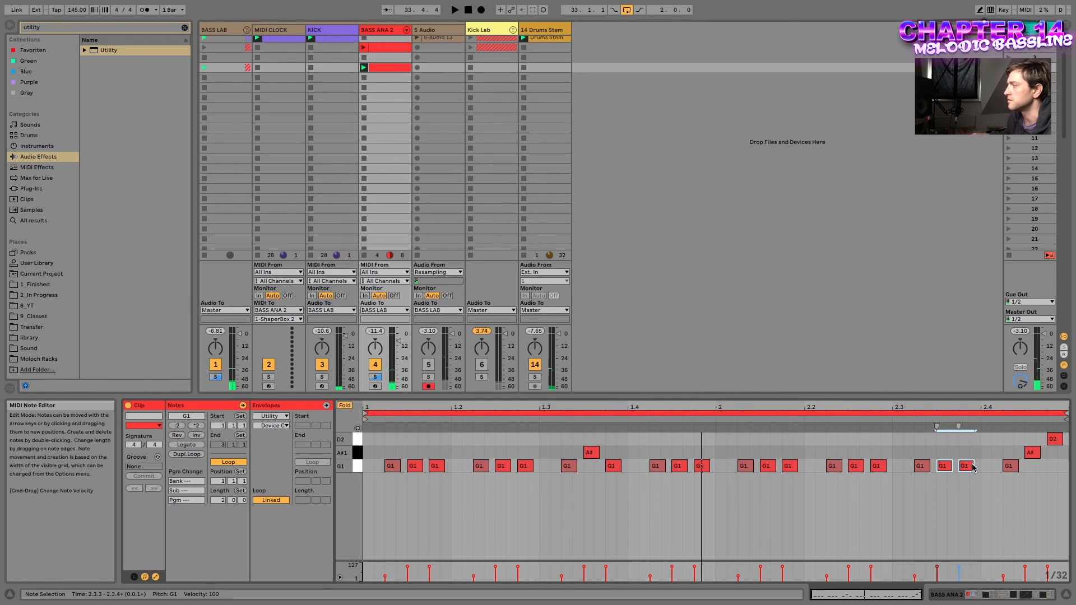
key("Up")
key("Up")
key("Up")
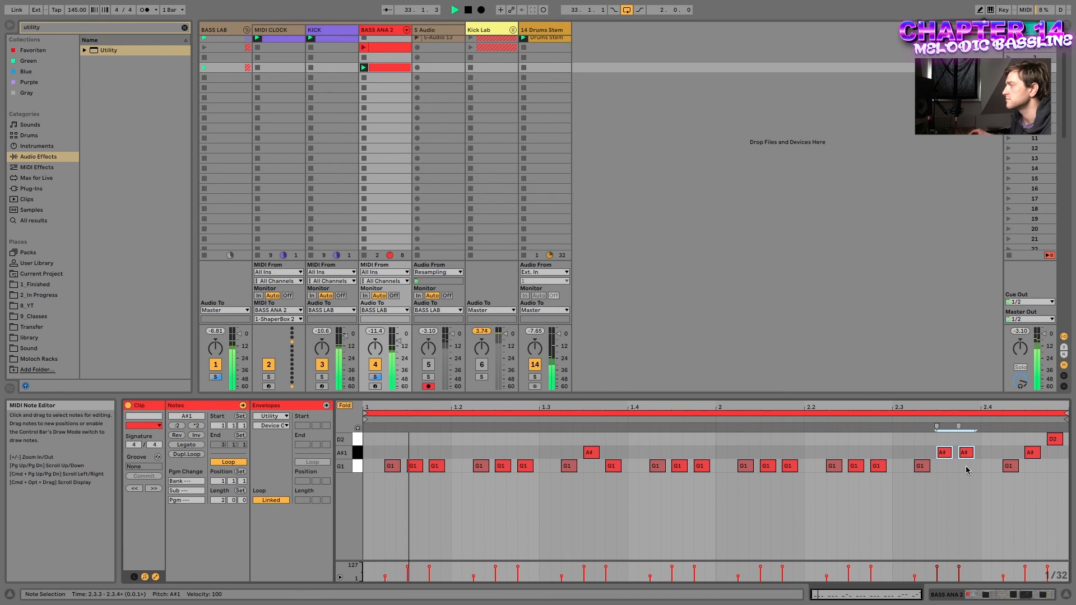
left_click(967, 471)
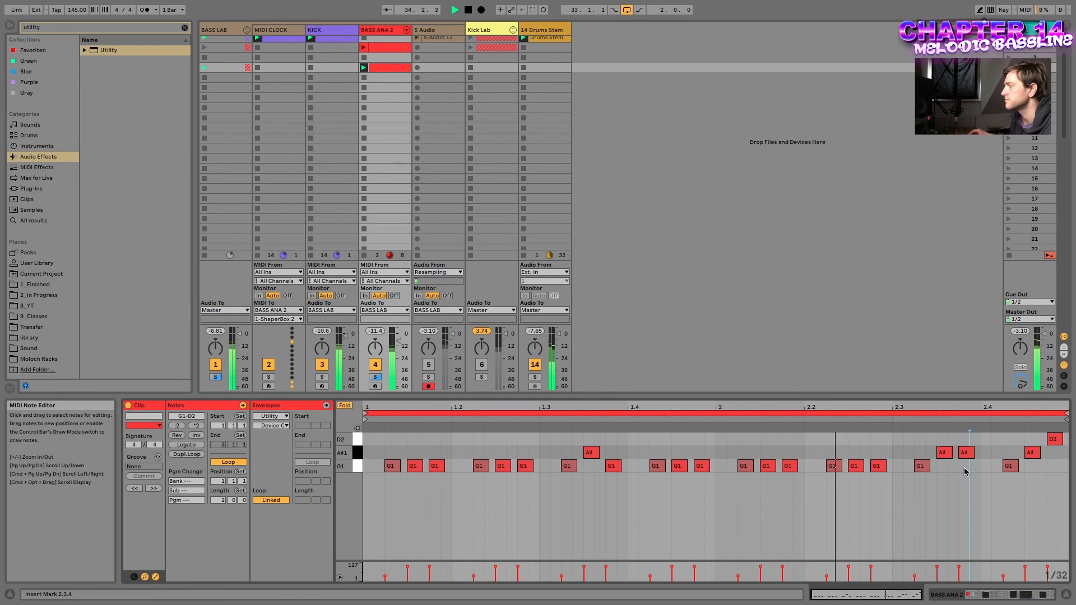
key("space")
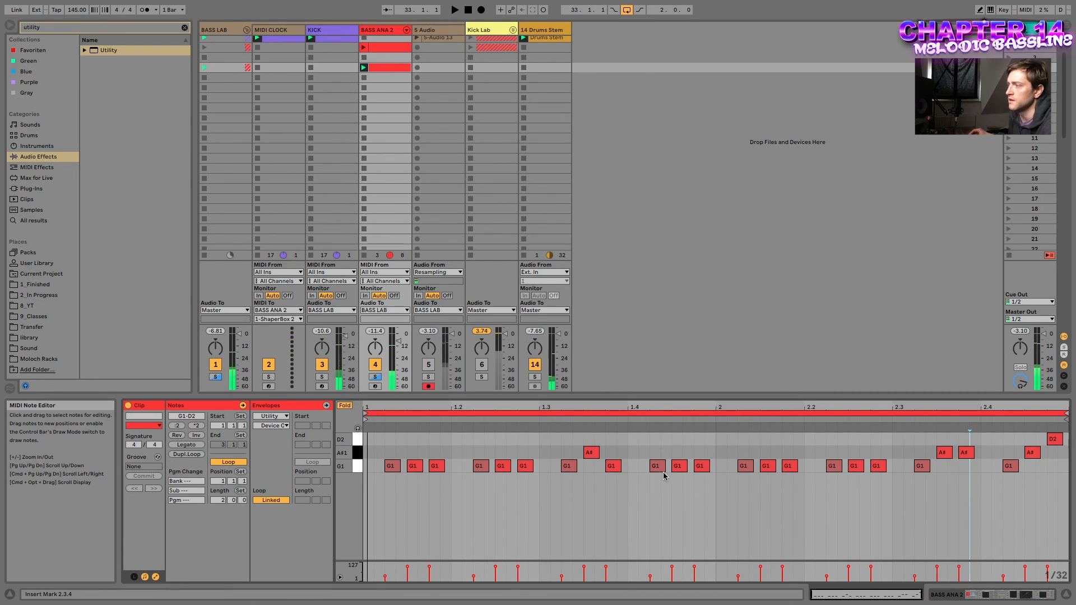
Switch to the browser's G Phrygian chord page to check its other triads, and return to Ableton Live
left_click(591, 454)
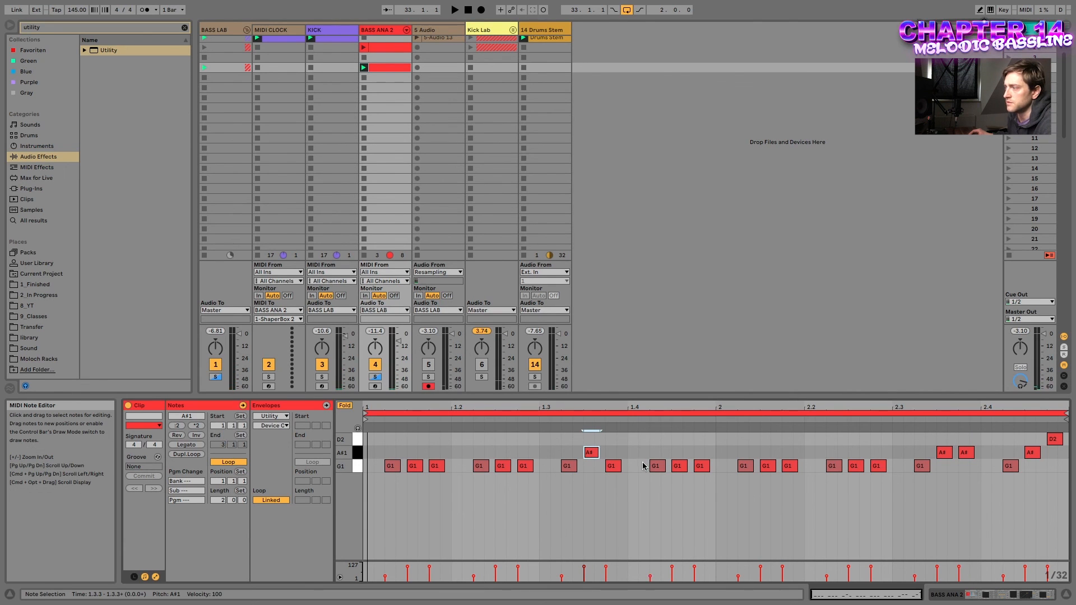
key("super+Tab")
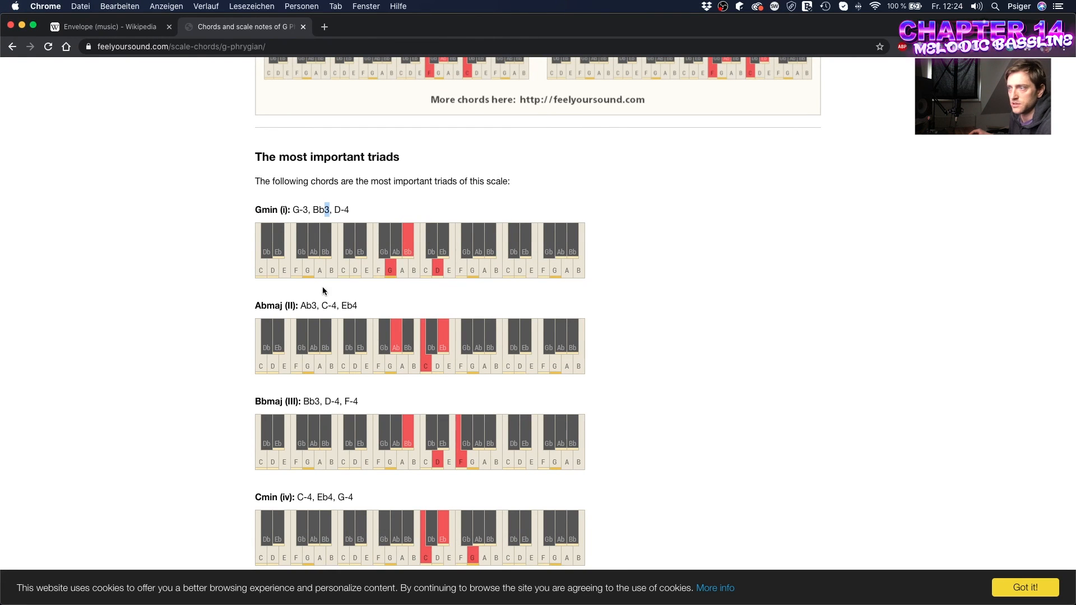
scroll(342, 276, "down", 5)
key("super+Tab")
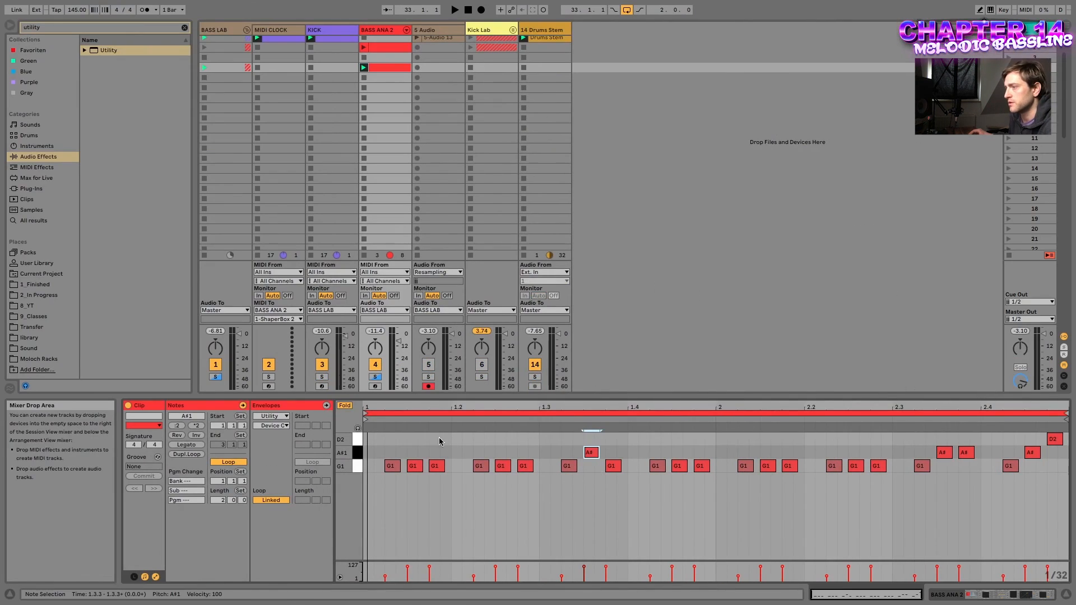
Unfold the key rows and try G#1 for the 1.3.3 note during playback
key("f")
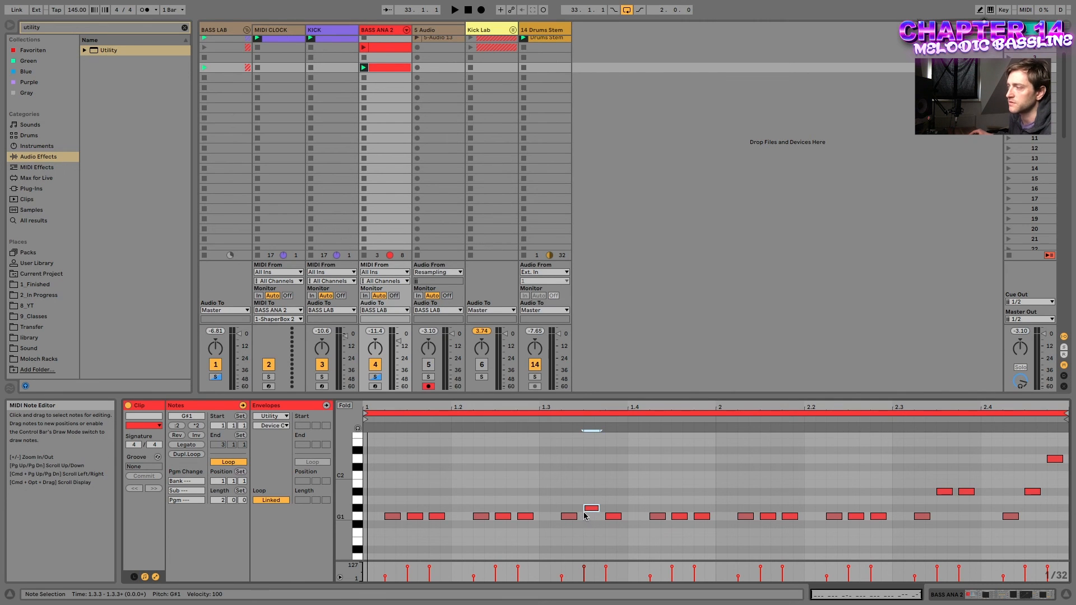
key("space")
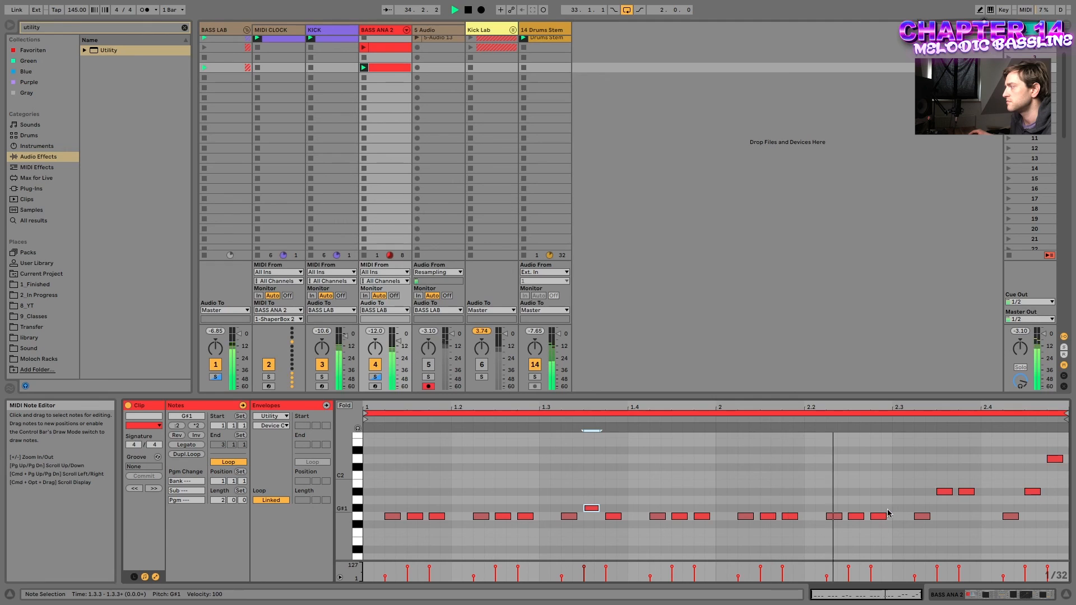
left_click(948, 499)
key("space")
Undo the pitch change at 1.3.3, set the 2.3.3 note to G#1, and play the bassline
key("super+z")
left_click(946, 493)
key("super+z")
key("super+z")
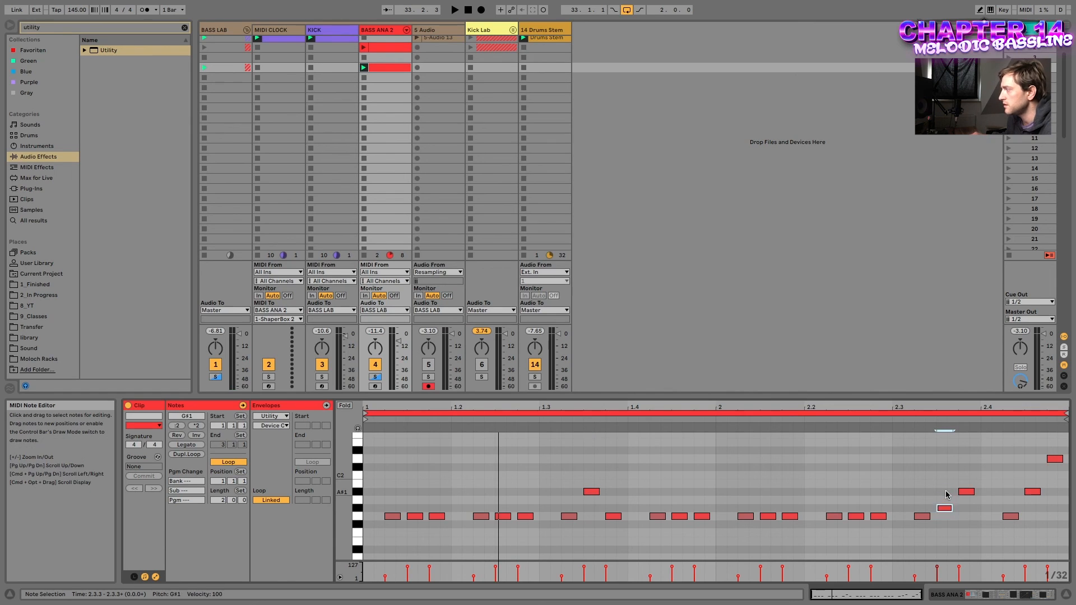
key("space")
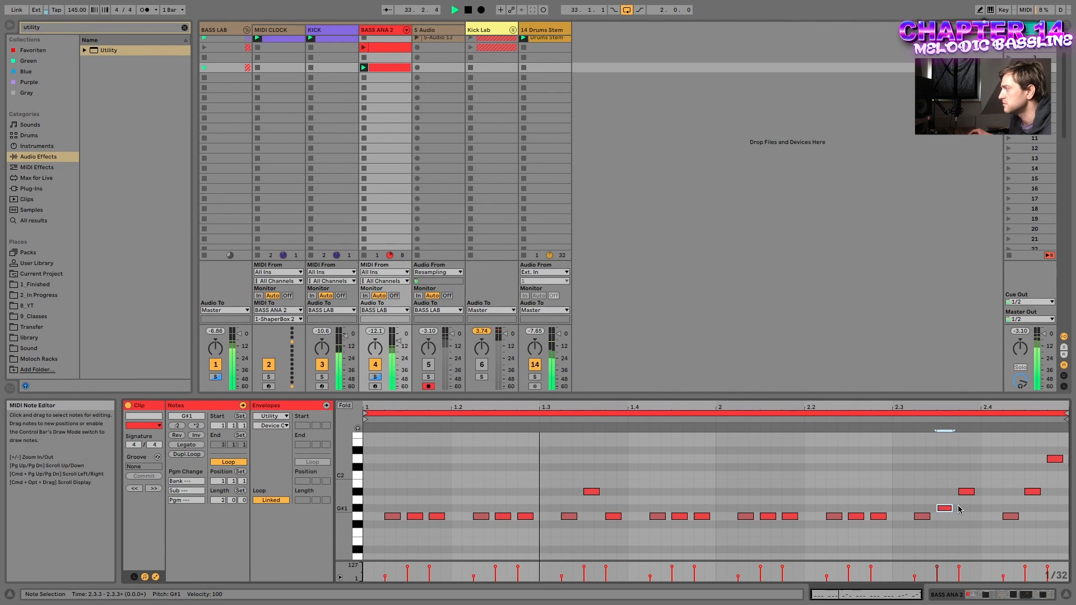